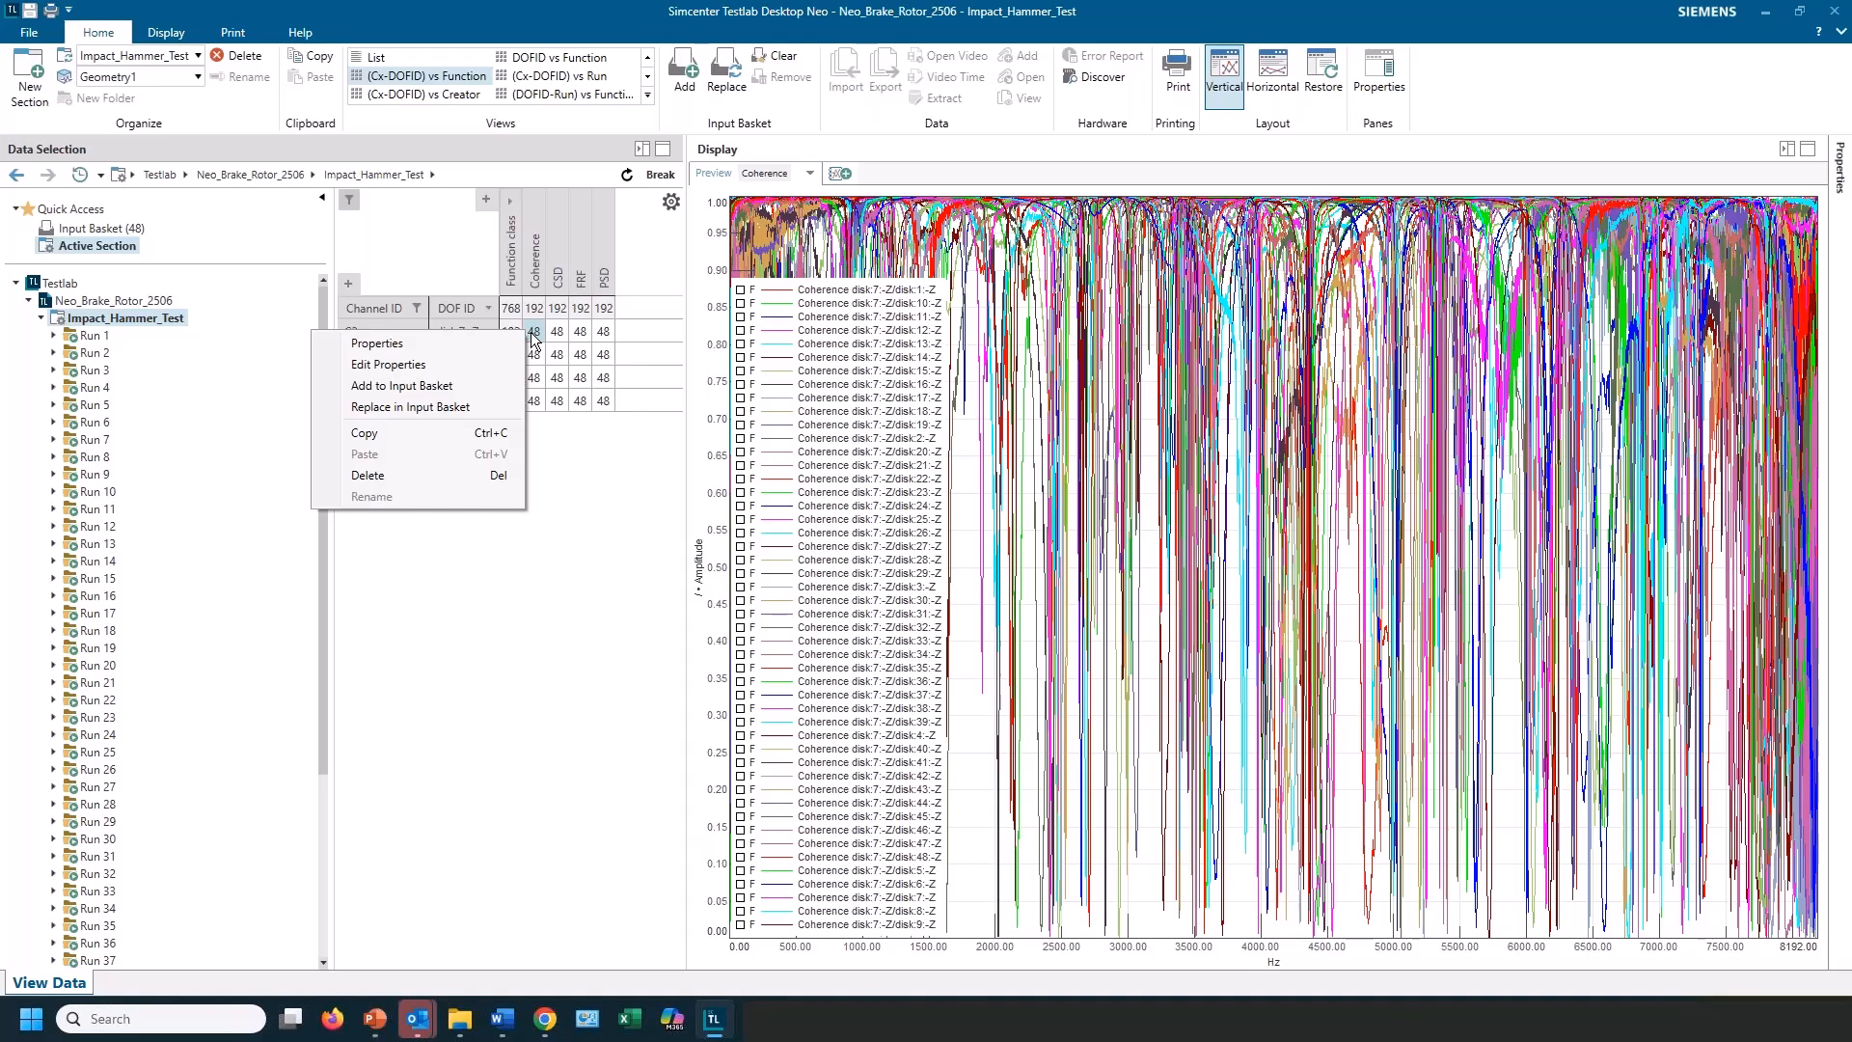
# Step: Add the disk:7 coherence functions to the input basket, and replace the basket contents with the FRFs of all references
pyautogui.click(431, 386)
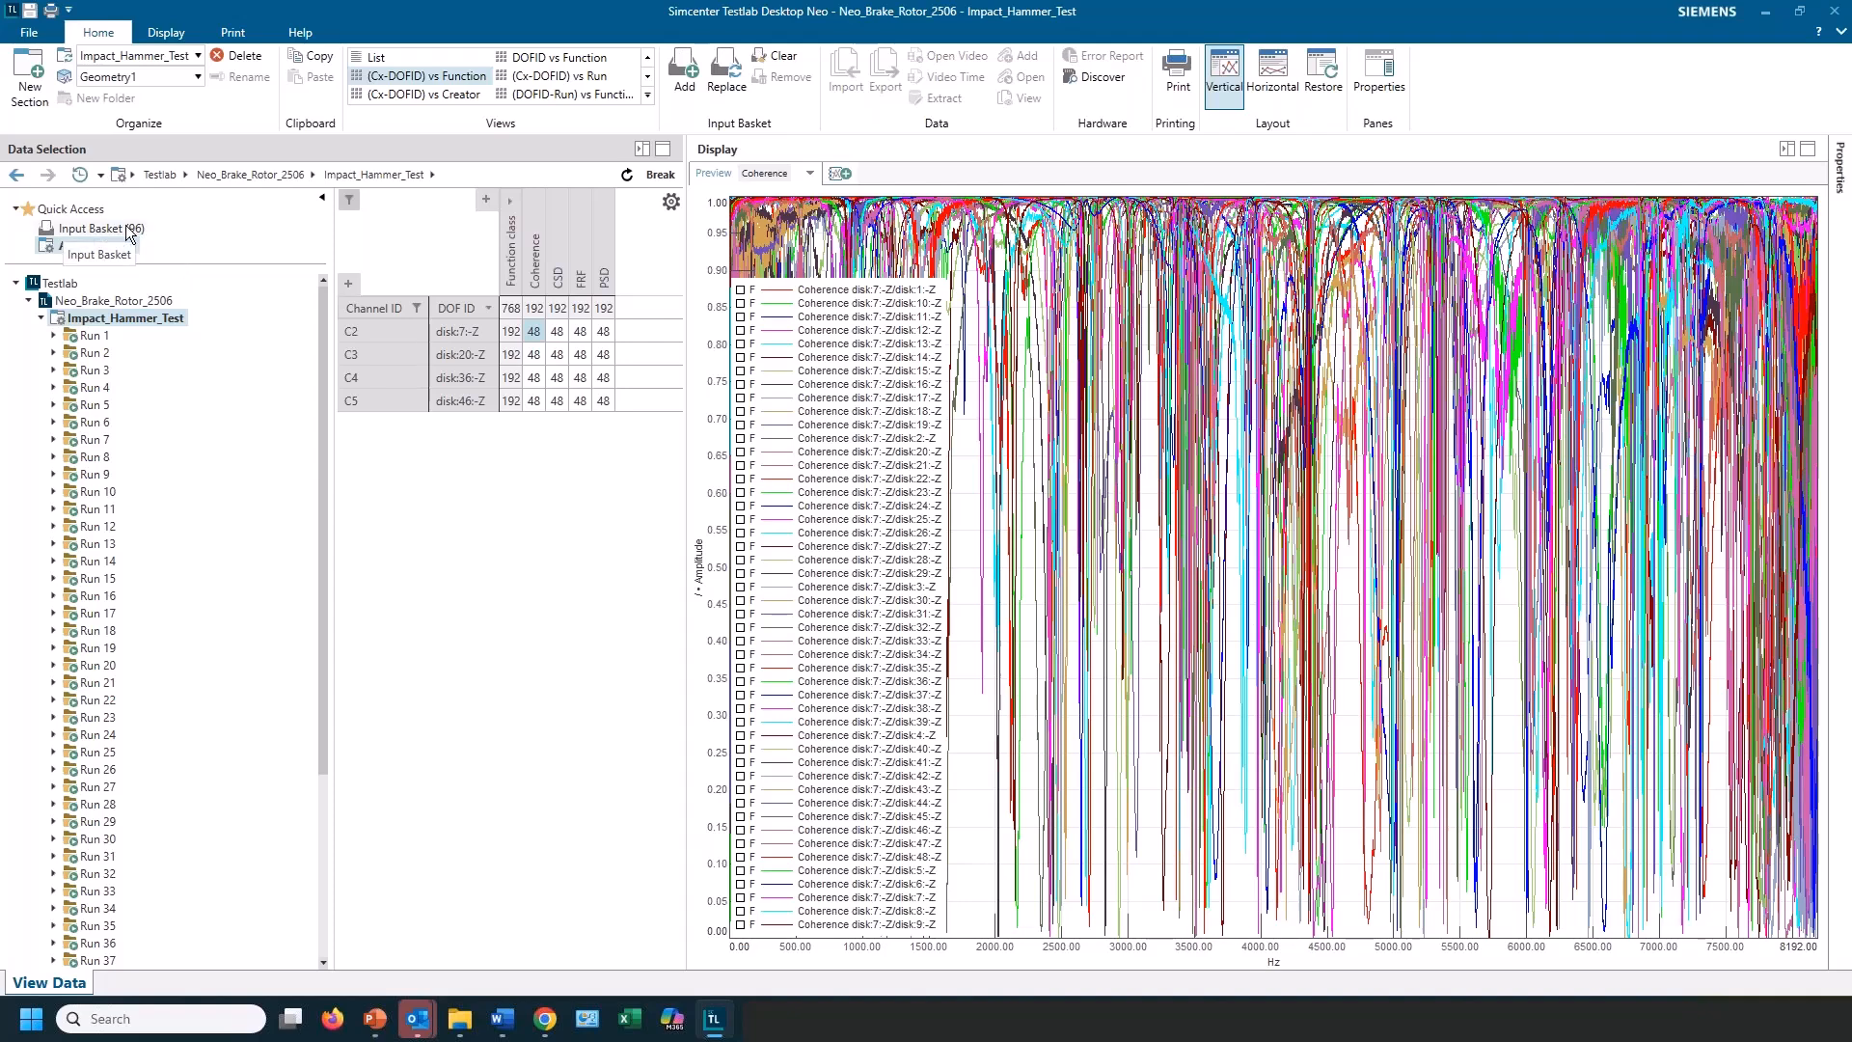
pyautogui.click(583, 308)
pyautogui.rightClick(581, 311)
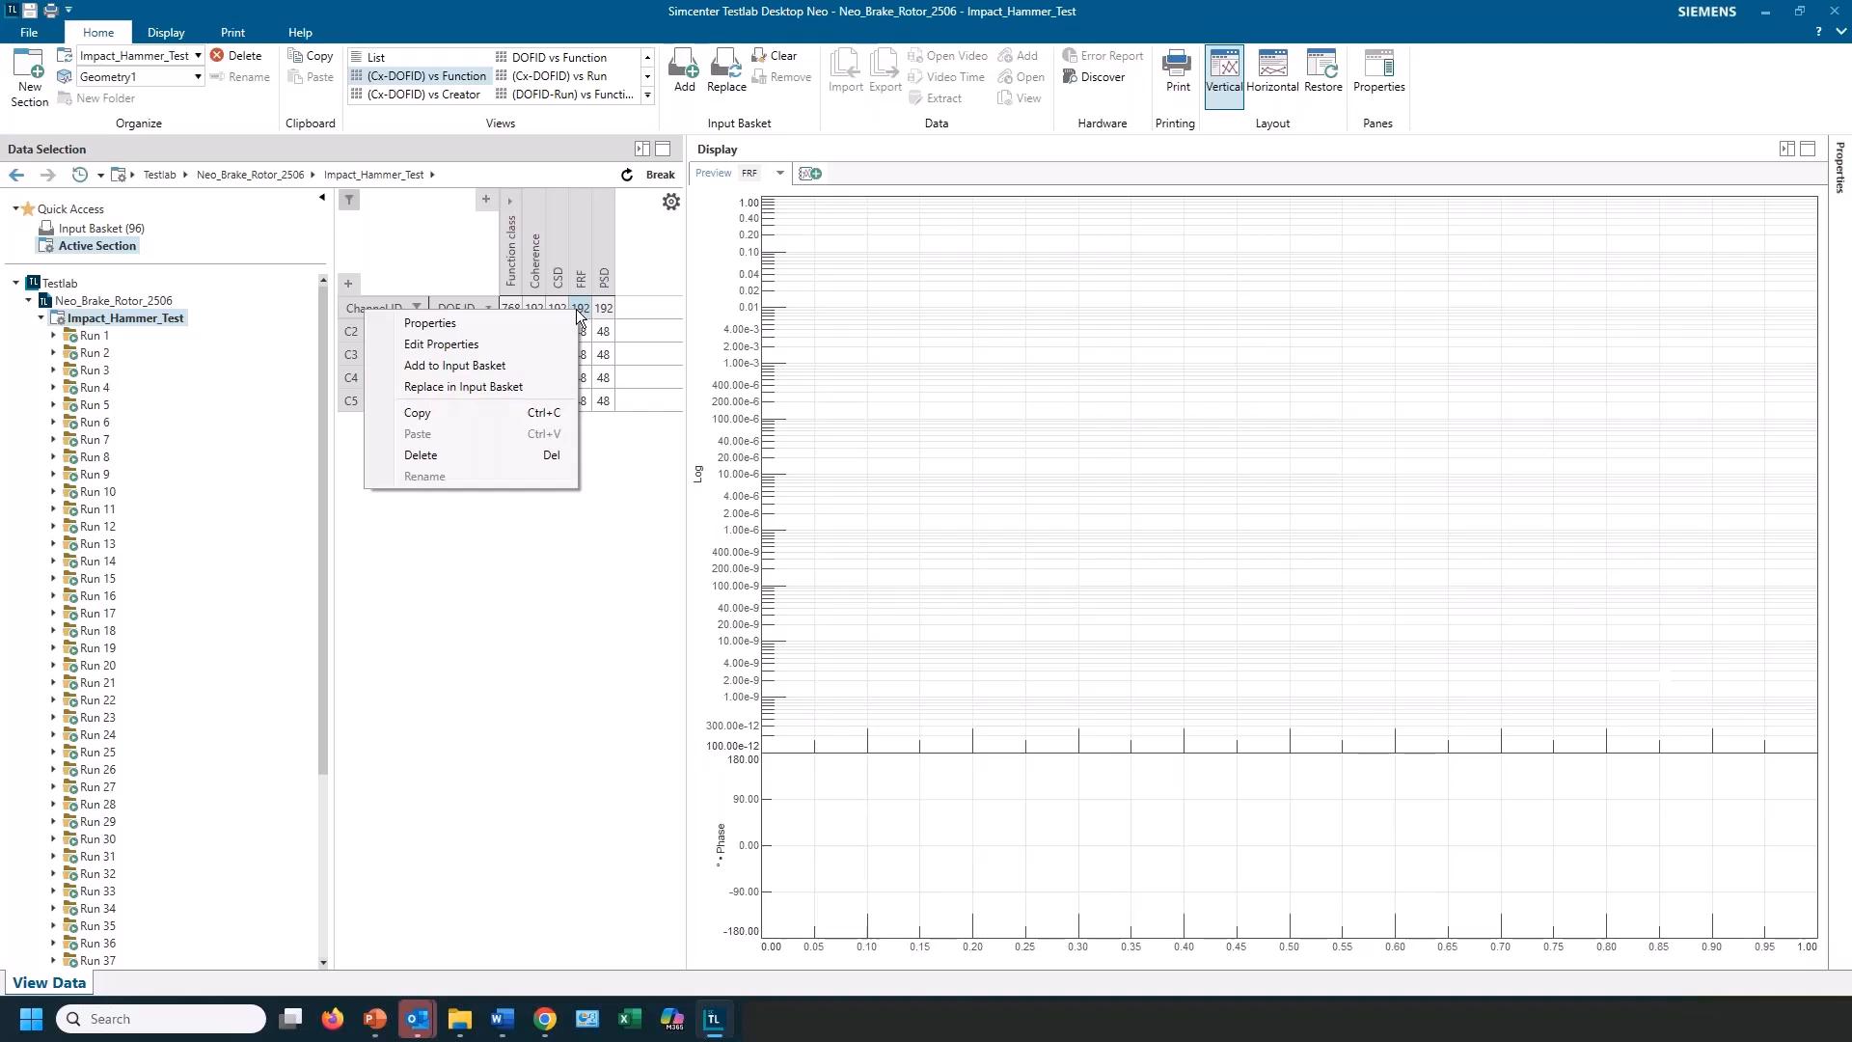
pyautogui.click(507, 386)
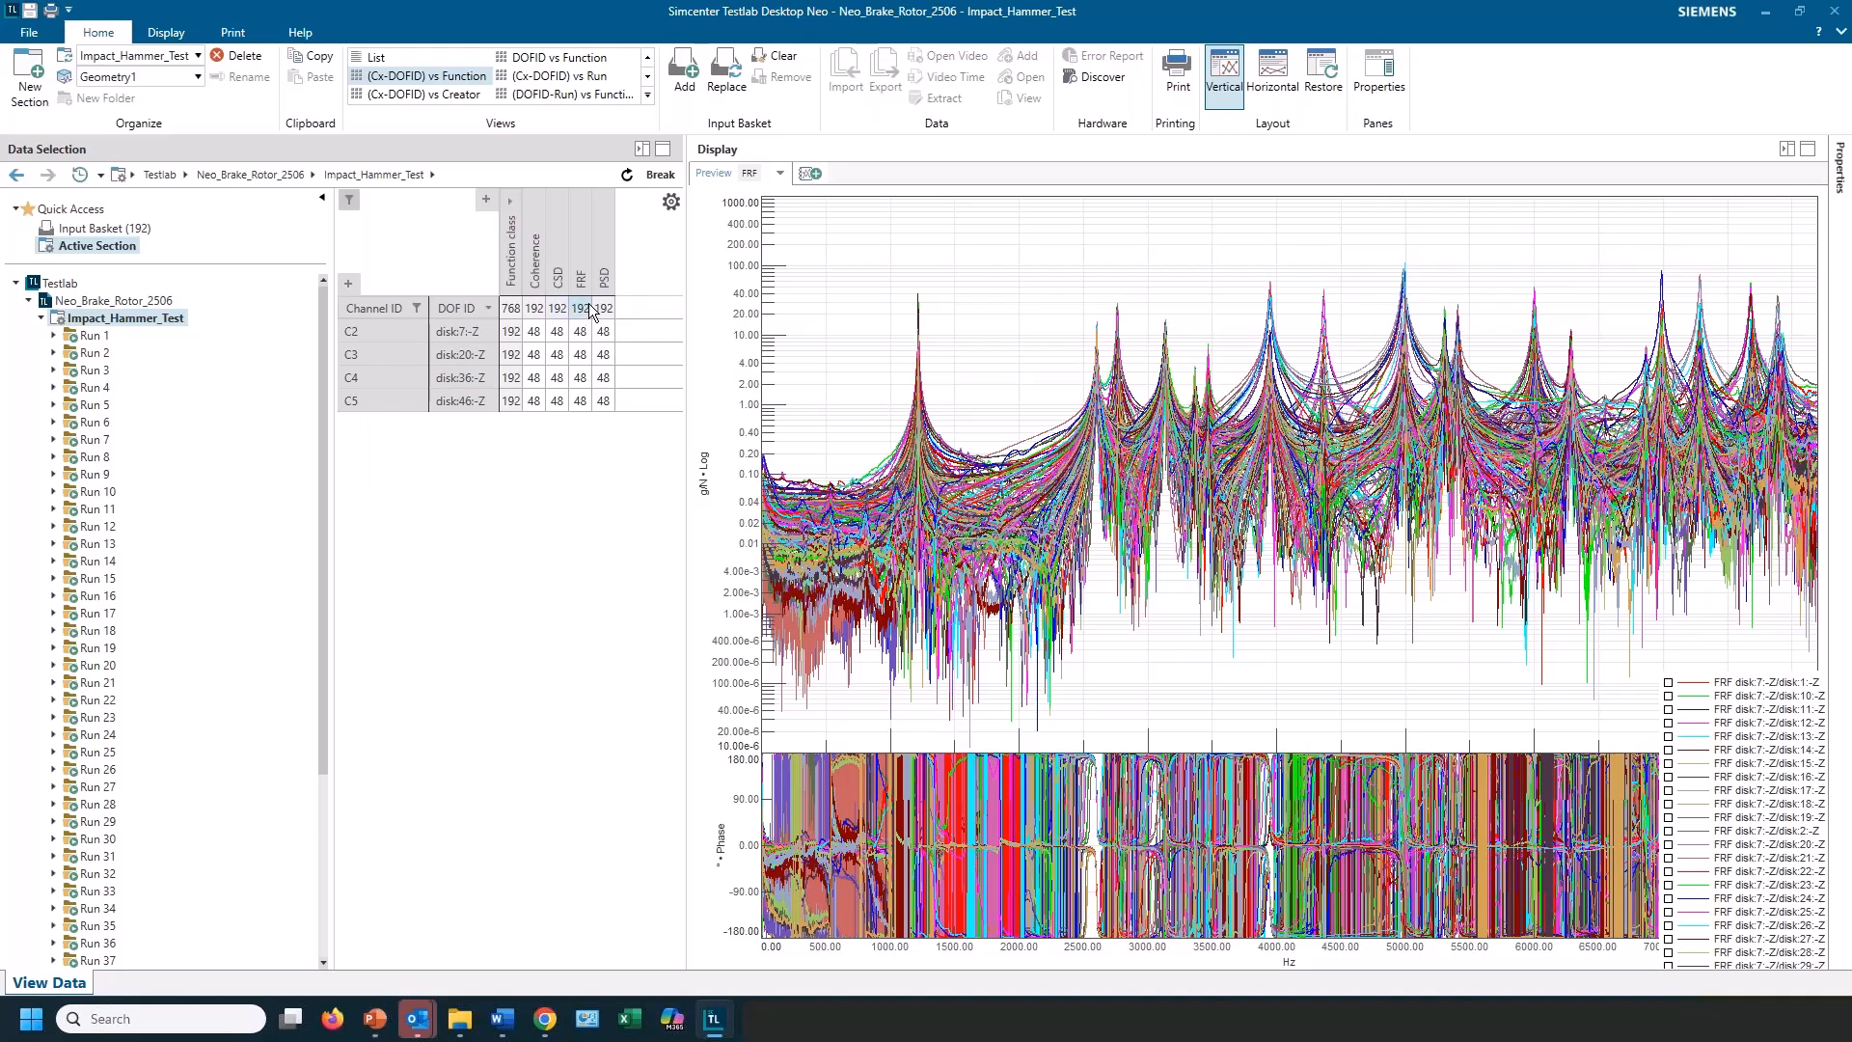
# Step: Add the coherence functions of all references to the input basket and switch to the Modal task
pyautogui.click(534, 309)
pyautogui.rightClick(533, 311)
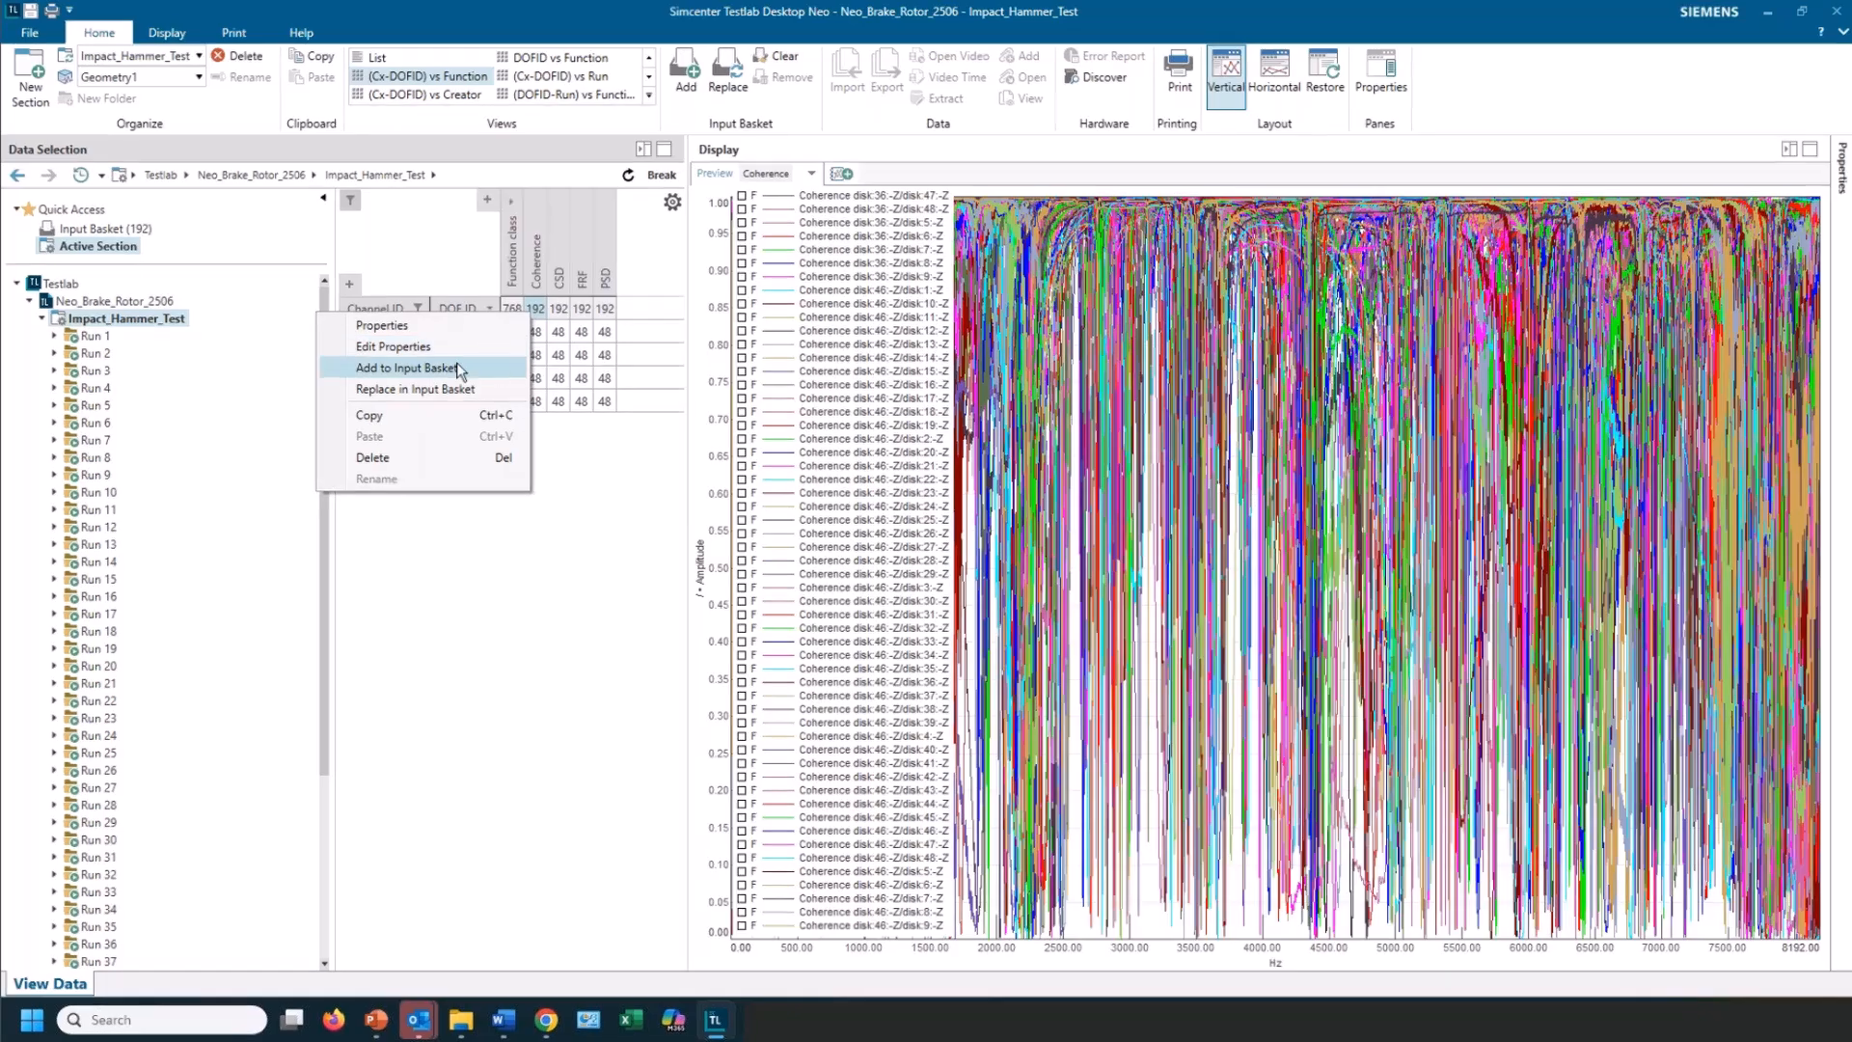
pyautogui.click(455, 366)
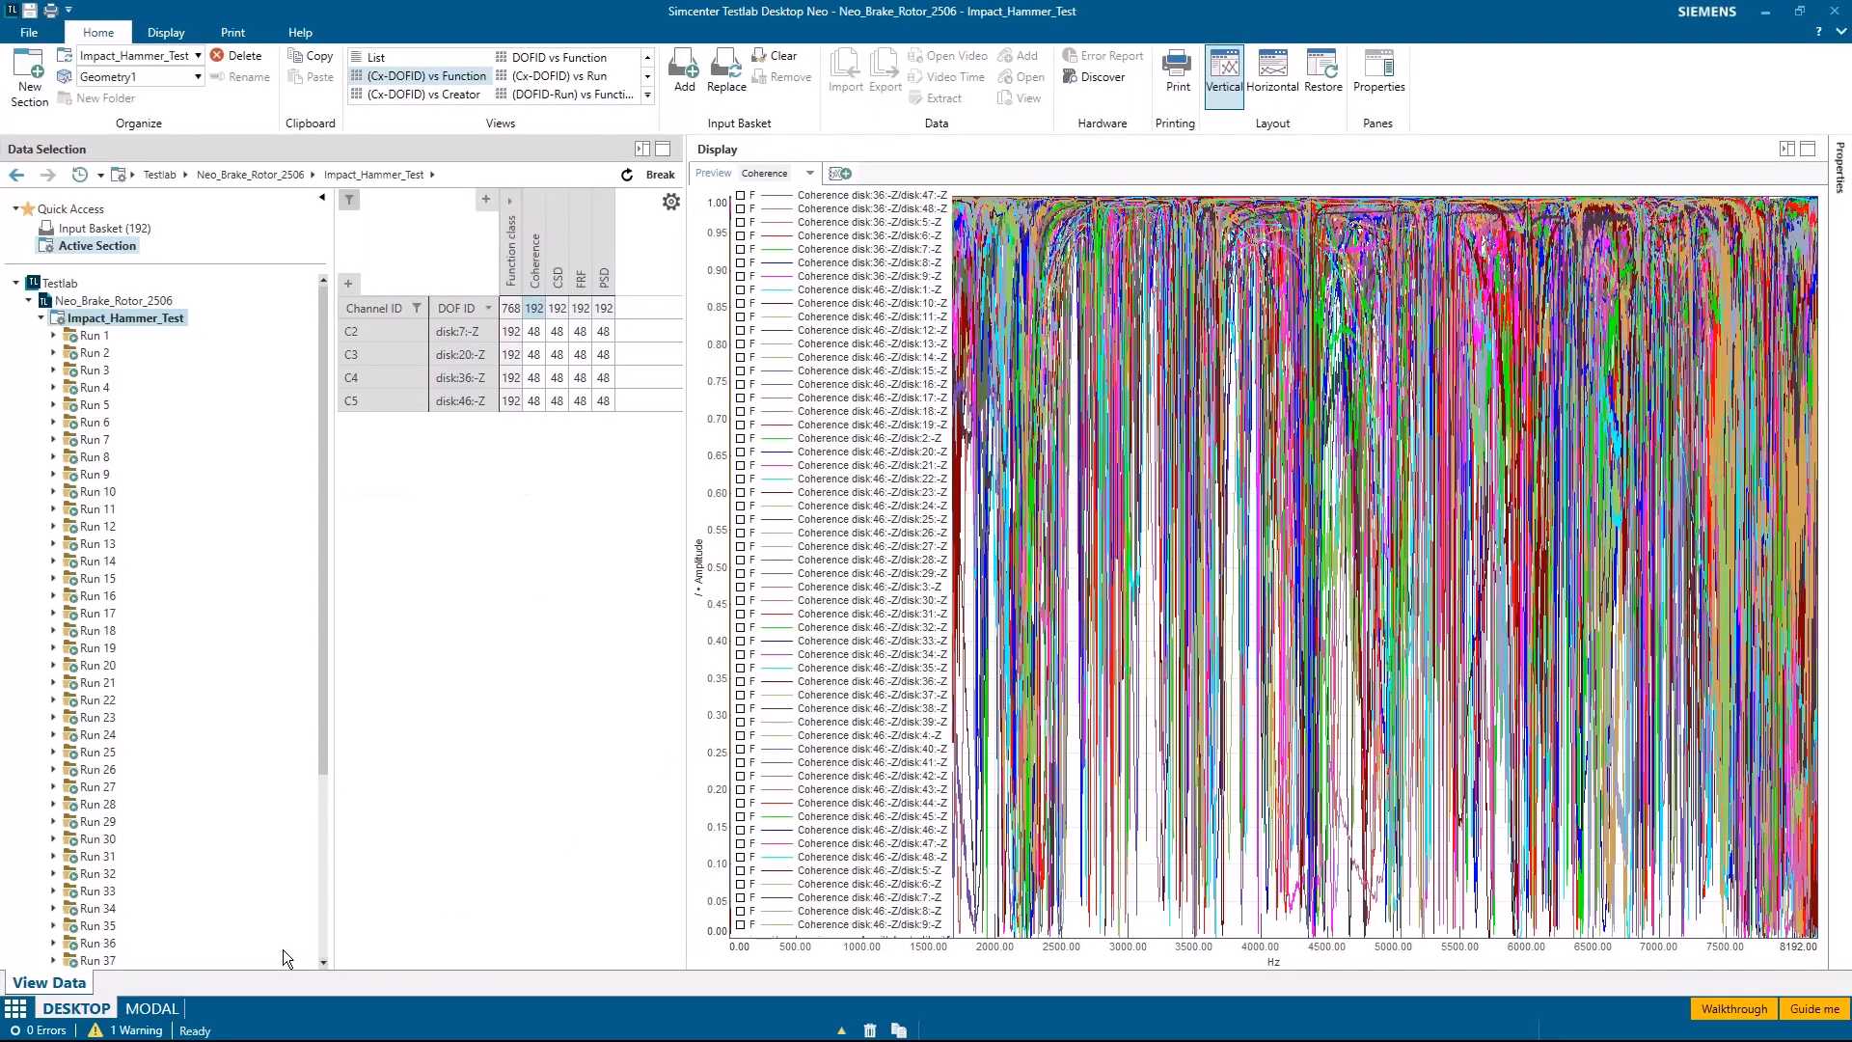
pyautogui.click(153, 1009)
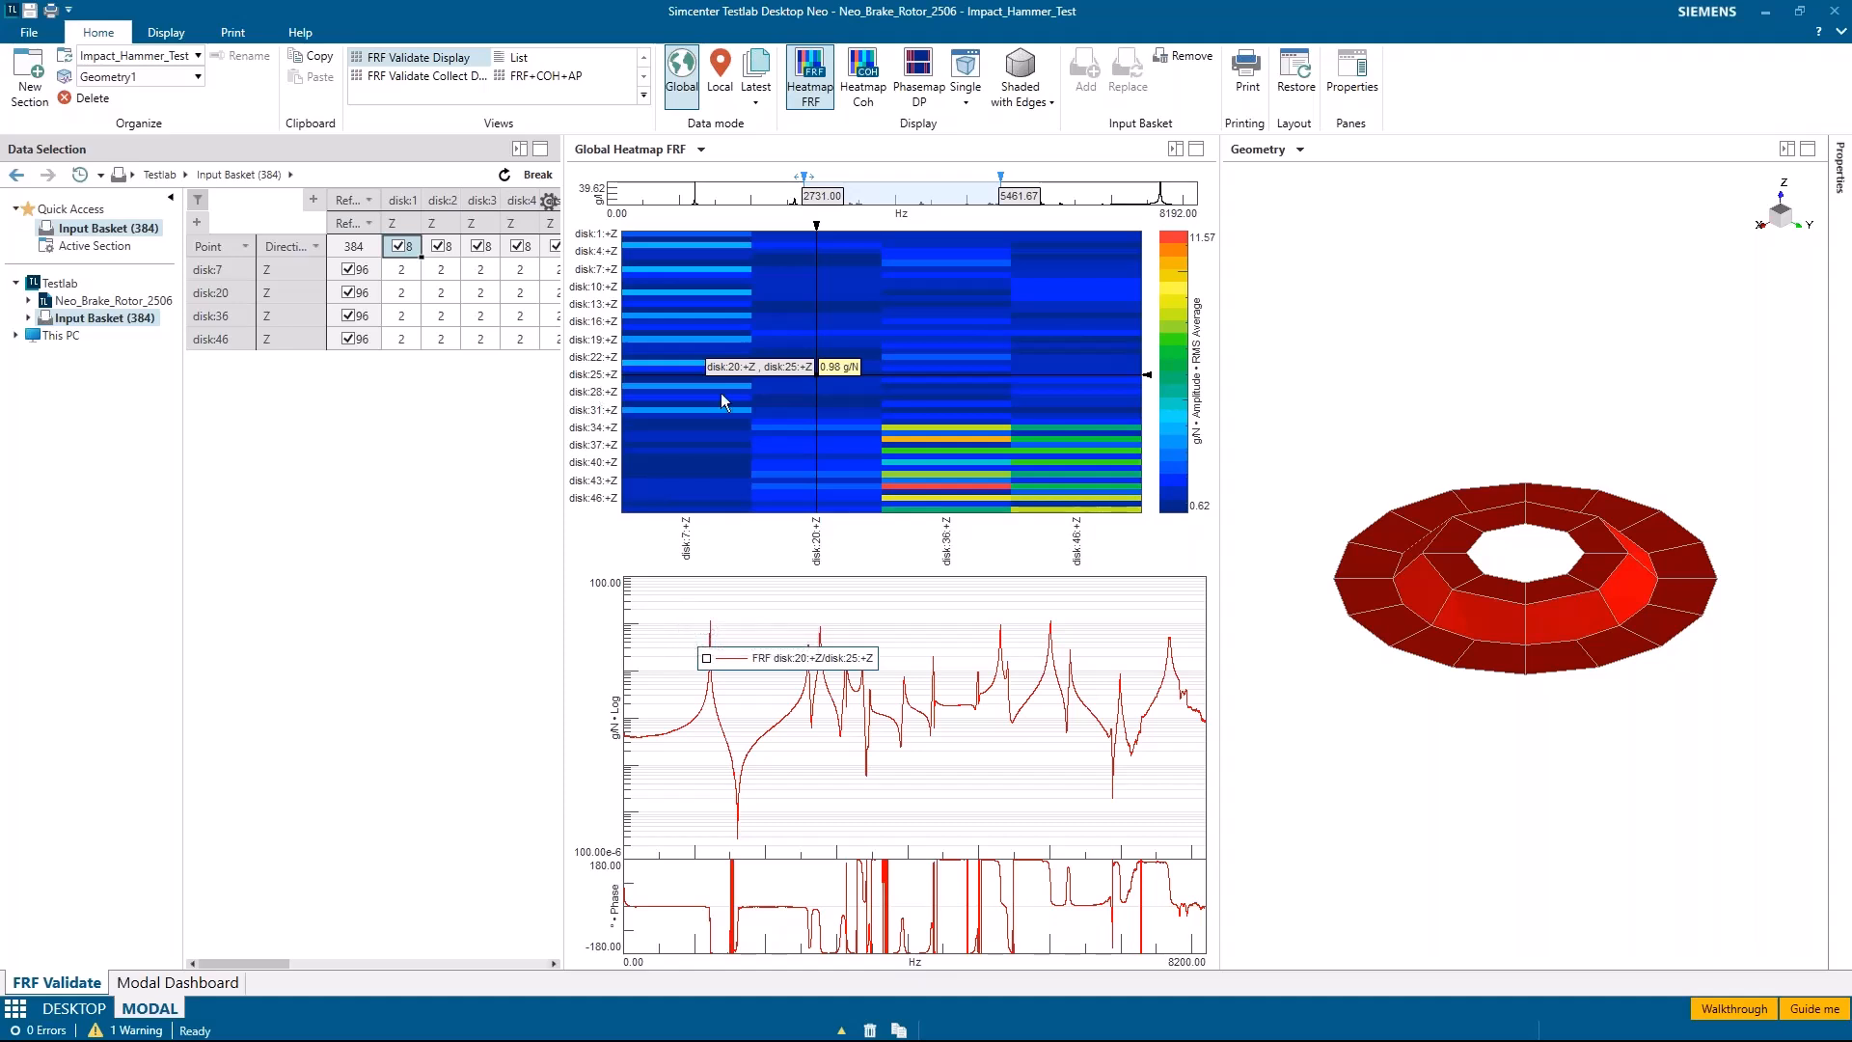
# Step: Inspect individual FRFs on the FRF heatmap, including disk:36/disk:45 and disk:46/disk:29, with its frequency band set to about 509–6347 Hz
pyautogui.moveTo(816, 379); pyautogui.dragTo(945, 492)
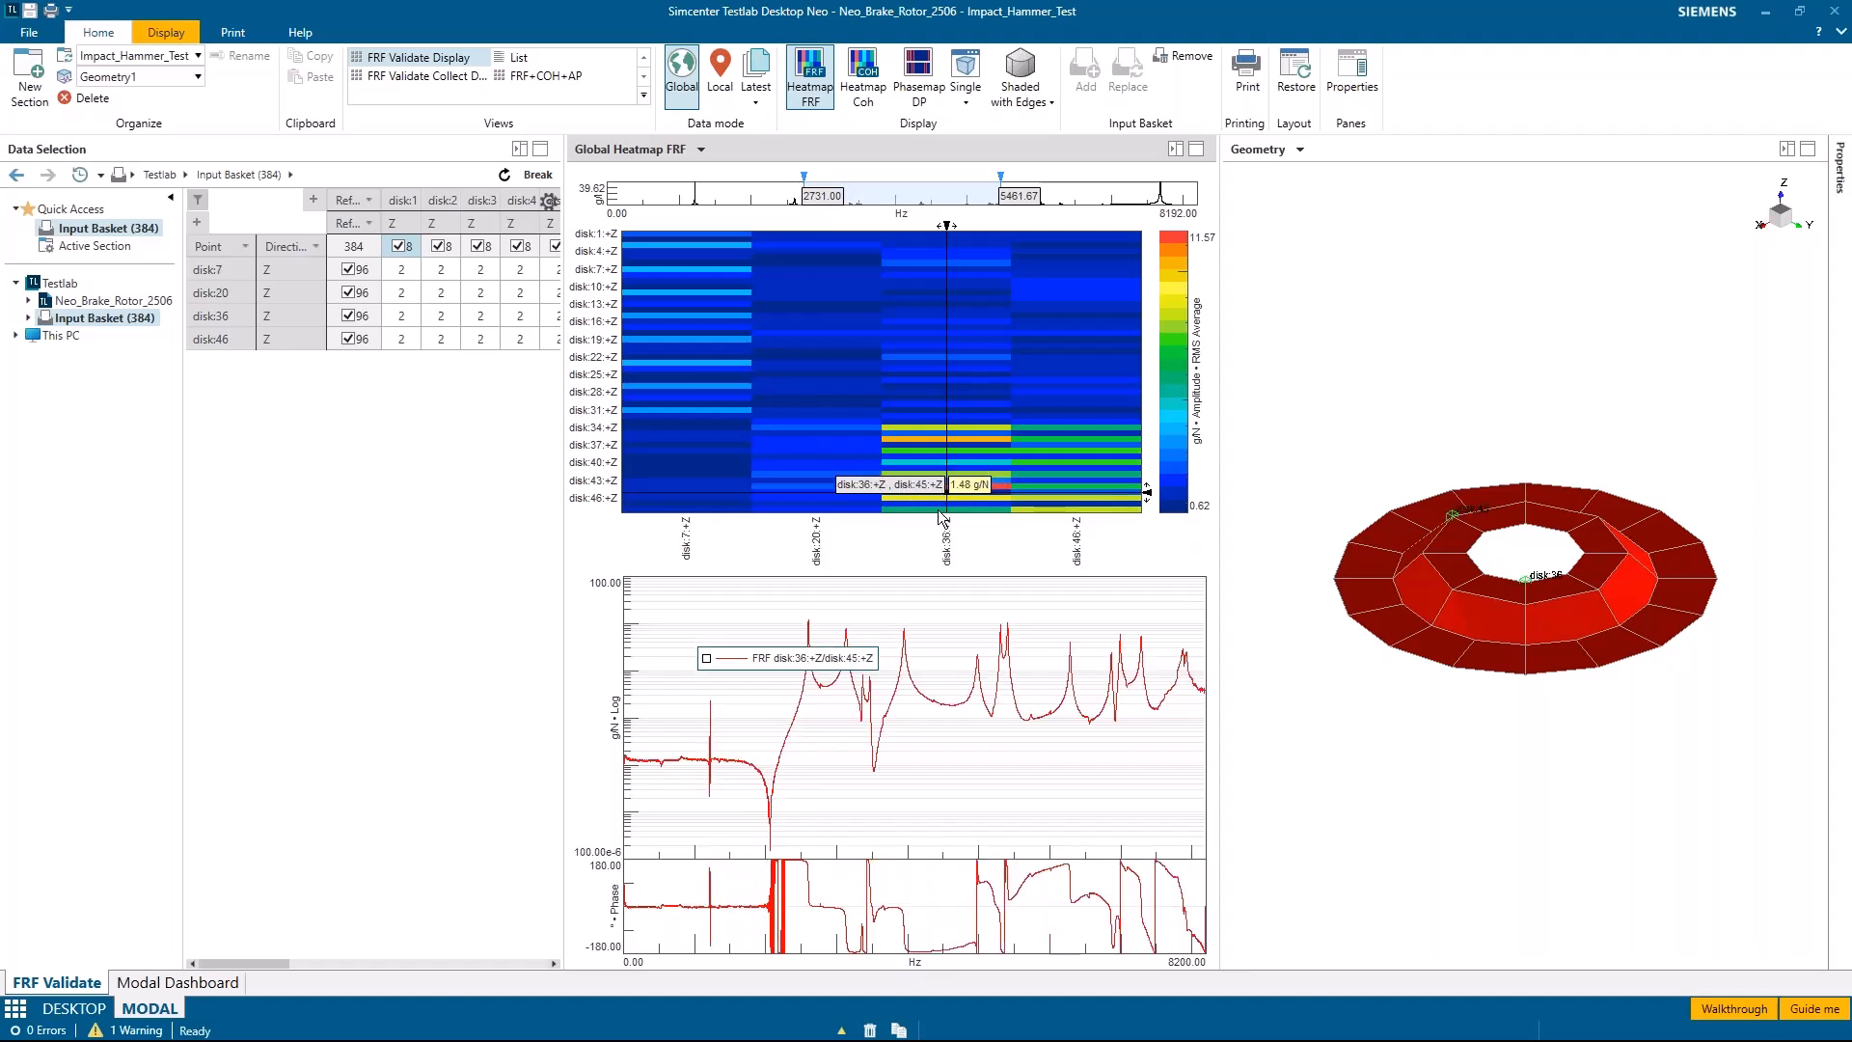
pyautogui.moveTo(832, 197); pyautogui.dragTo(671, 200)
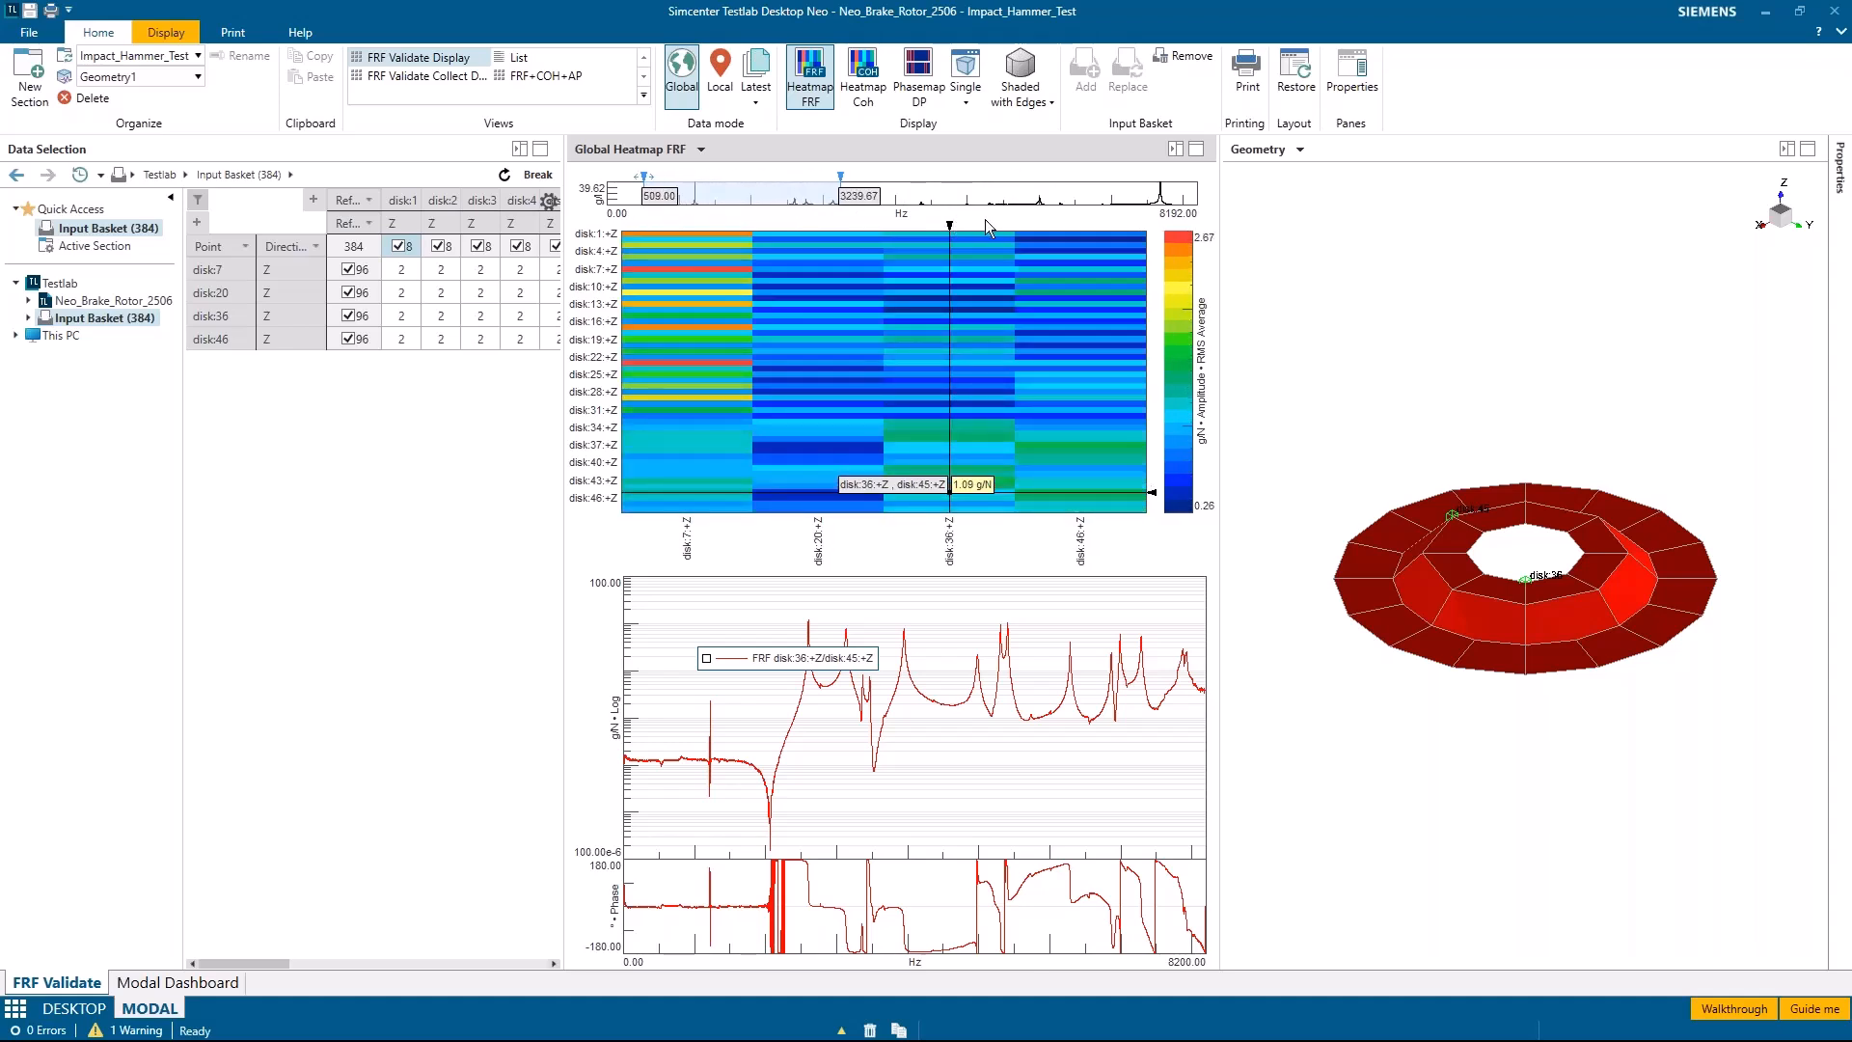
pyautogui.moveTo(860, 197); pyautogui.dragTo(1069, 212)
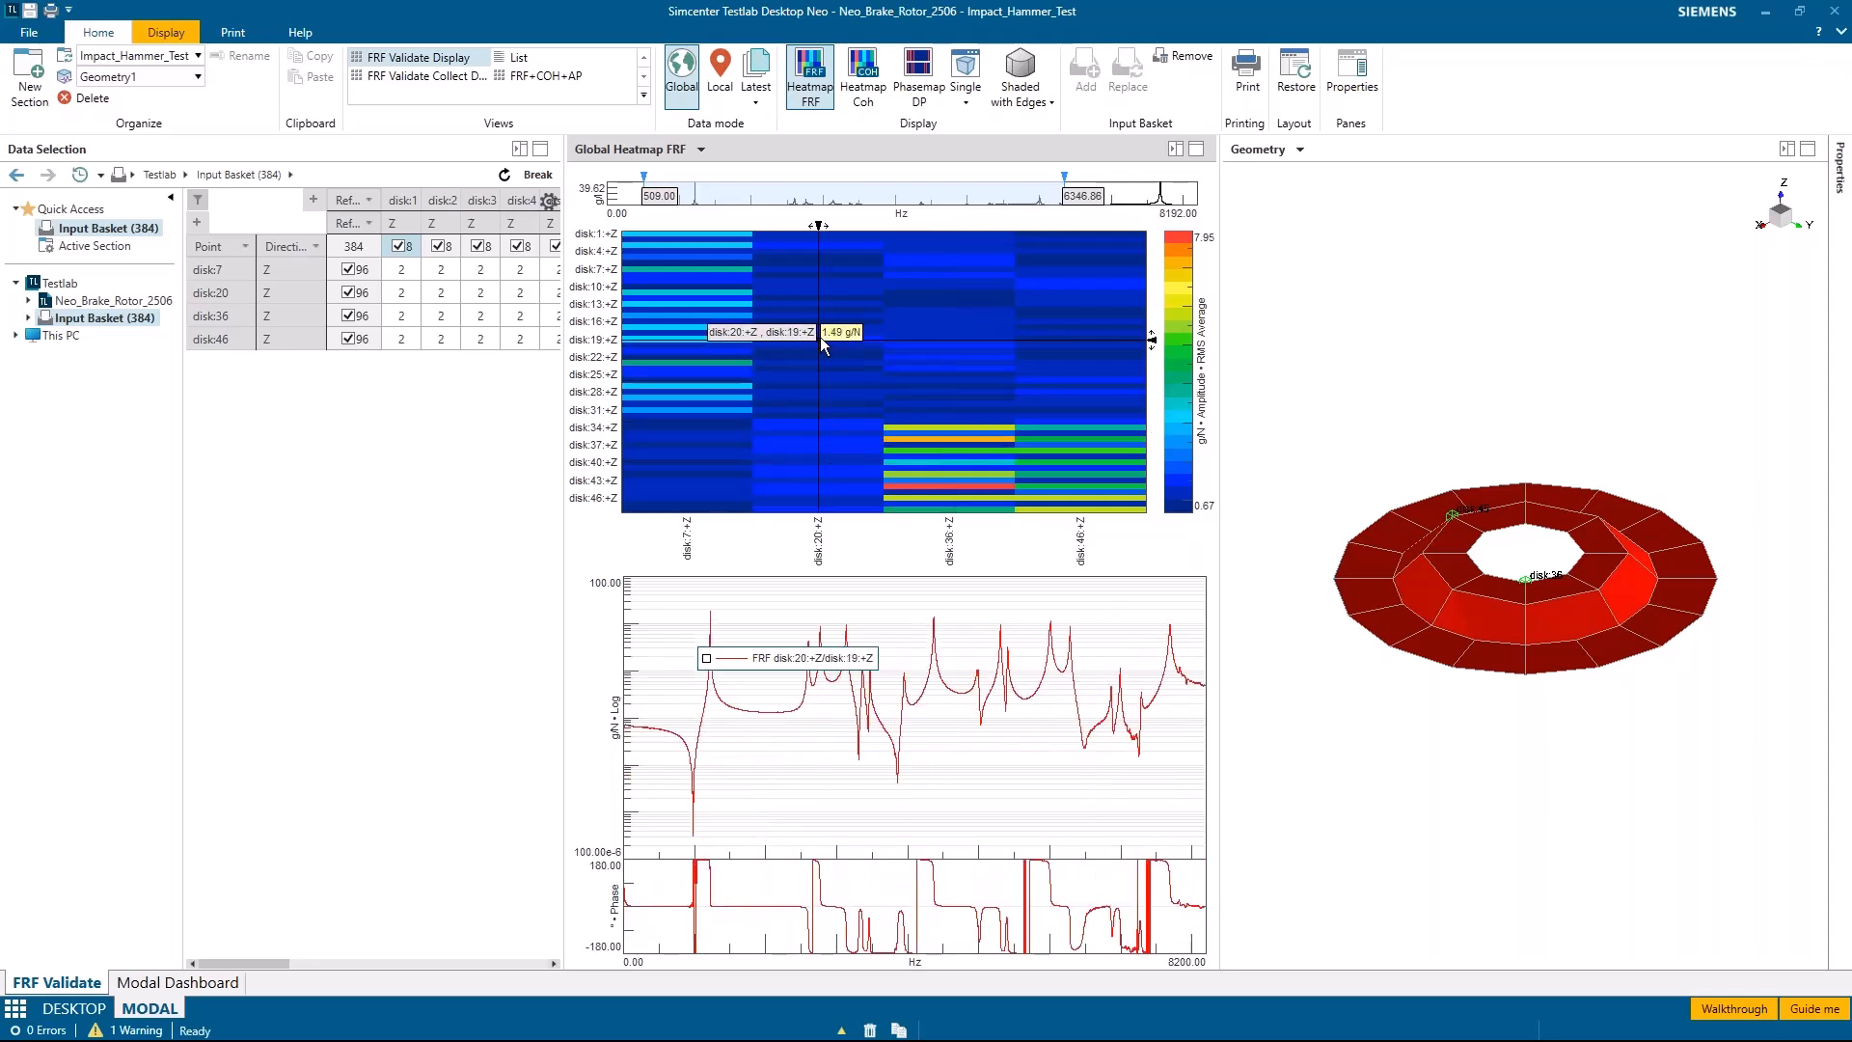
pyautogui.click(1086, 397)
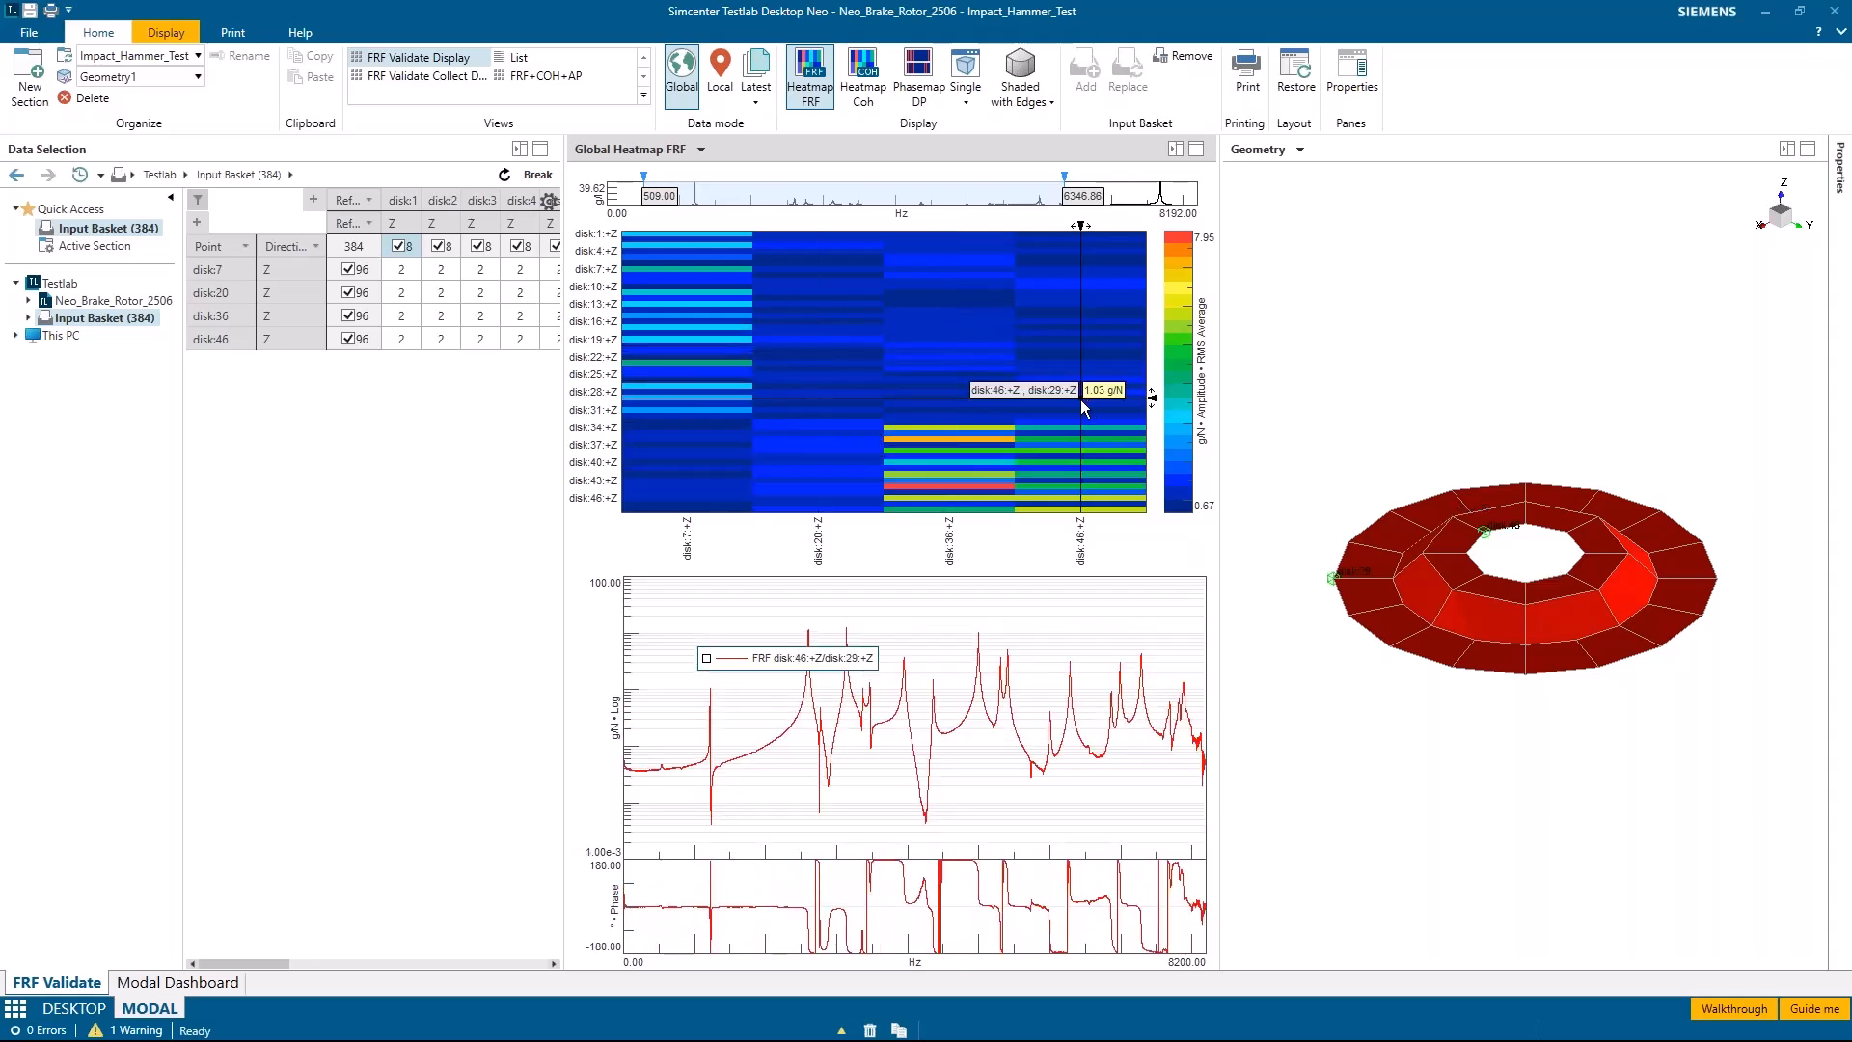
# Step: Exclude the disk:36 reference and the disk:2 response one at a time, including each again
pyautogui.click(348, 316)
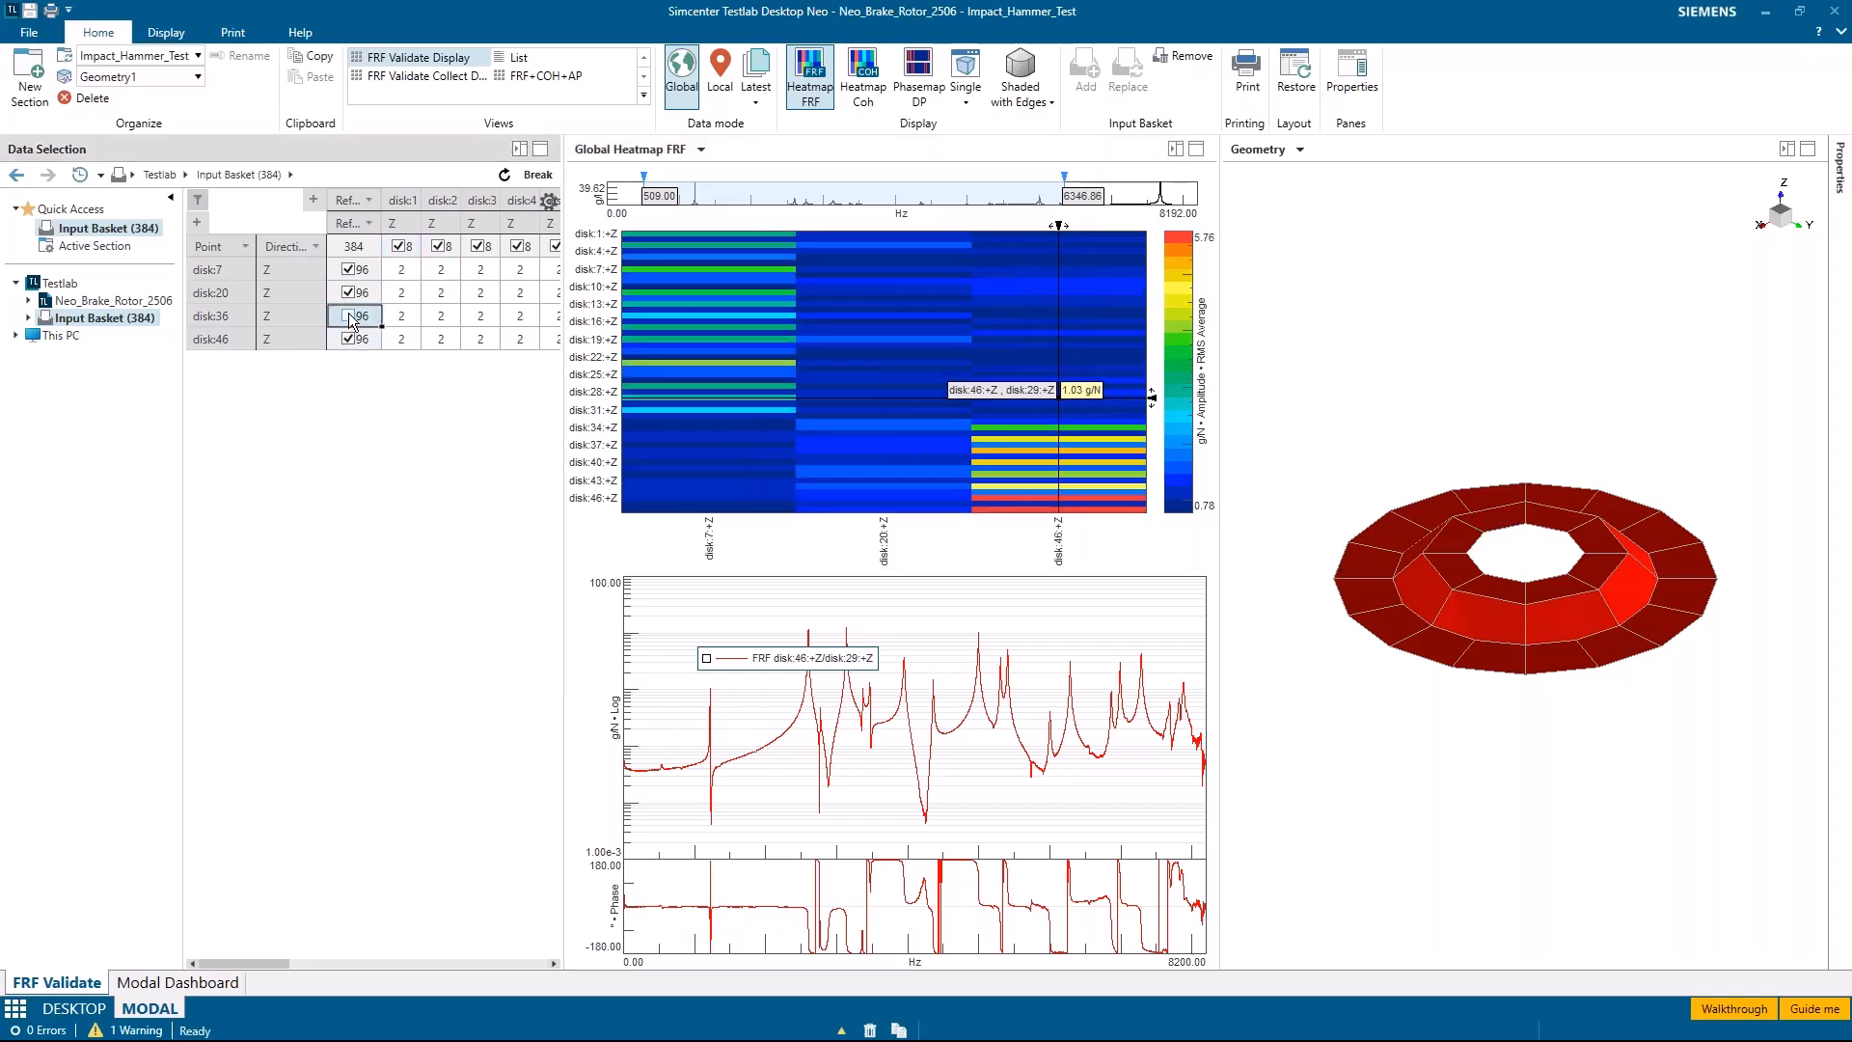
pyautogui.click(348, 315)
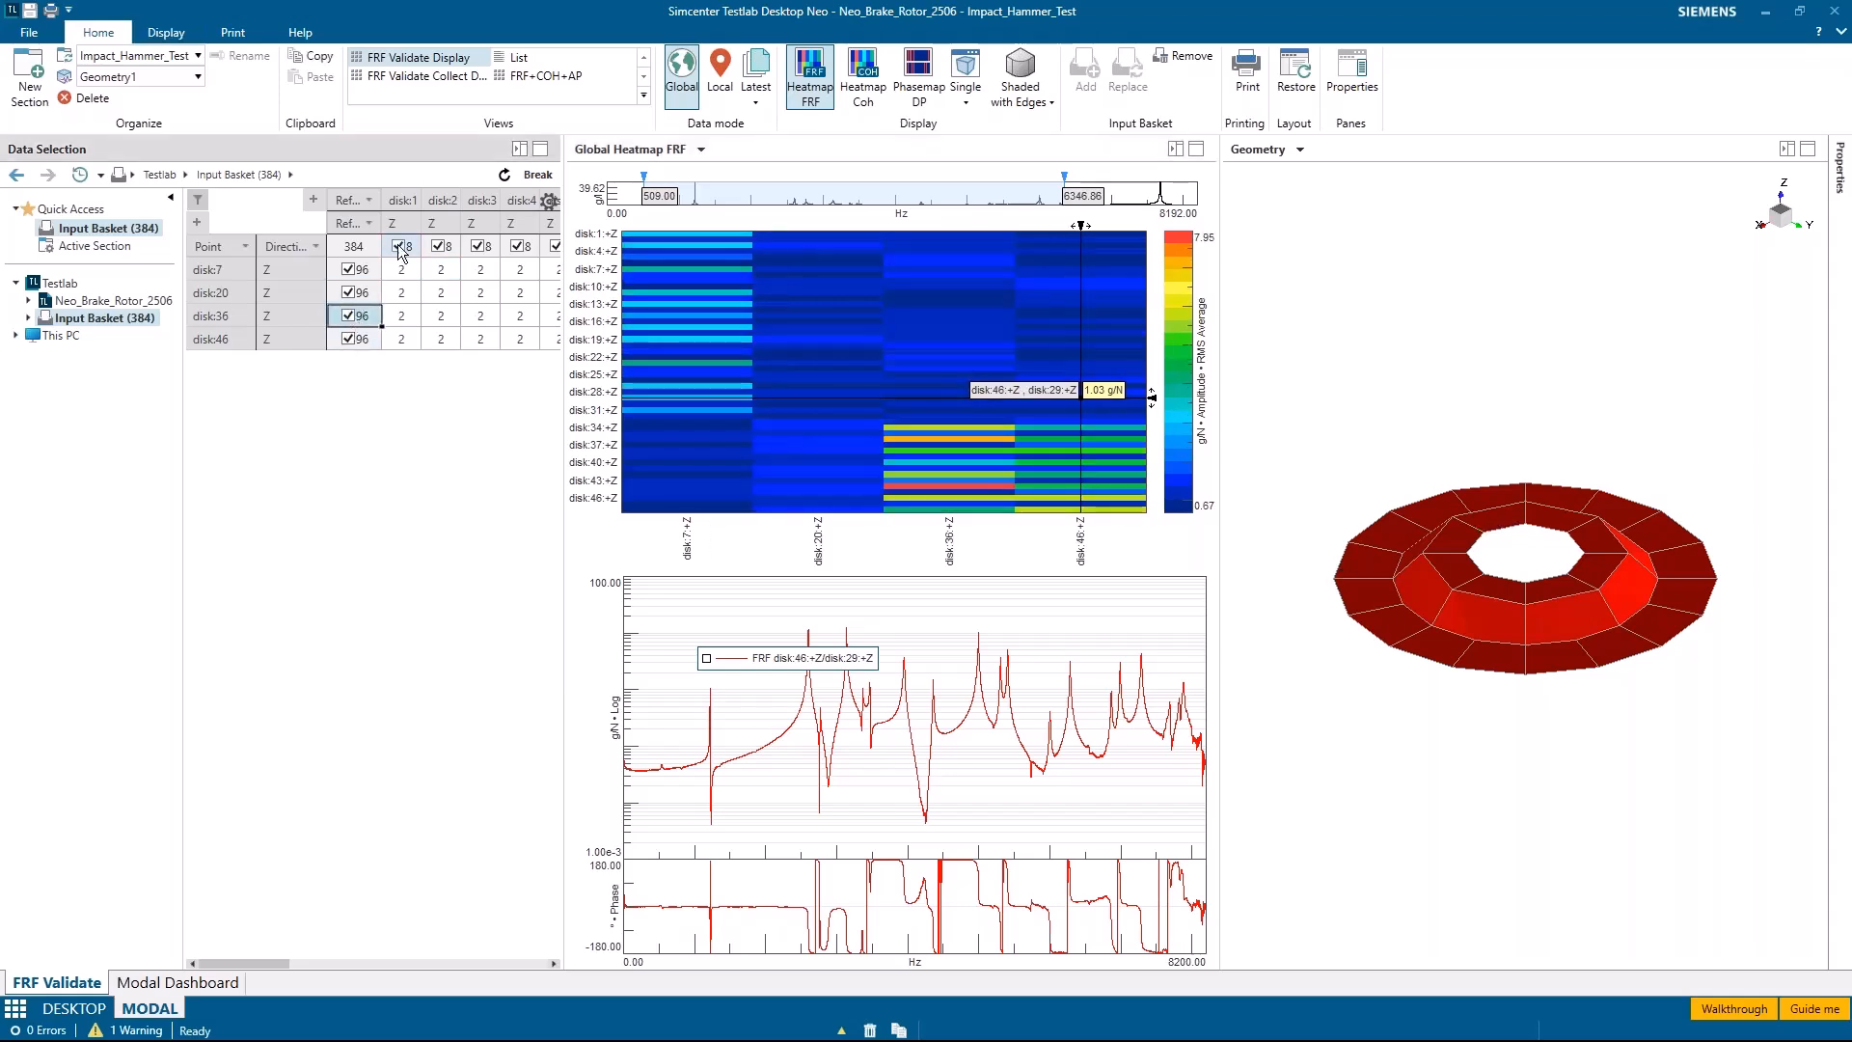
pyautogui.click(436, 247)
pyautogui.click(436, 247)
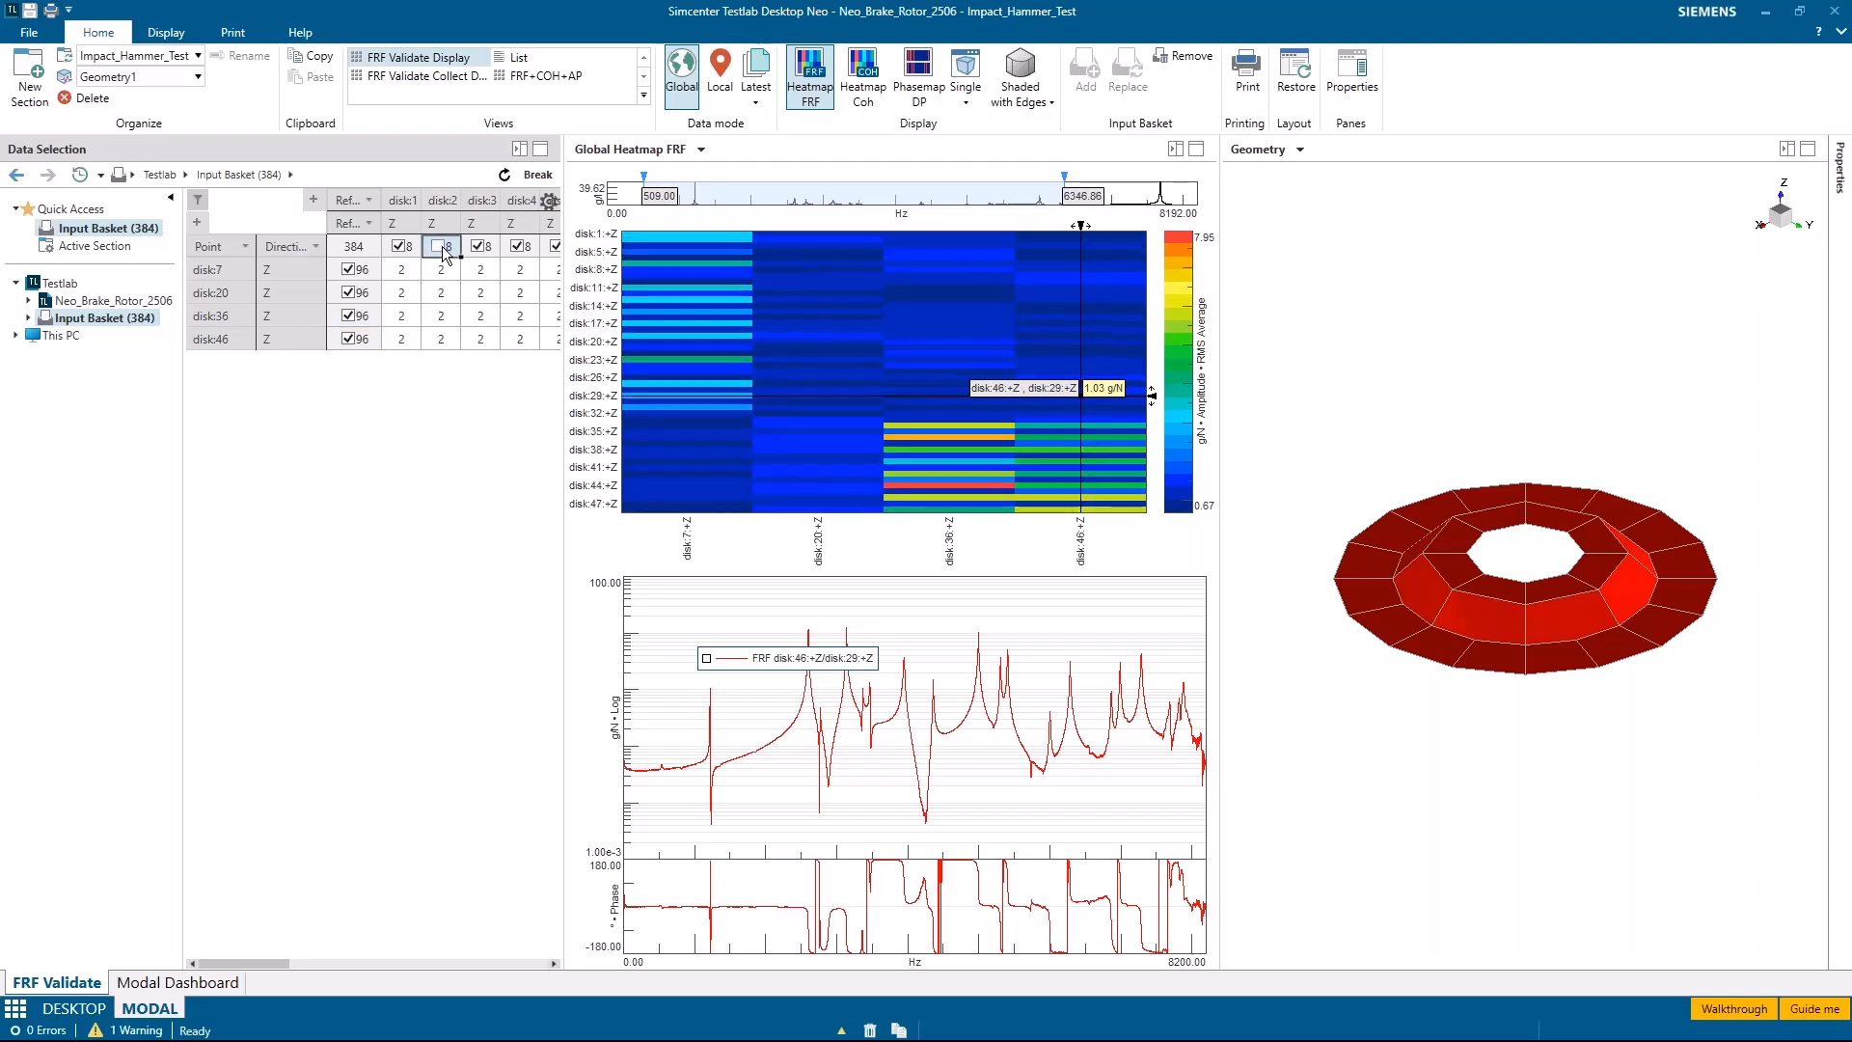
pyautogui.click(439, 247)
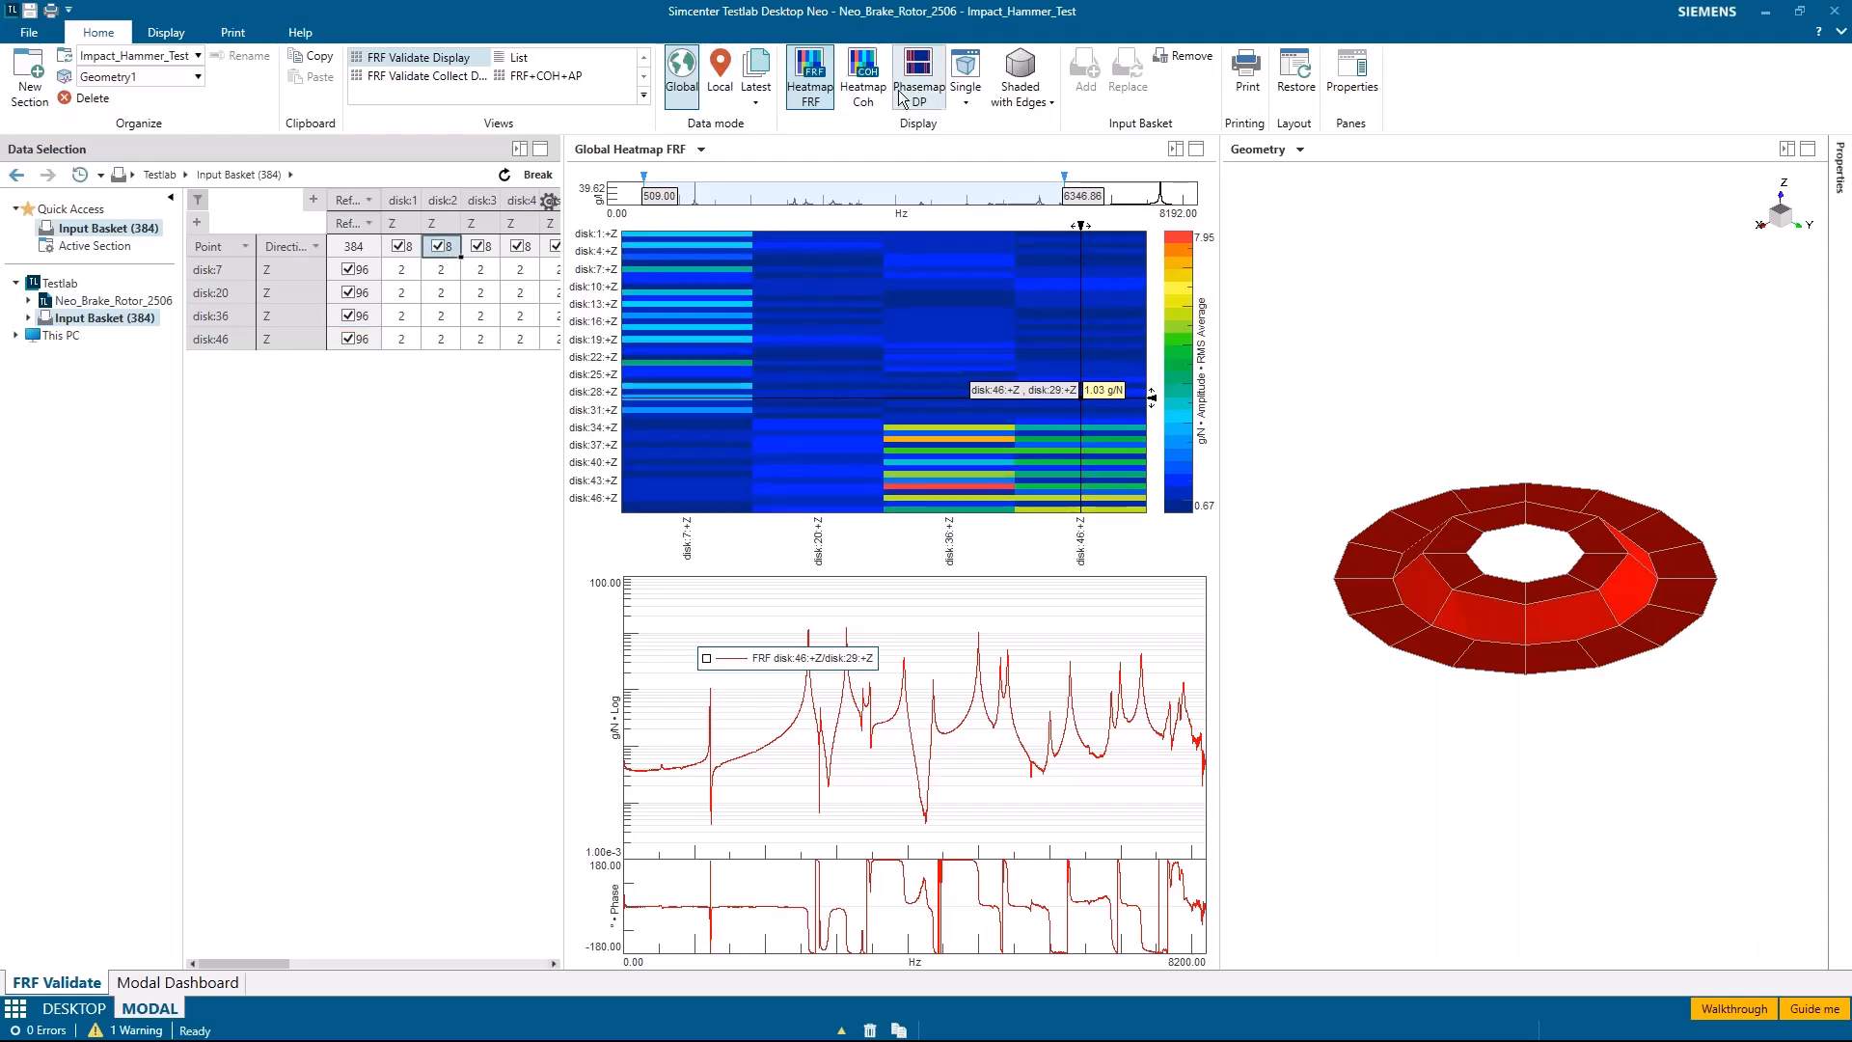
# Step: Inspect the coherence heatmap over about 656–6923 Hz and view the coherence of disk:36/disk:47
pyautogui.click(862, 82)
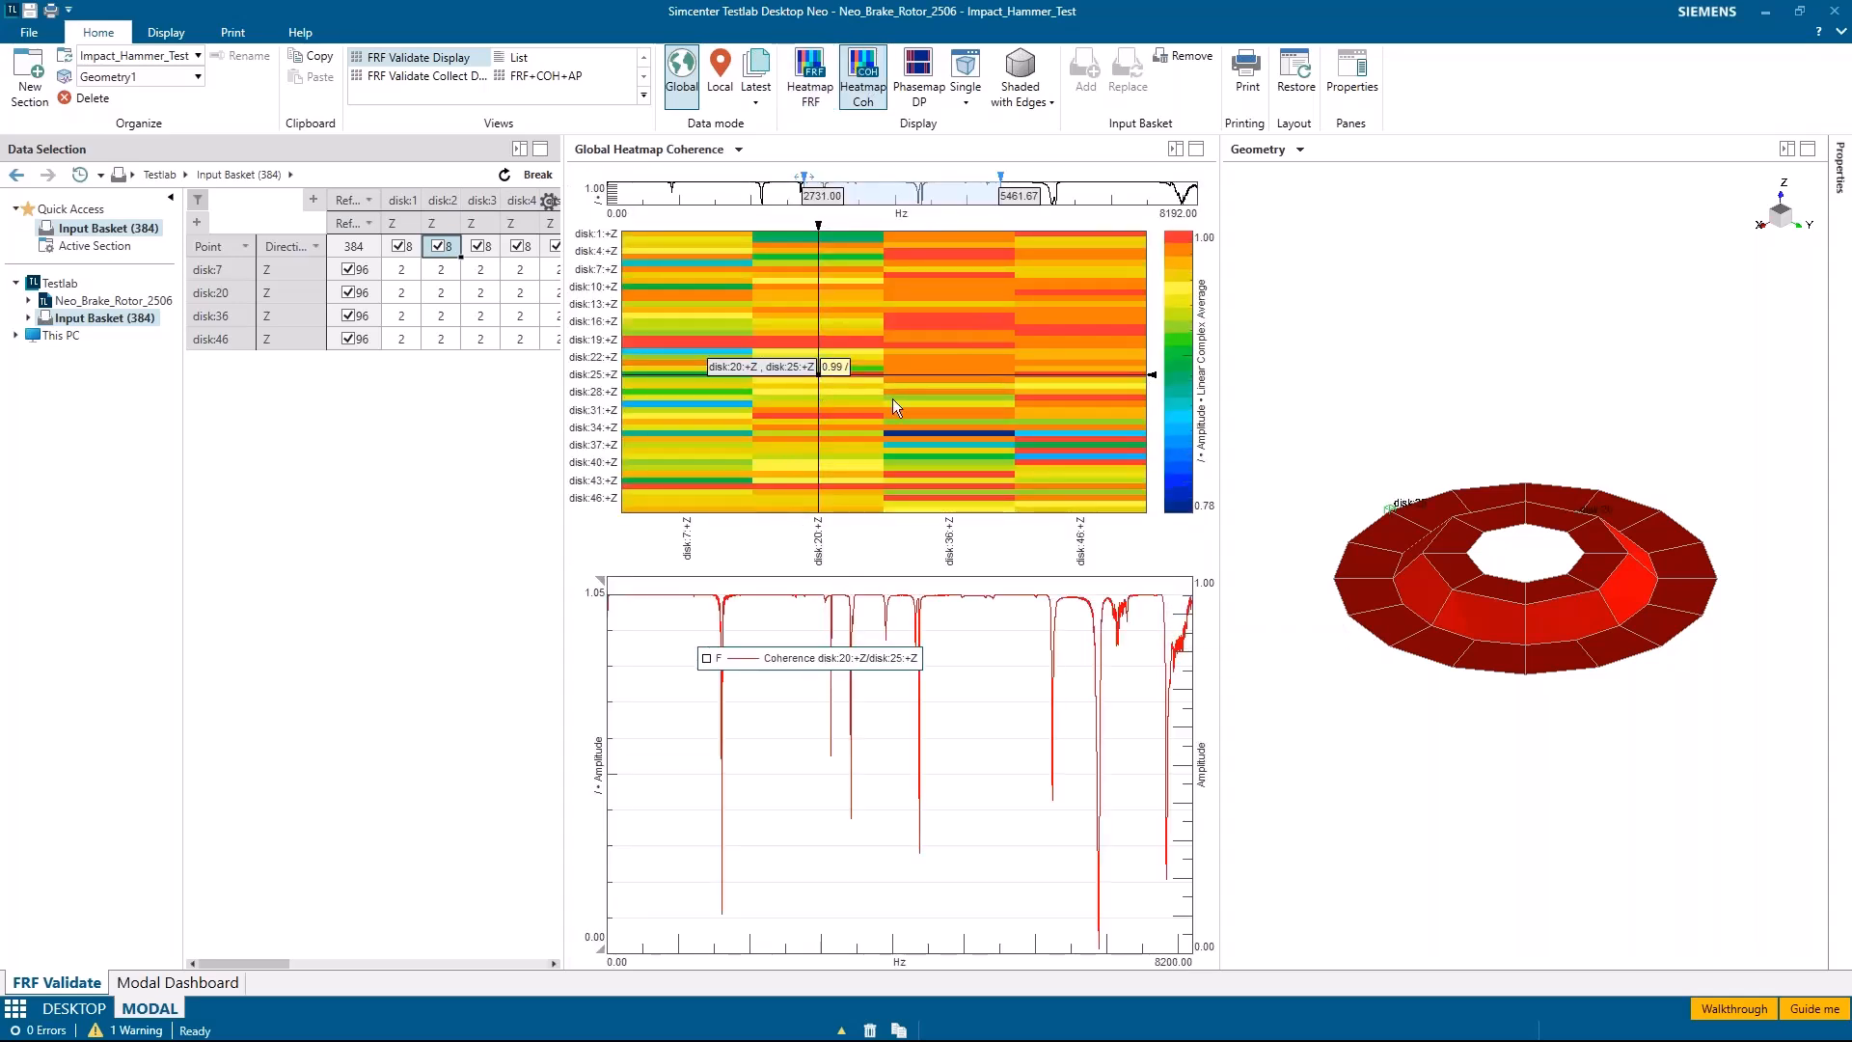
pyautogui.moveTo(815, 198); pyautogui.dragTo(664, 204)
pyautogui.moveTo(882, 199); pyautogui.dragTo(1104, 207)
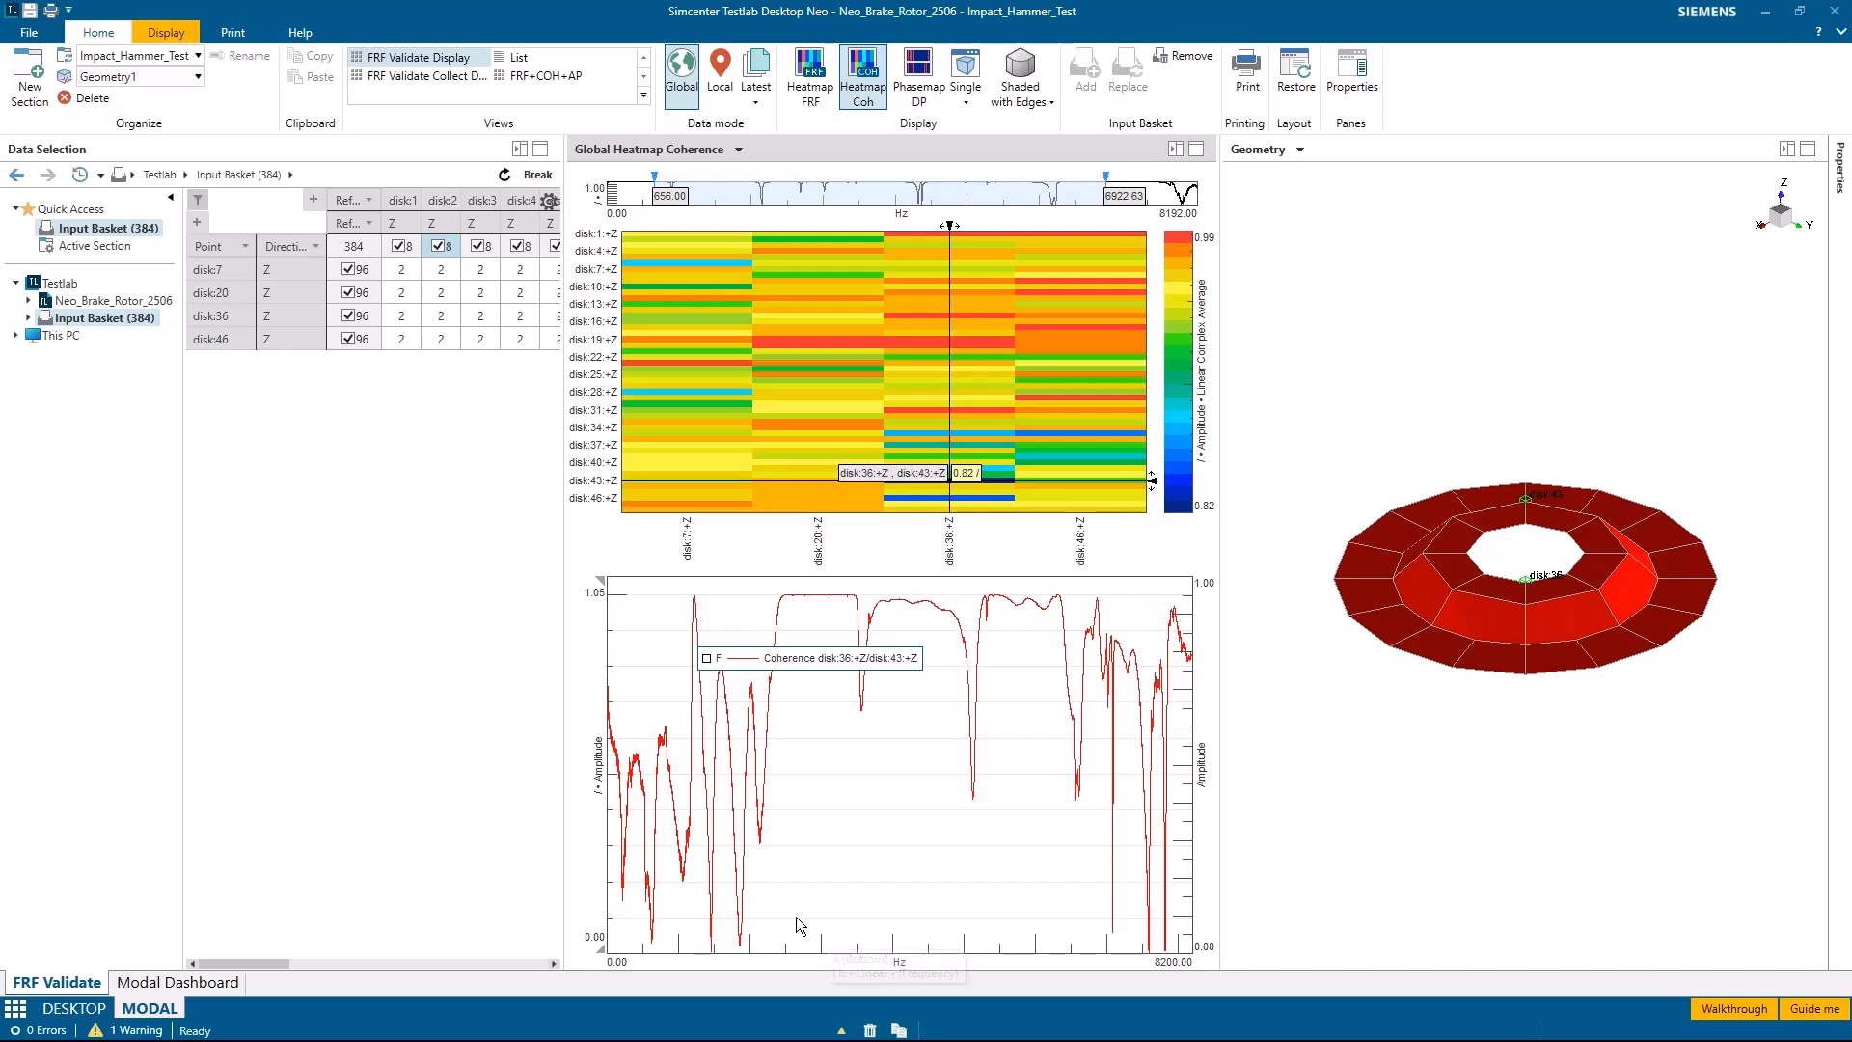
pyautogui.moveTo(945, 473); pyautogui.dragTo(945, 504)
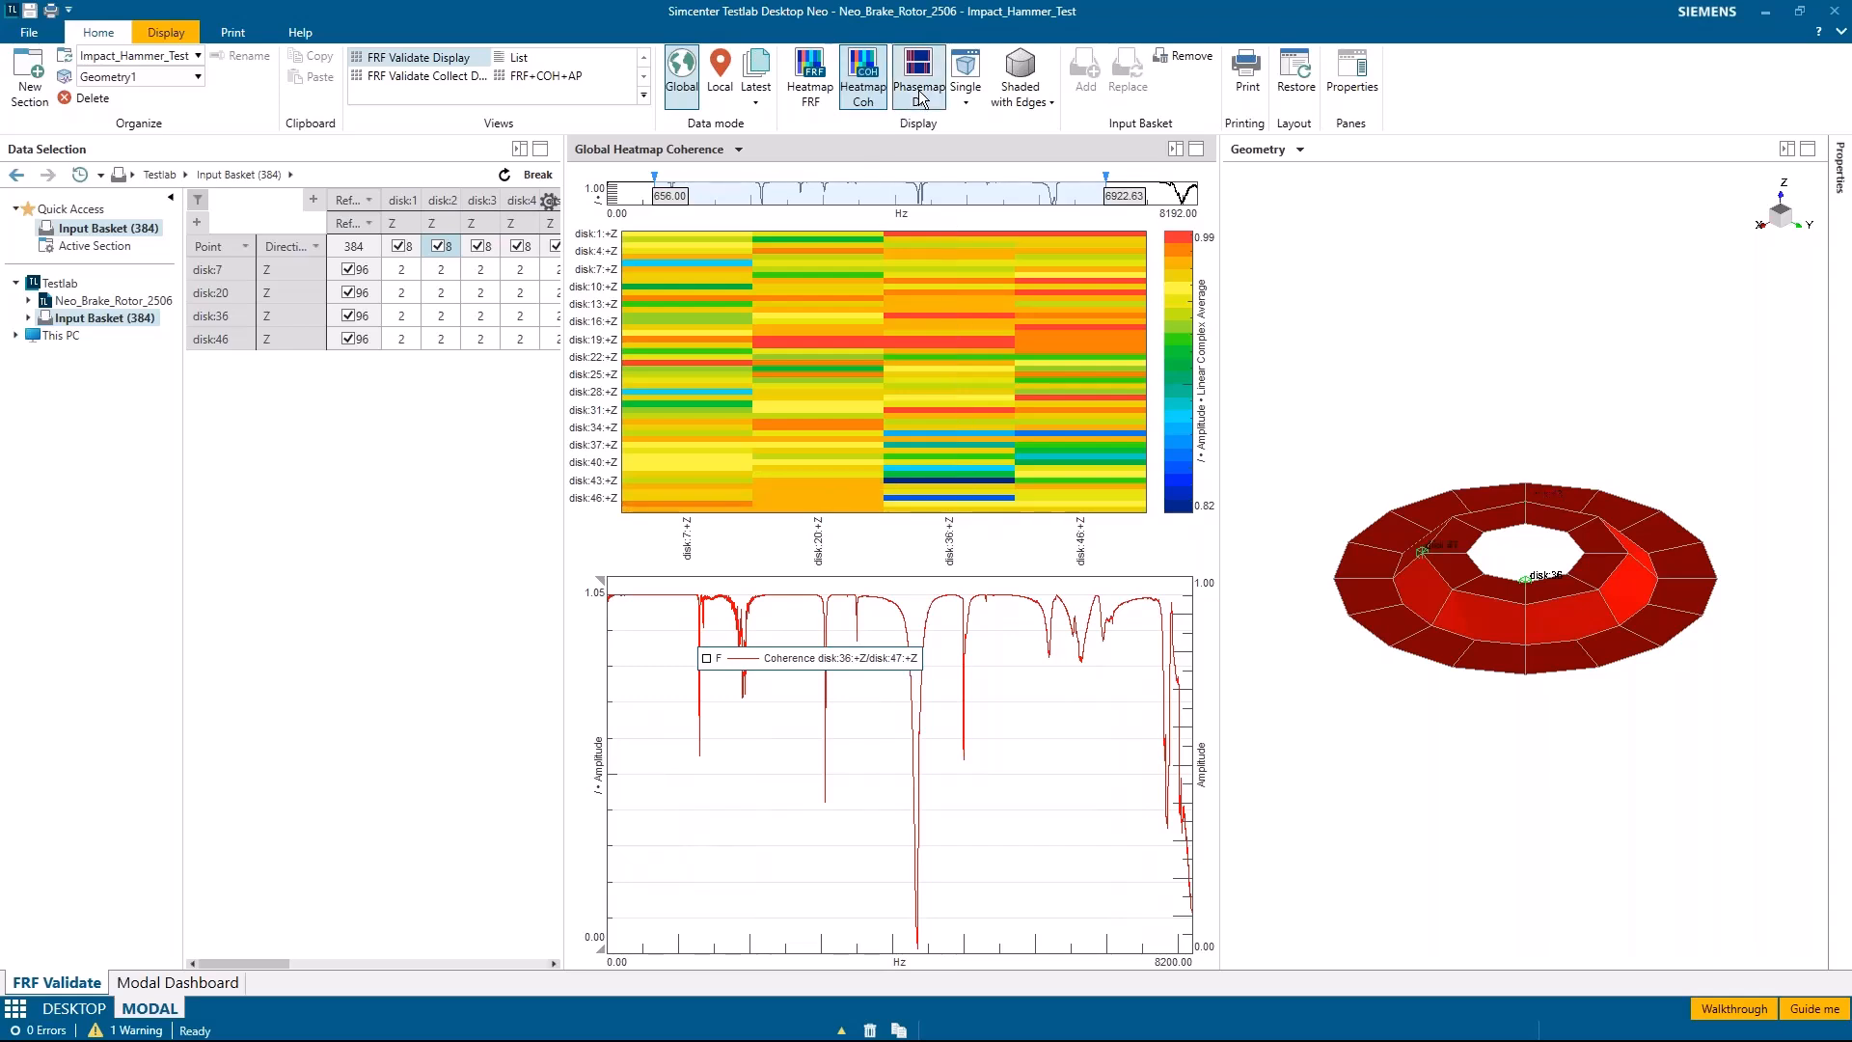
# Step: Display the driving-point phasemap for examining the phase of the four reference points, and select the disk:20 reference
pyautogui.click(918, 82)
pyautogui.click(346, 291)
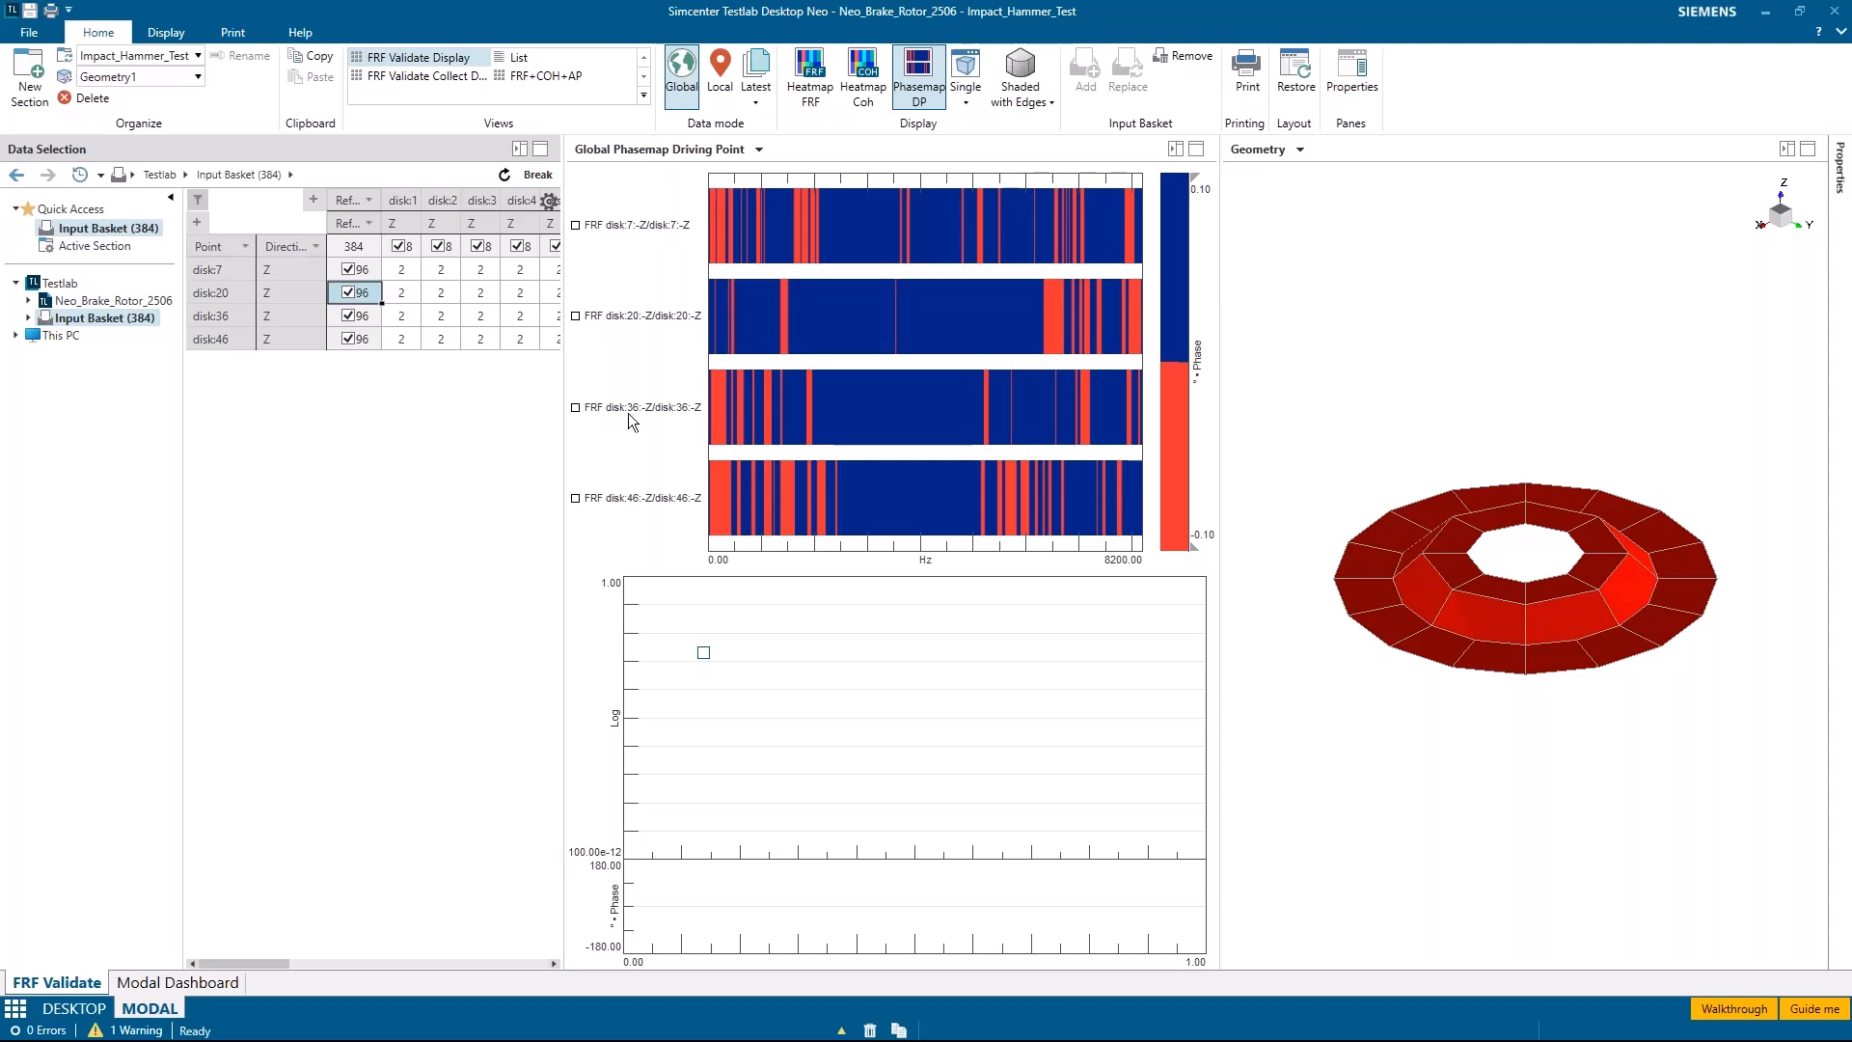
# Step: Open the Modal Dashboard and choose FRF Validate as the source of its data set
pyautogui.click(198, 985)
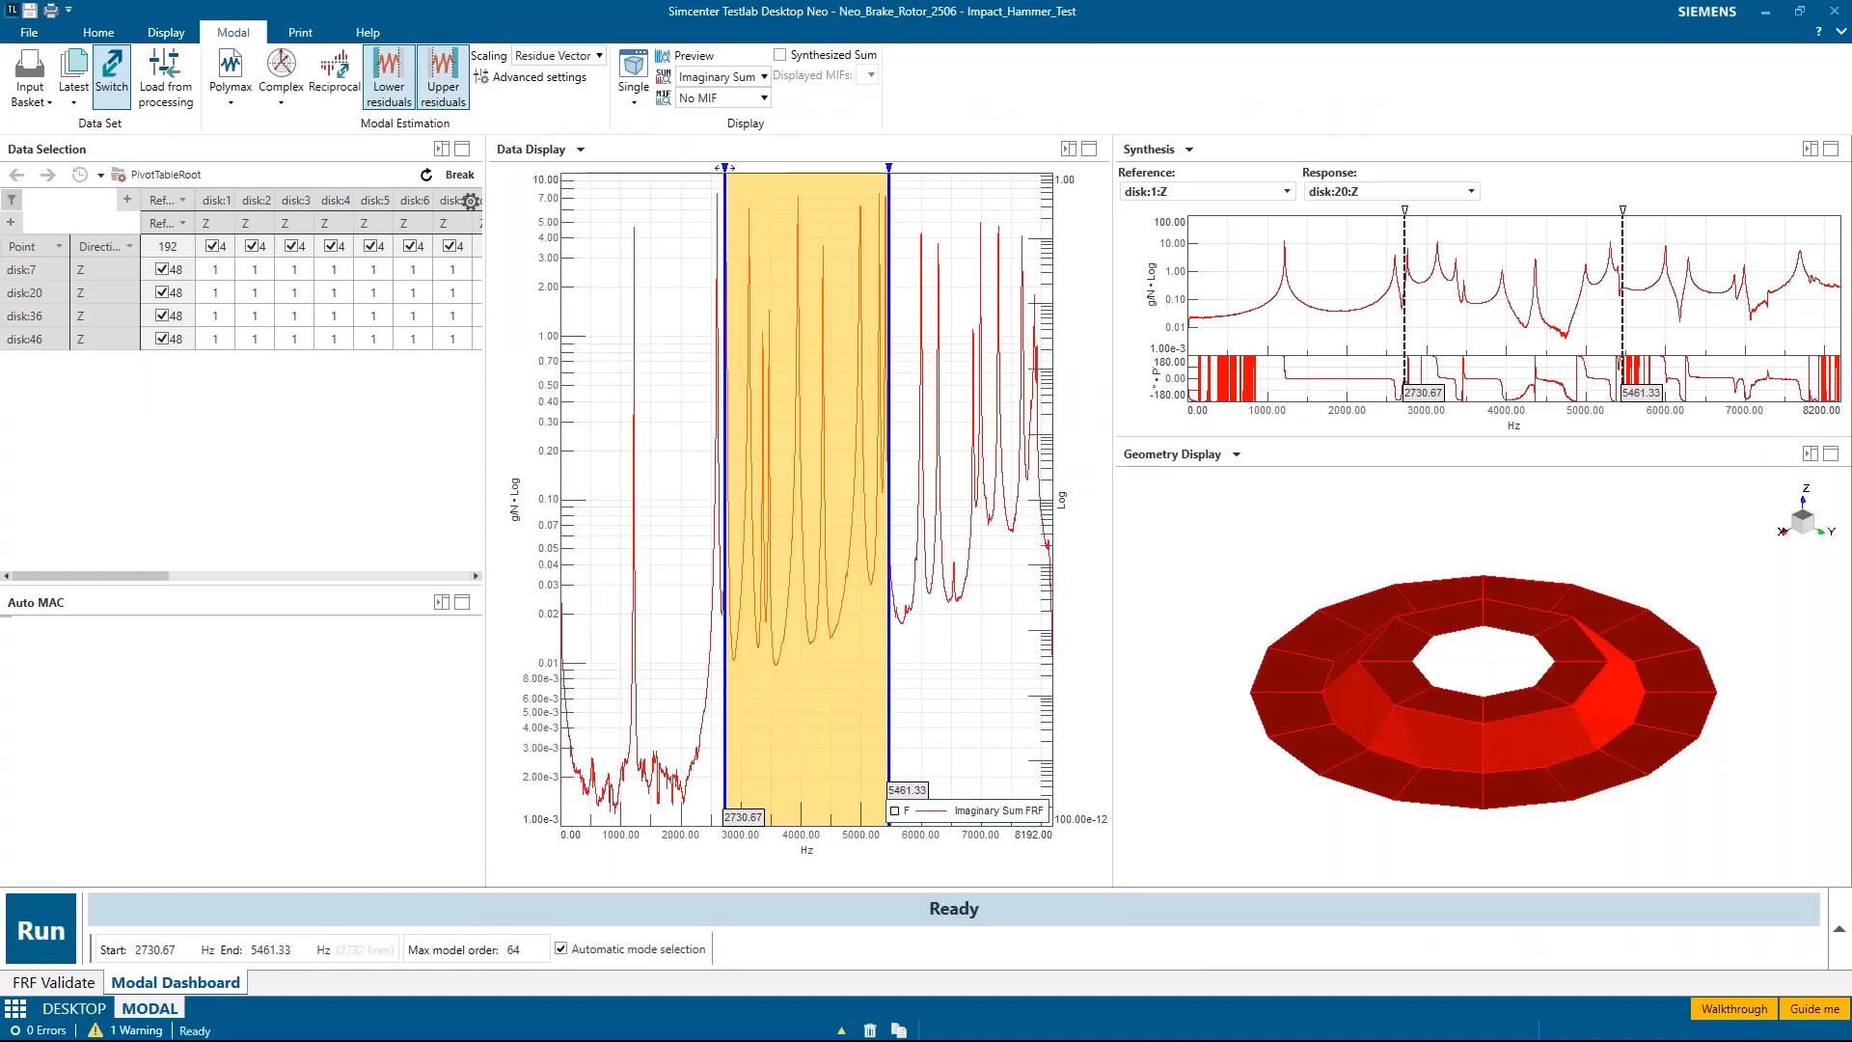
pyautogui.click(45, 89)
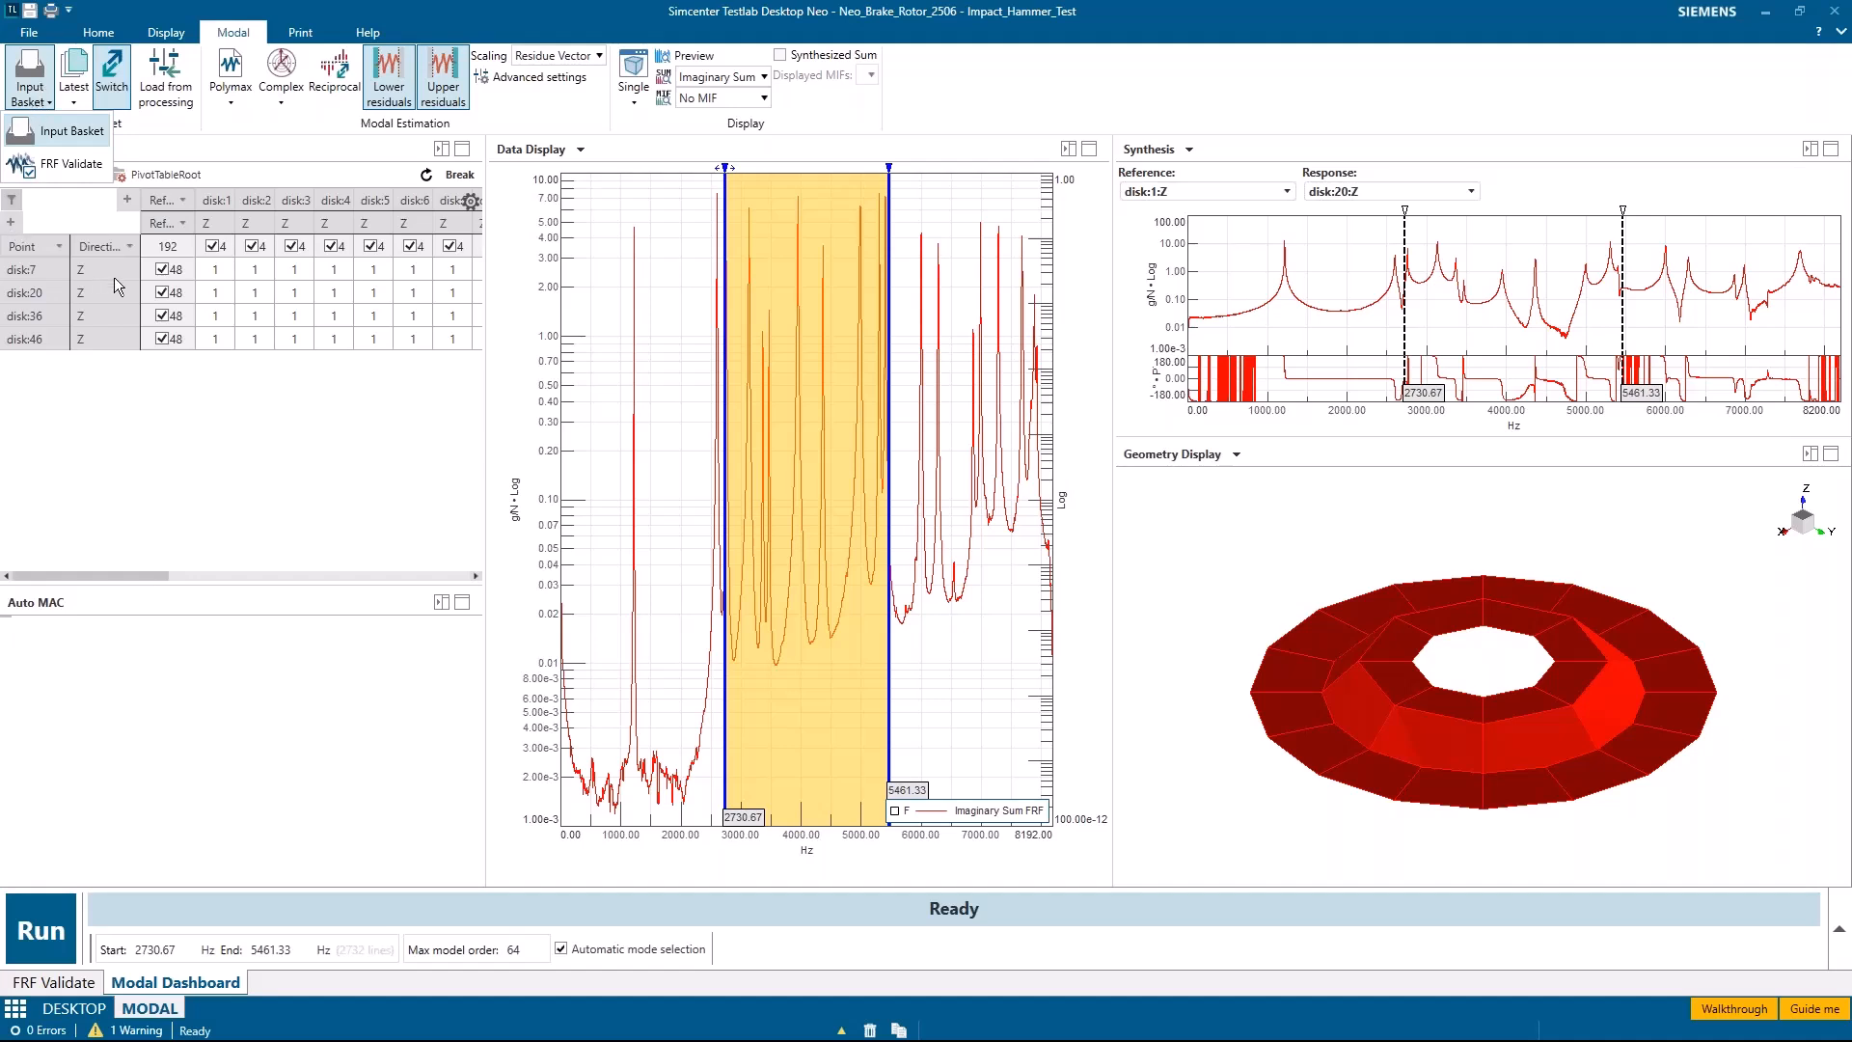
pyautogui.click(72, 164)
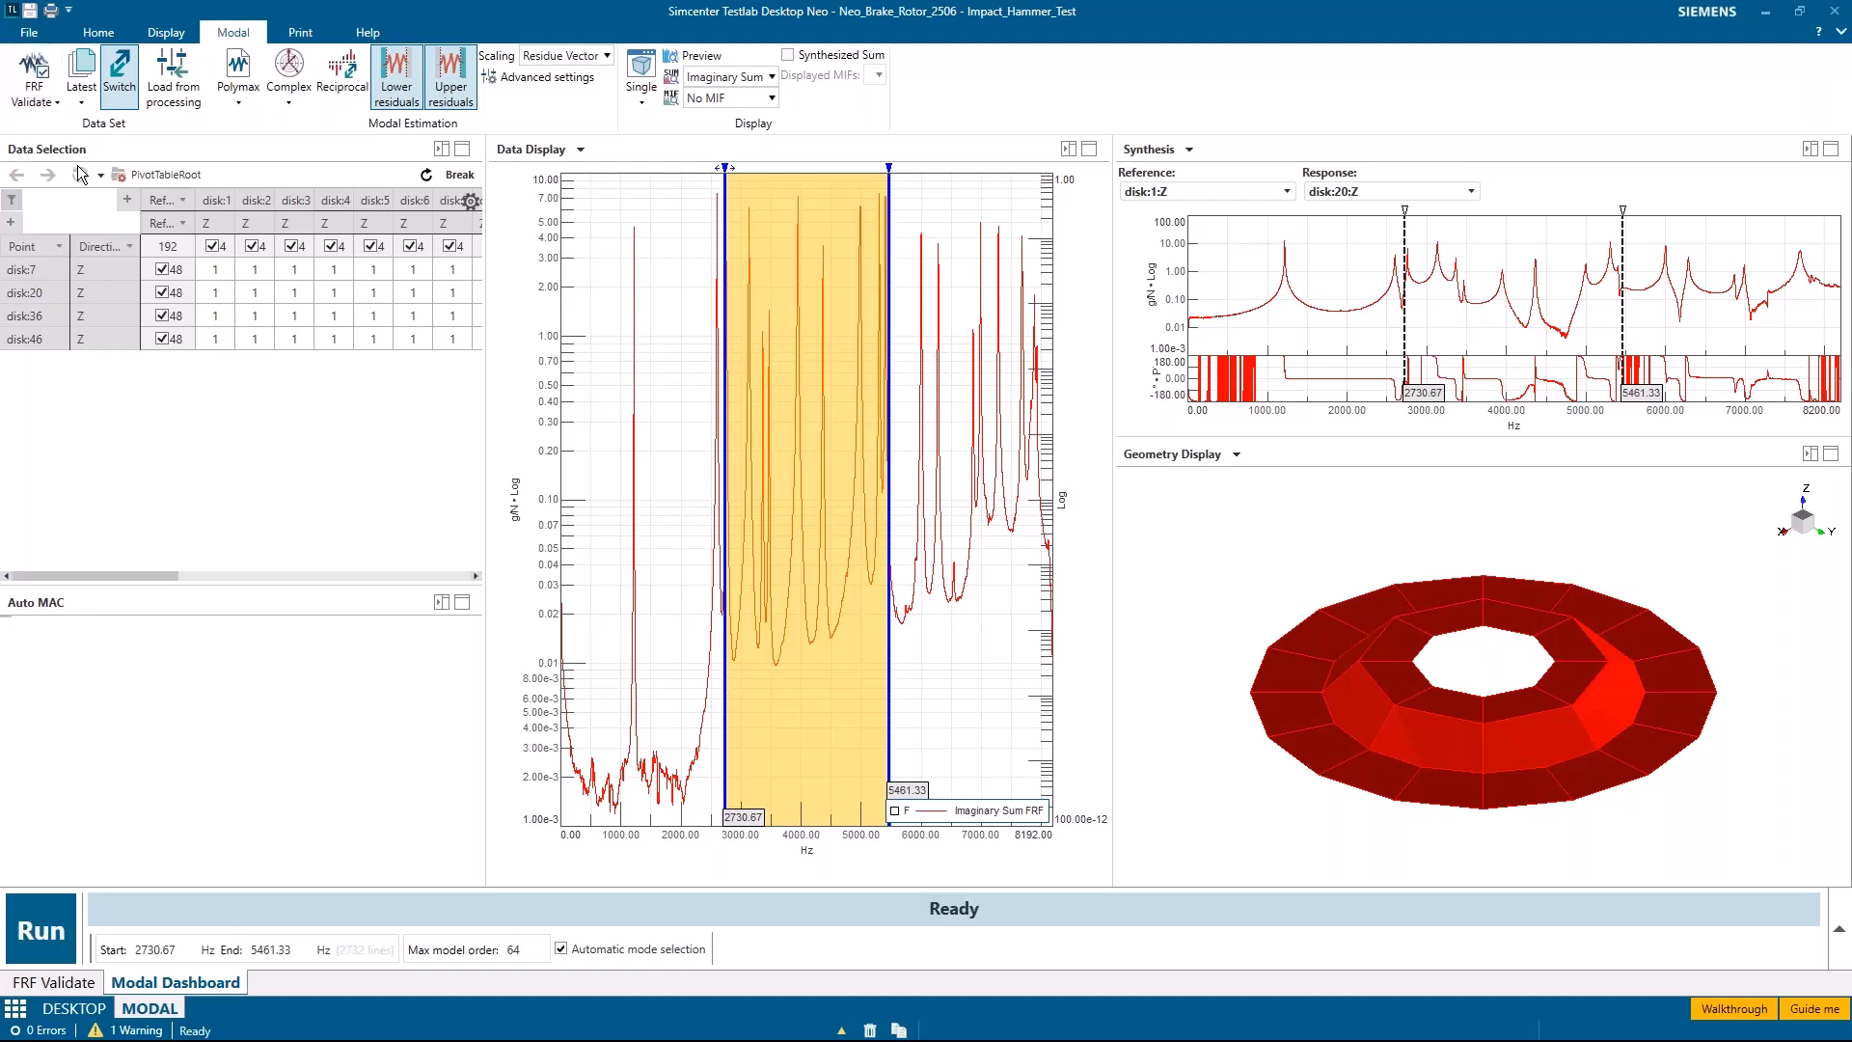
# Step: Exclude the disk:36 reference in FRF Validate and return to the Modal Dashboard
pyautogui.click(71, 987)
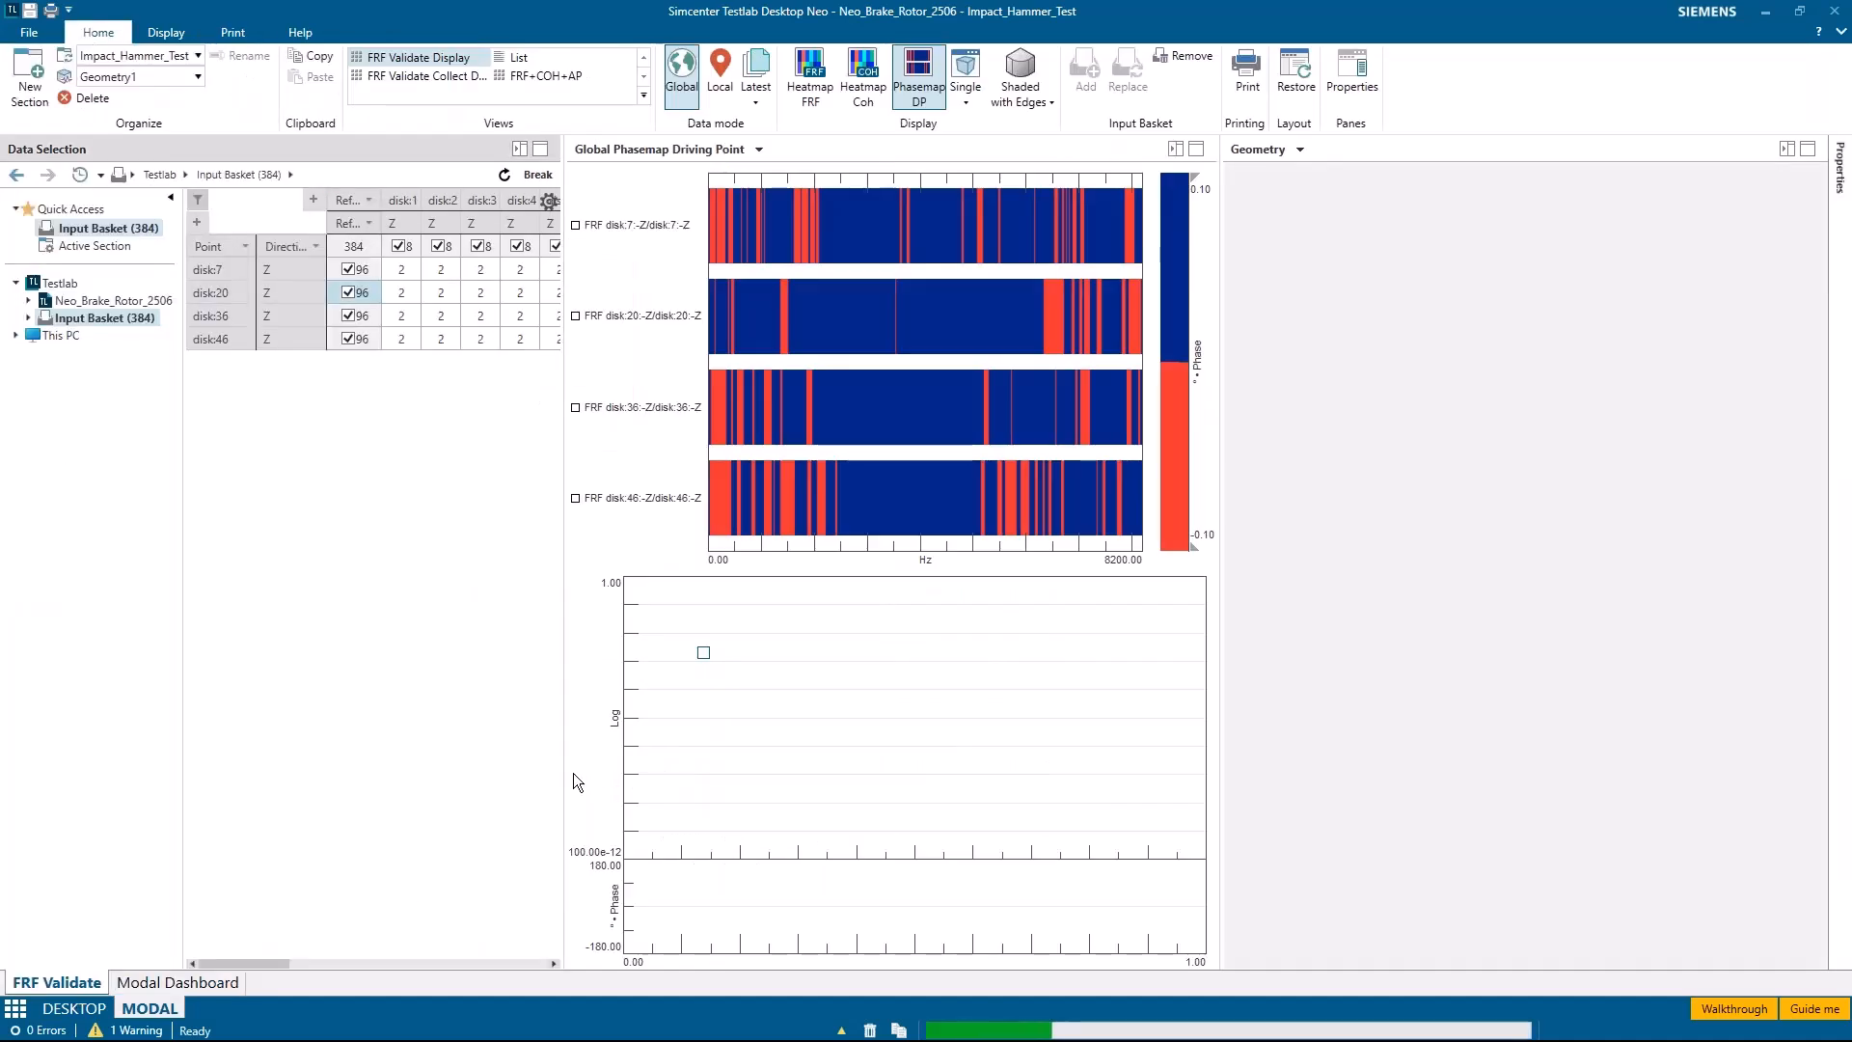
pyautogui.click(350, 319)
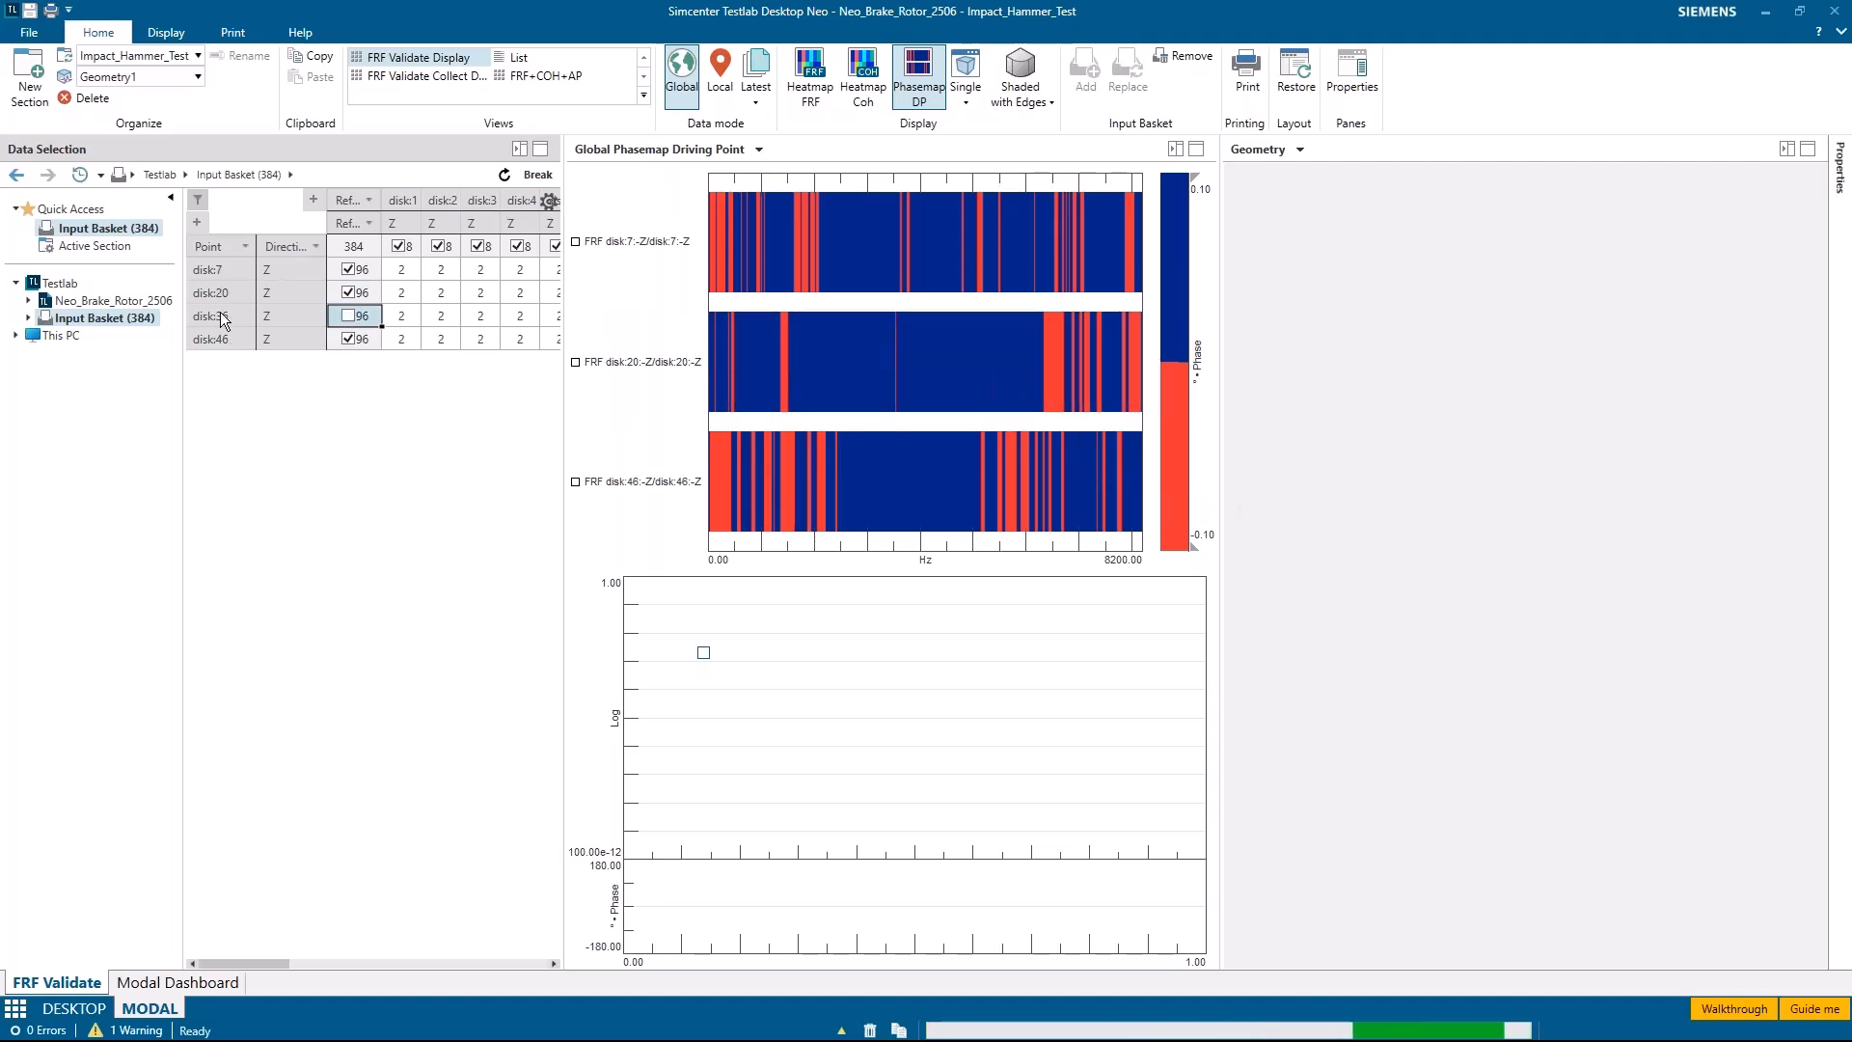
pyautogui.click(203, 984)
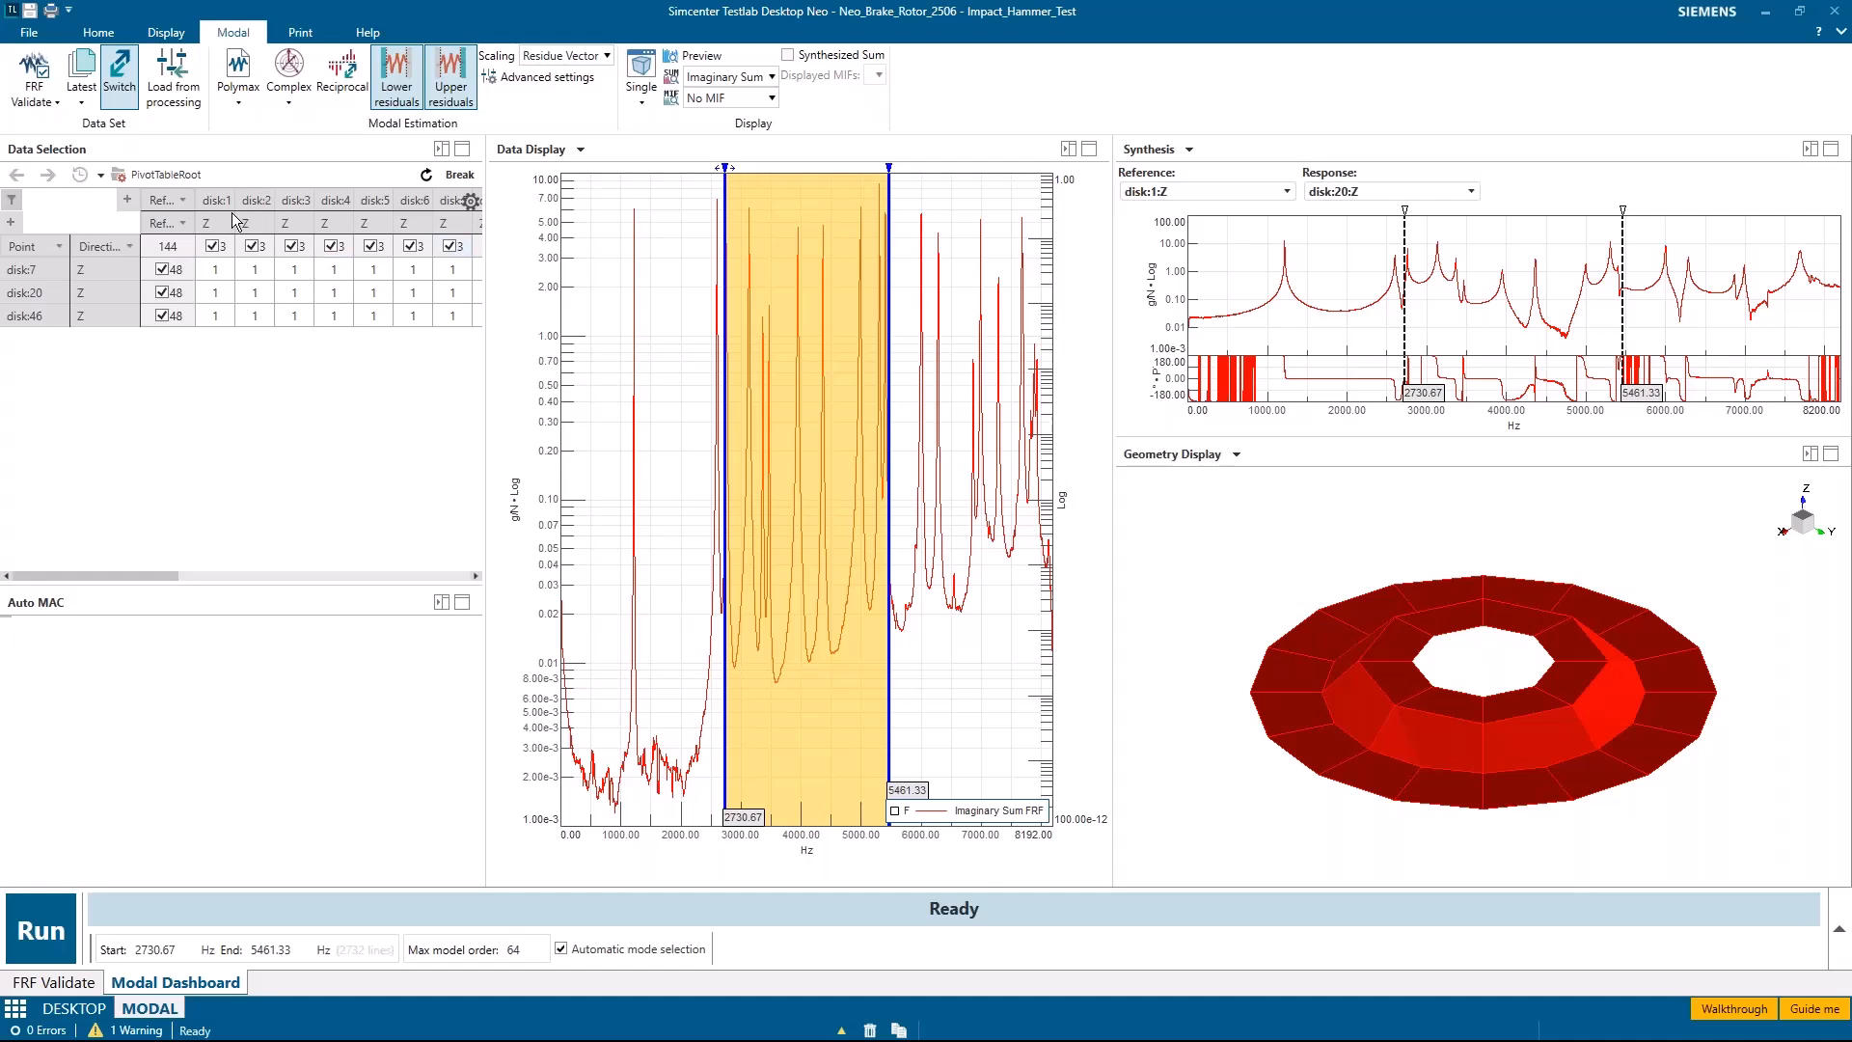
# Step: Set the data set source to Input Basket and adjust the analysis band to about 916–6425 Hz
pyautogui.click(34, 88)
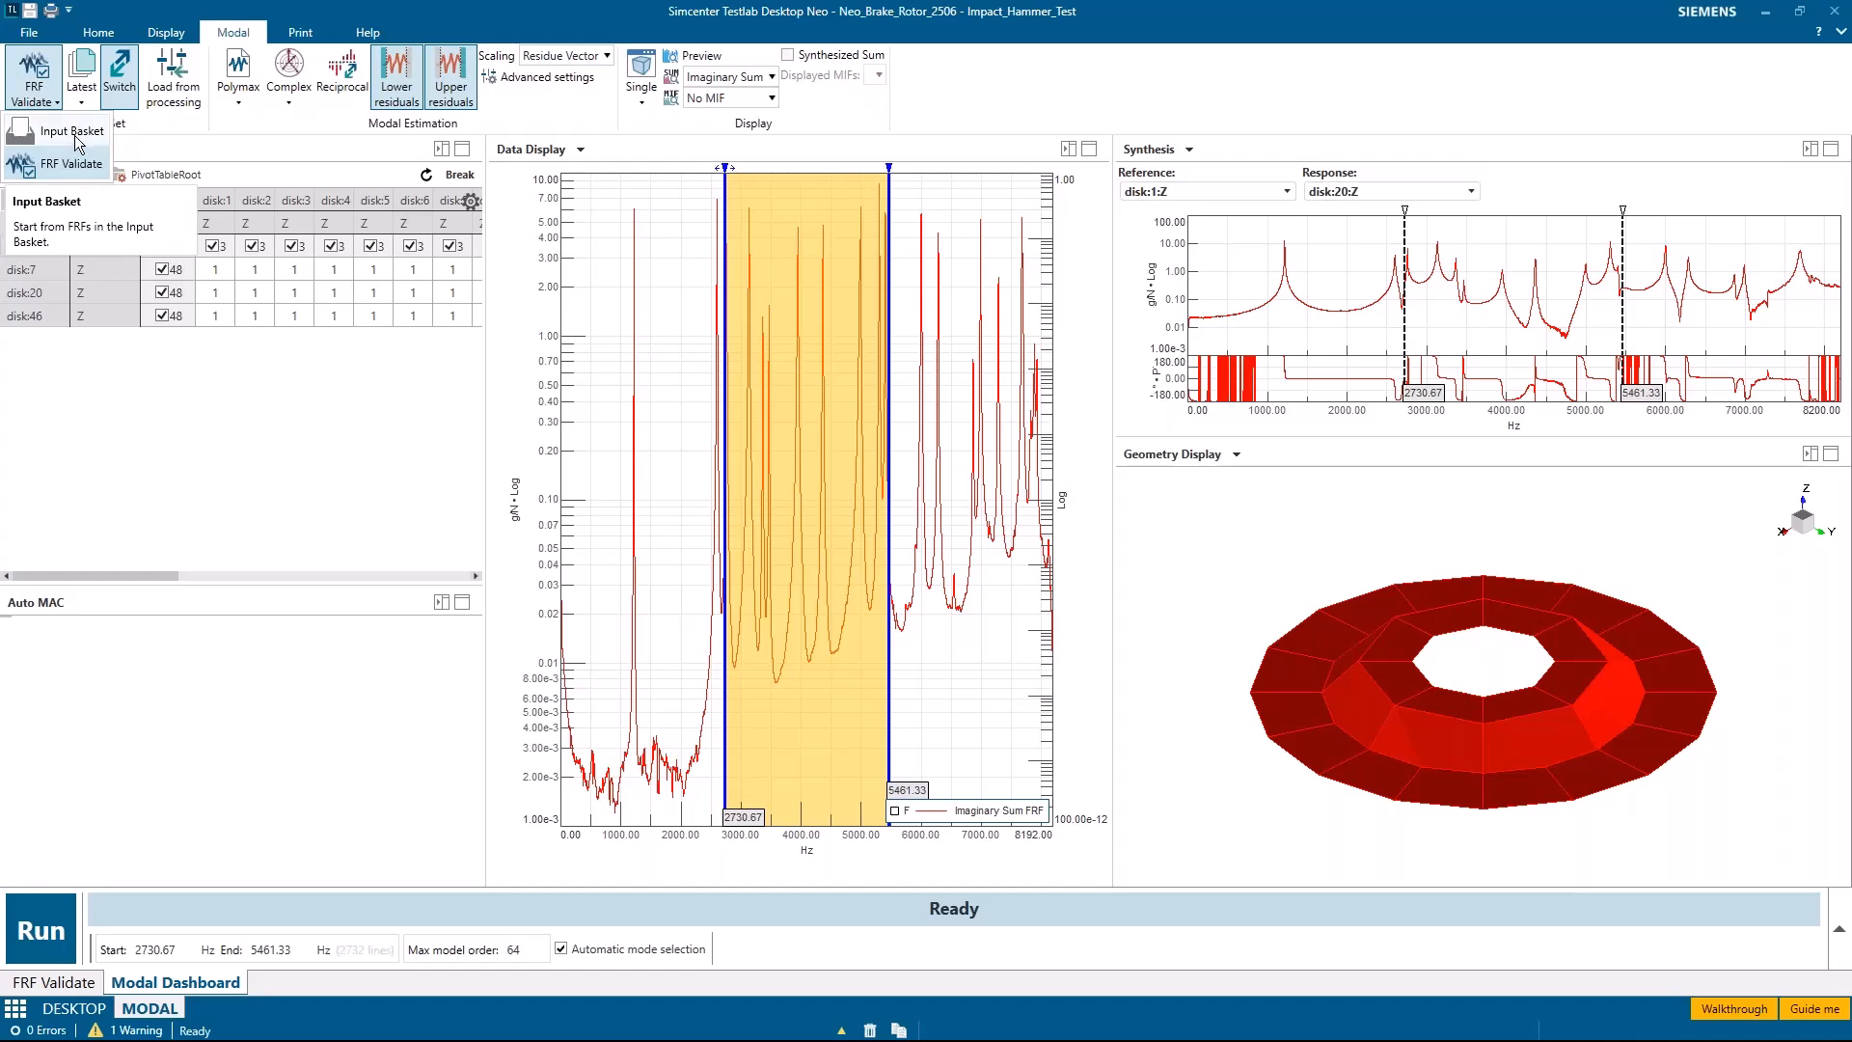
pyautogui.click(71, 132)
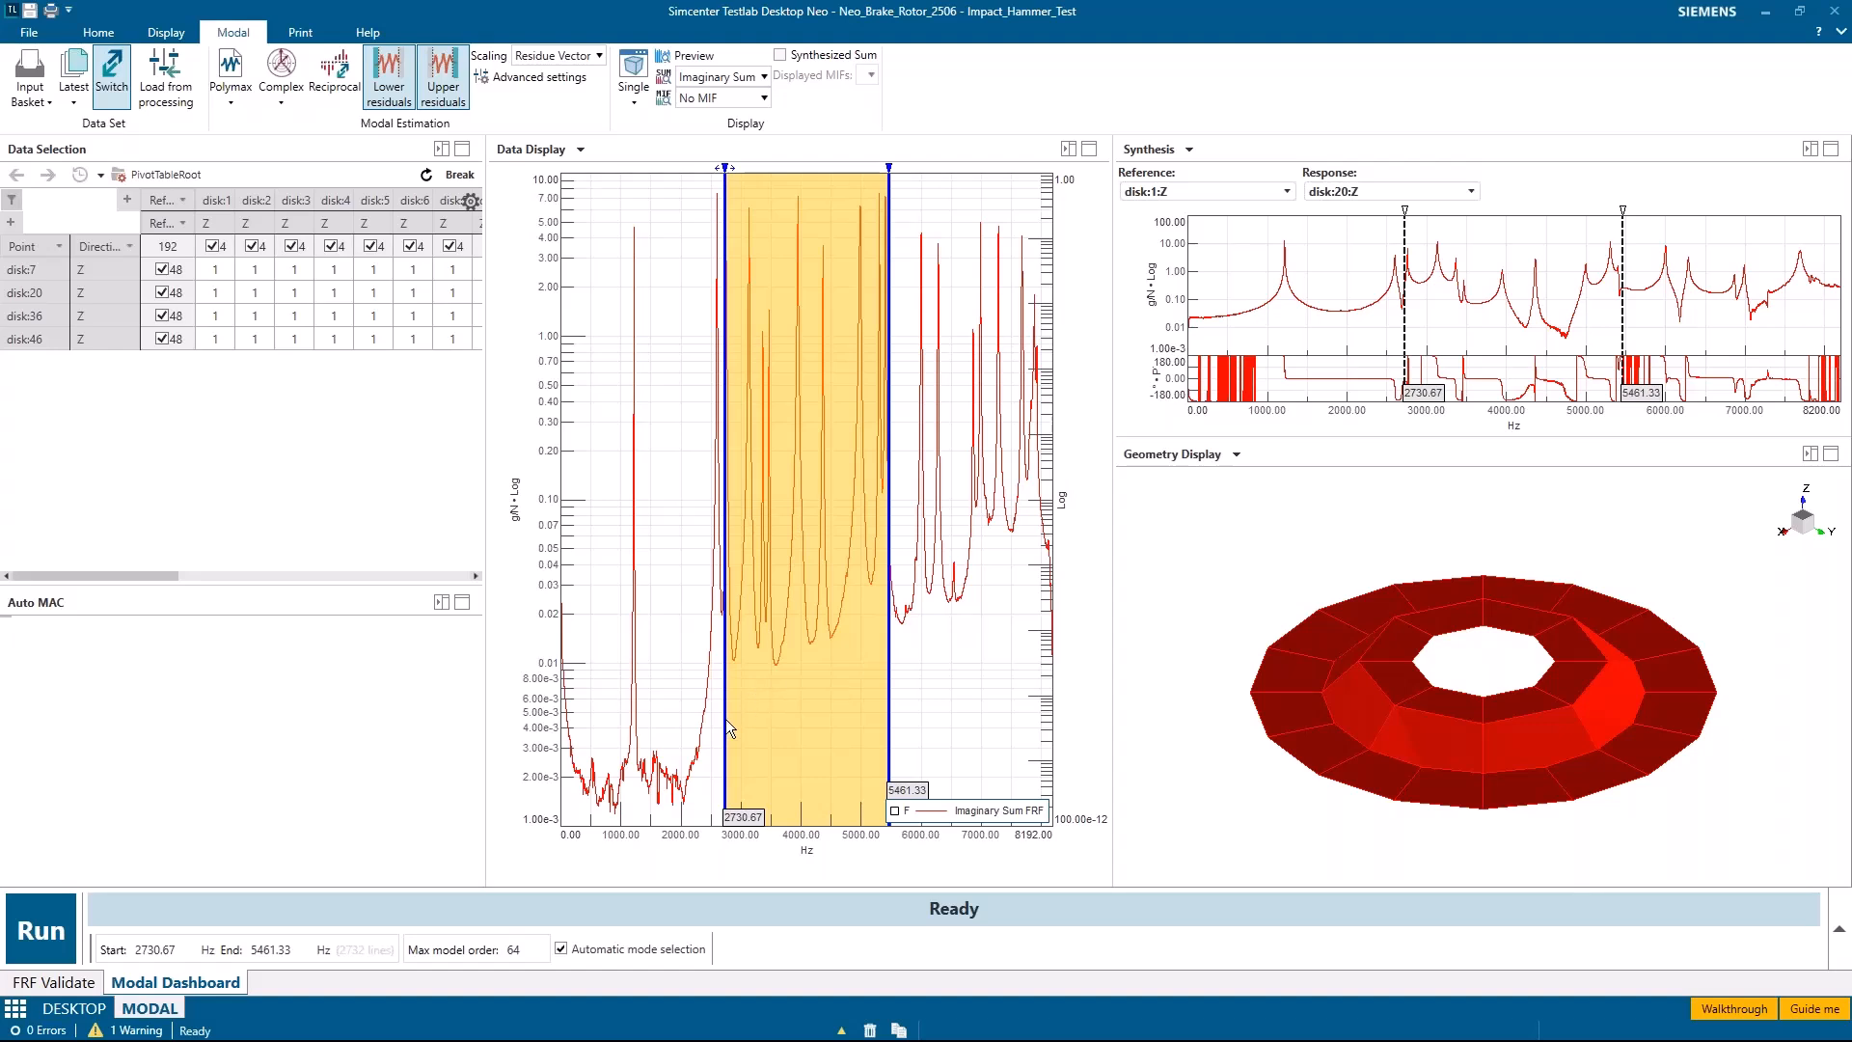
pyautogui.moveTo(726, 732); pyautogui.dragTo(618, 769)
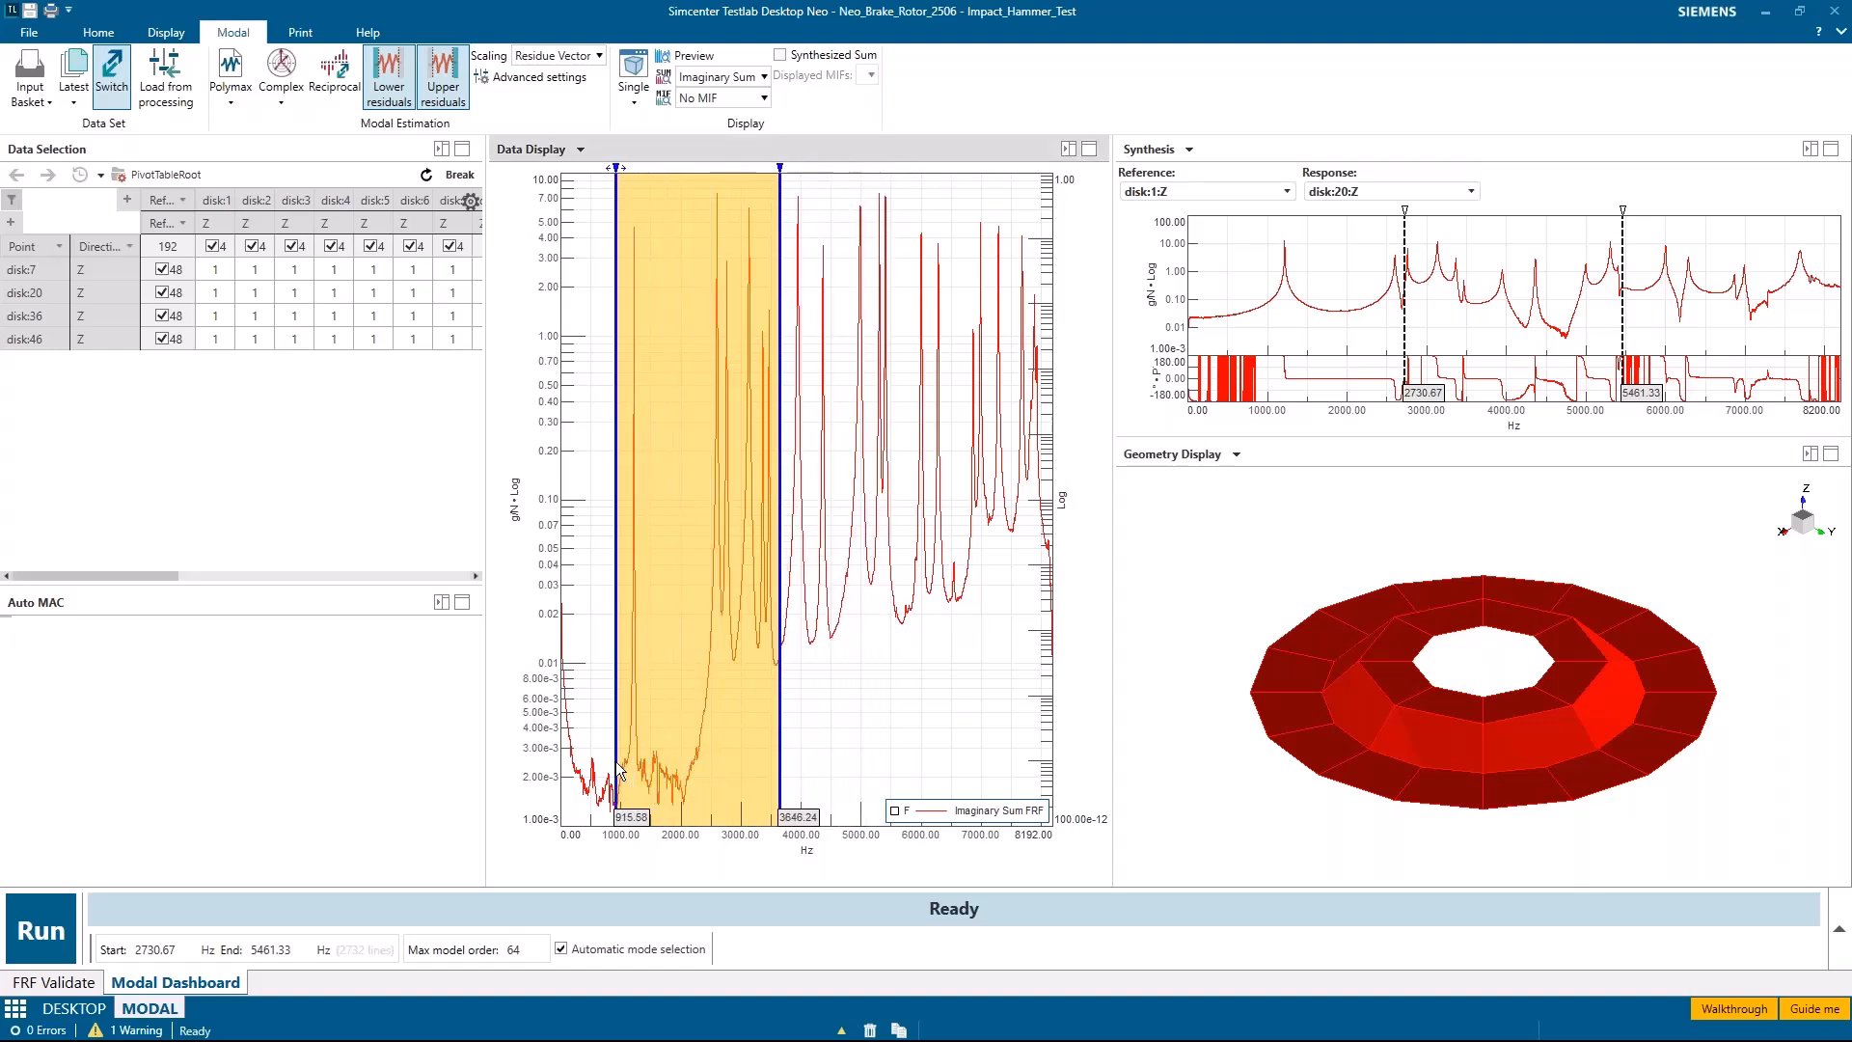
pyautogui.moveTo(777, 750); pyautogui.dragTo(951, 724)
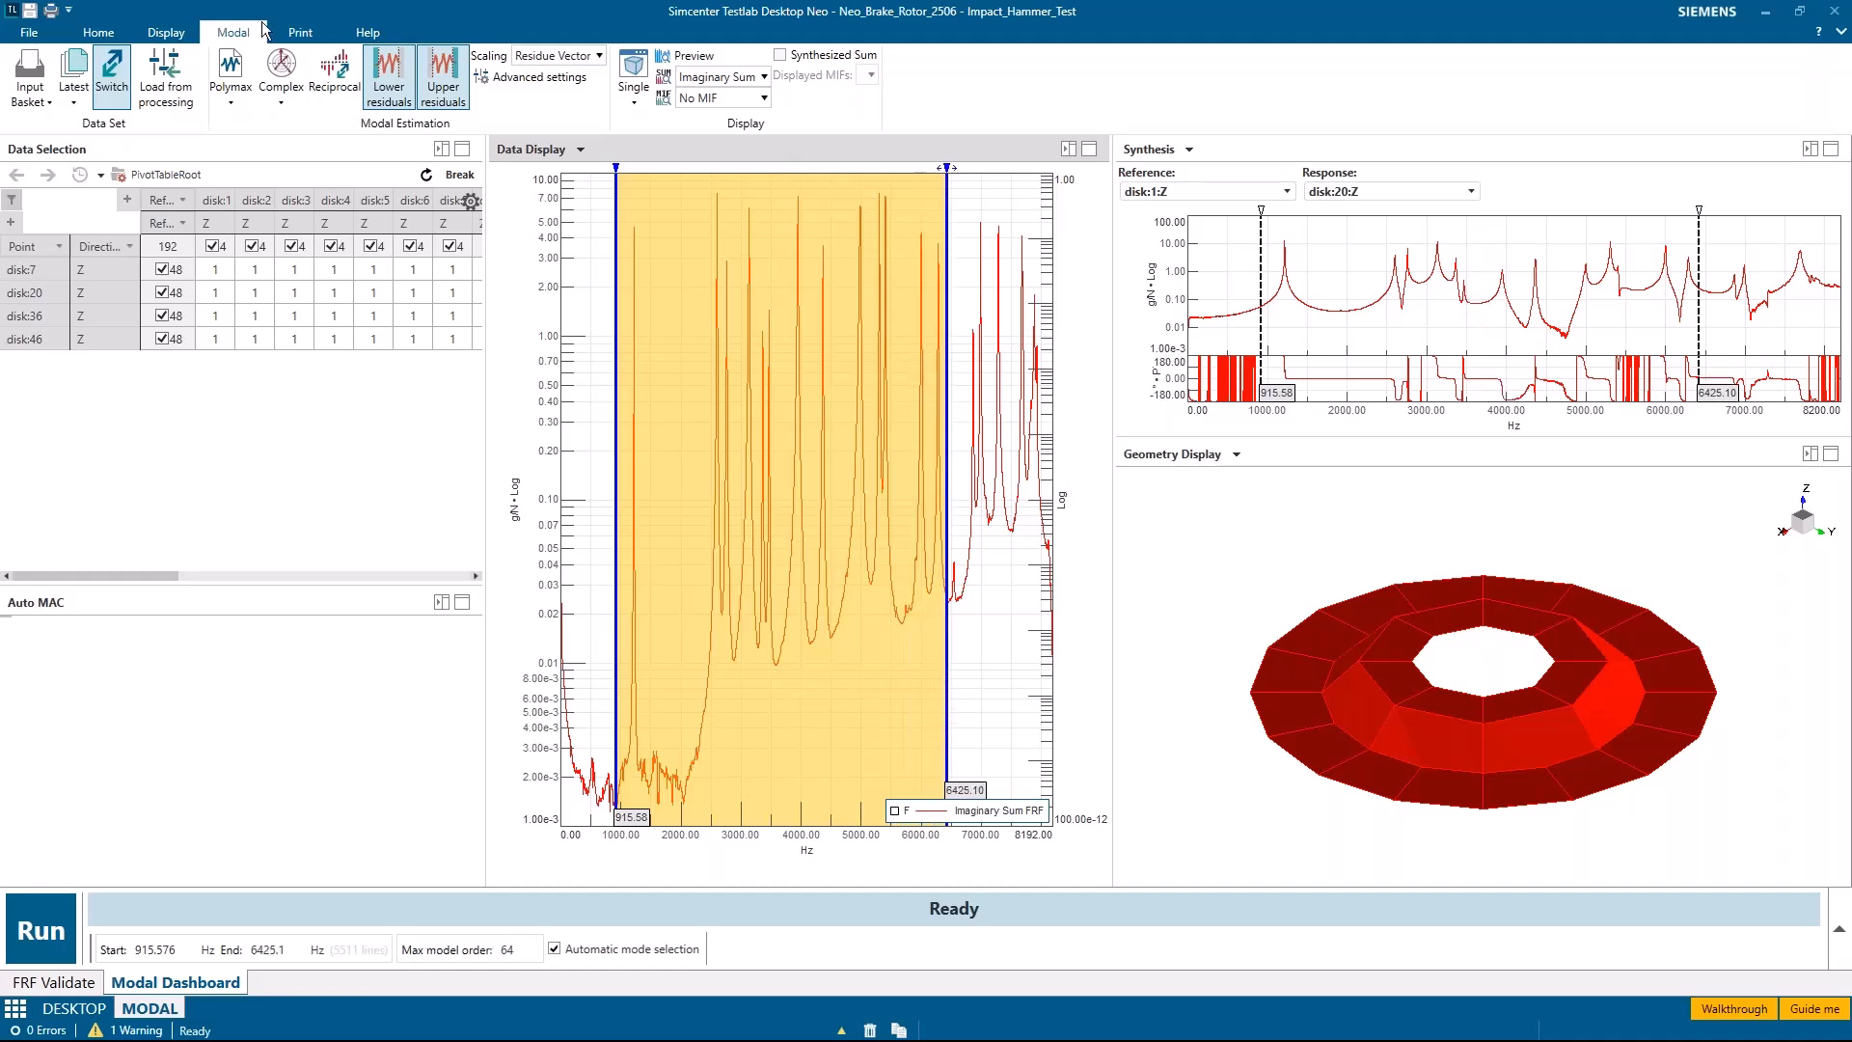
# Step: Try the data set with the reference/response Switch off, view the message log, and turn Switch on again
pyautogui.click(113, 91)
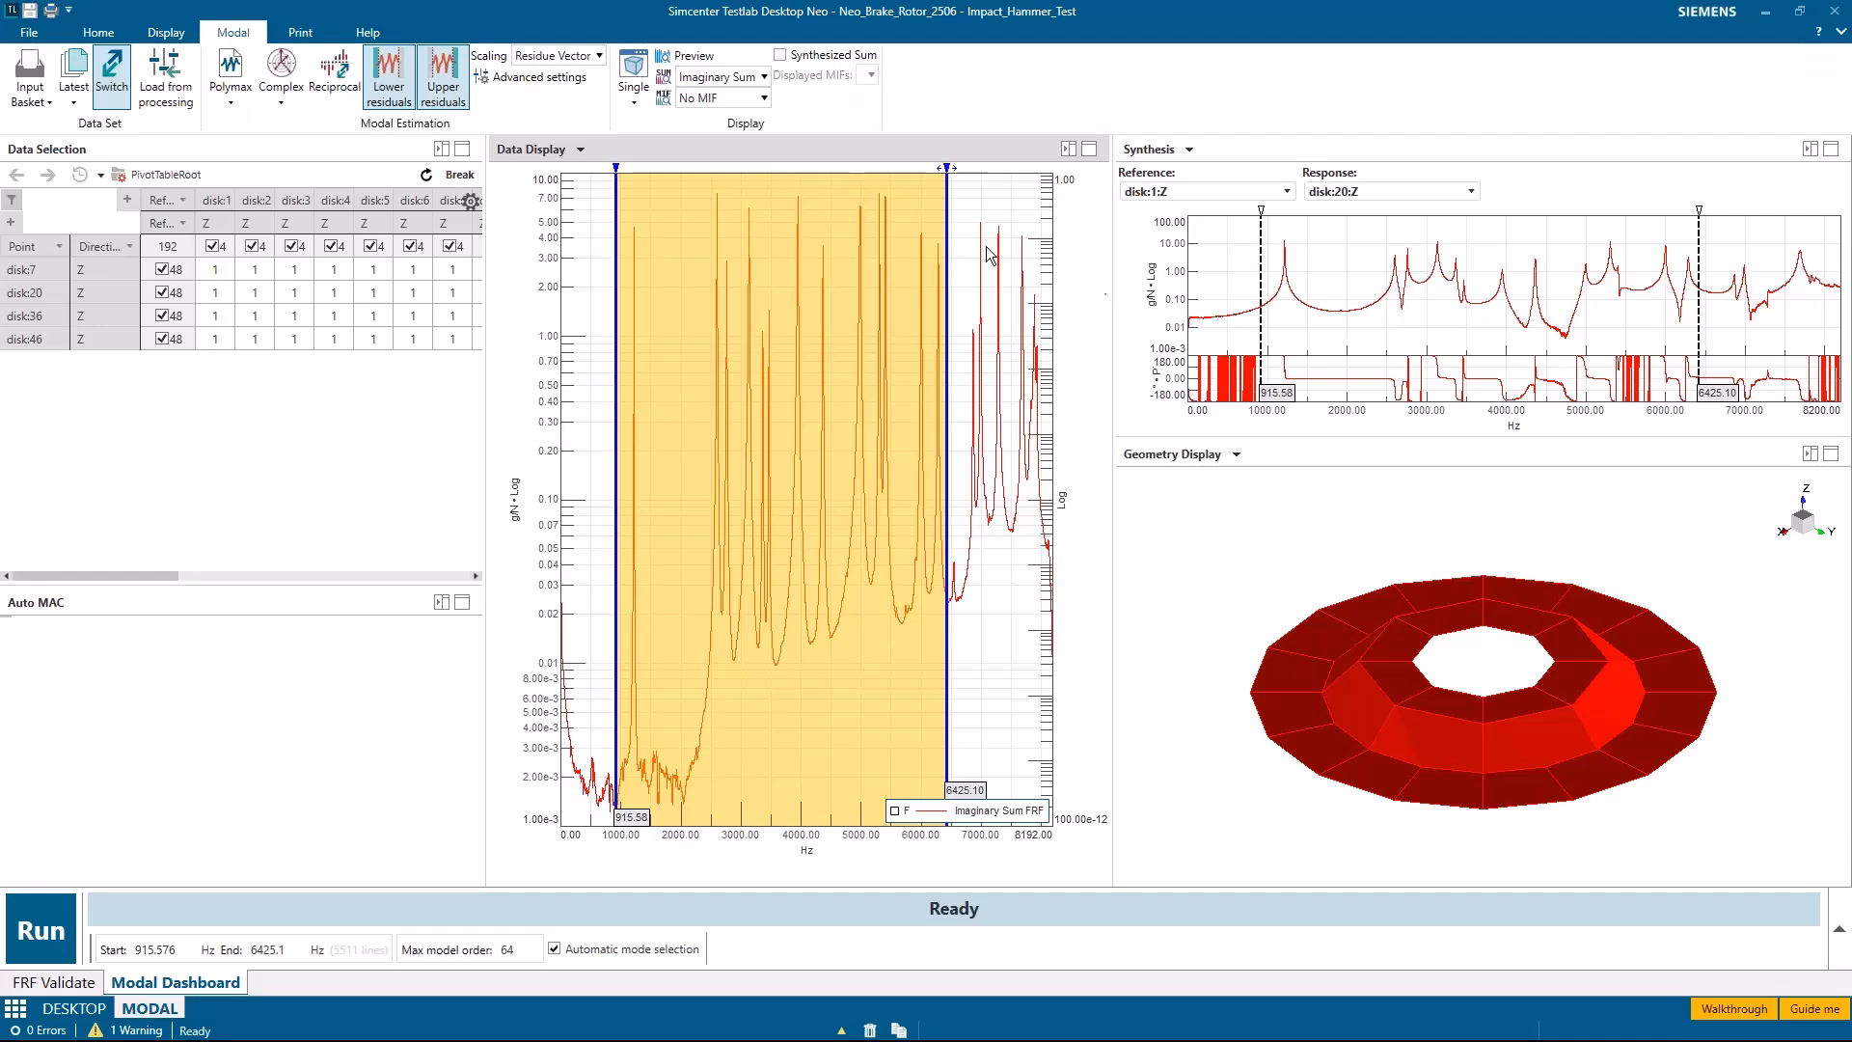
pyautogui.click(112, 92)
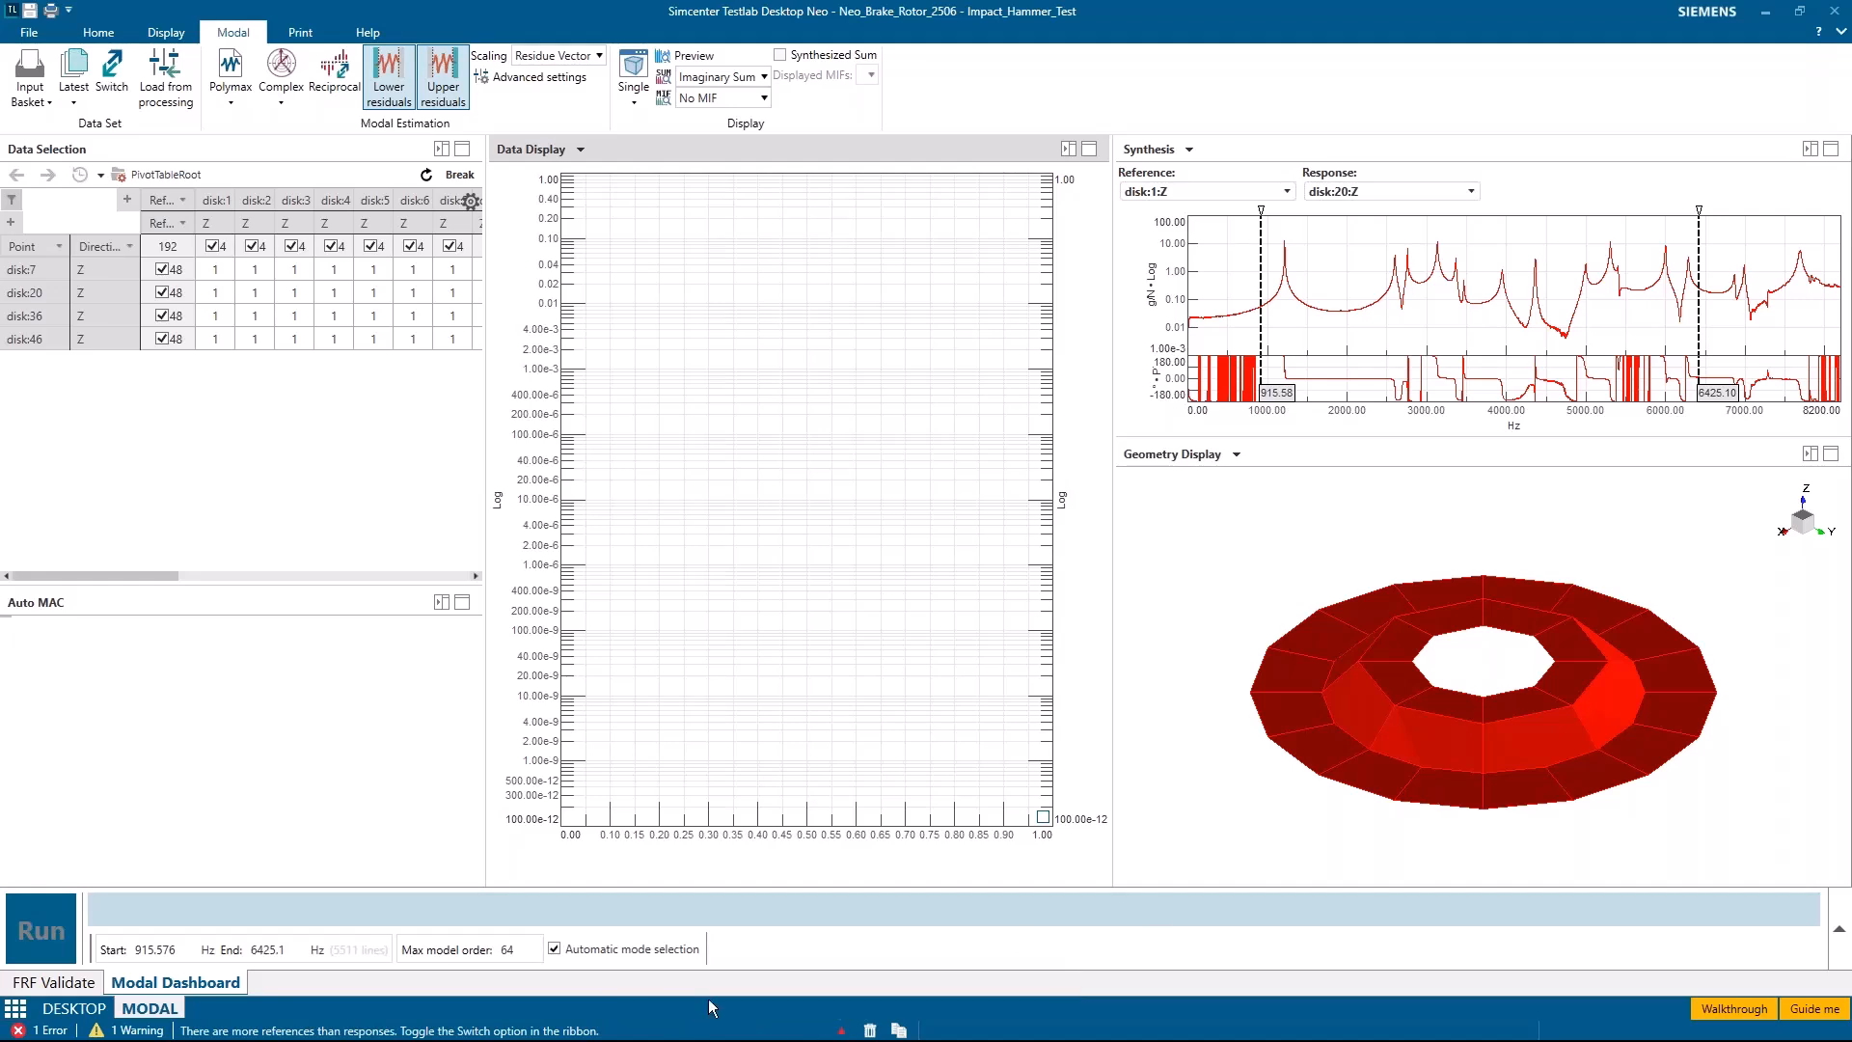
pyautogui.click(843, 1032)
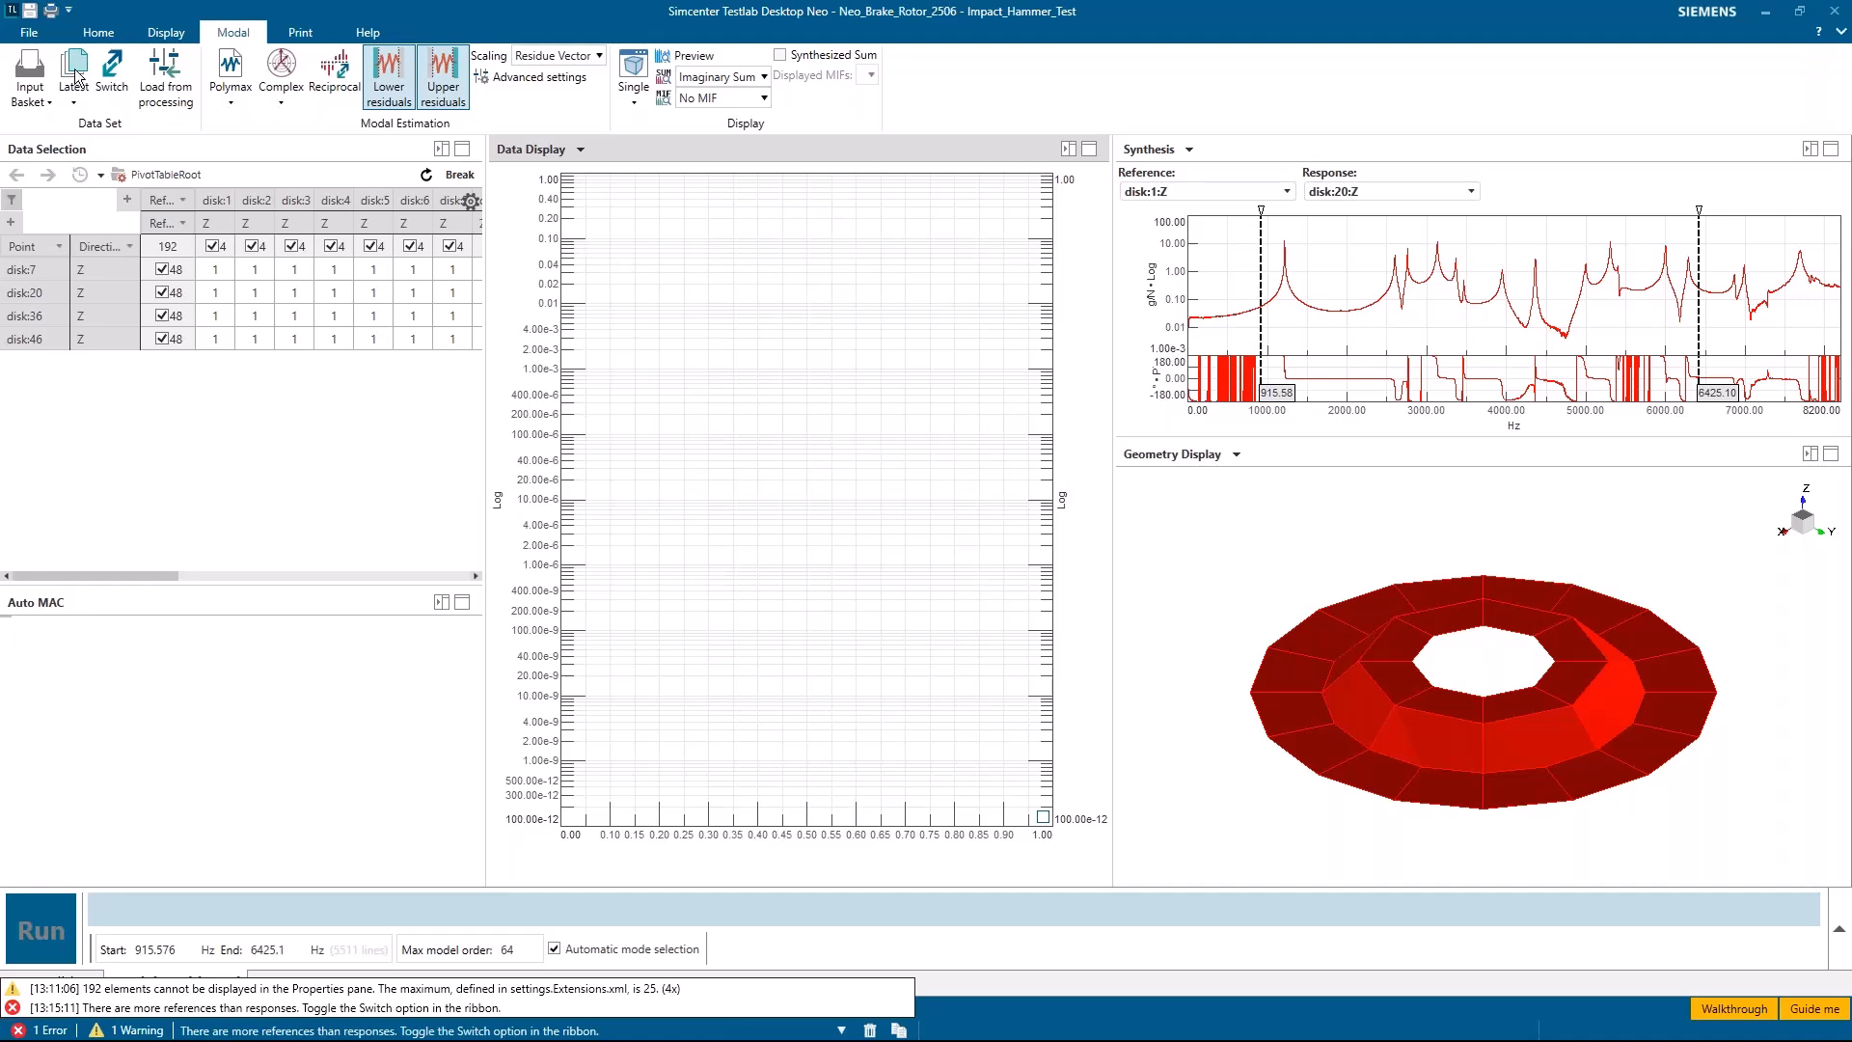
pyautogui.click(111, 77)
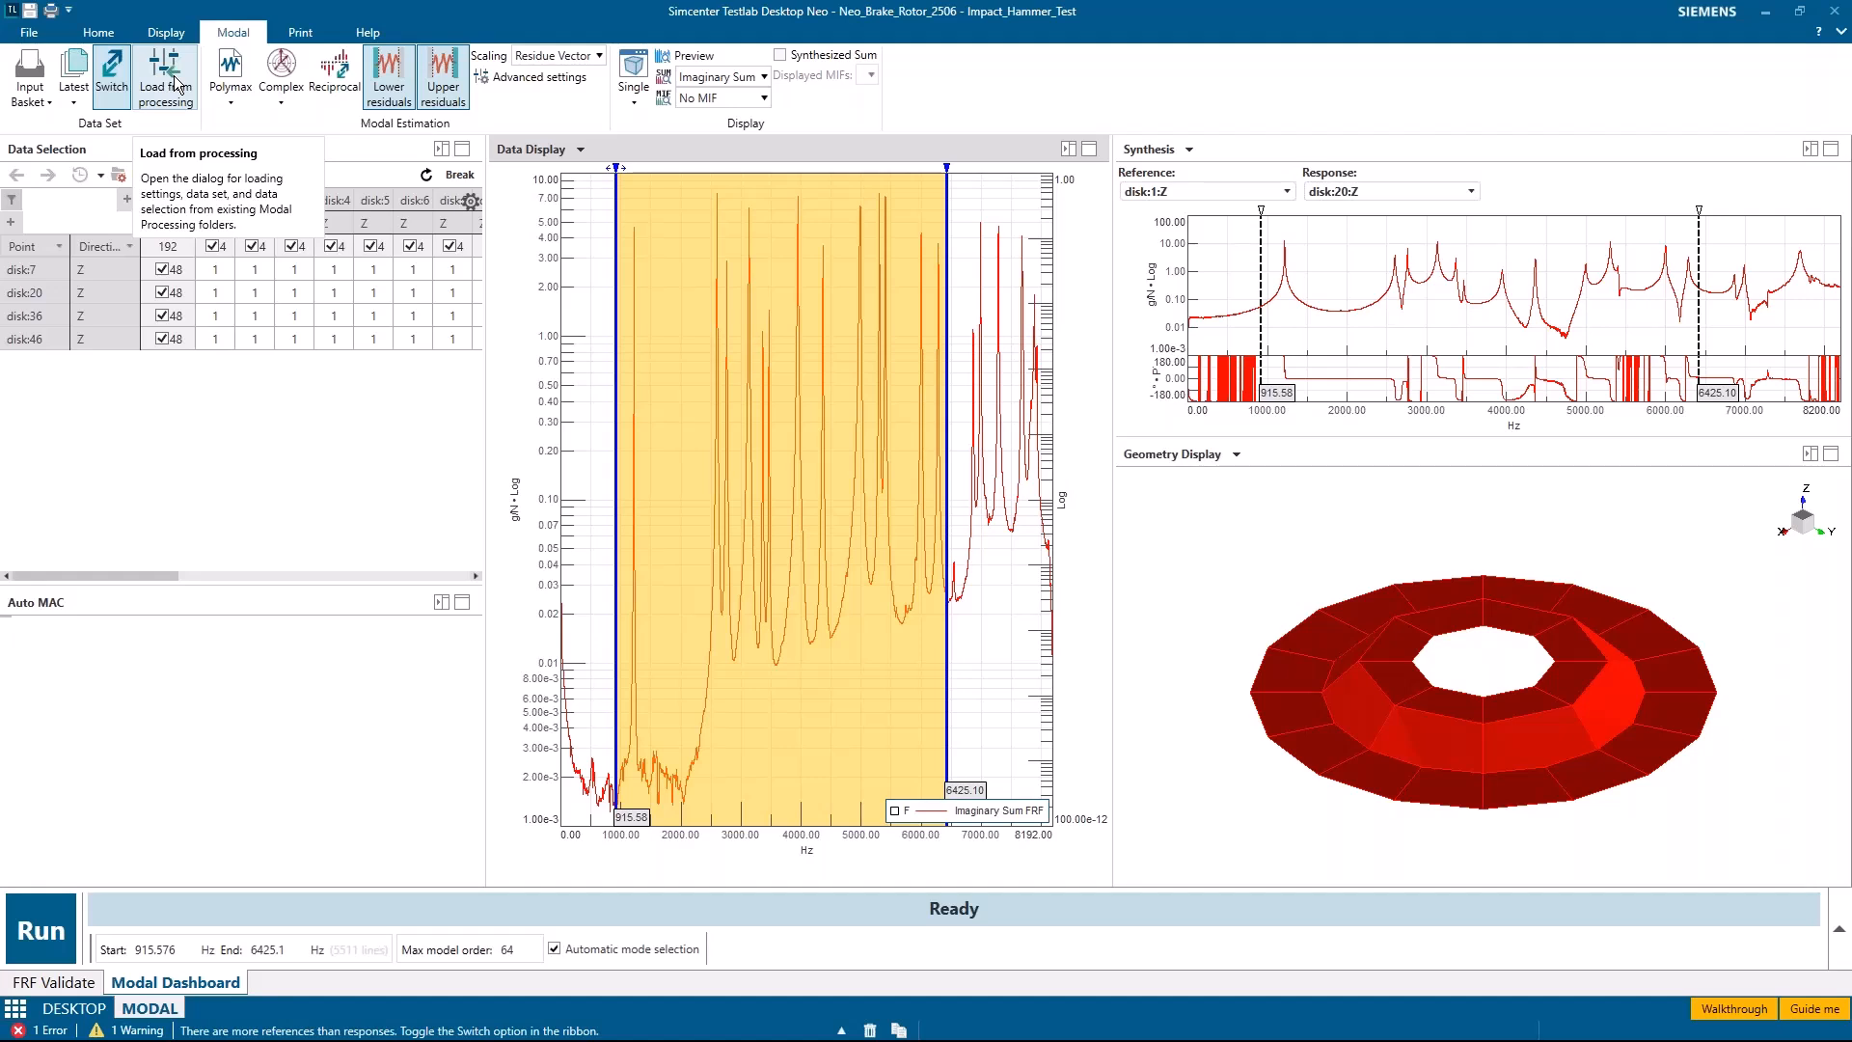
# Step: Choose Polymax as the modal estimation method and view the list of add-ins
pyautogui.click(225, 106)
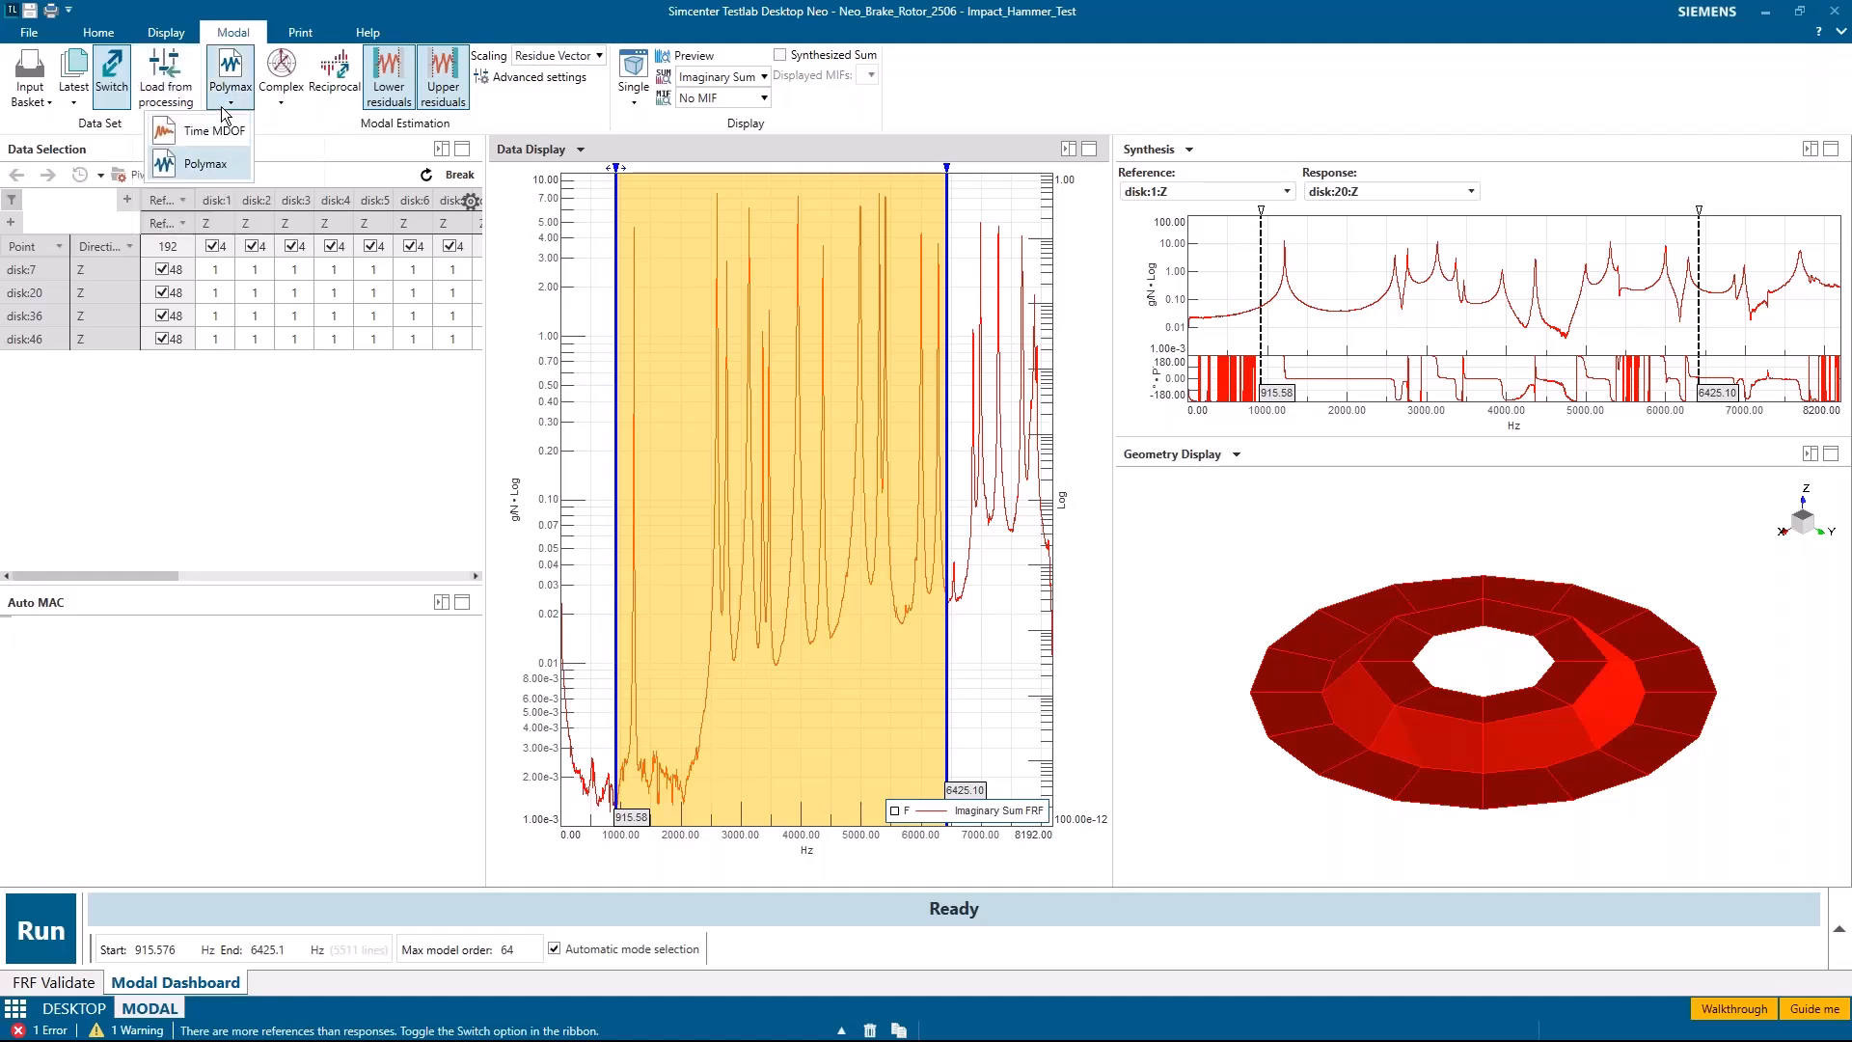
pyautogui.click(208, 169)
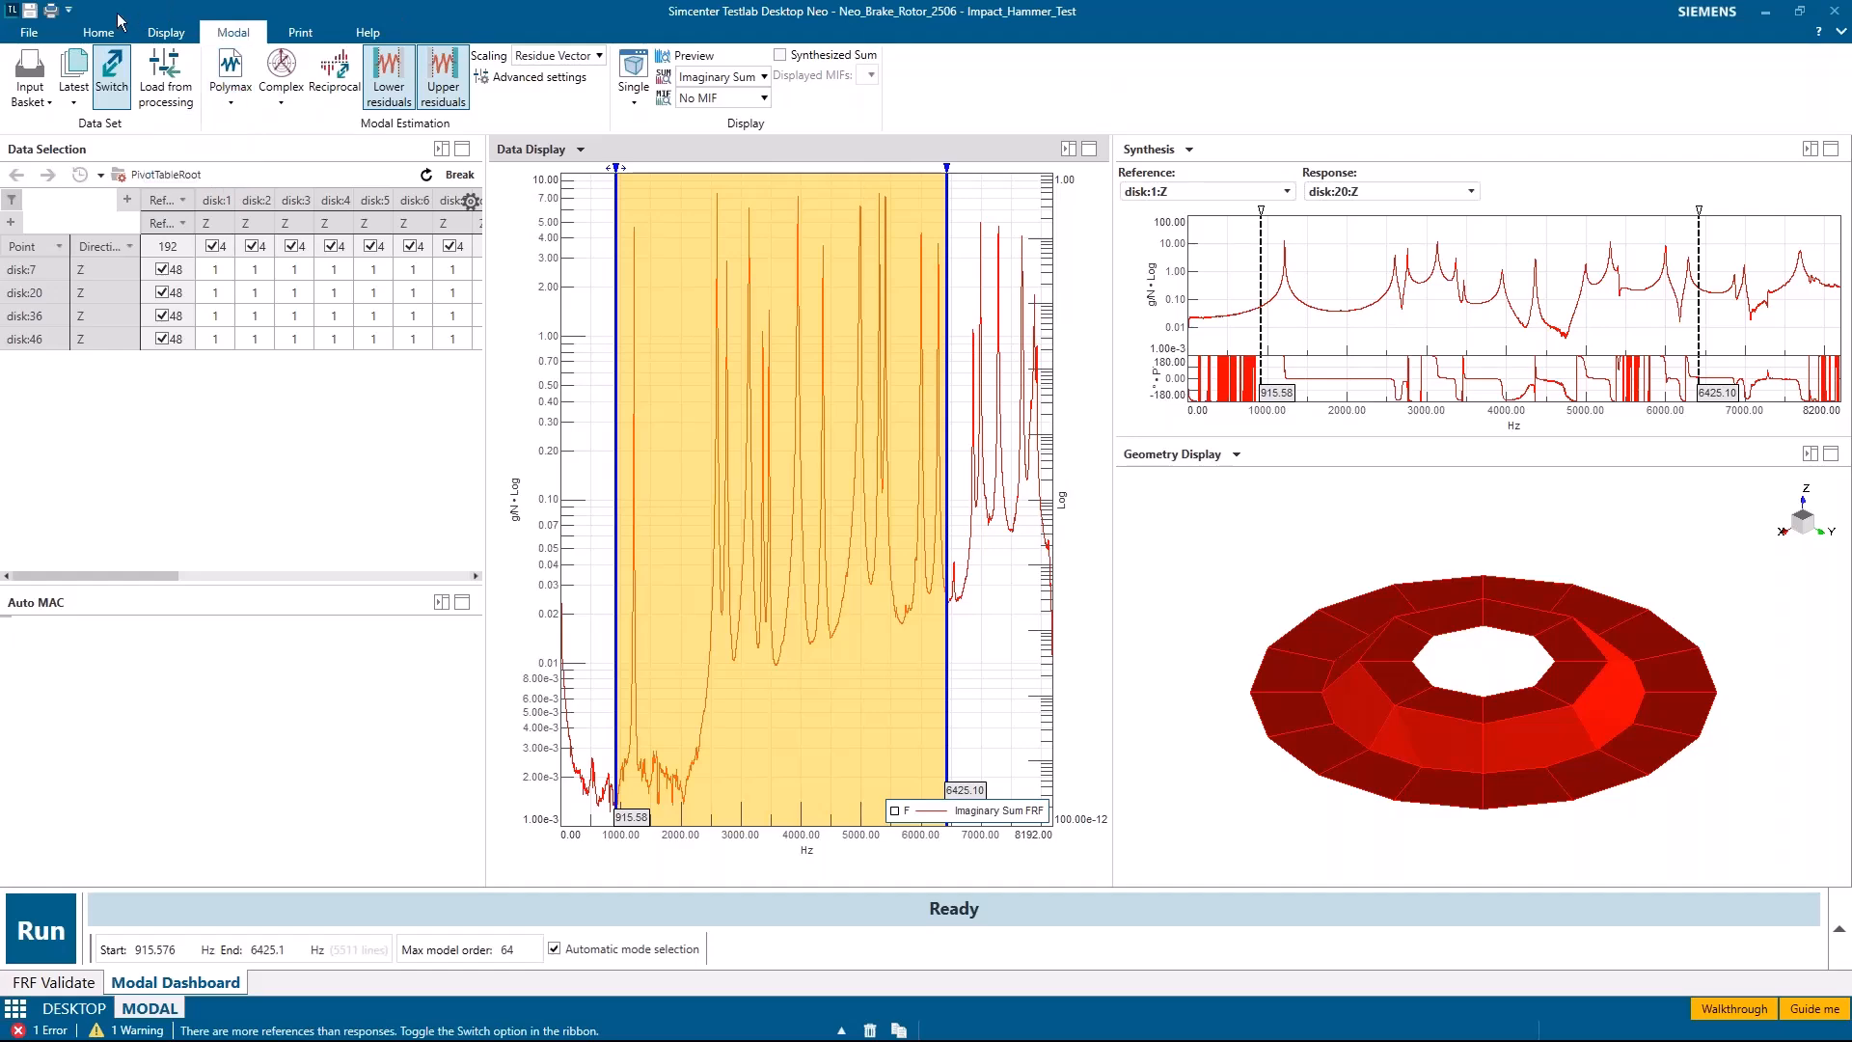
pyautogui.click(29, 33)
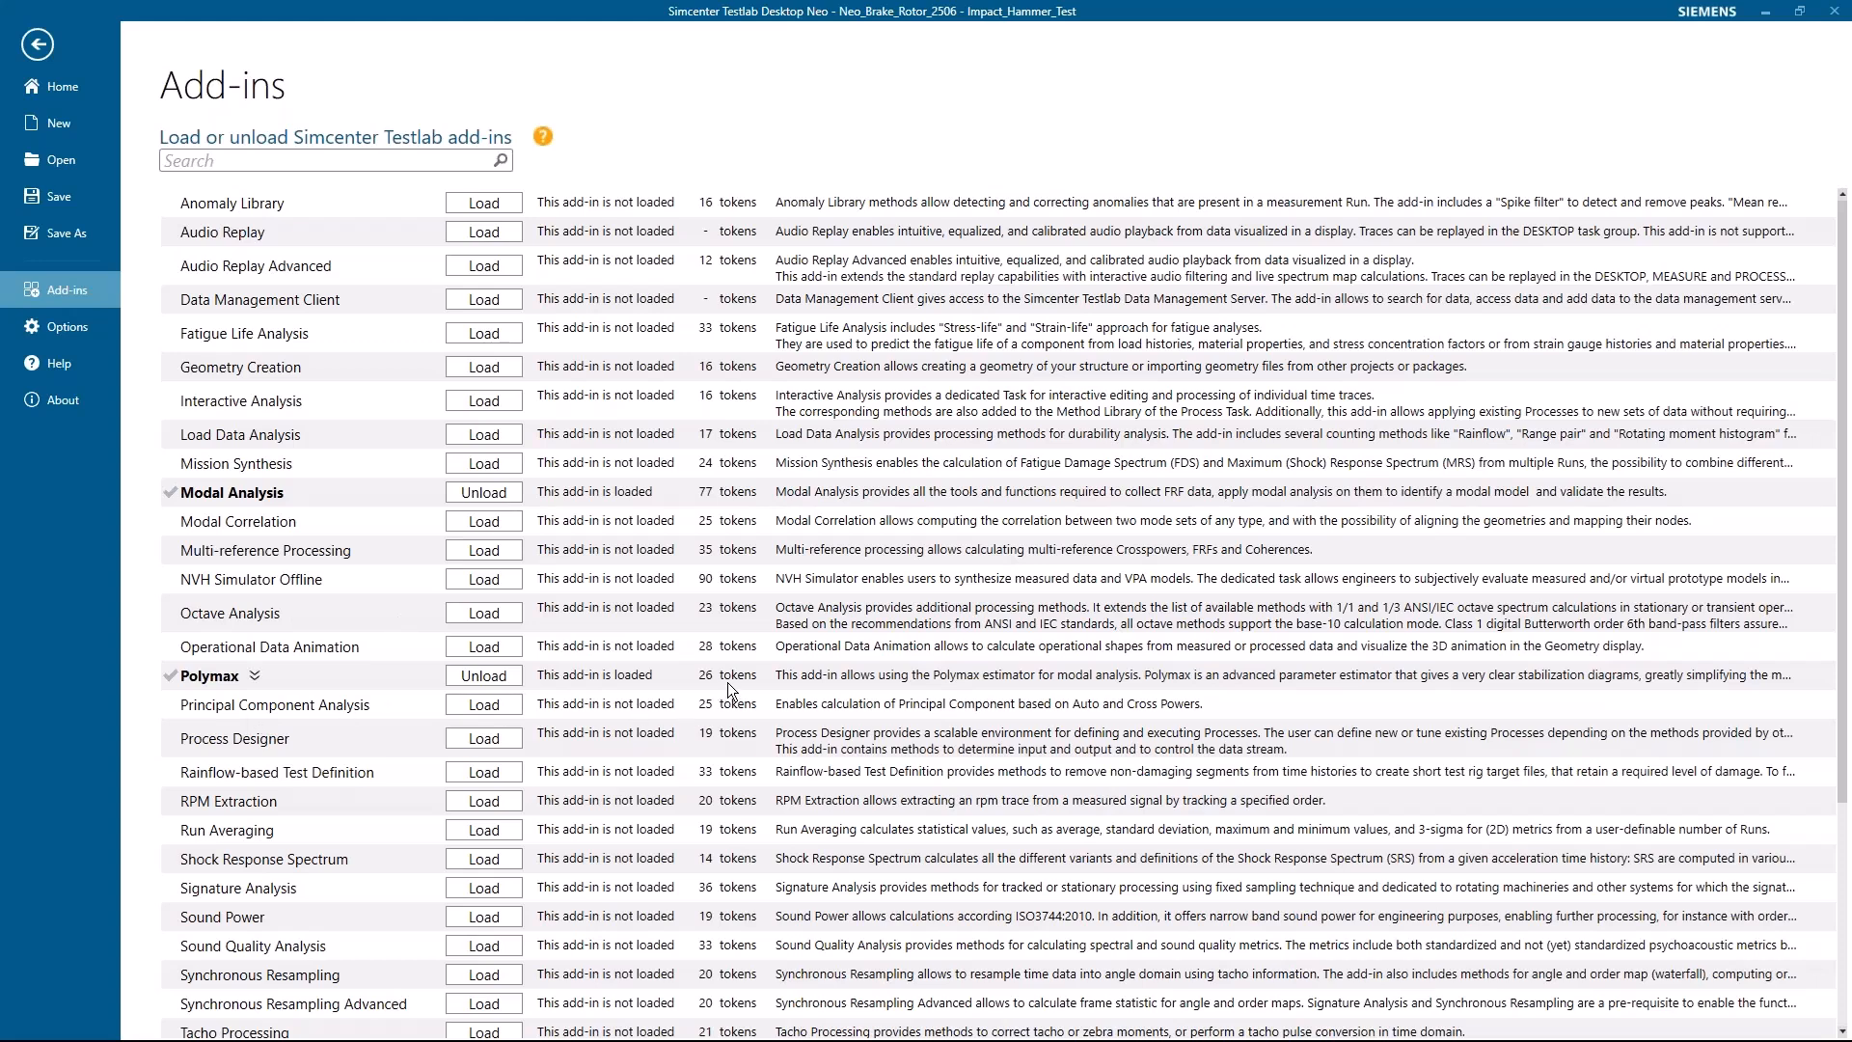
# Step: Leave the add-ins list, choose Complex modes for the modal estimation, and set the mode shape scaling to Unity Length
pyautogui.click(43, 43)
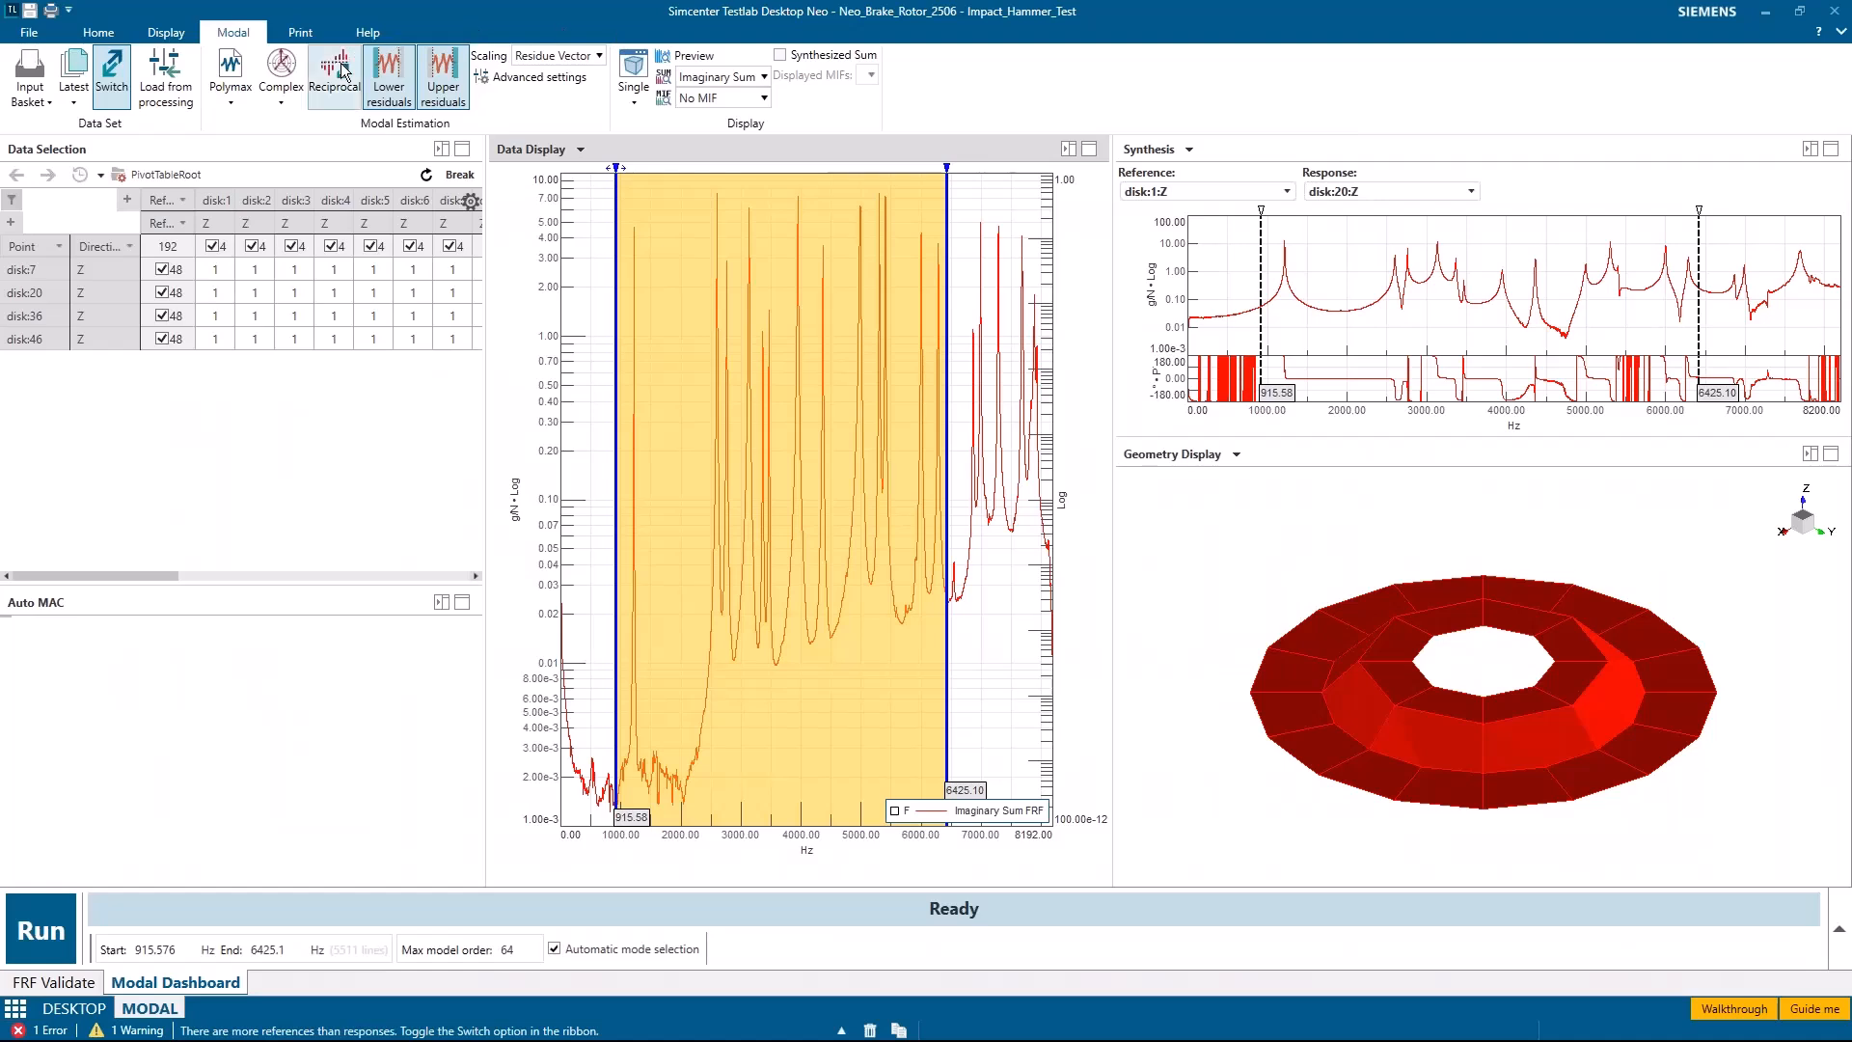
pyautogui.click(277, 97)
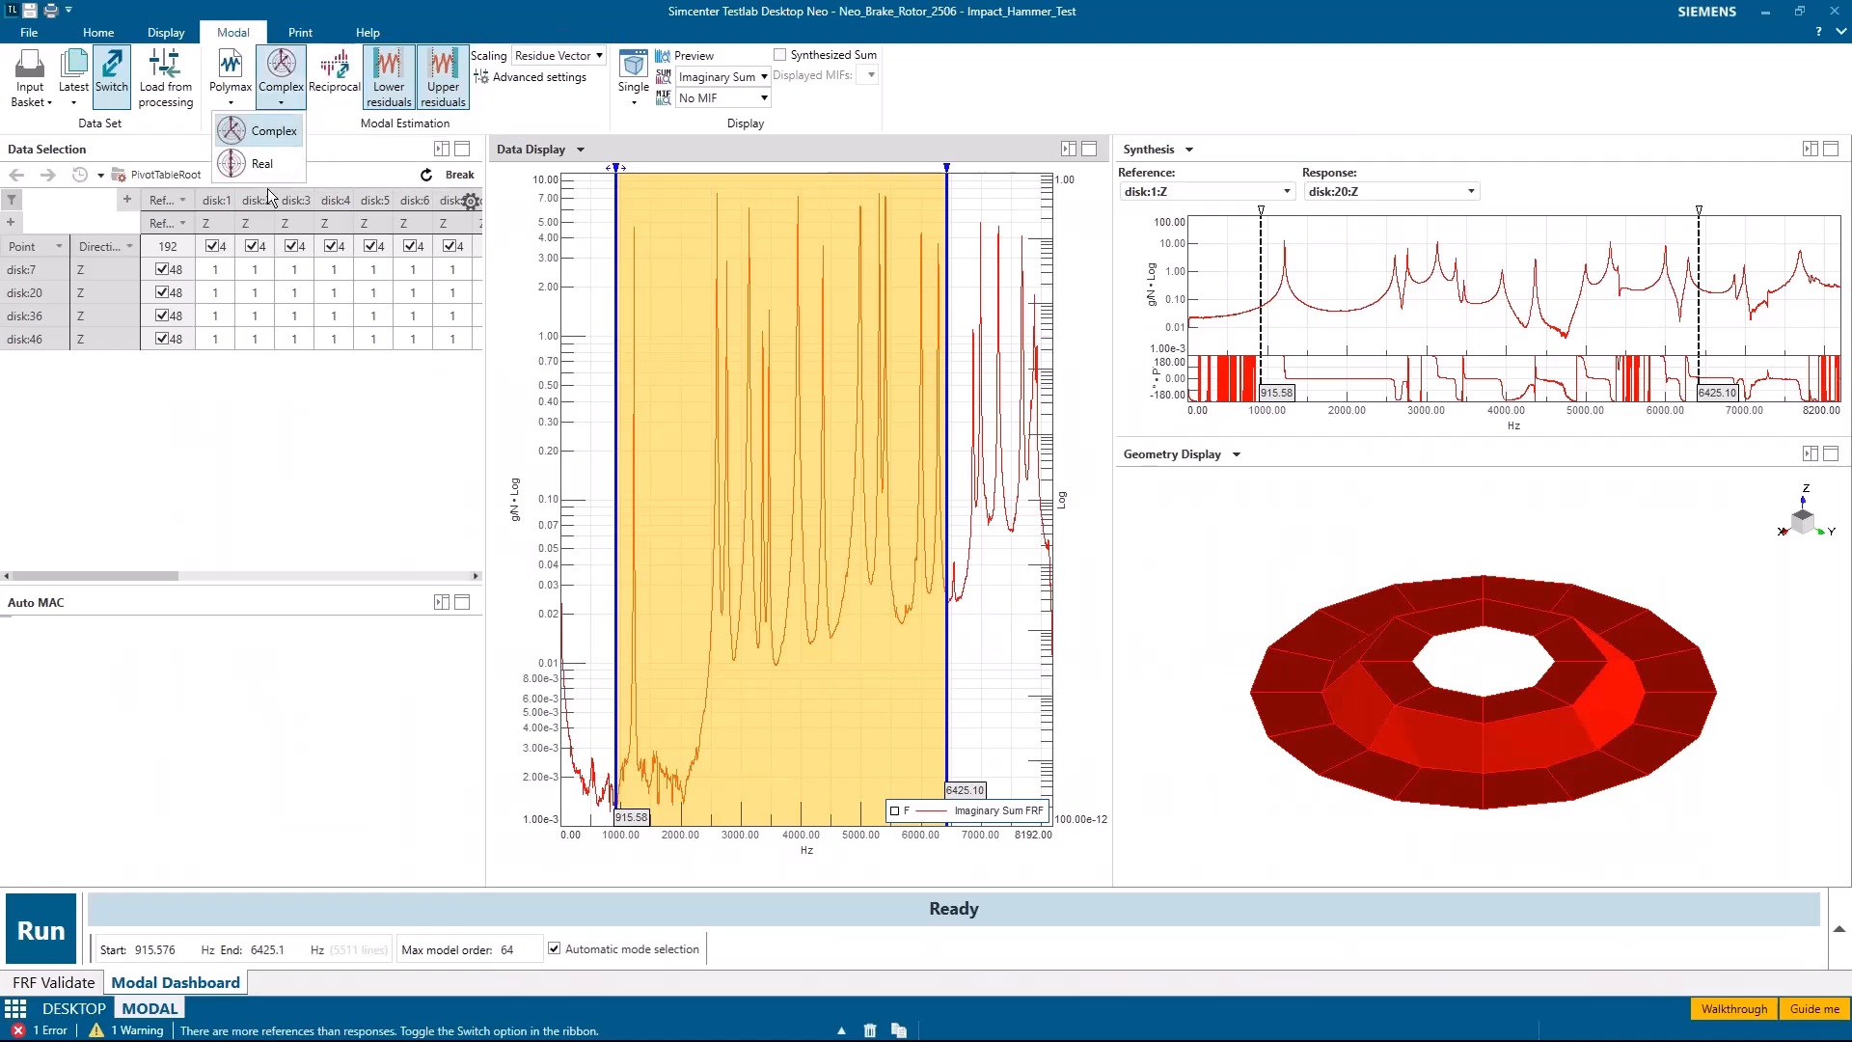
pyautogui.click(253, 131)
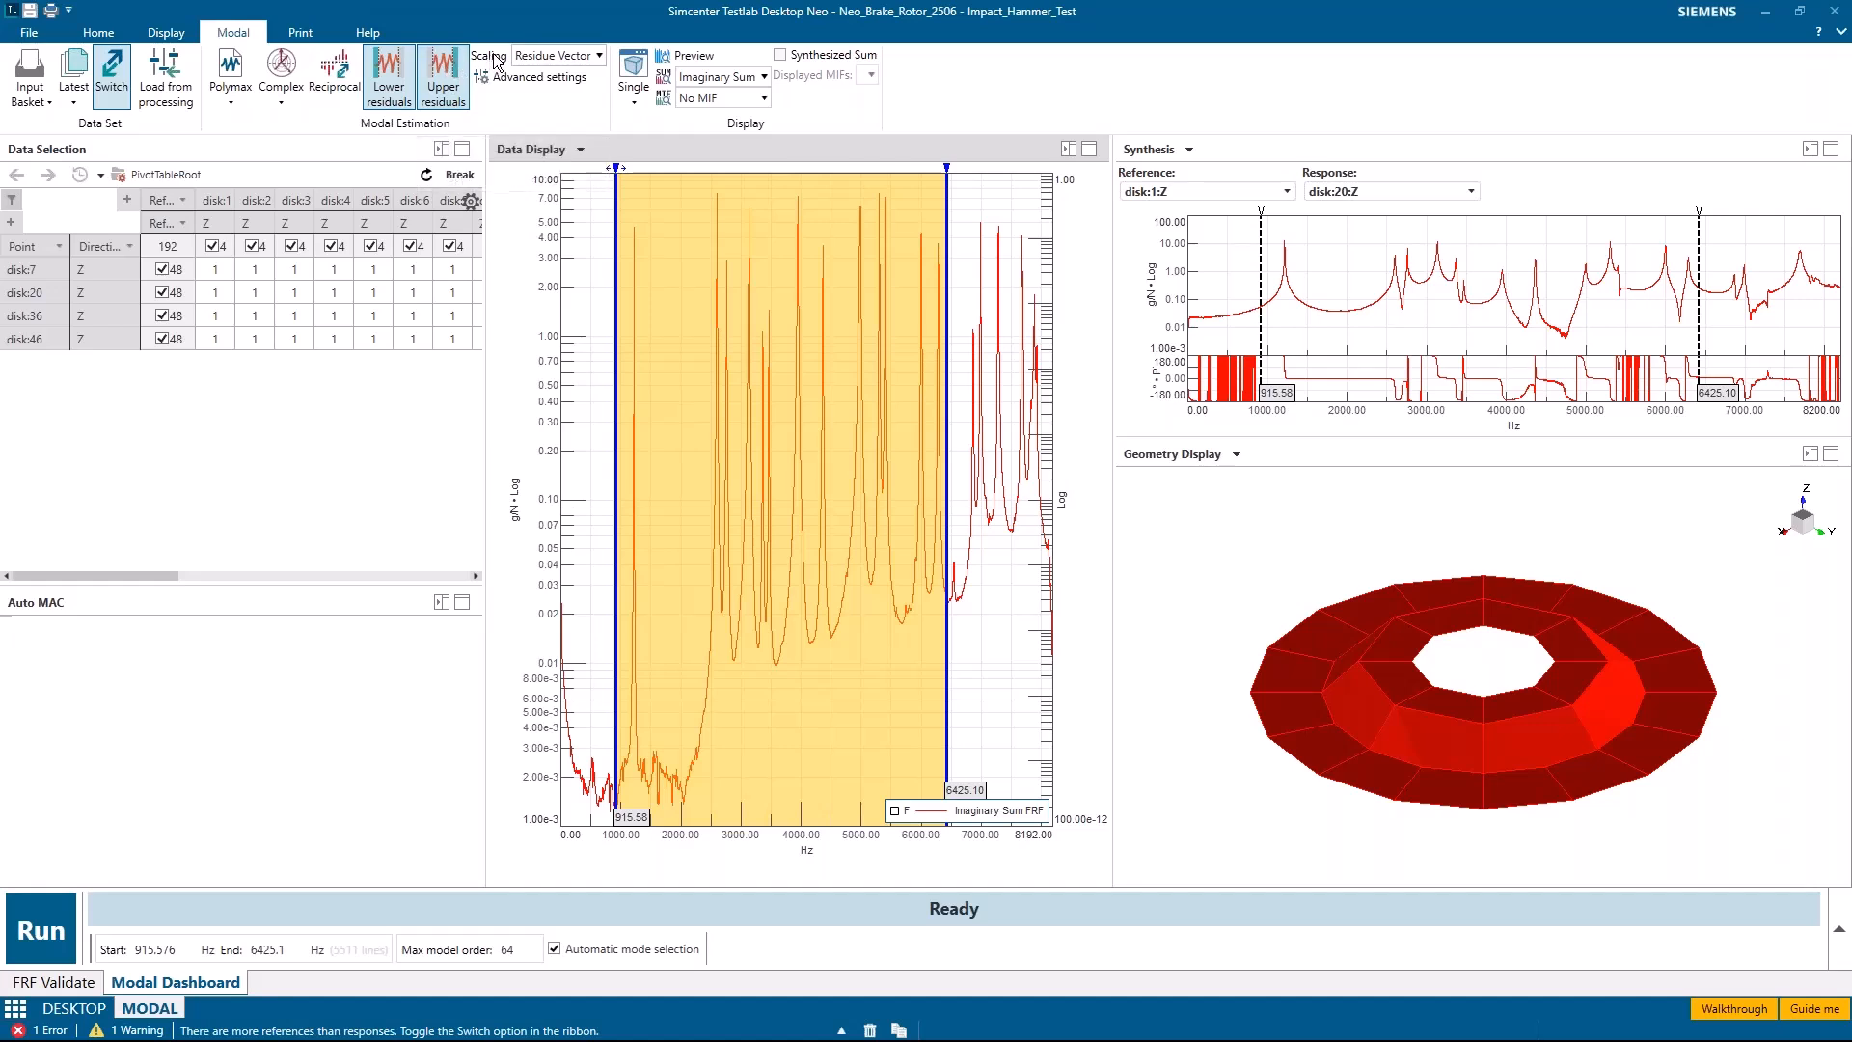
pyautogui.click(552, 56)
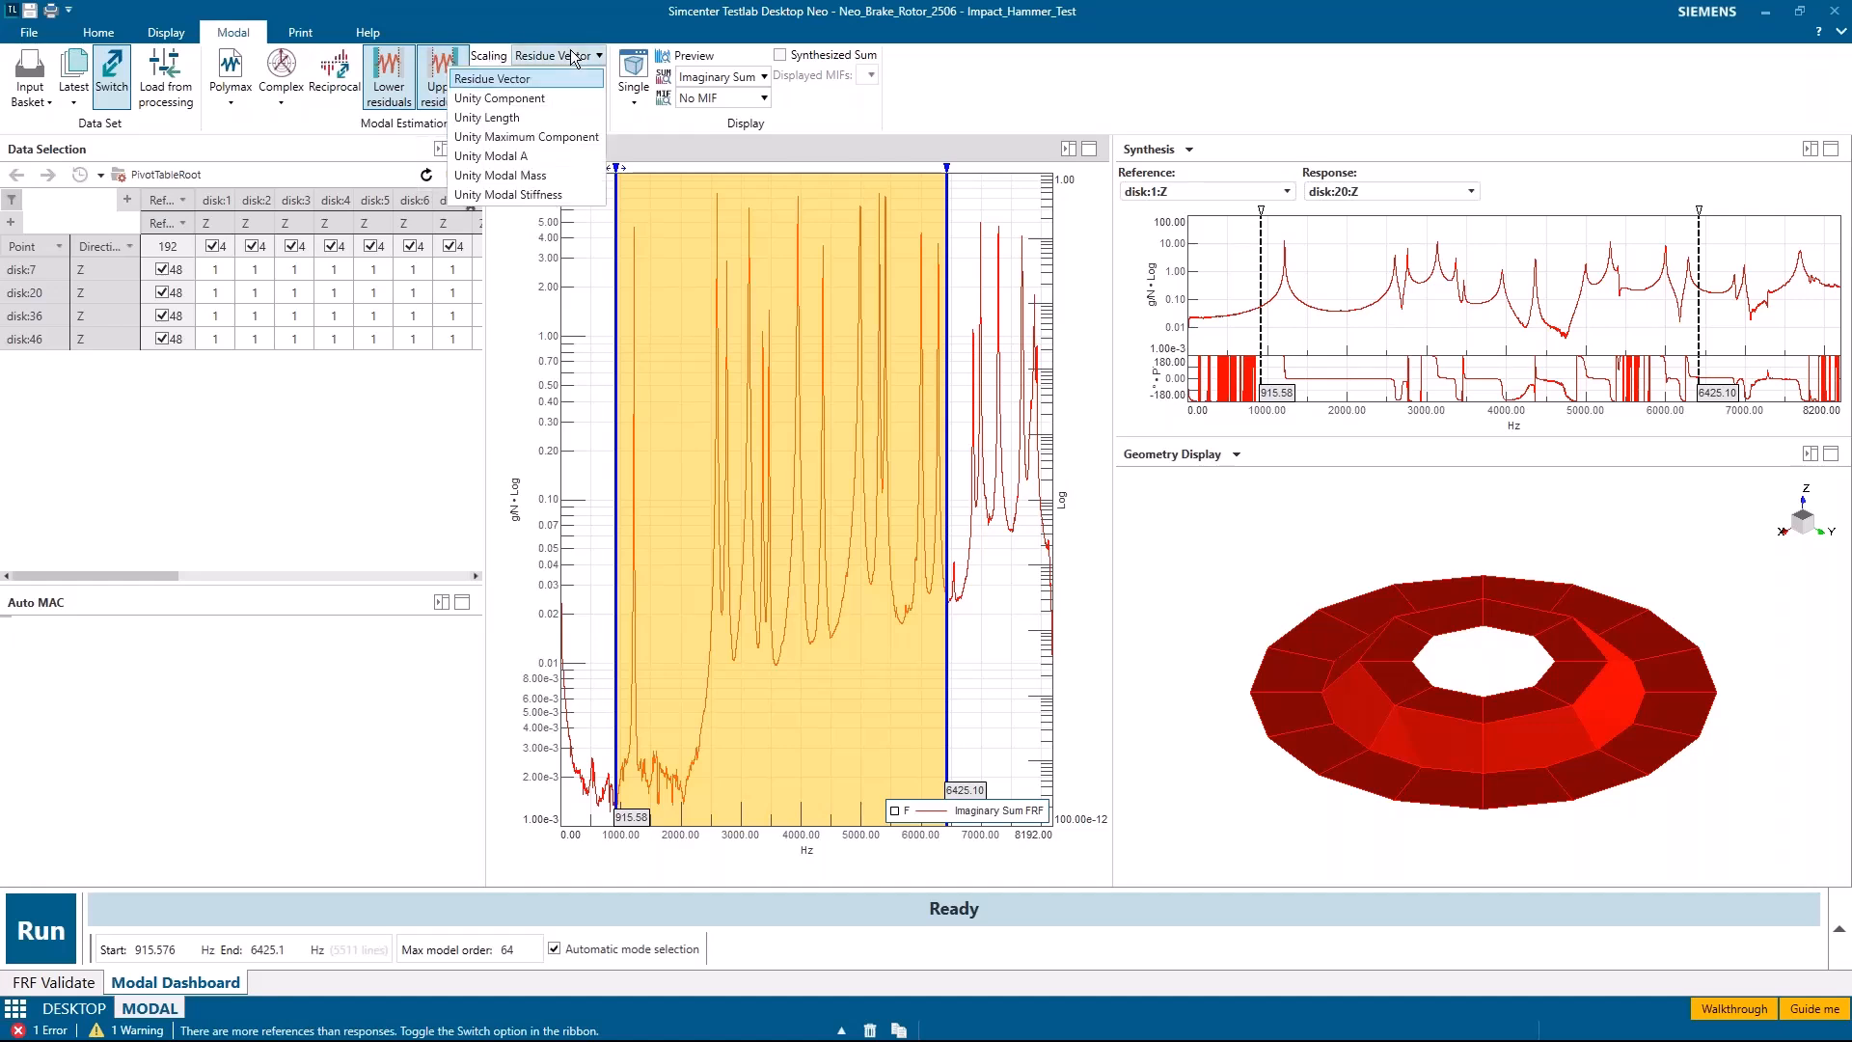
pyautogui.click(506, 117)
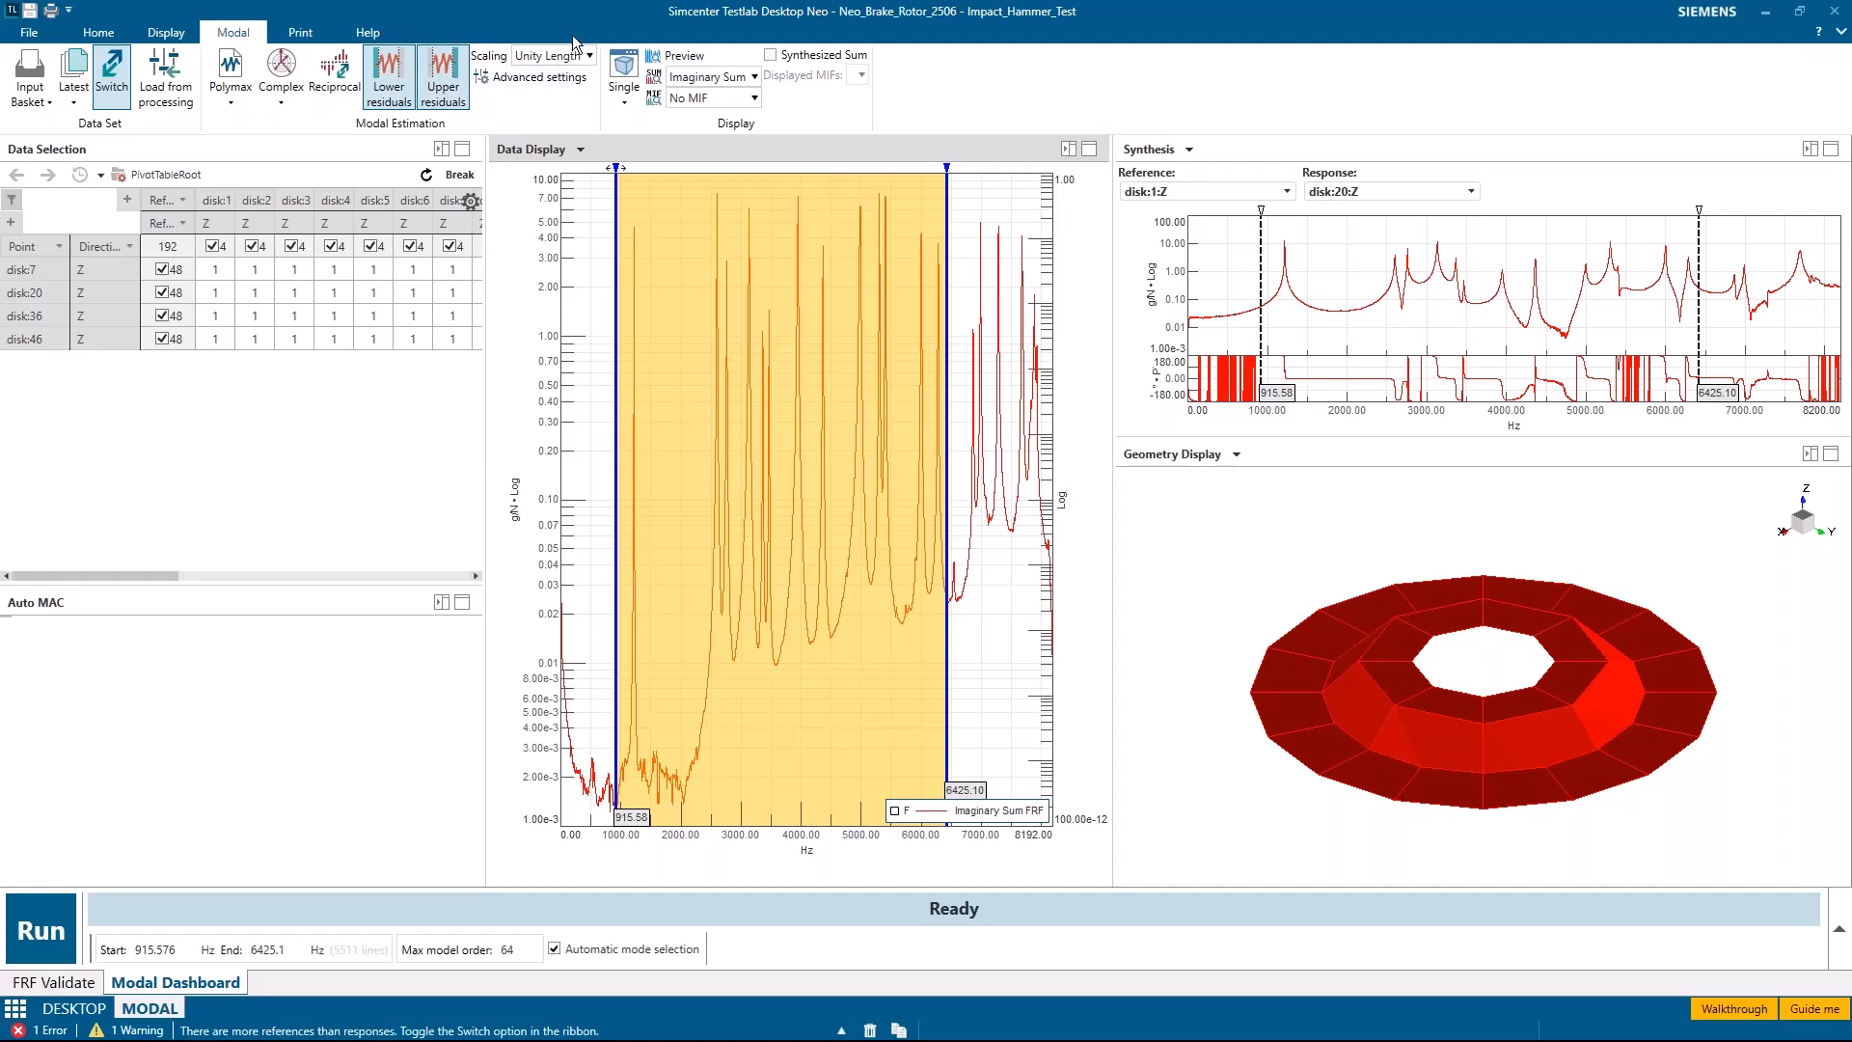
# Step: Open the advanced modal estimation settings and enable user defined model orders
pyautogui.click(558, 83)
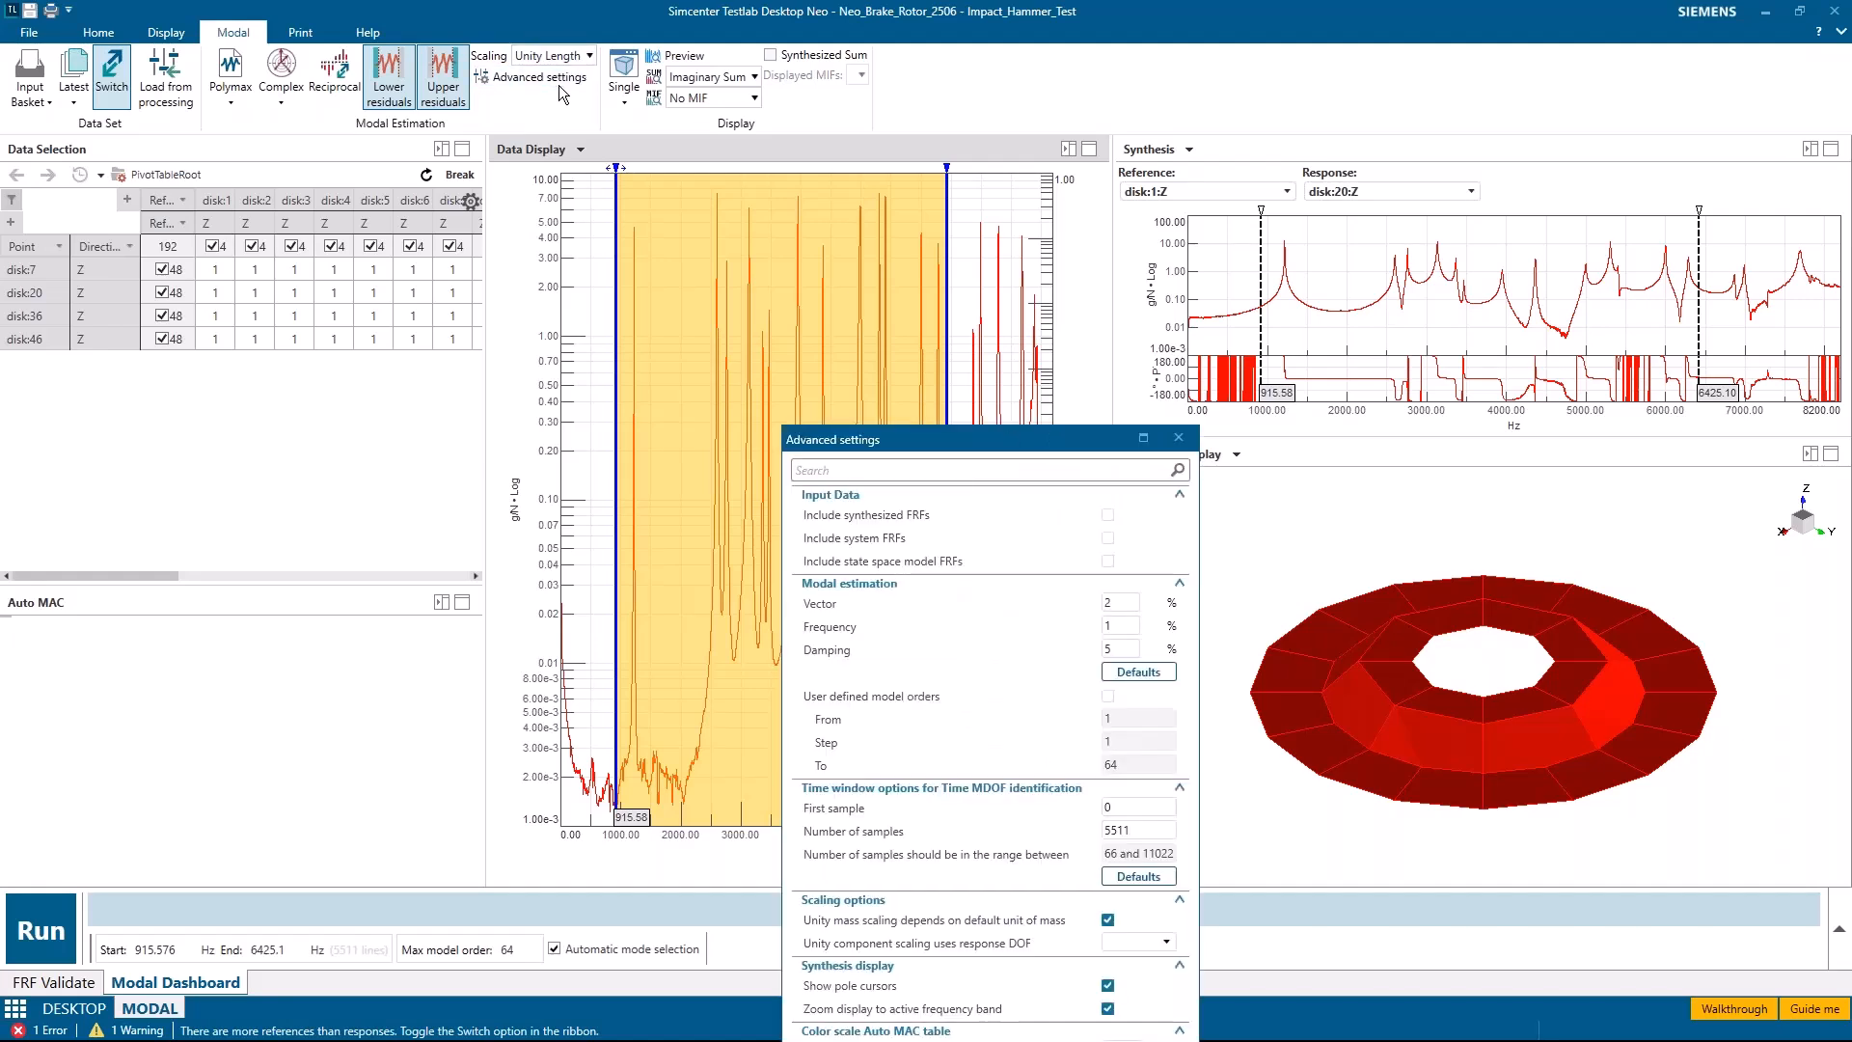
pyautogui.moveTo(882, 438); pyautogui.dragTo(496, 206)
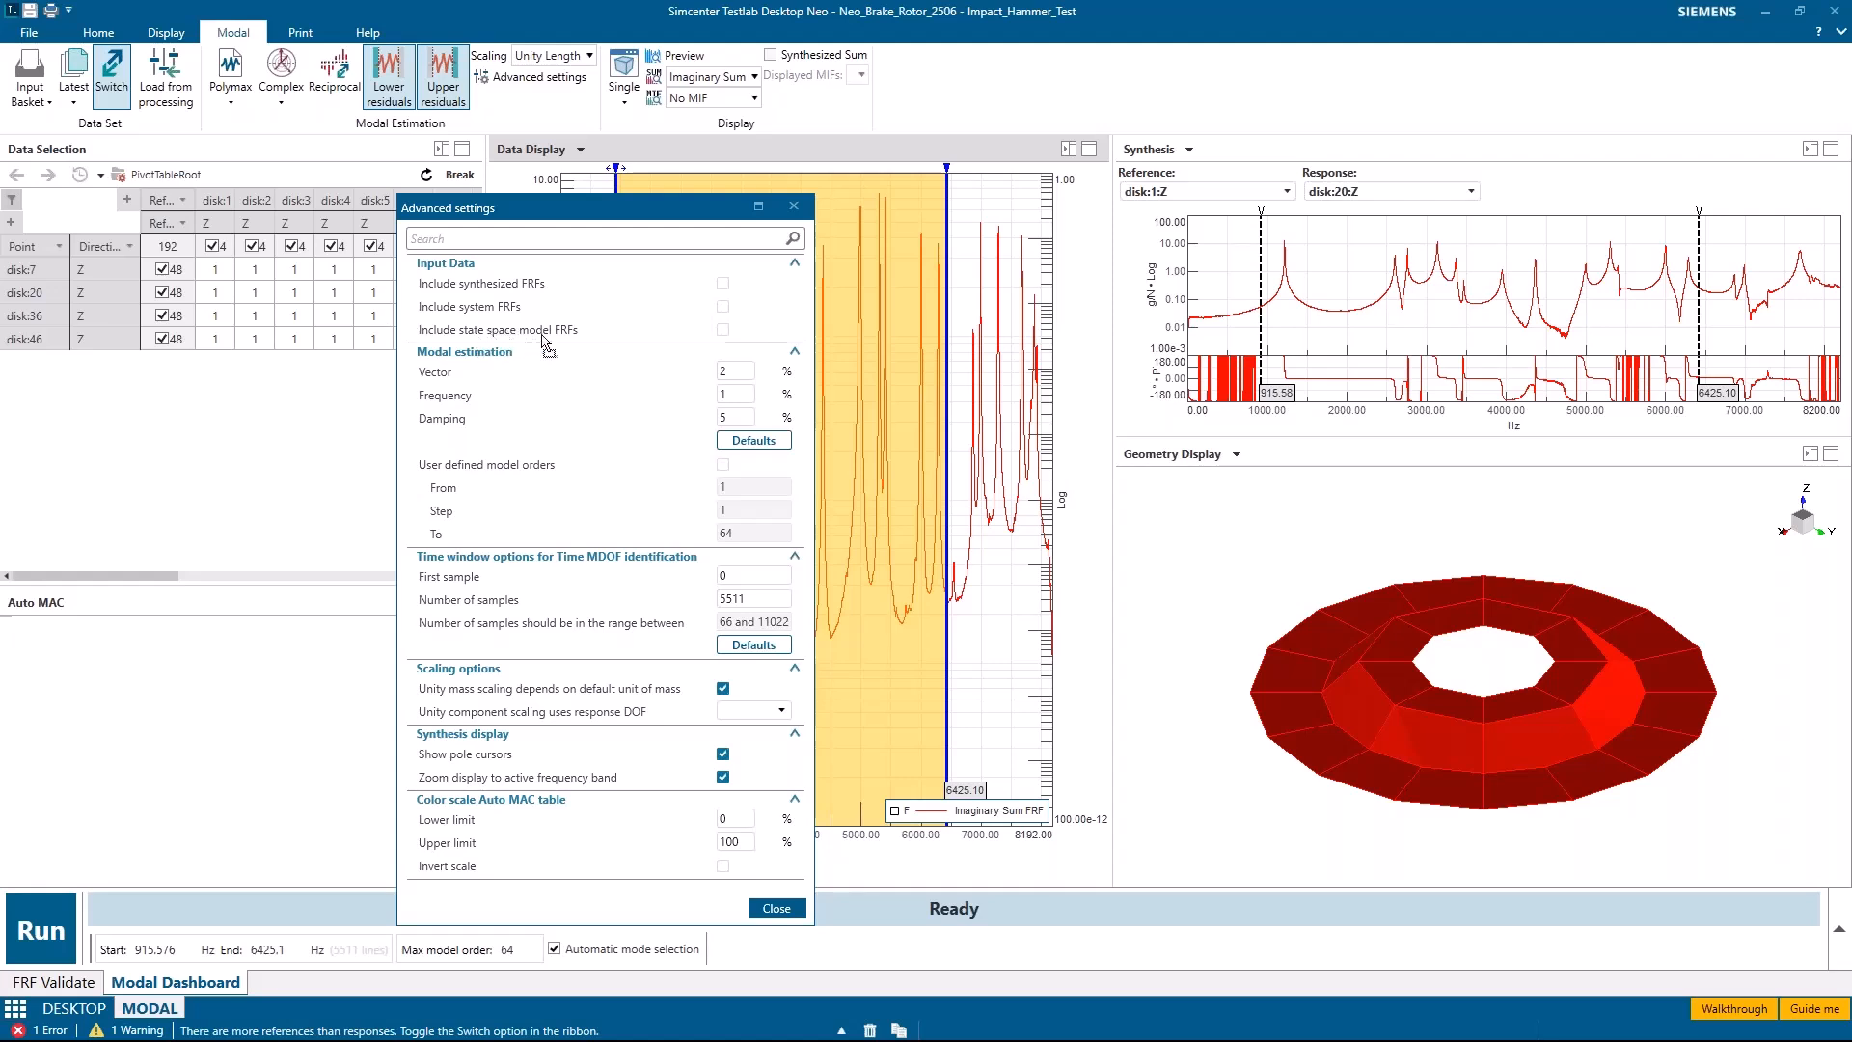
pyautogui.click(737, 372)
pyautogui.click(749, 415)
pyautogui.click(723, 464)
# Step: Set the user defined model orders to run from 10 to 100 with a step of 2
pyautogui.doubleClick(748, 488)
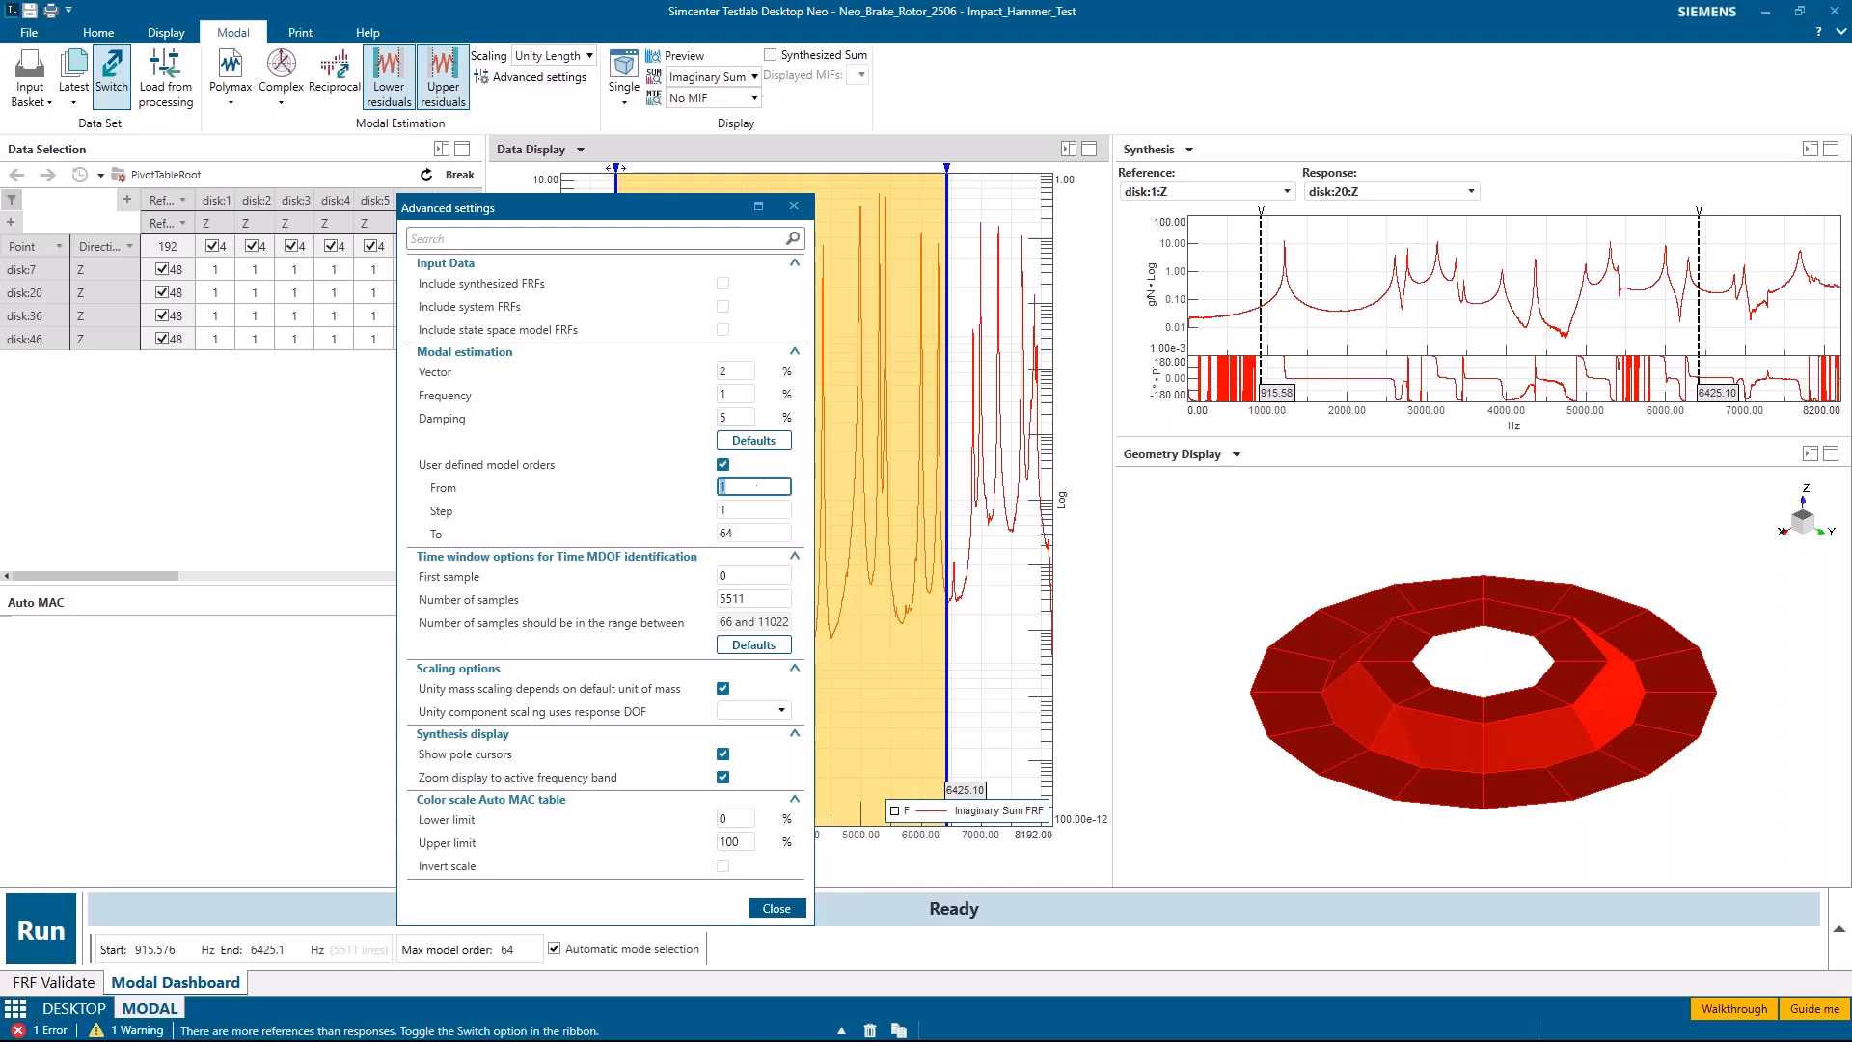
pyautogui.write('10')
pyautogui.press('Tab')
pyautogui.press('Tab')
pyautogui.write('100')
pyautogui.hotkey('shift', 'Tab')
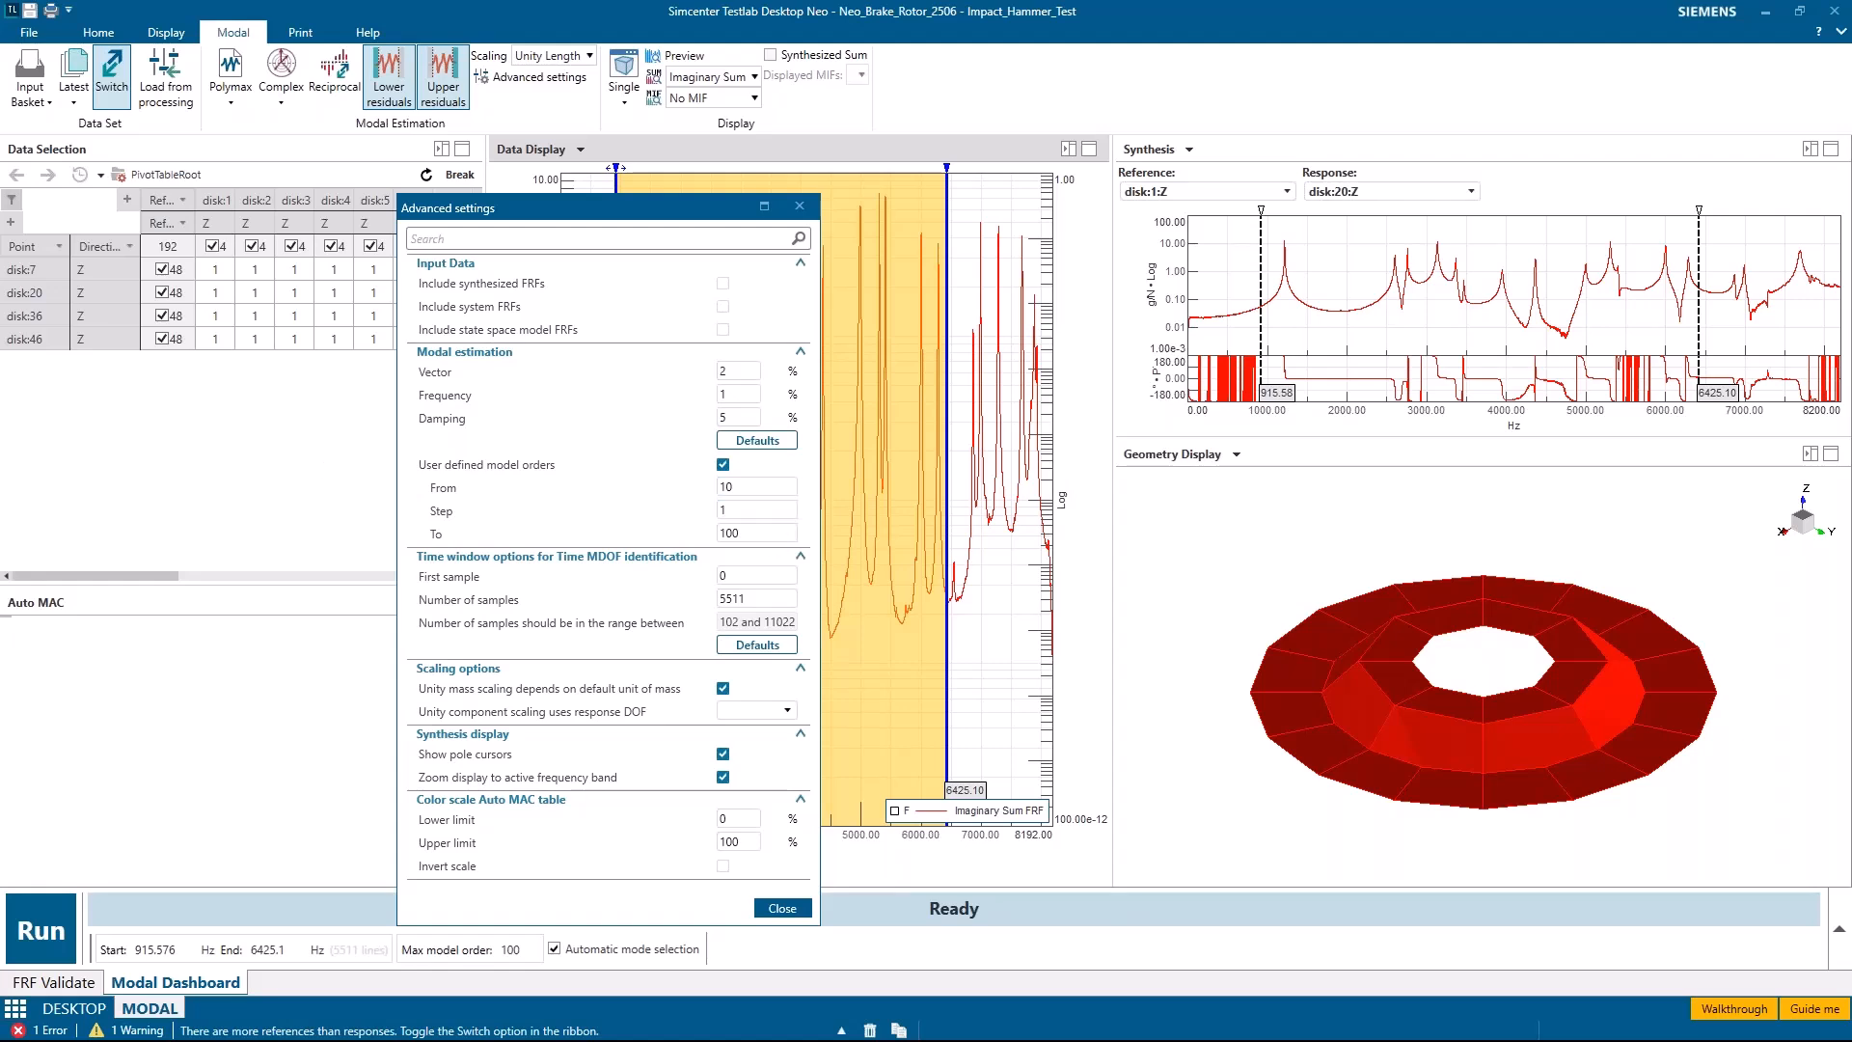
pyautogui.moveTo(734, 510); pyautogui.dragTo(515, 492)
pyautogui.press('BackSpace')
pyautogui.write('2')
# Step: Turn off user defined model orders, view the response DOFs offered for unity component scaling, and close the advanced settings
pyautogui.click(724, 465)
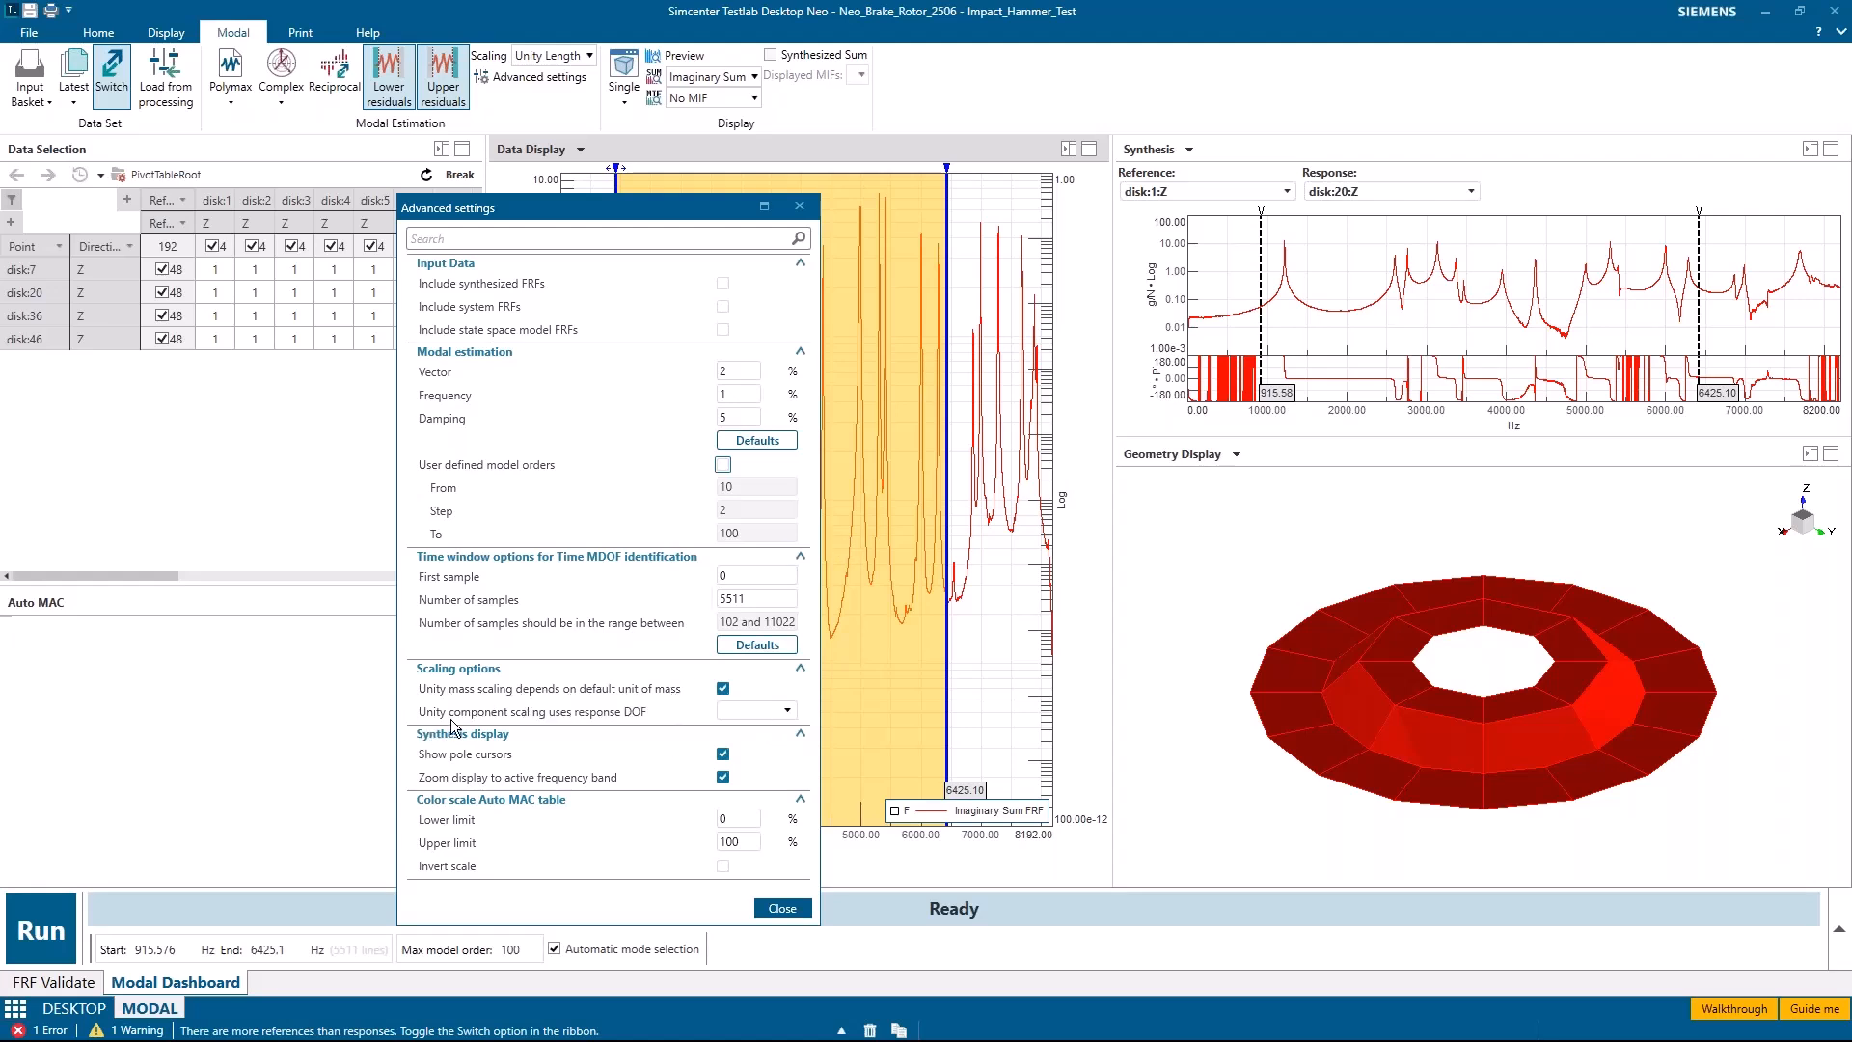
pyautogui.click(766, 709)
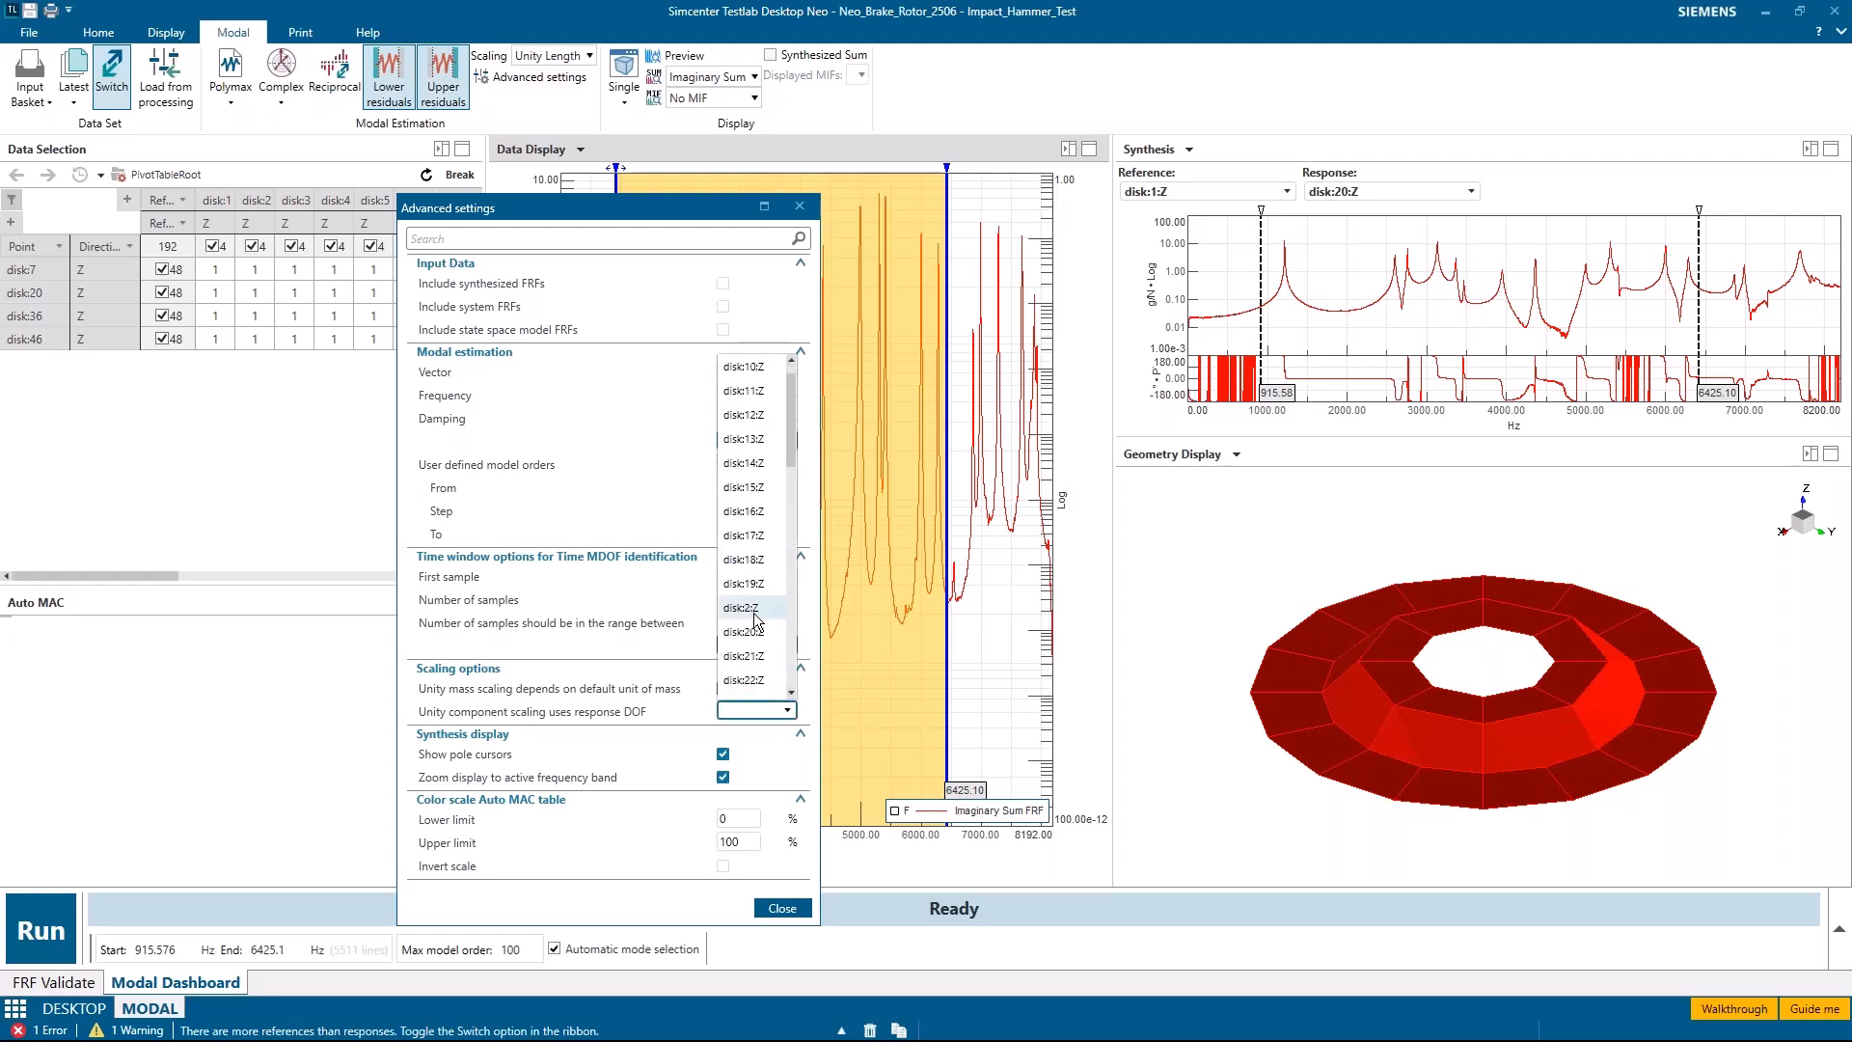
pyautogui.click(573, 749)
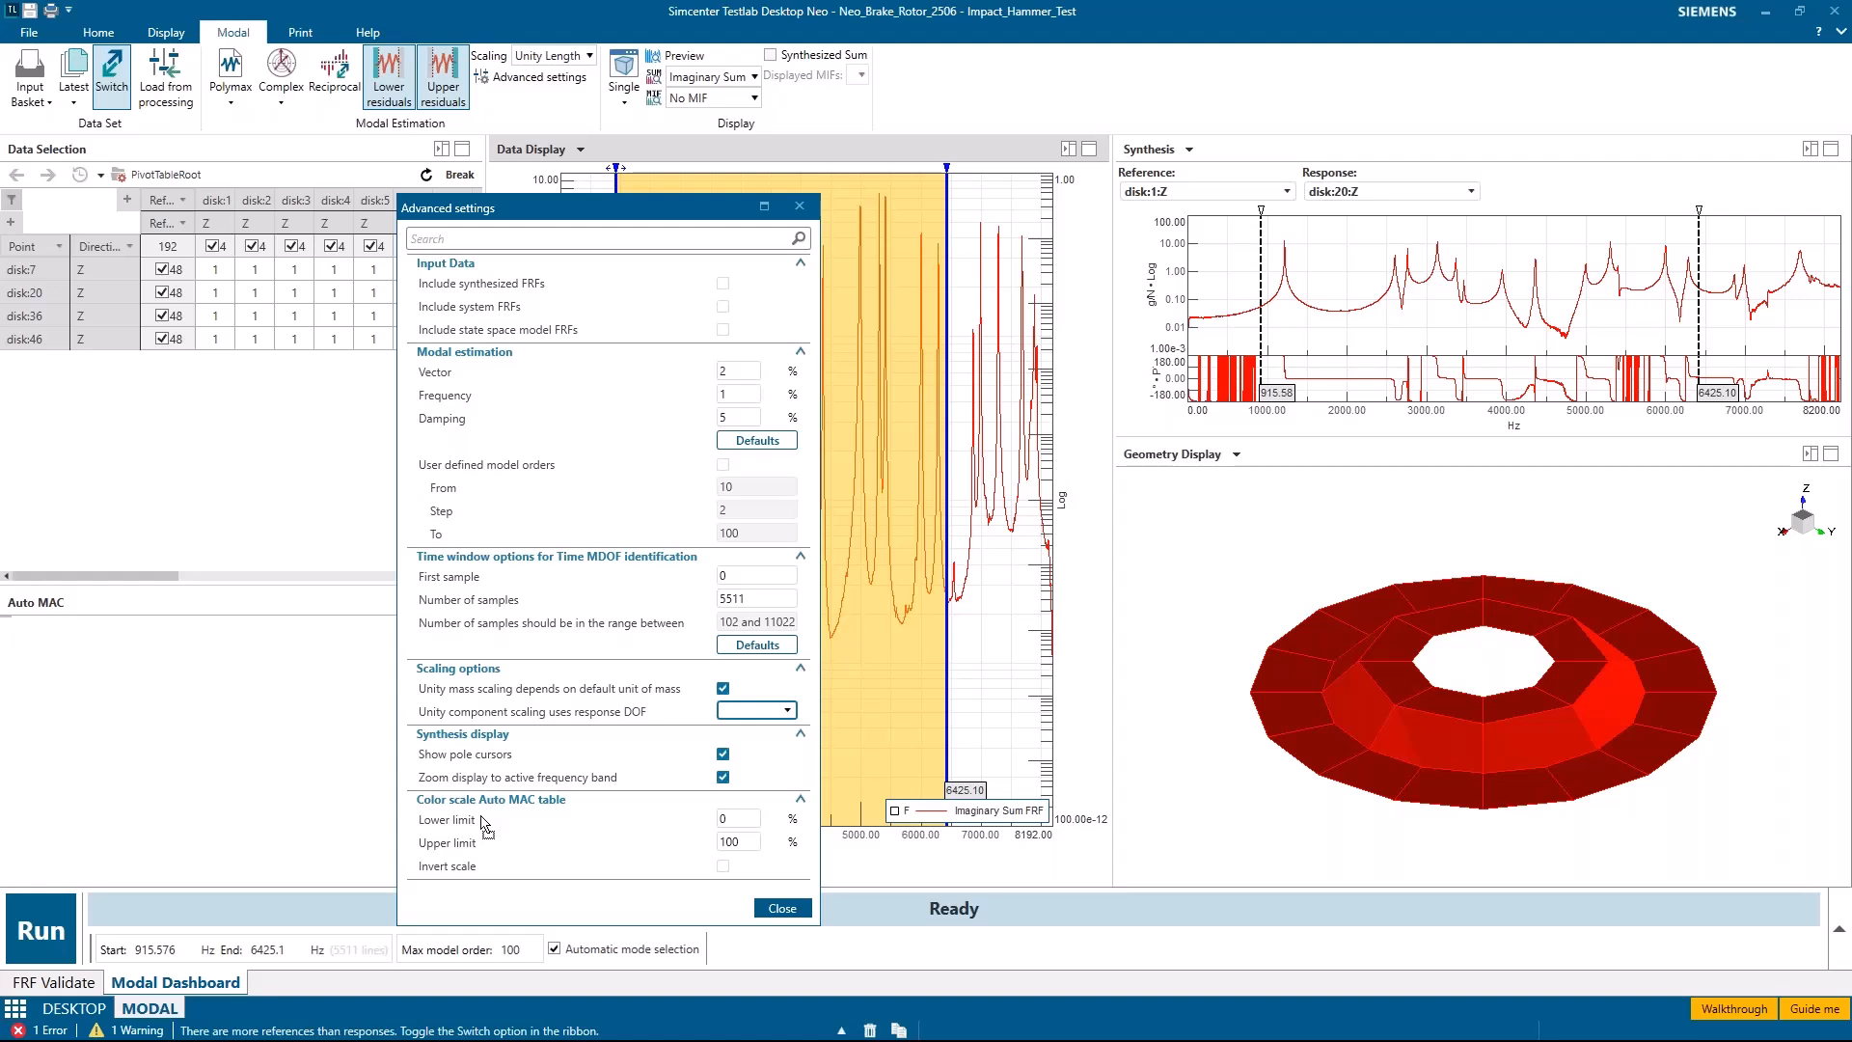
pyautogui.click(791, 910)
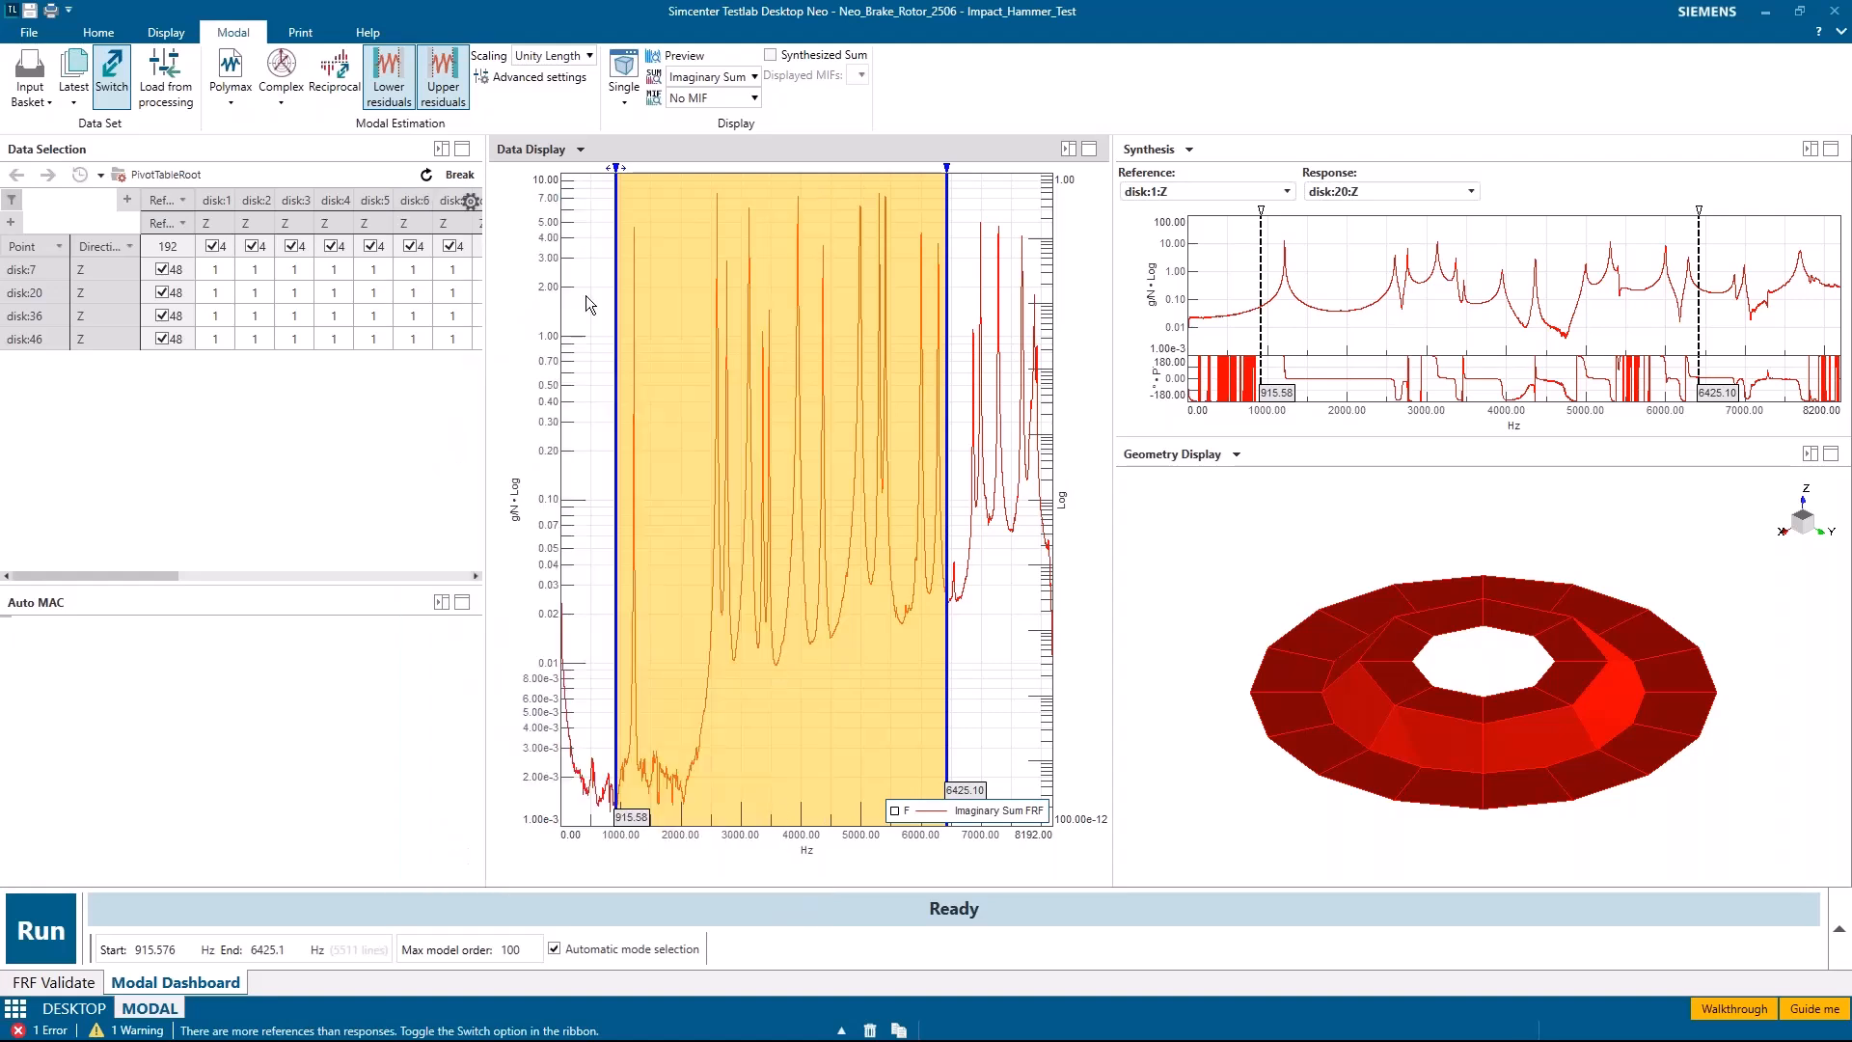
# Step: Turn on Preview and display individual FRFs, ending with response disk:36 for references disk:2, disk:3 and disk:4
pyautogui.click(694, 59)
pyautogui.click(215, 293)
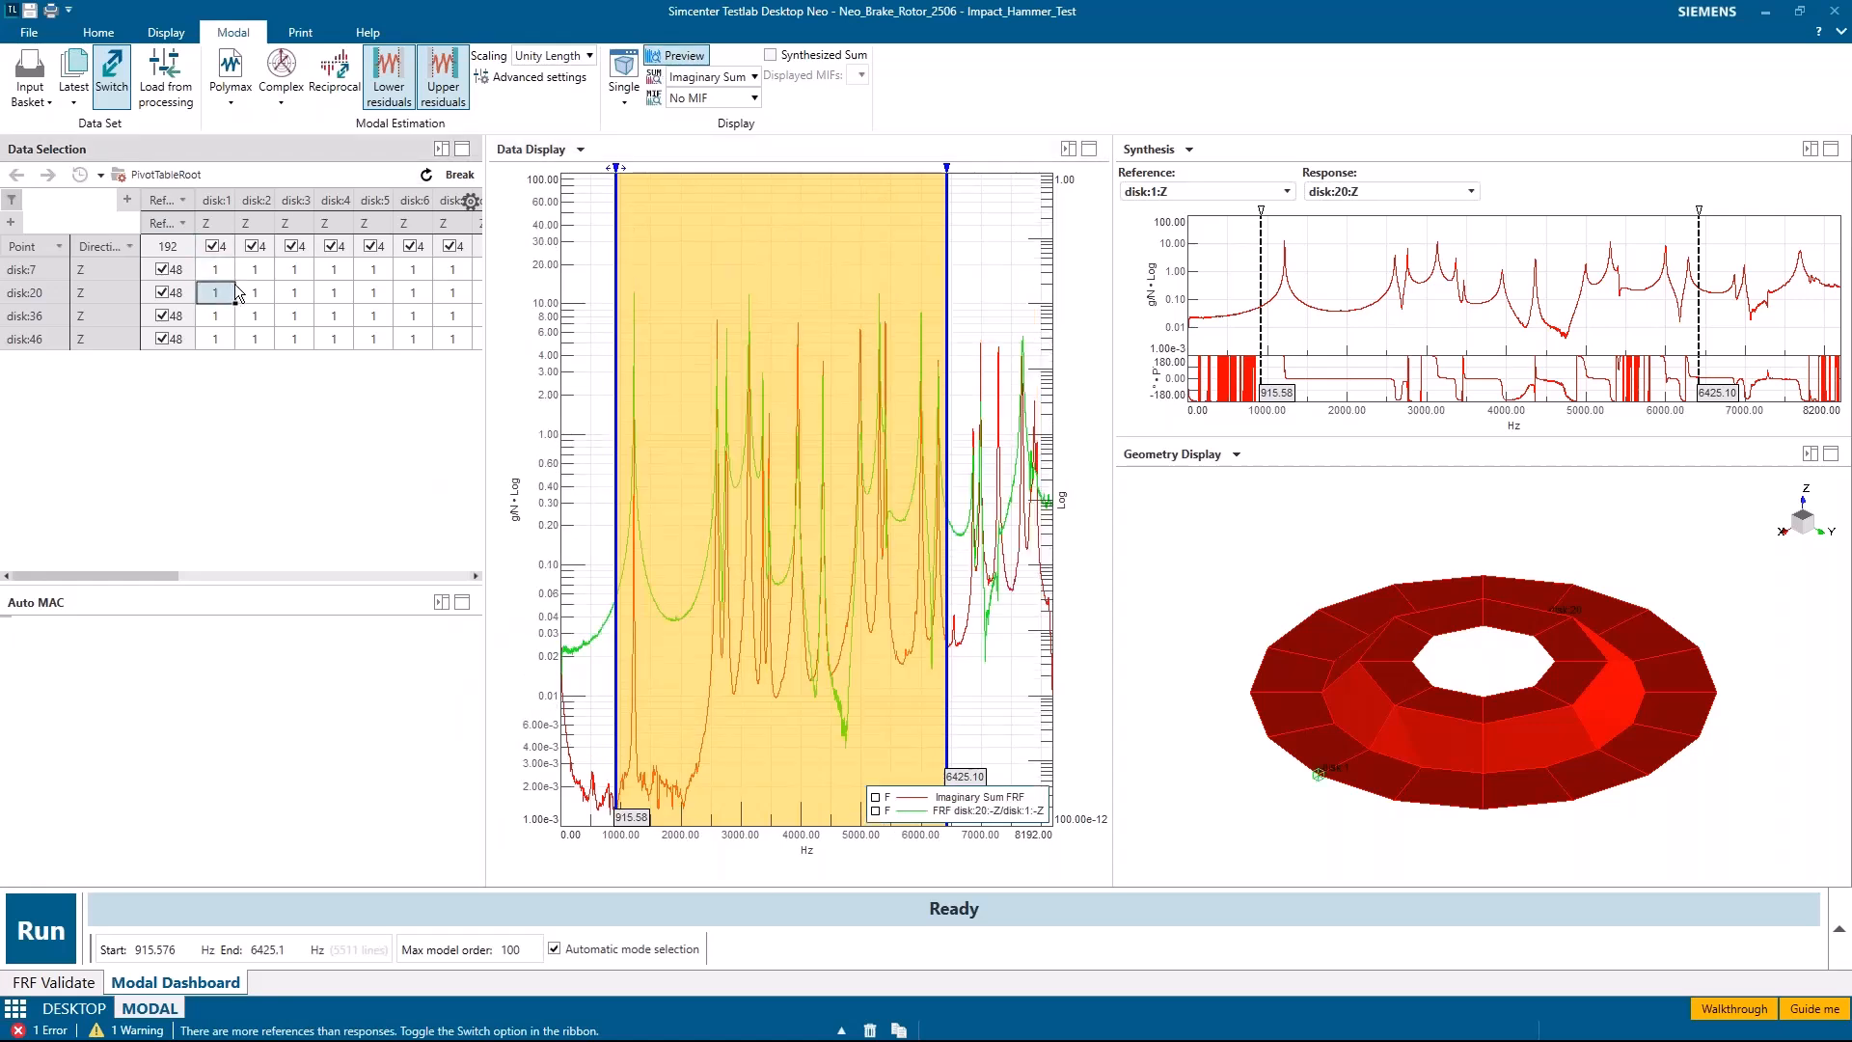
pyautogui.keyDown('ctrl'); pyautogui.click(336, 319); pyautogui.keyUp('ctrl')
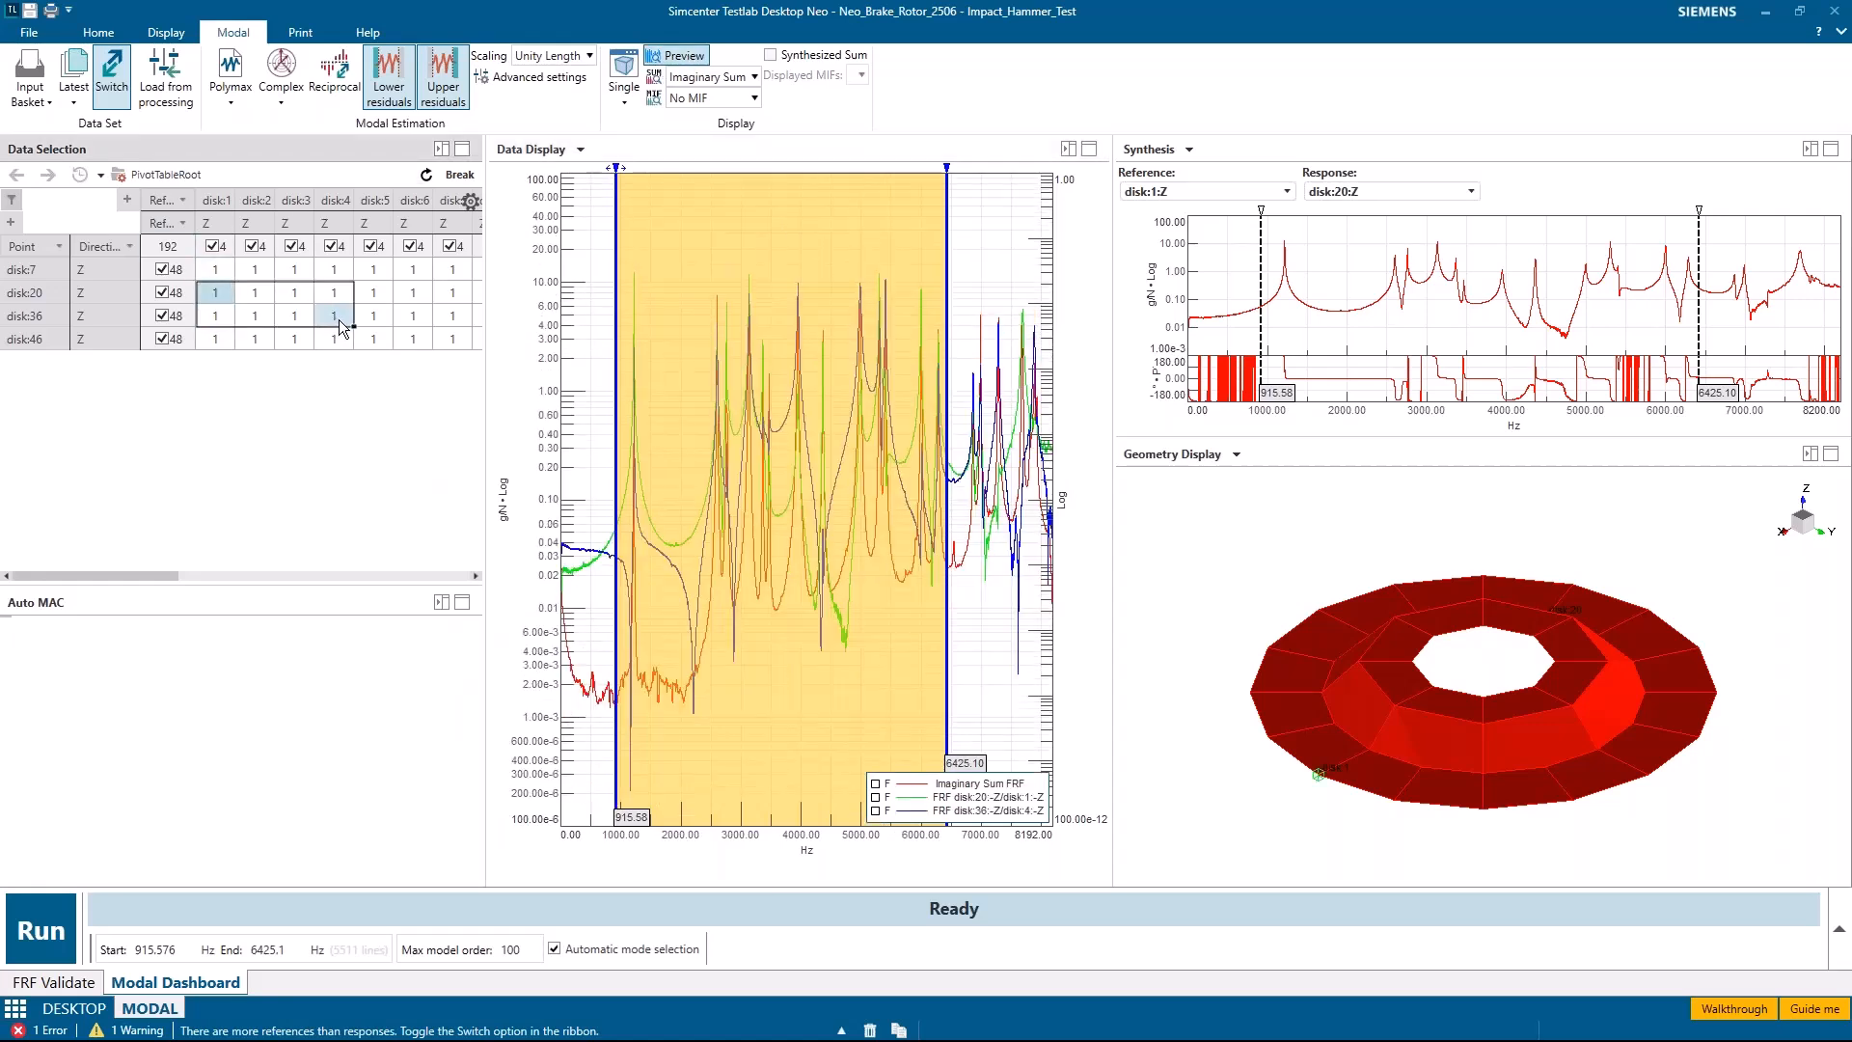
pyautogui.moveTo(272, 316); pyautogui.dragTo(265, 322)
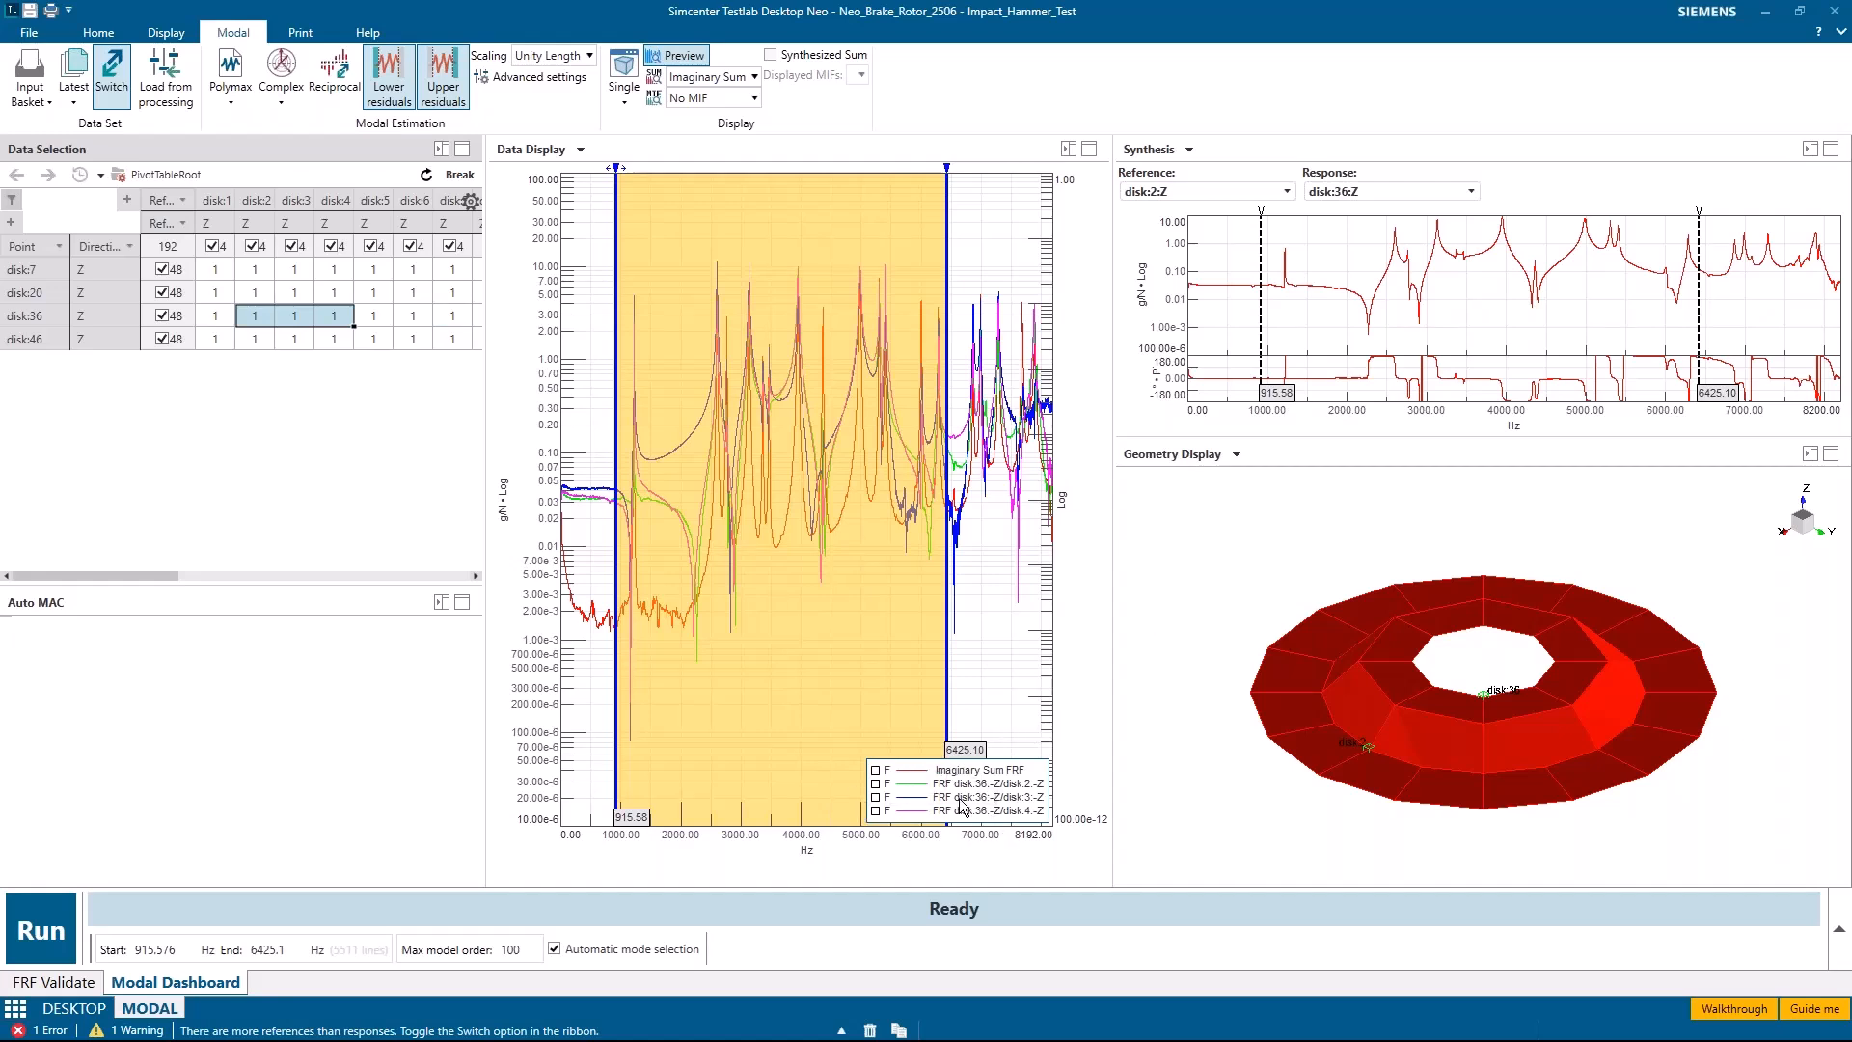
# Step: Try the Complex Sum in the data display and return to the Imaginary Sum
pyautogui.click(731, 80)
pyautogui.click(708, 101)
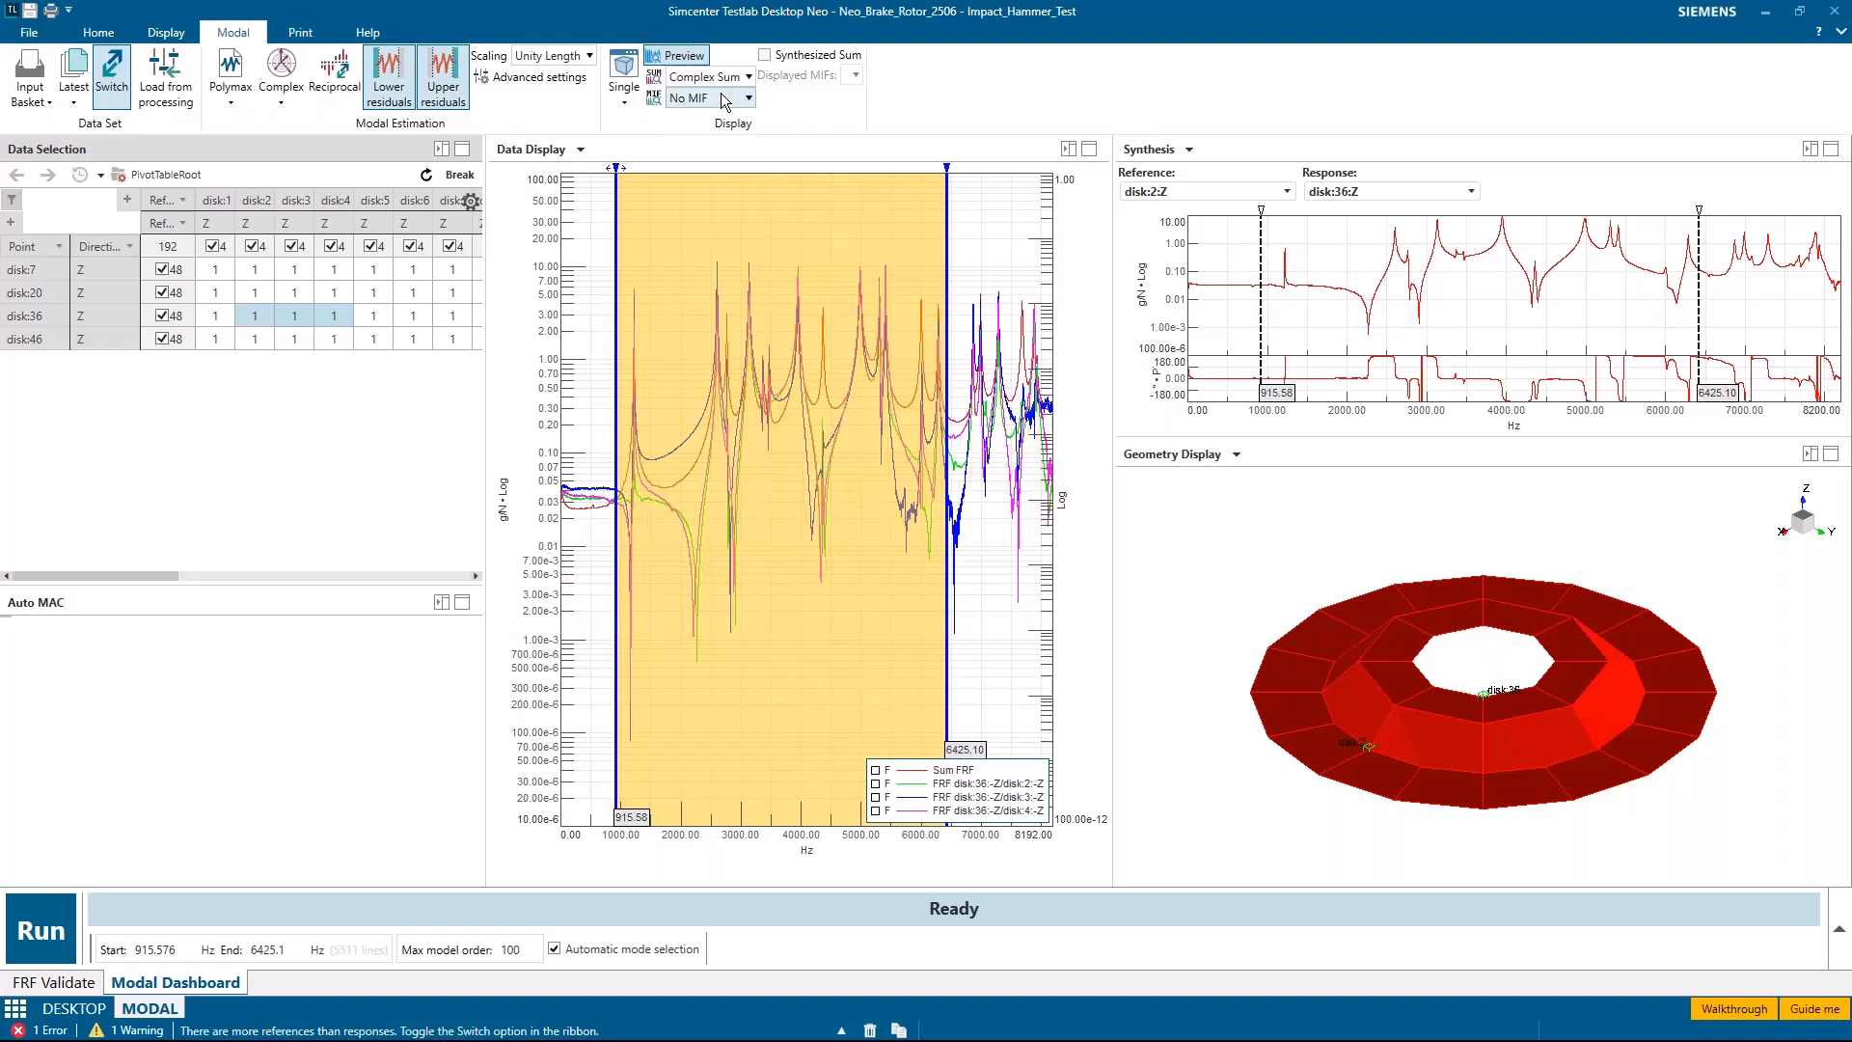
pyautogui.click(712, 77)
pyautogui.click(712, 121)
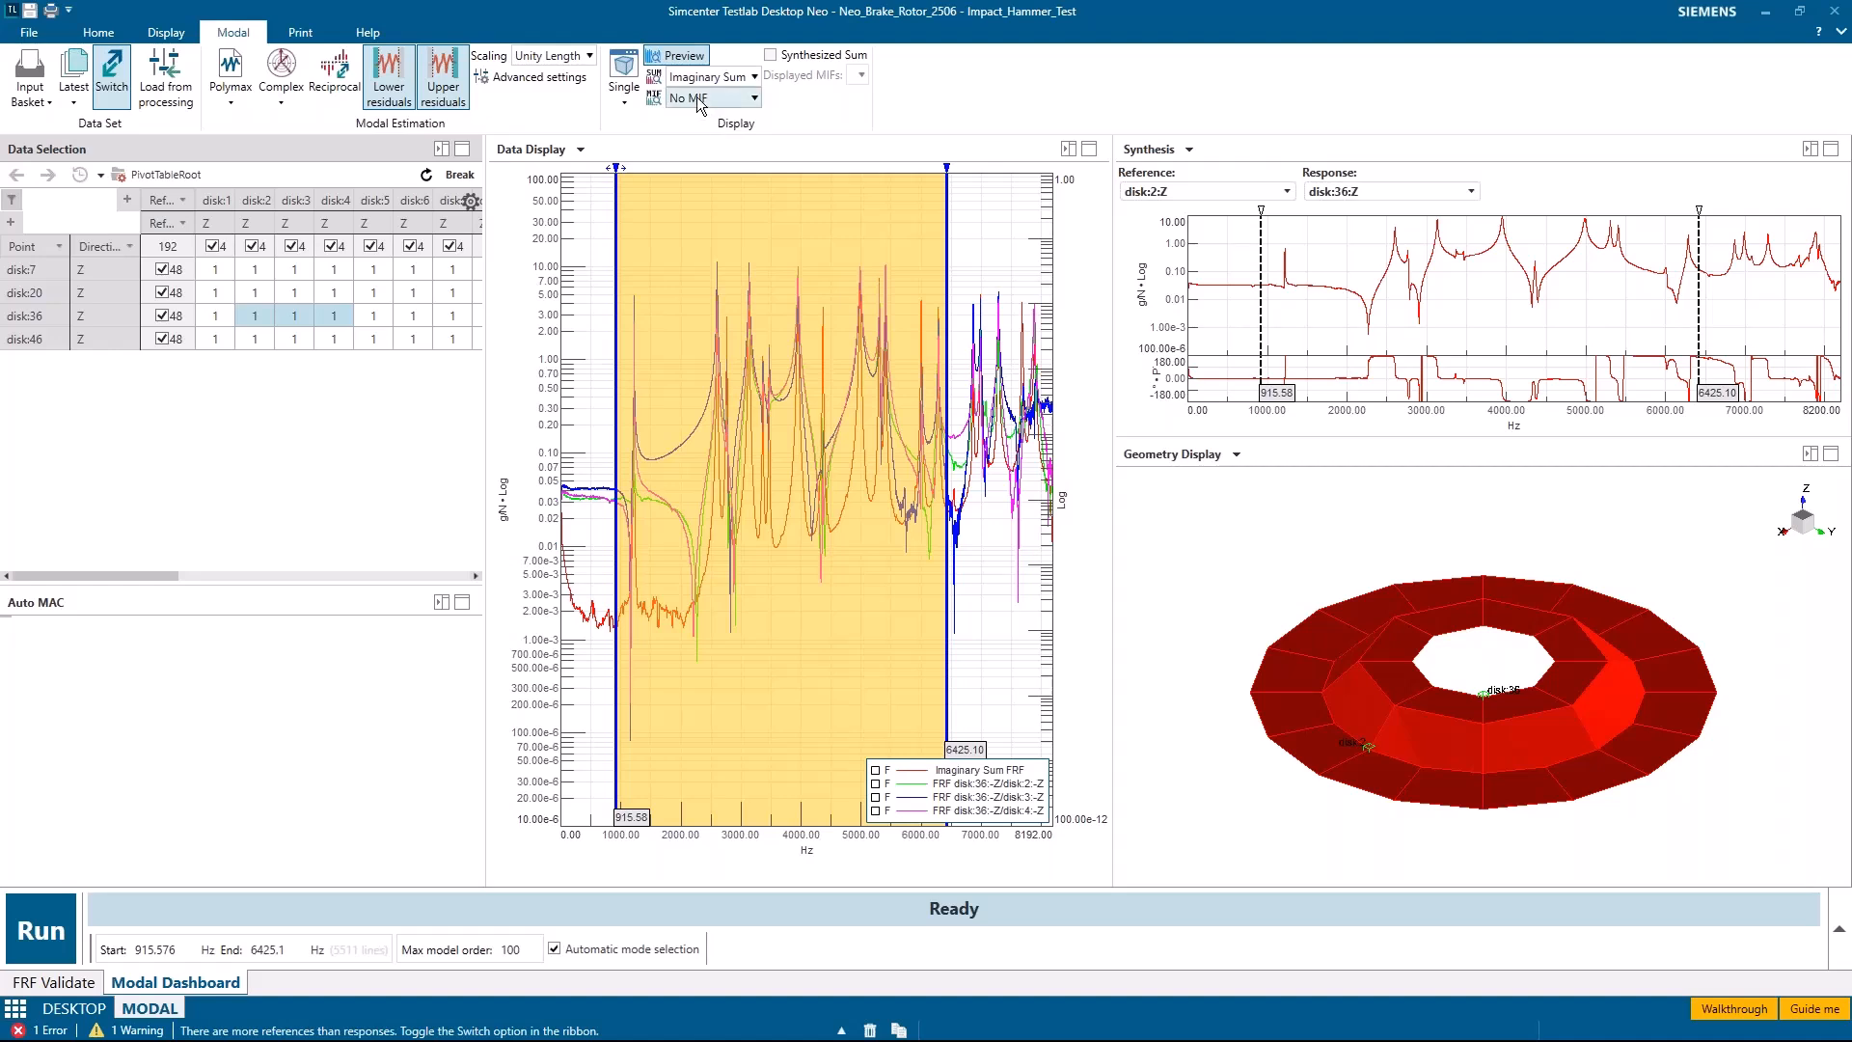
# Step: Add the Multivariate MIF to the data display and limit the displayed MIFs to 2
pyautogui.click(700, 100)
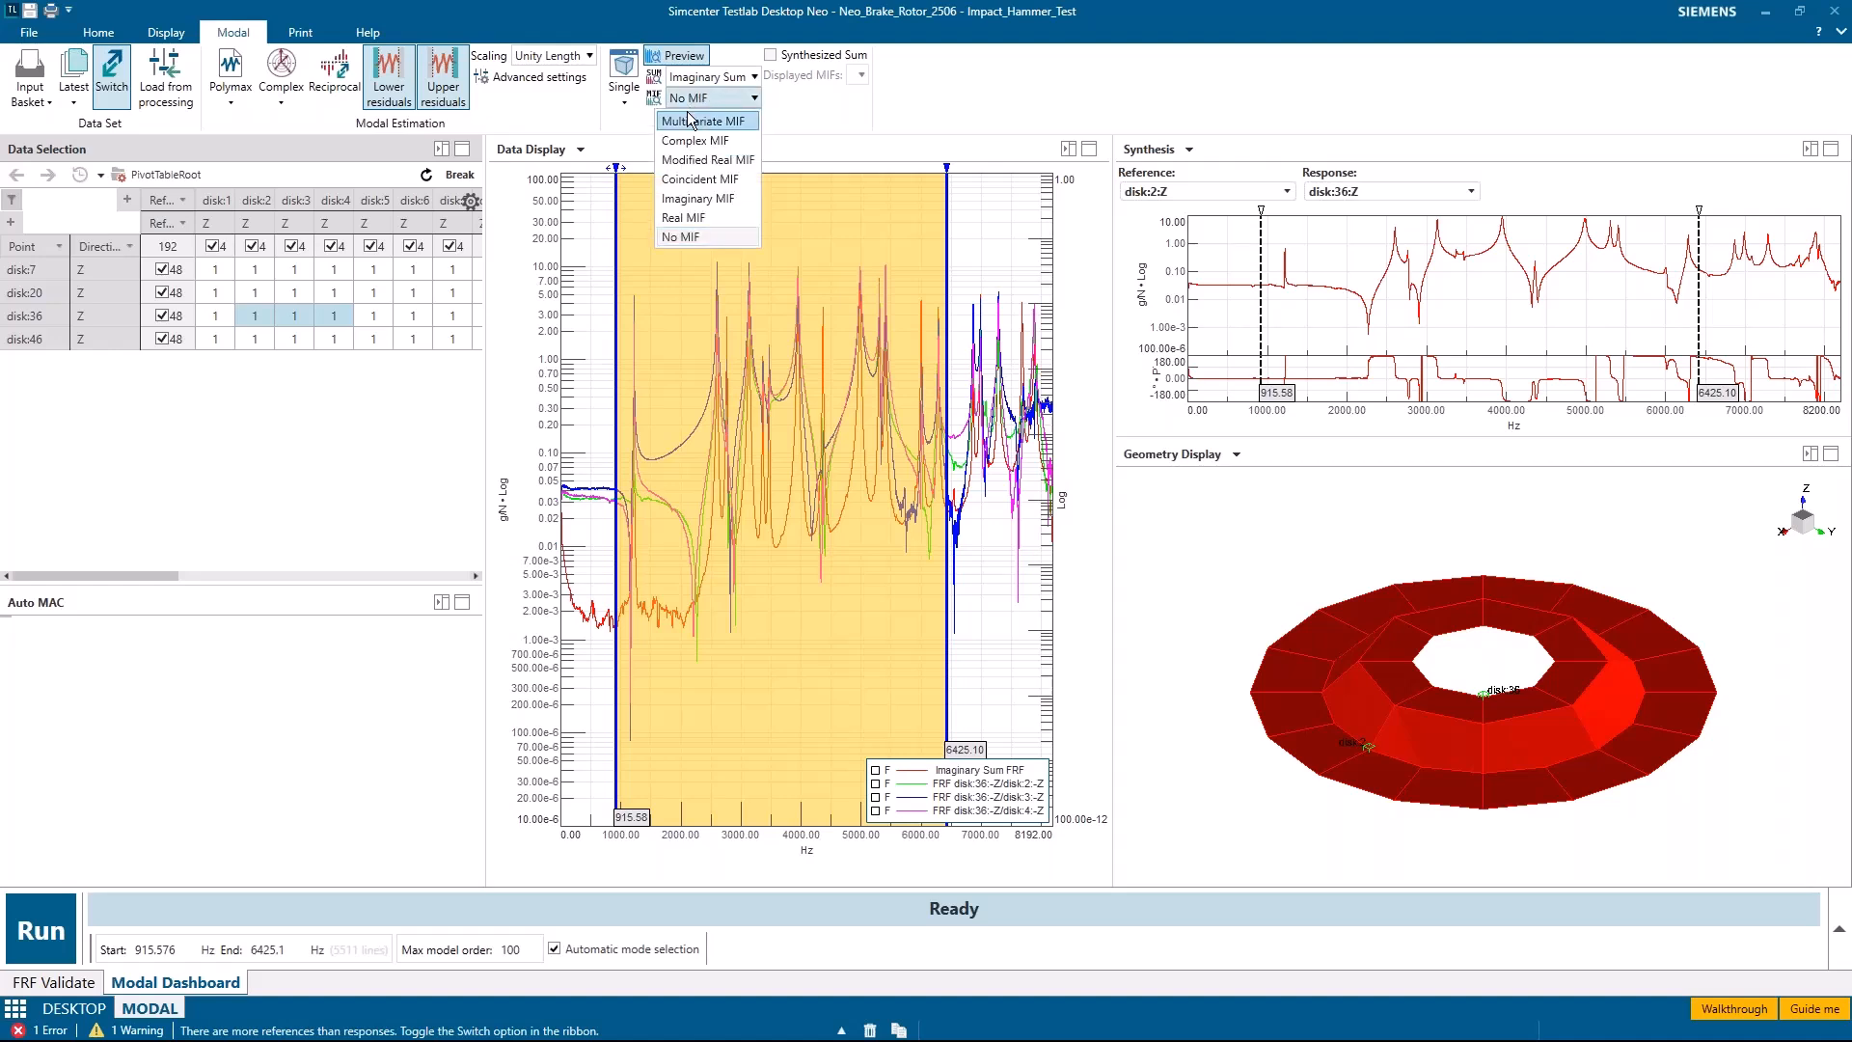
pyautogui.click(694, 121)
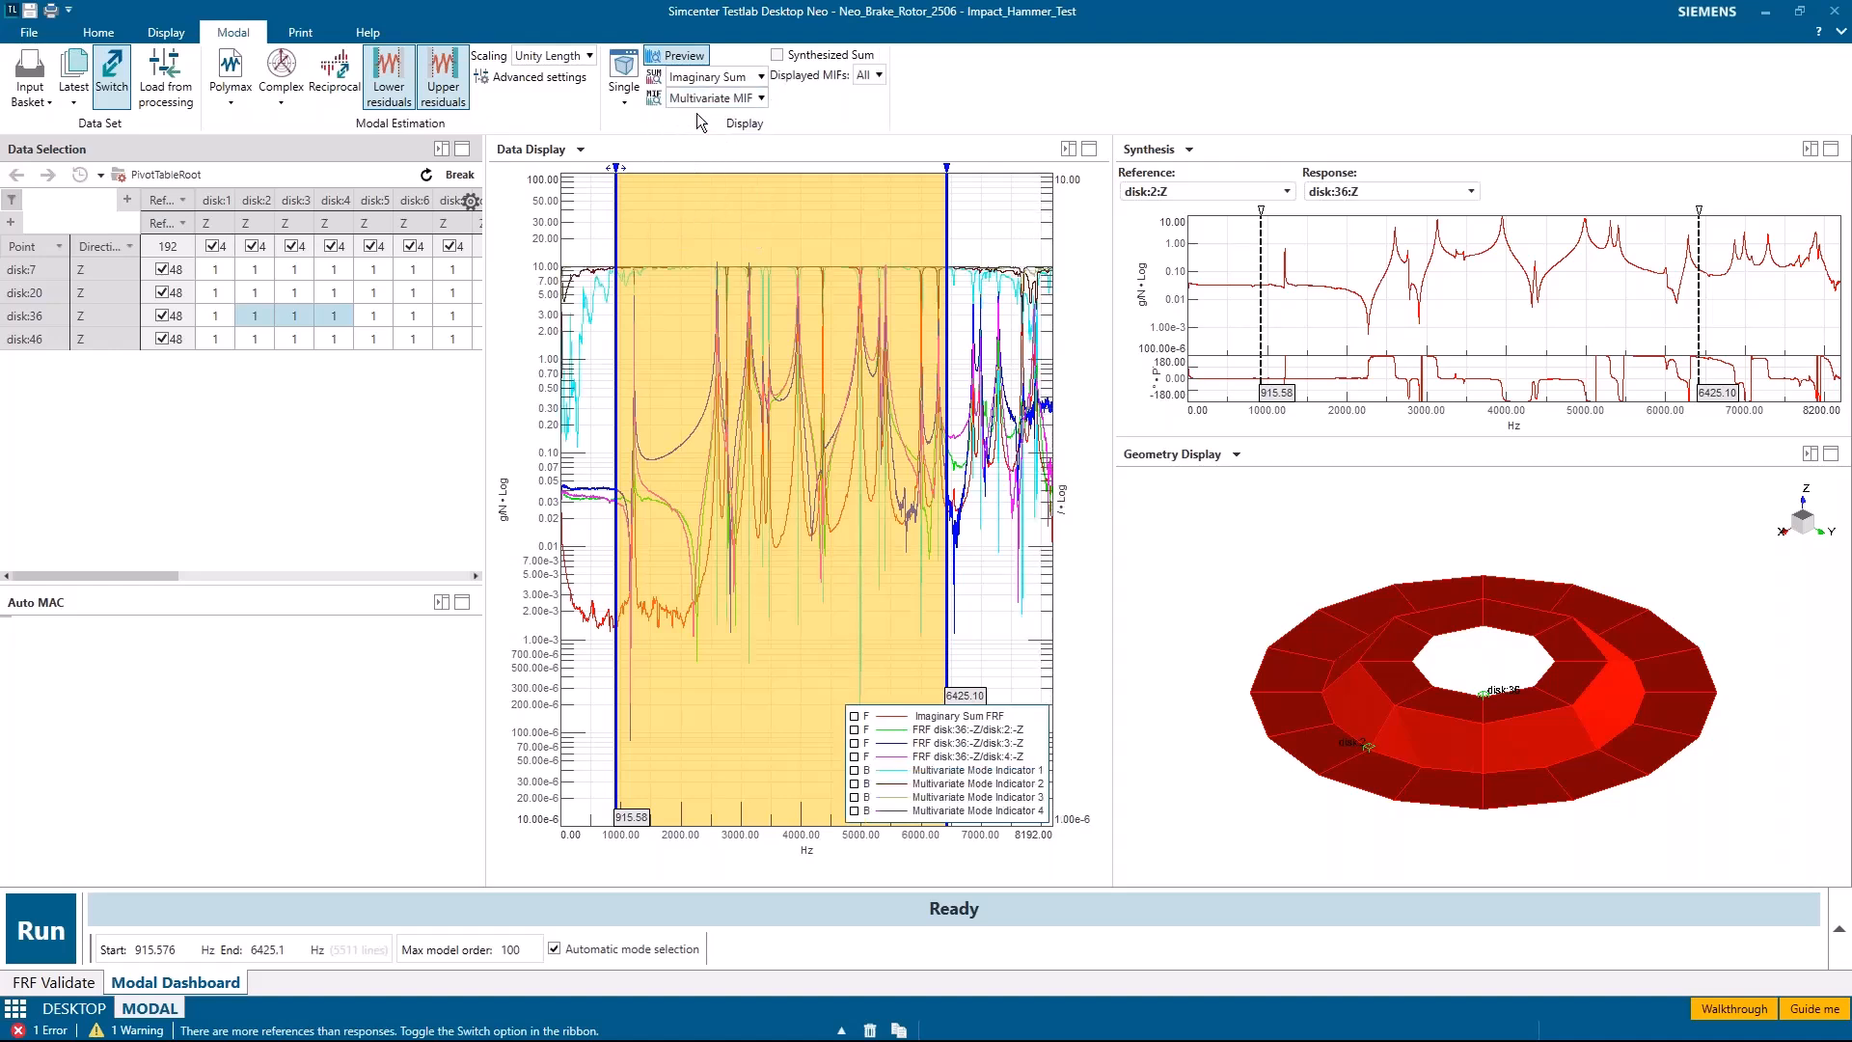
pyautogui.click(874, 75)
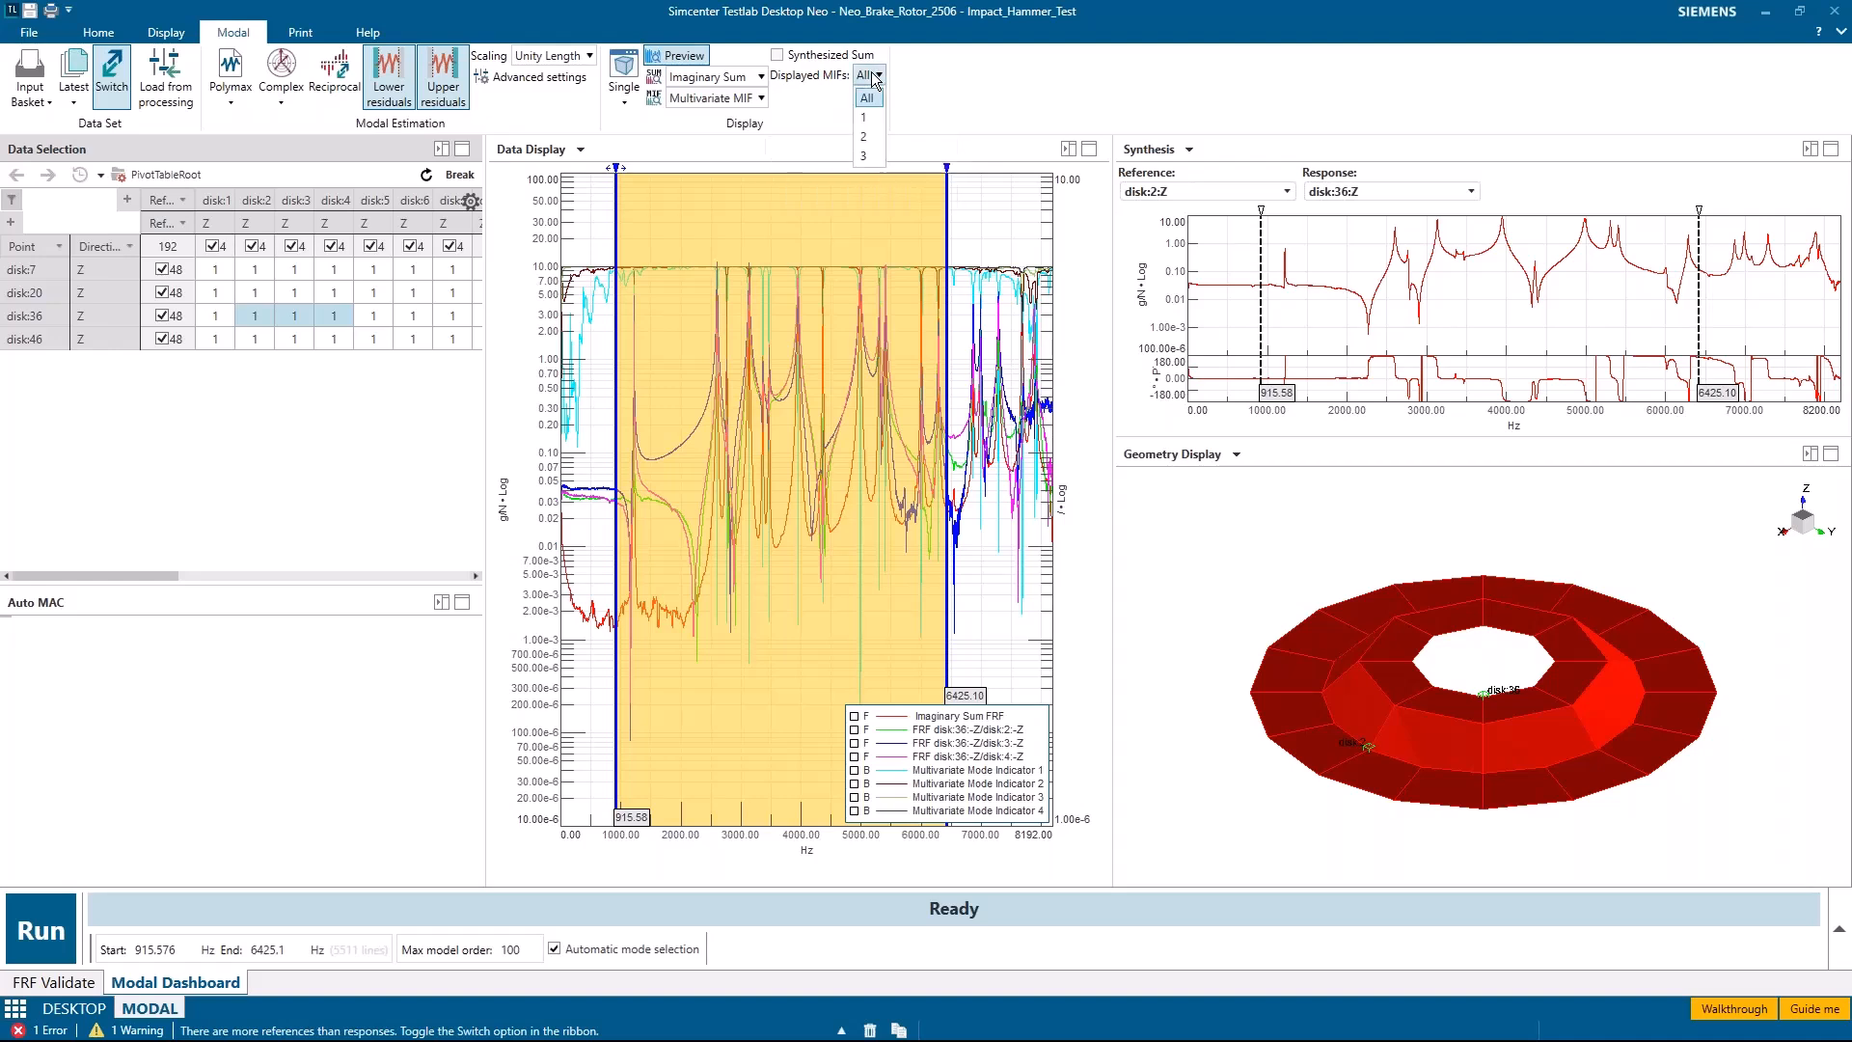
pyautogui.click(867, 136)
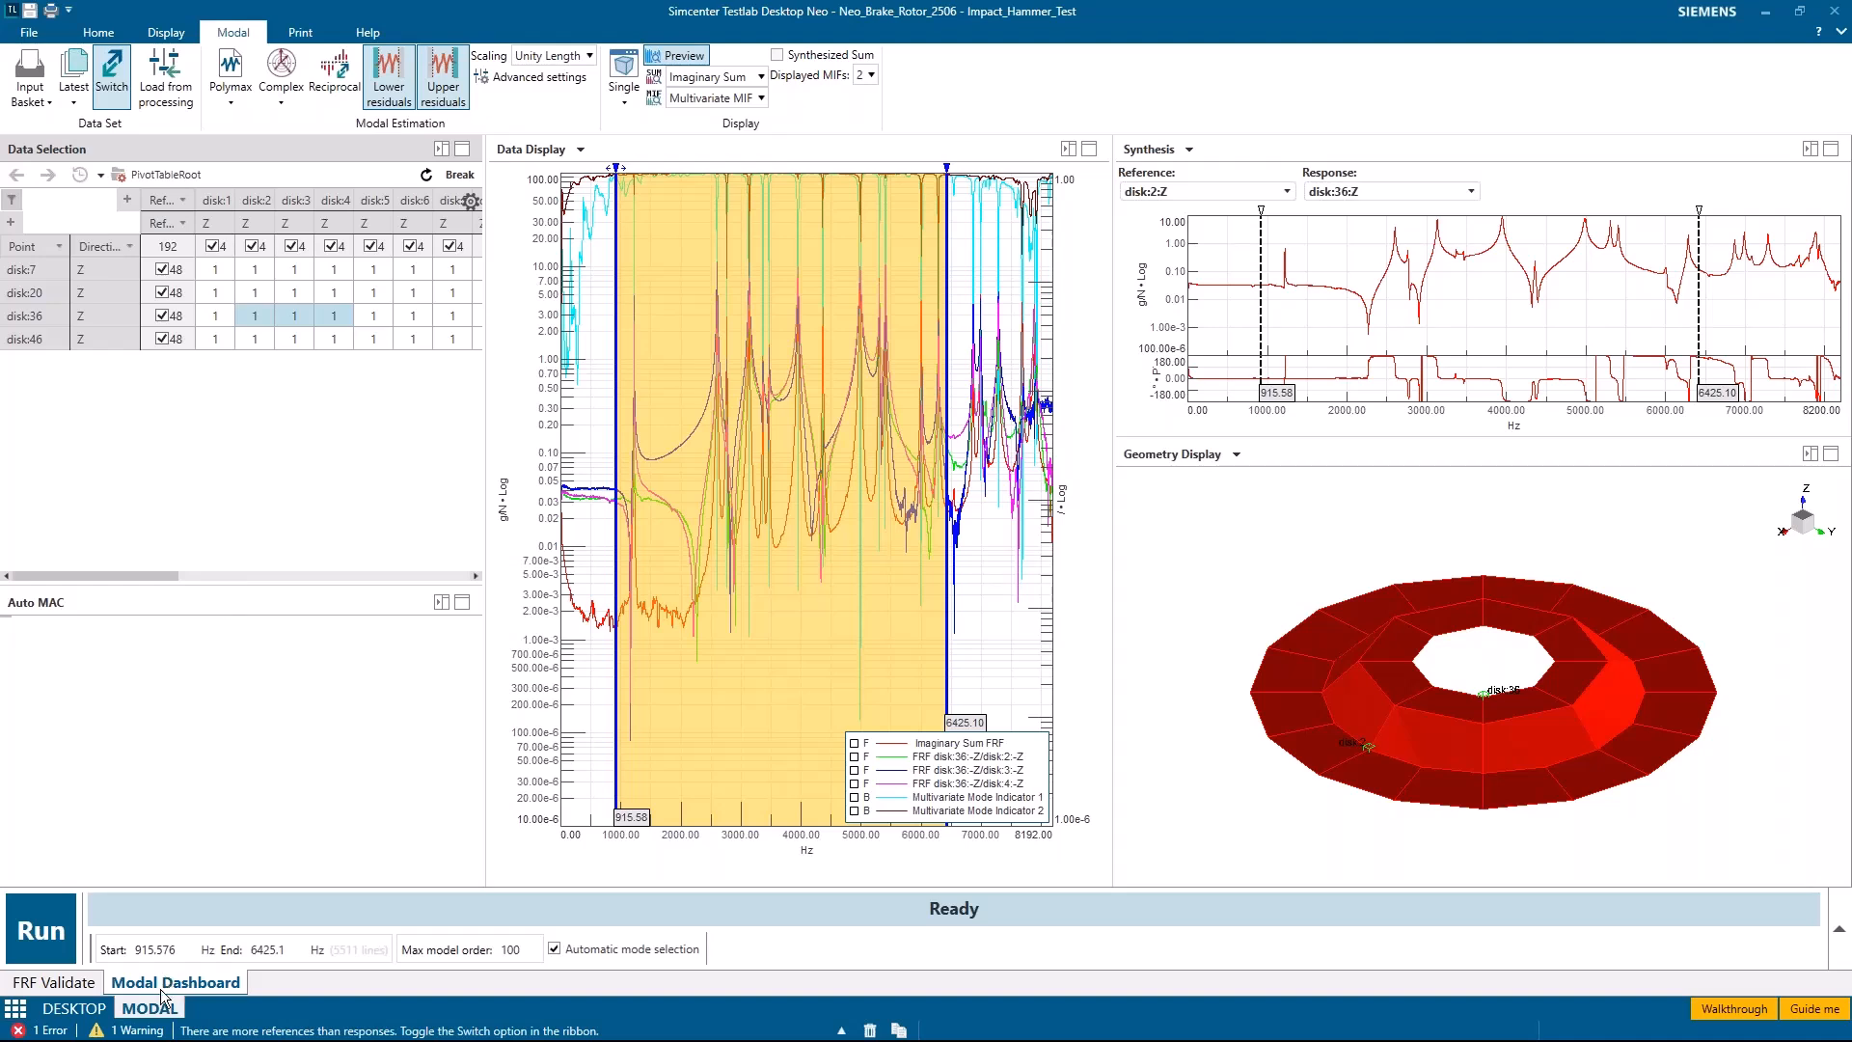
# Step: Check the analysis band's start and end fields and move the curve legend clear of the upper band cursor's label
pyautogui.doubleClick(165, 948)
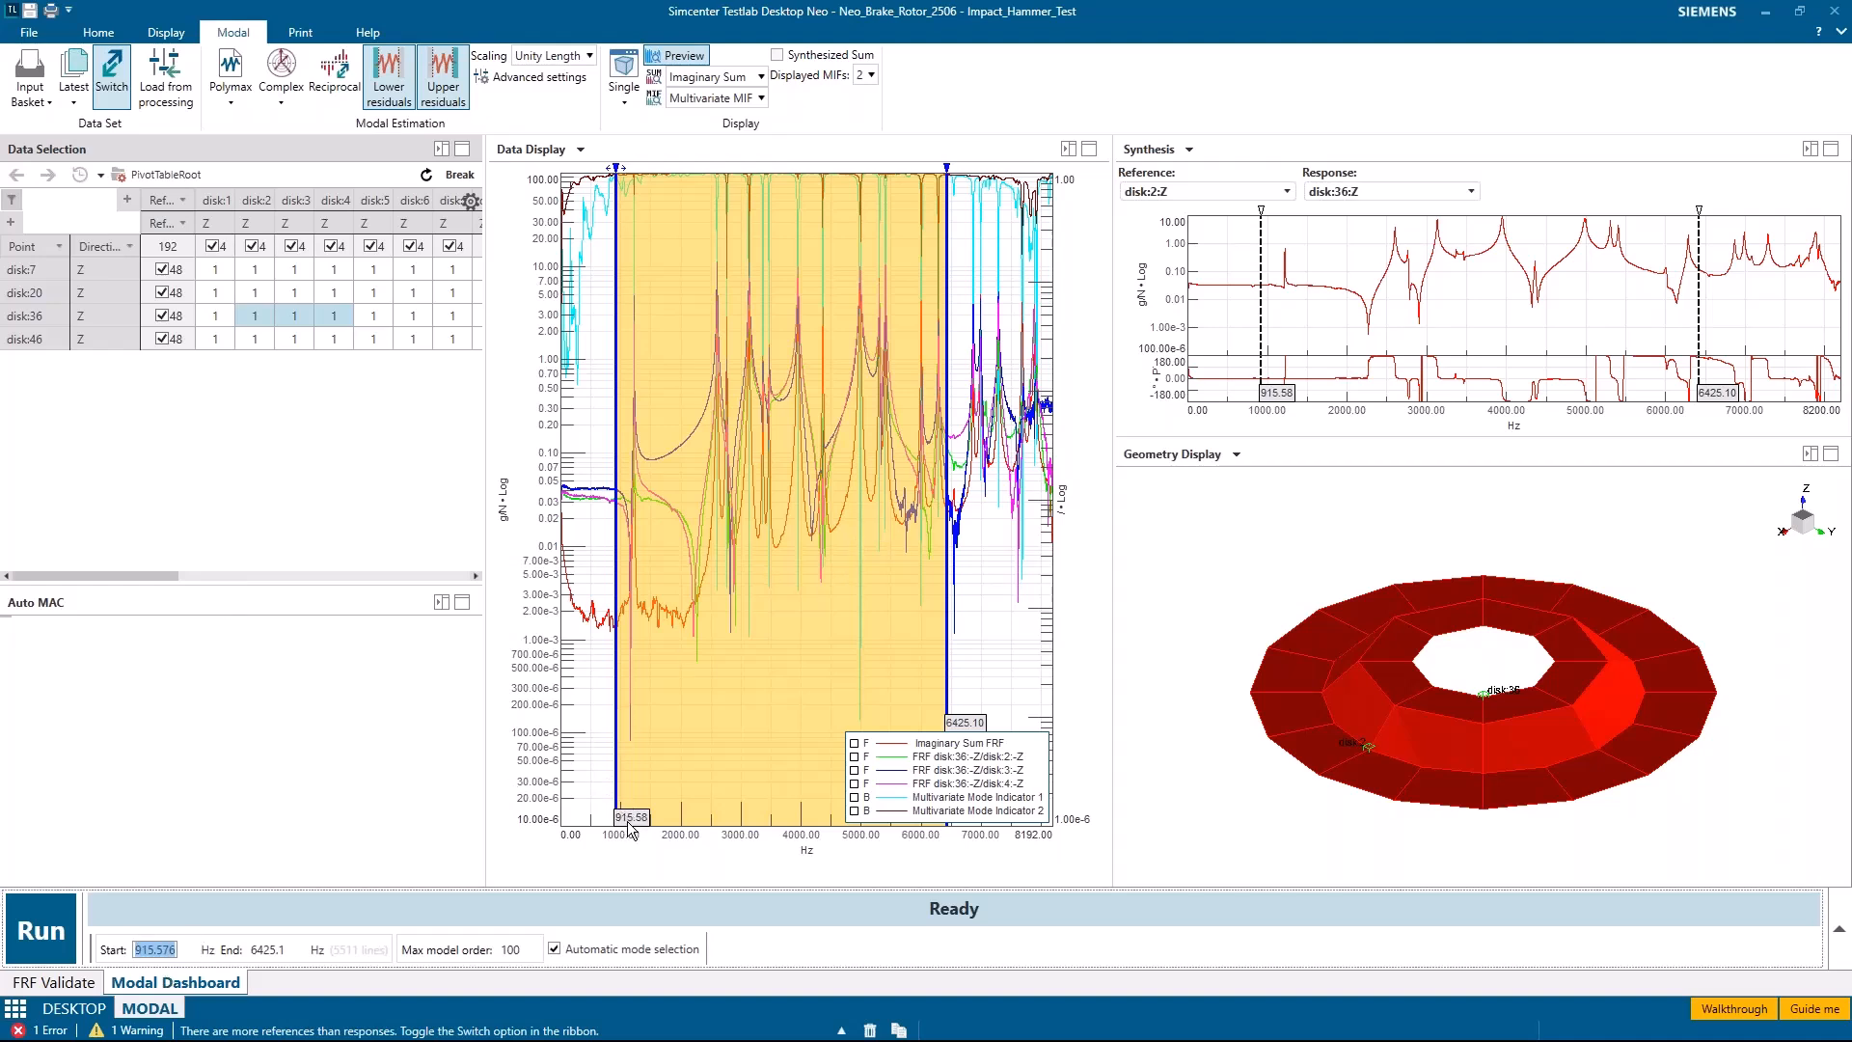
pyautogui.click(281, 950)
pyautogui.moveTo(936, 742); pyautogui.dragTo(772, 637)
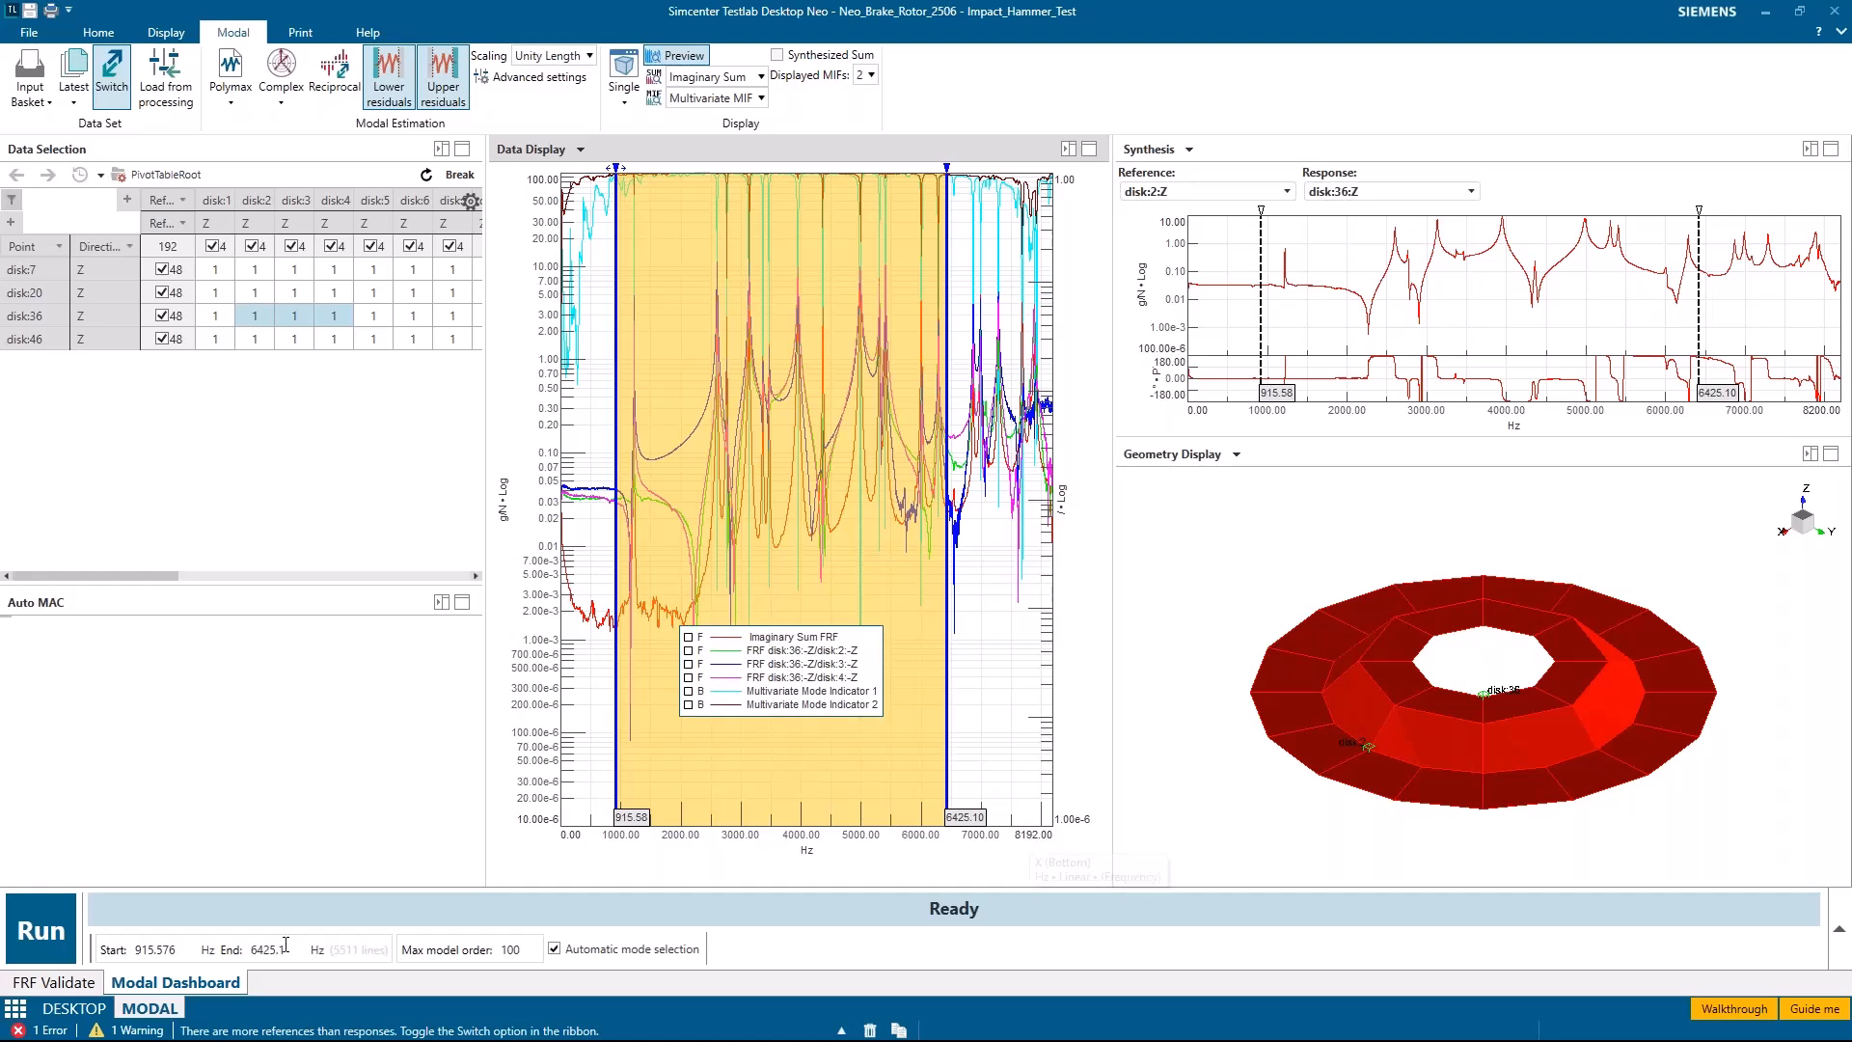
# Step: Set the maximum model order to 64, keep automatic mode selection on, and run the modal estimation
pyautogui.click(534, 952)
pyautogui.write('64')
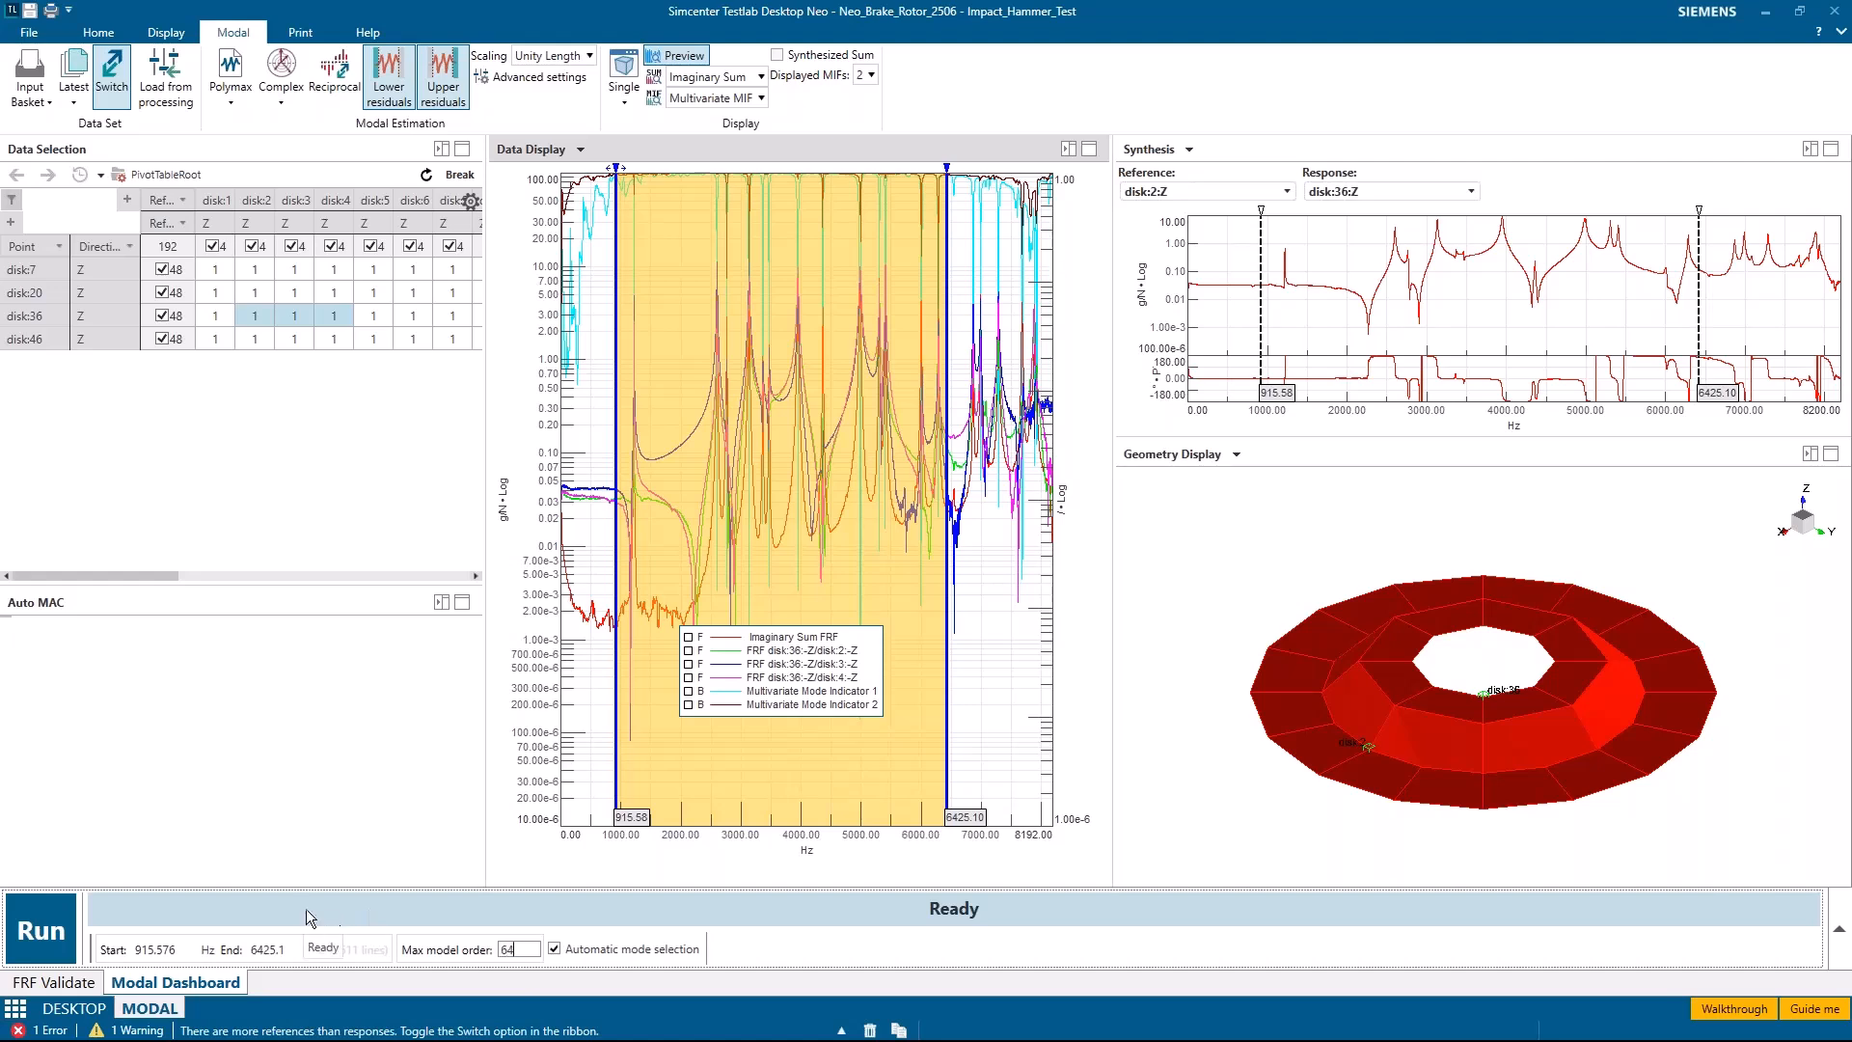
pyautogui.click(555, 950)
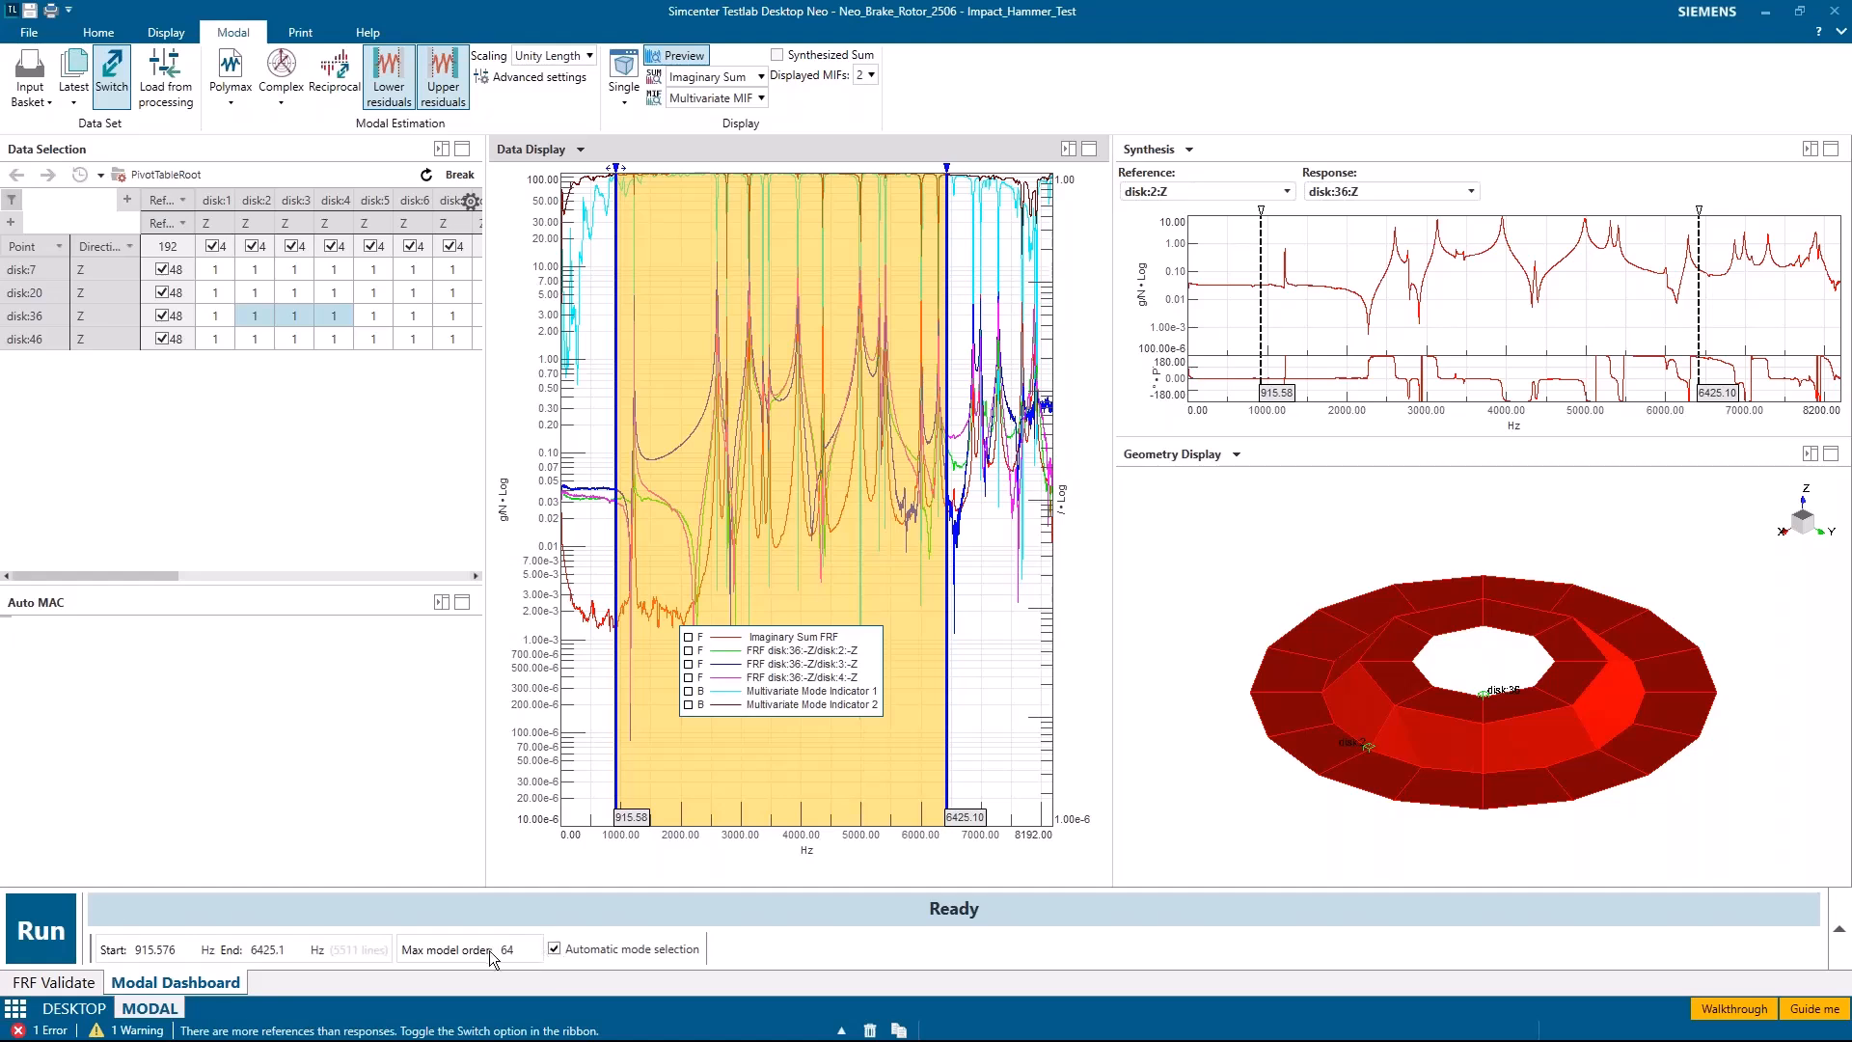
pyautogui.click(43, 941)
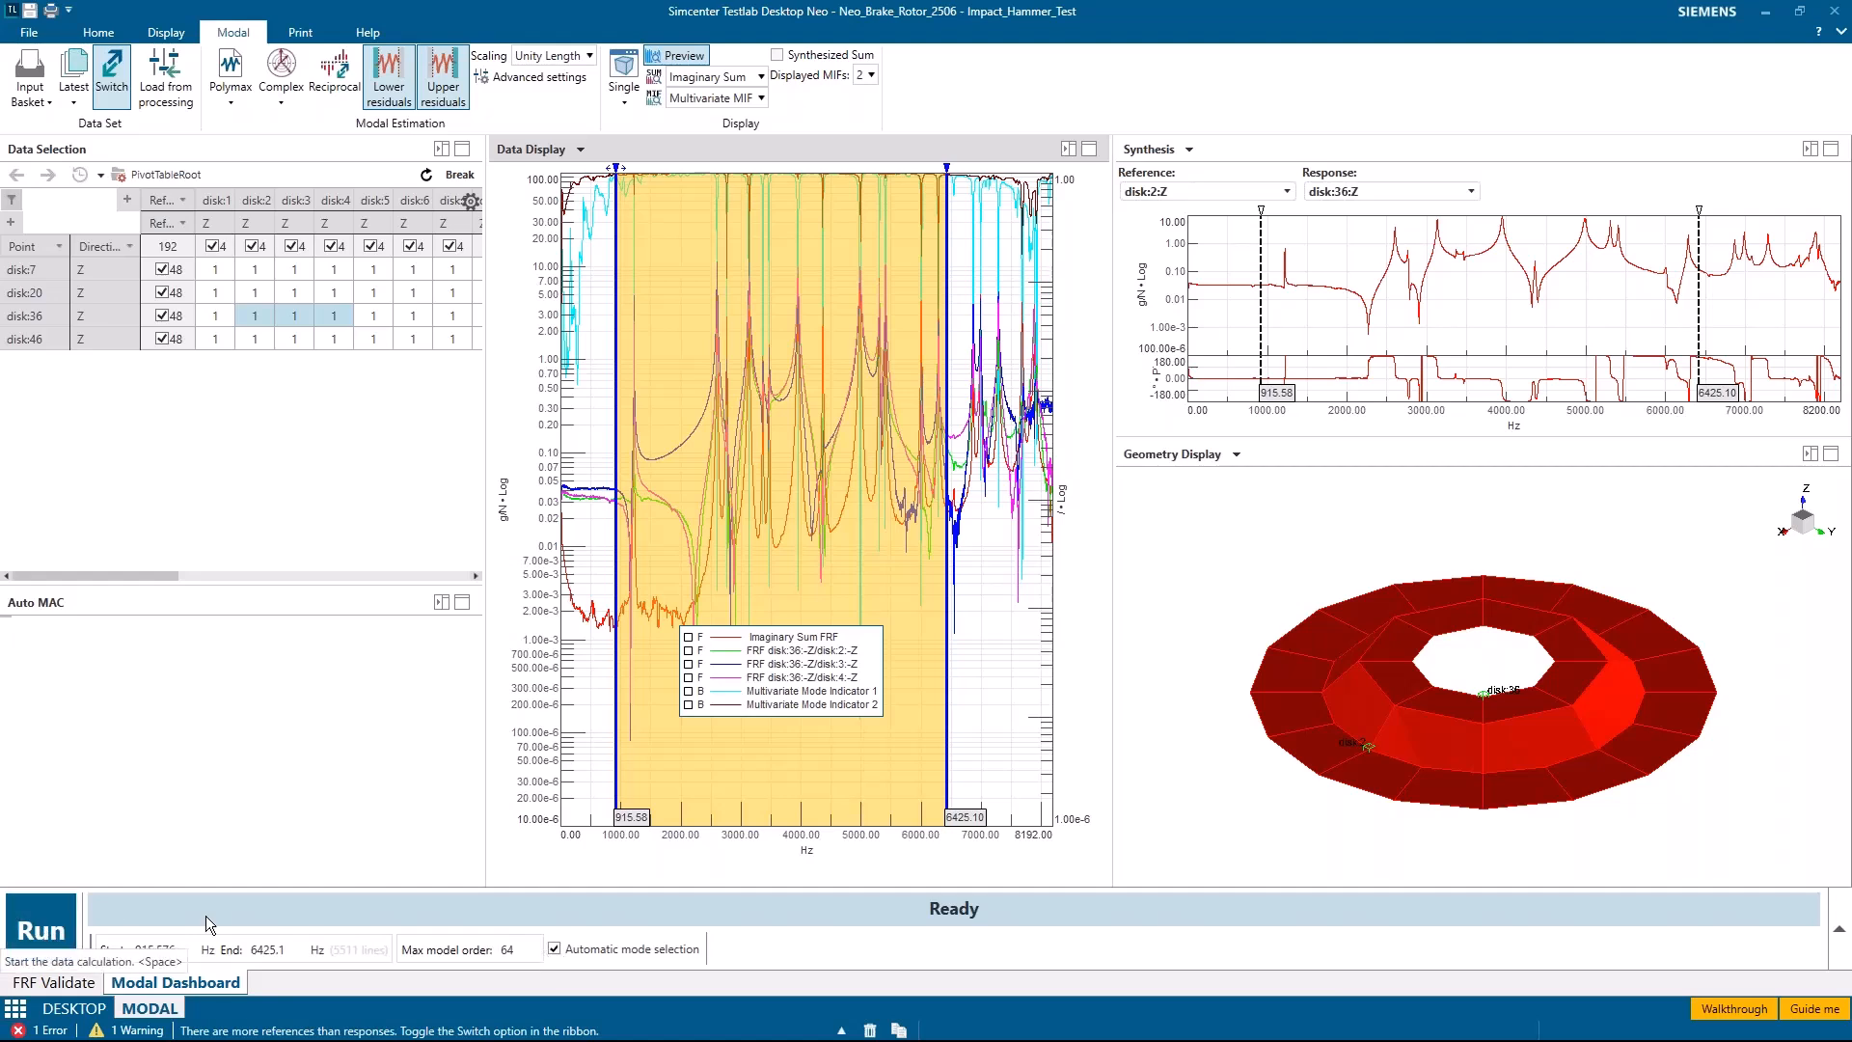
pyautogui.click(39, 907)
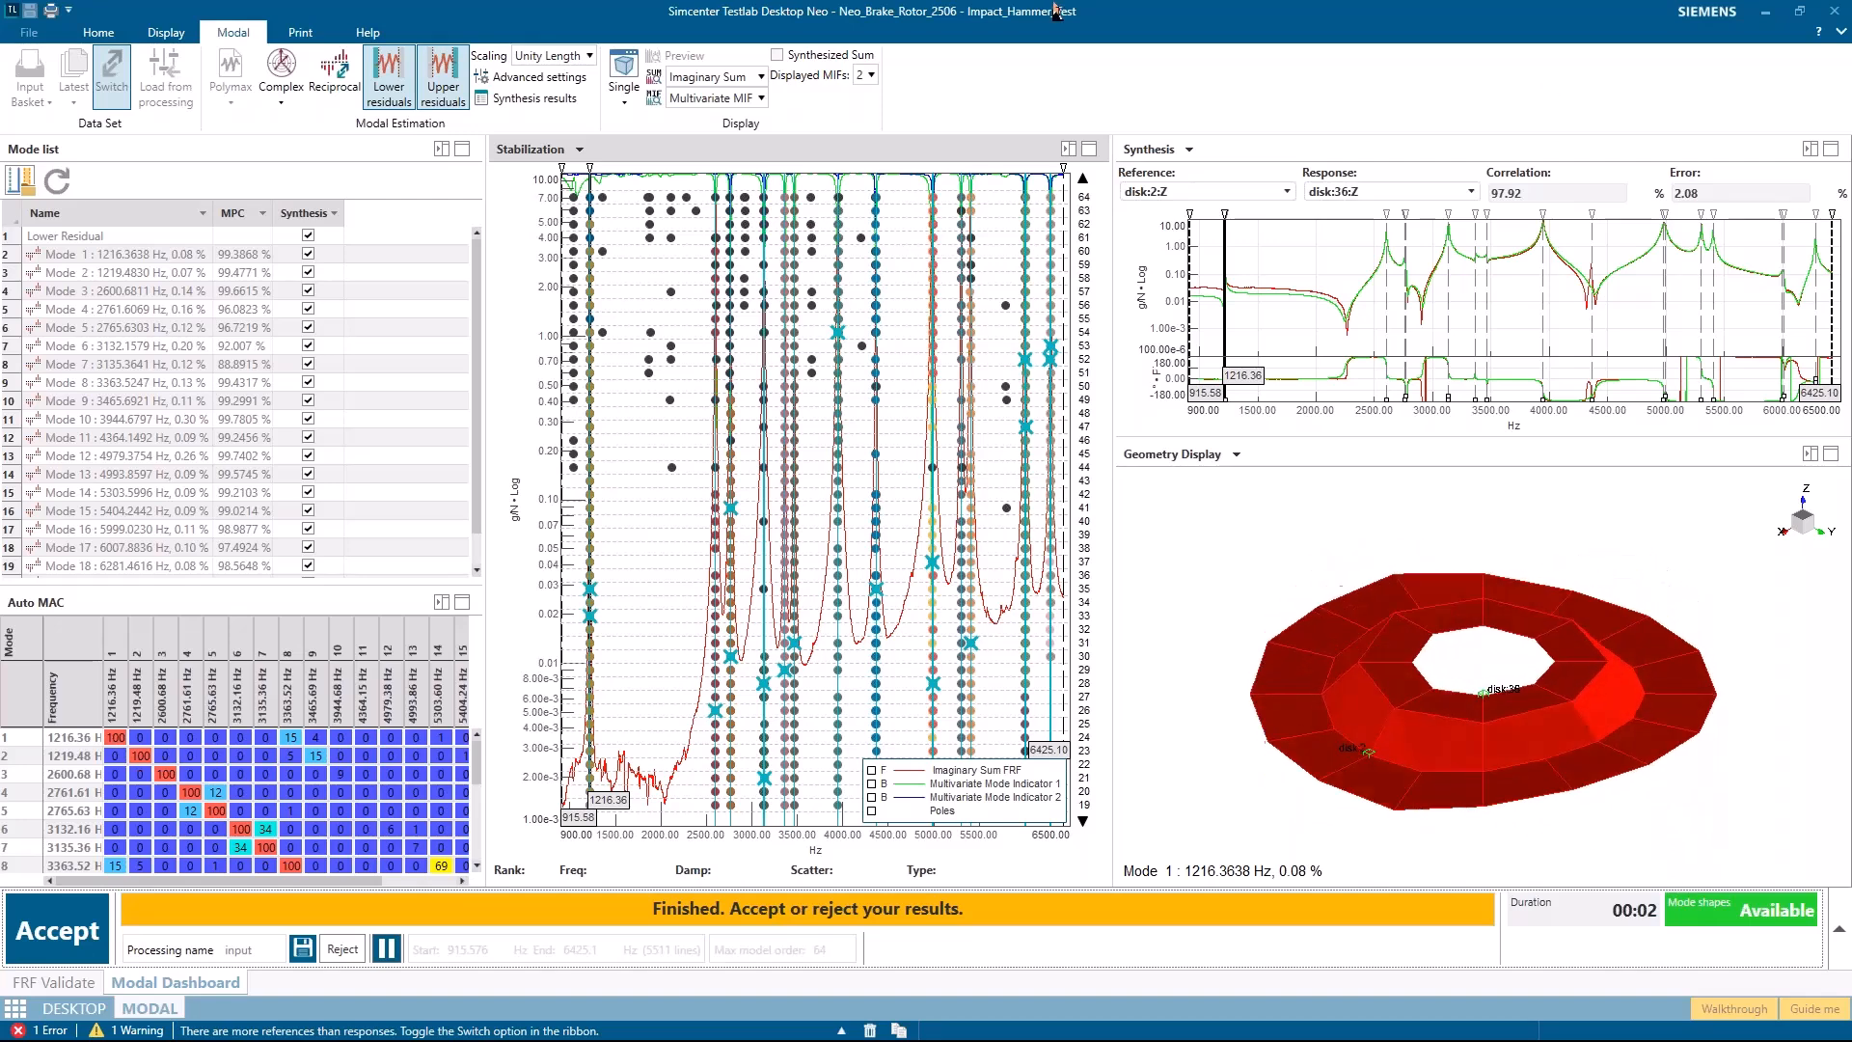
# Step: Review the animated mode shapes of modes 2 through 7 from the mode list
pyautogui.click(126, 274)
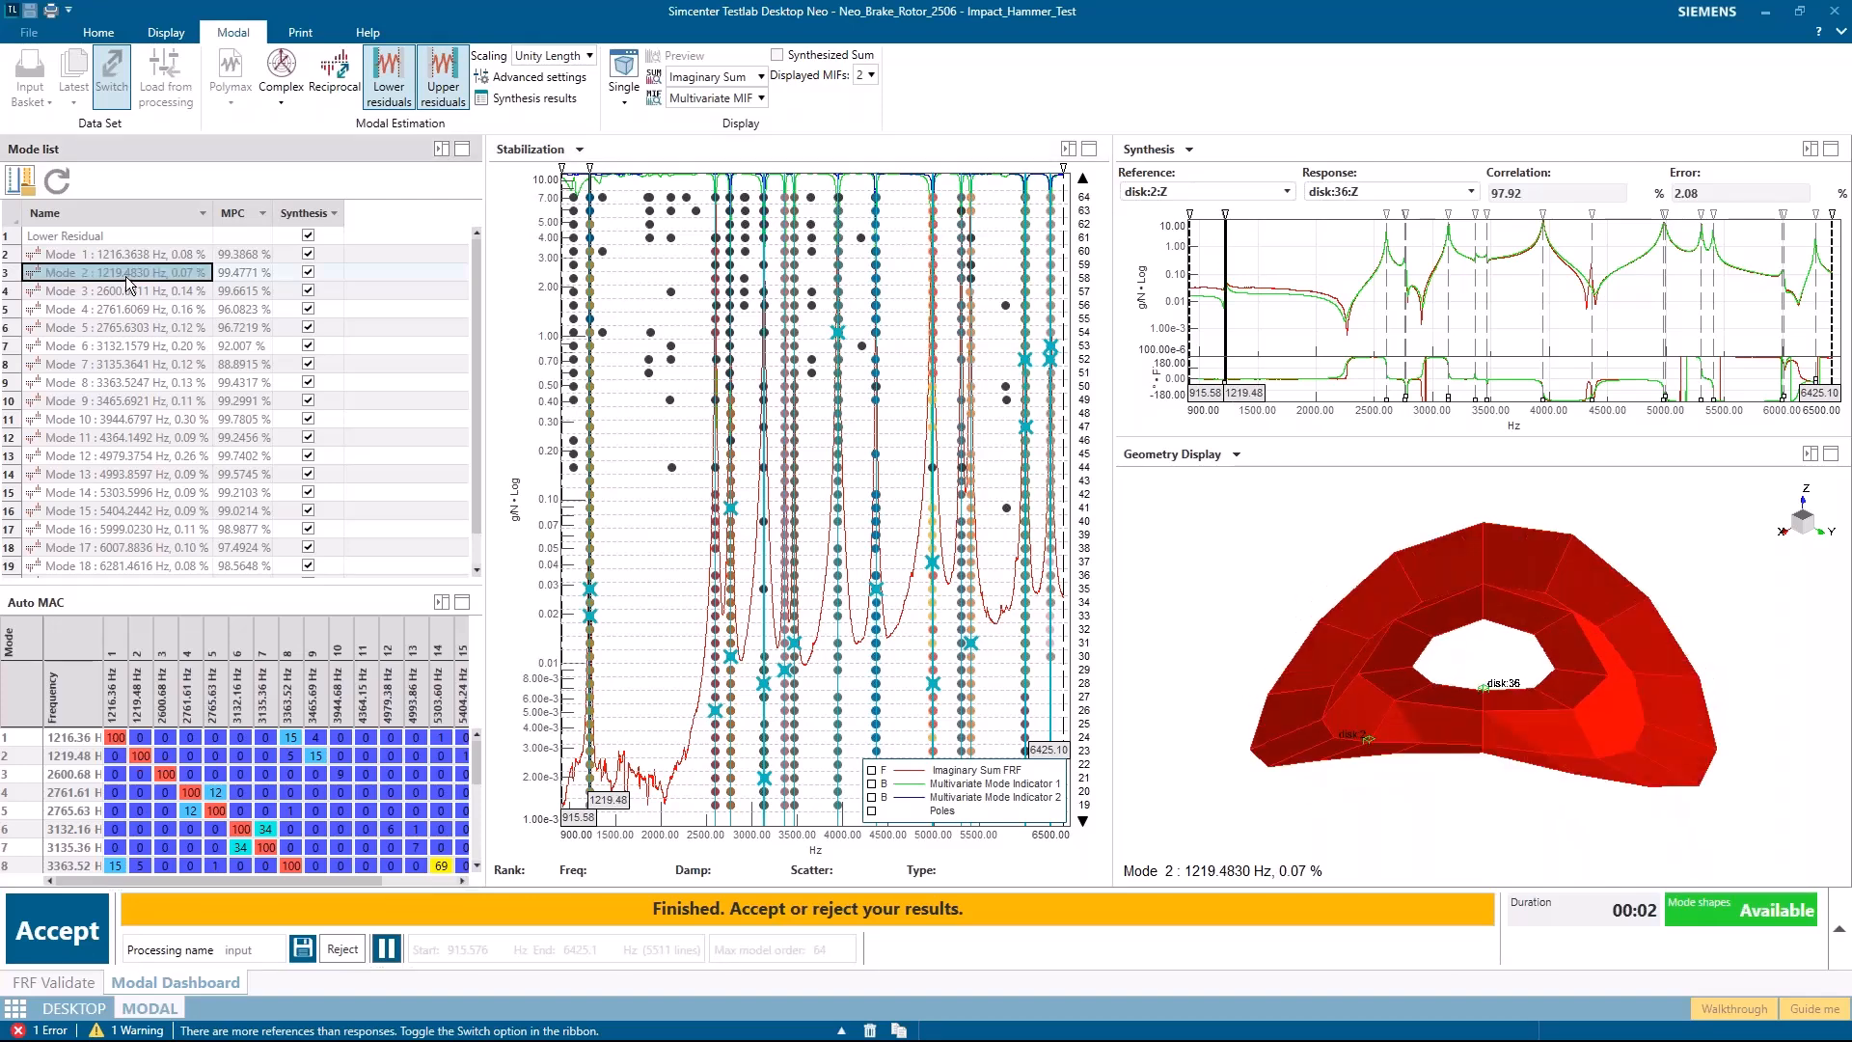
pyautogui.press('Down')
pyautogui.press('Down')
pyautogui.press('Down')
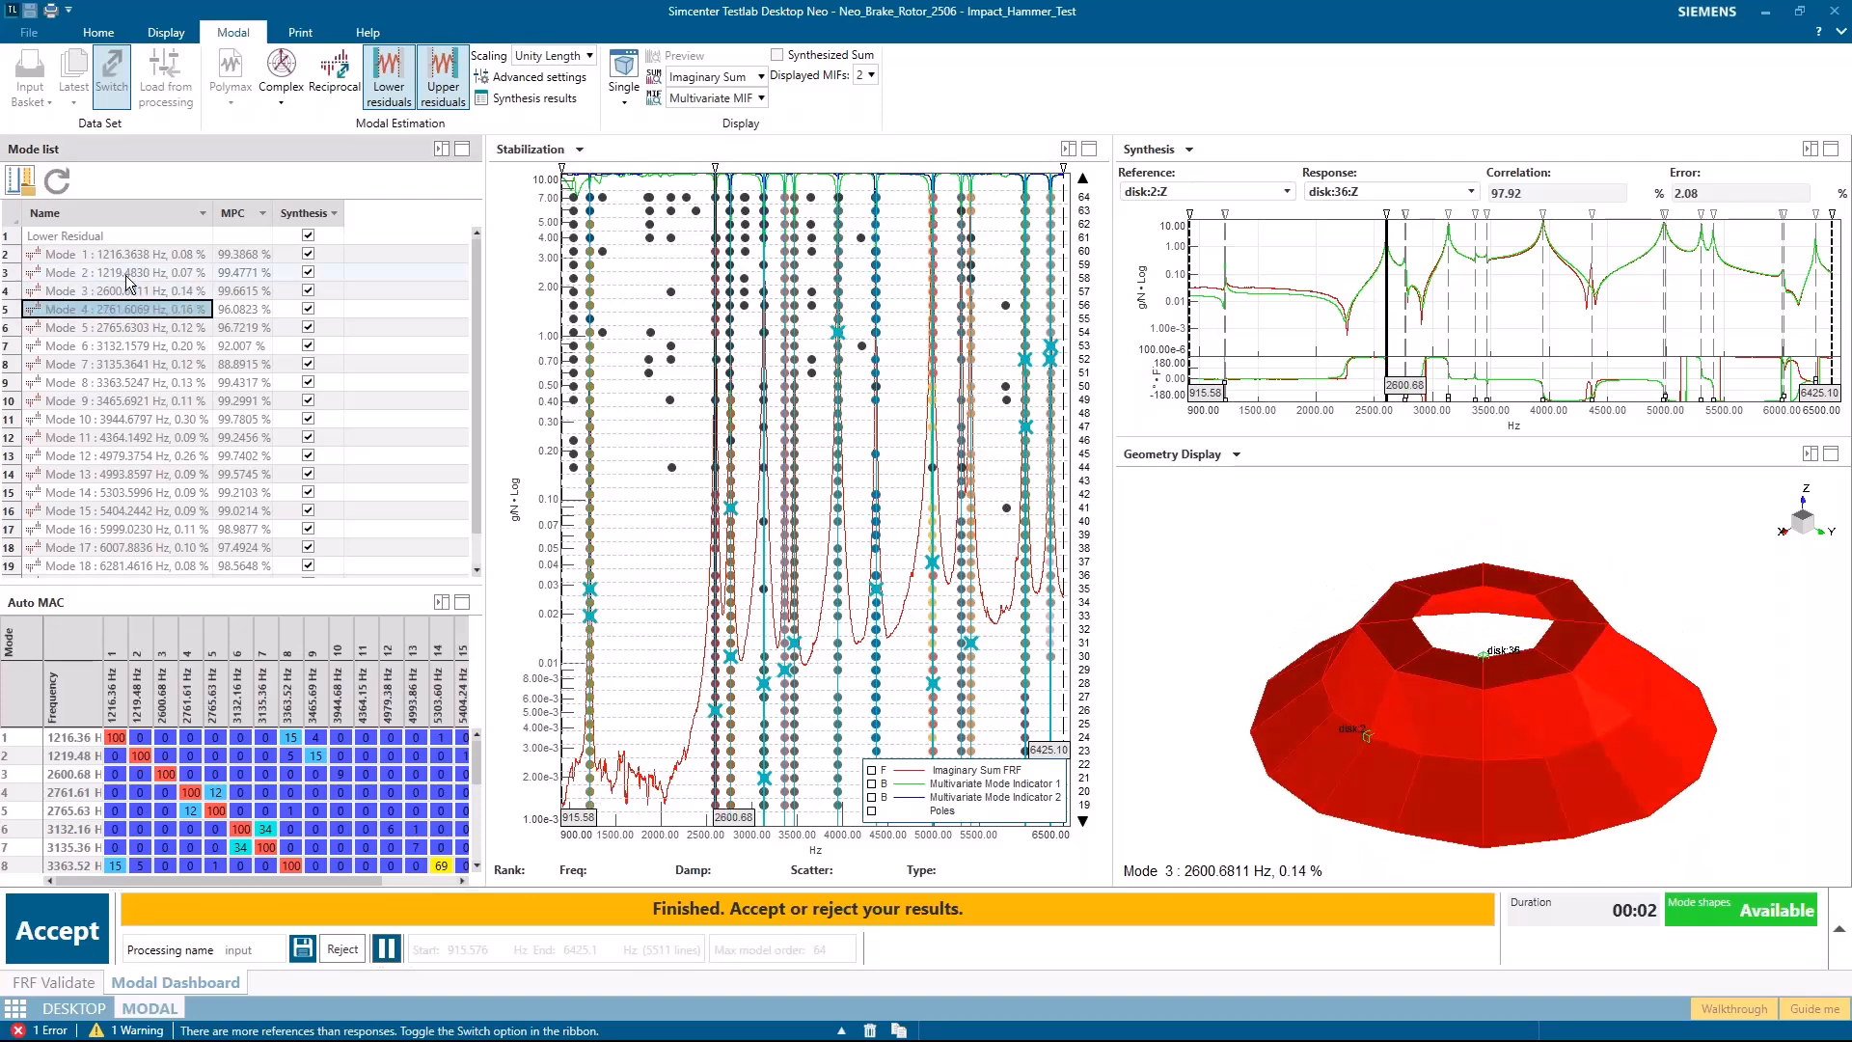
pyautogui.press('Down')
pyautogui.press('Down')
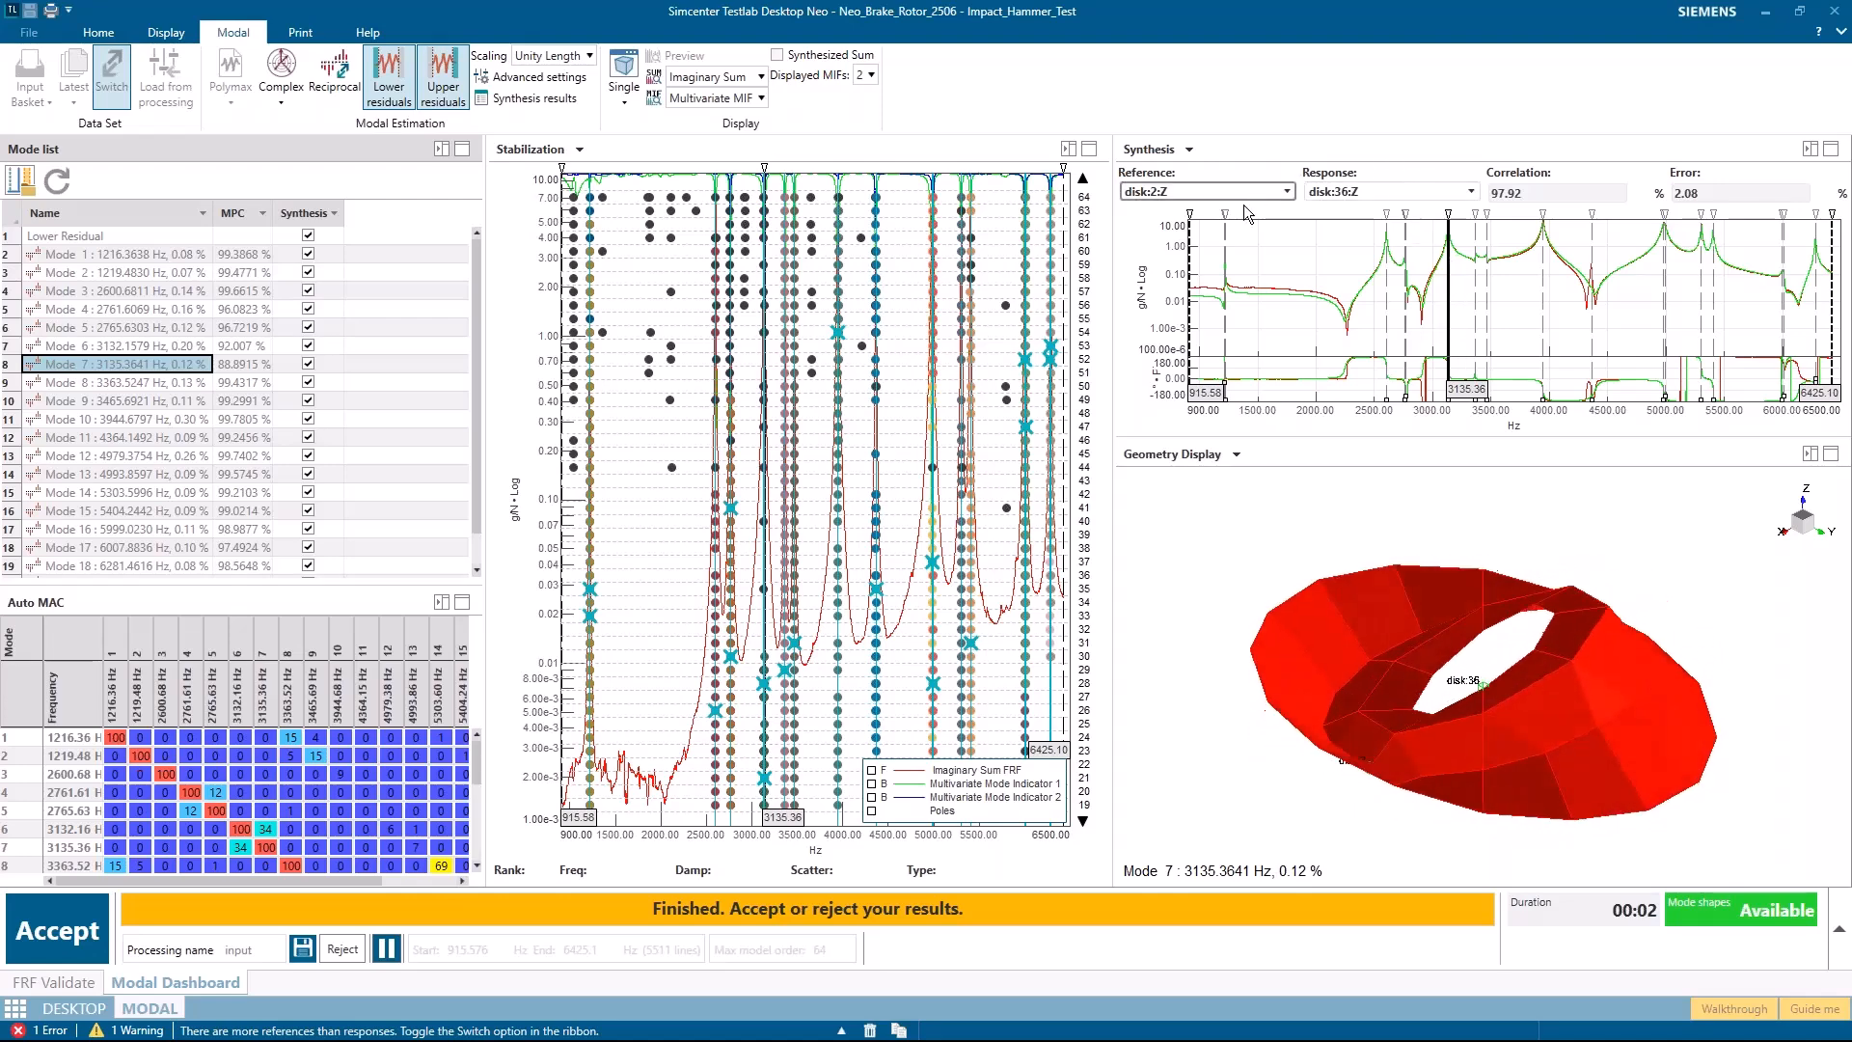
# Step: Compare measured and synthesized FRFs for response disk:46:Z with reference disk:25:Z, followed by disk:3:Z
pyautogui.click(1370, 193)
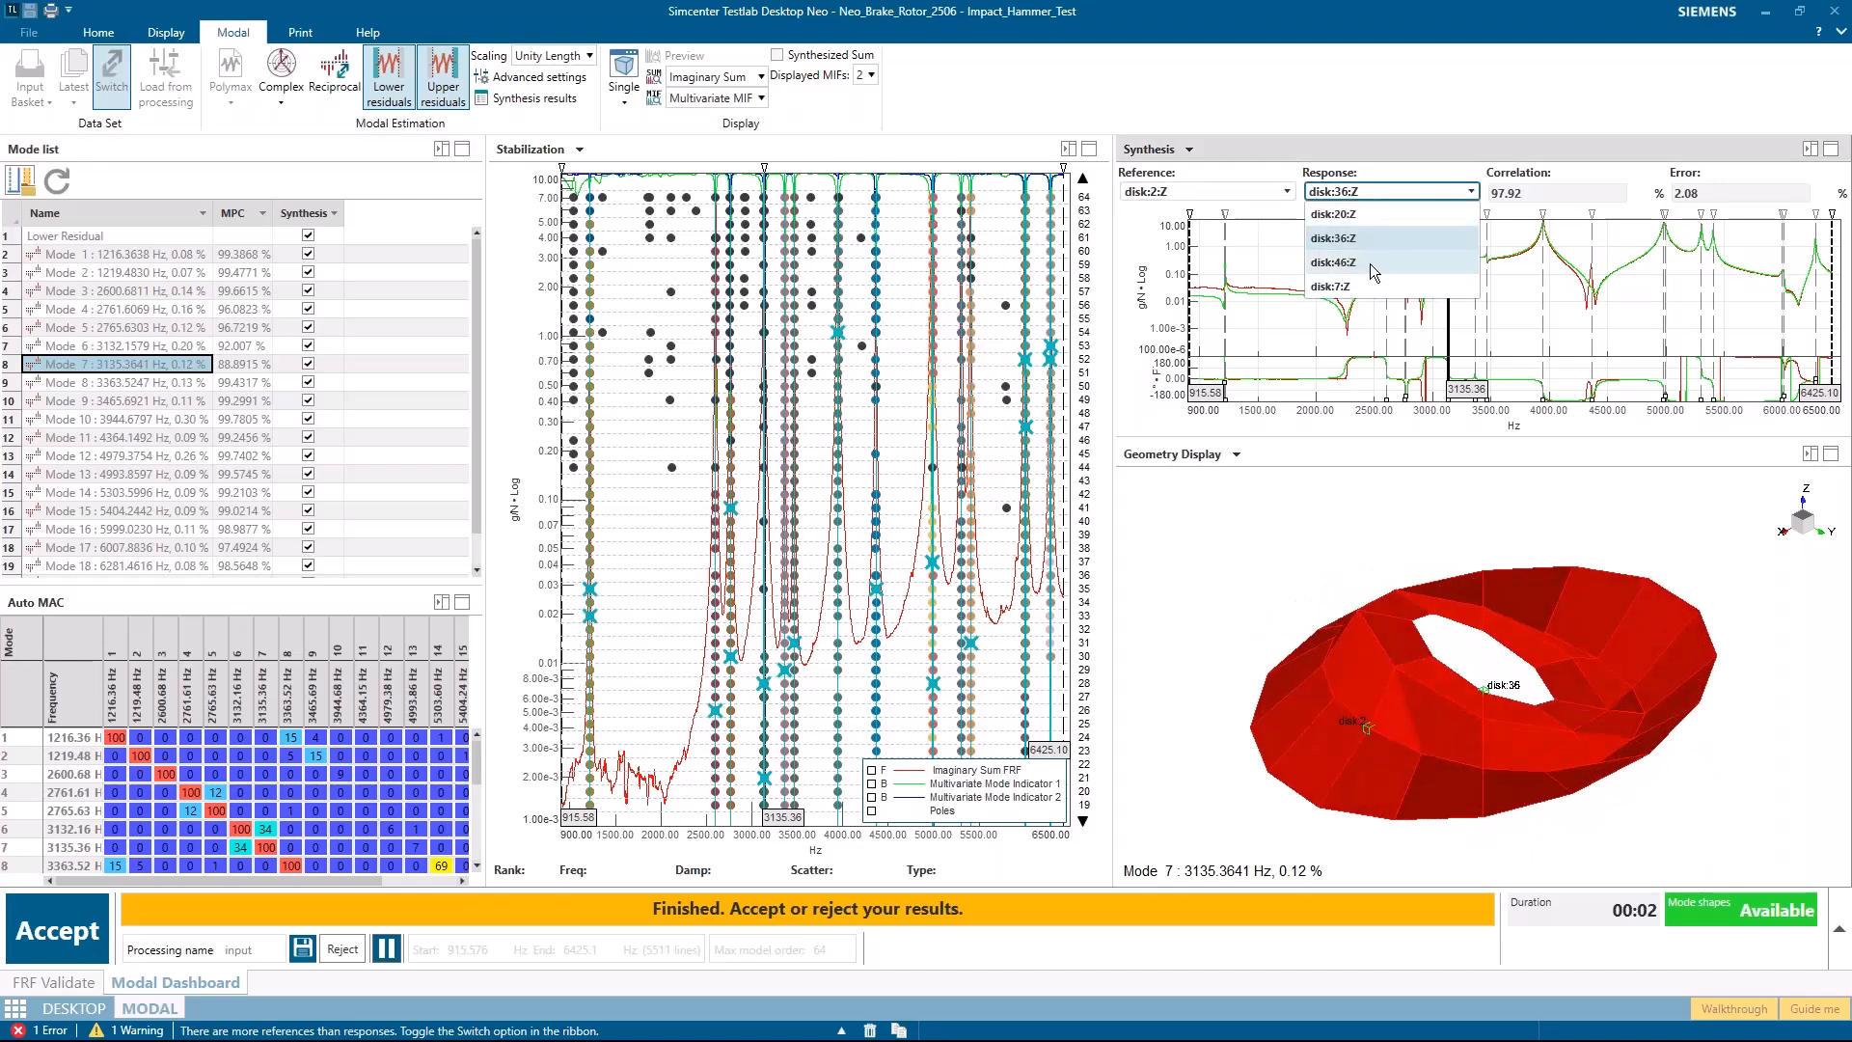
pyautogui.click(1338, 263)
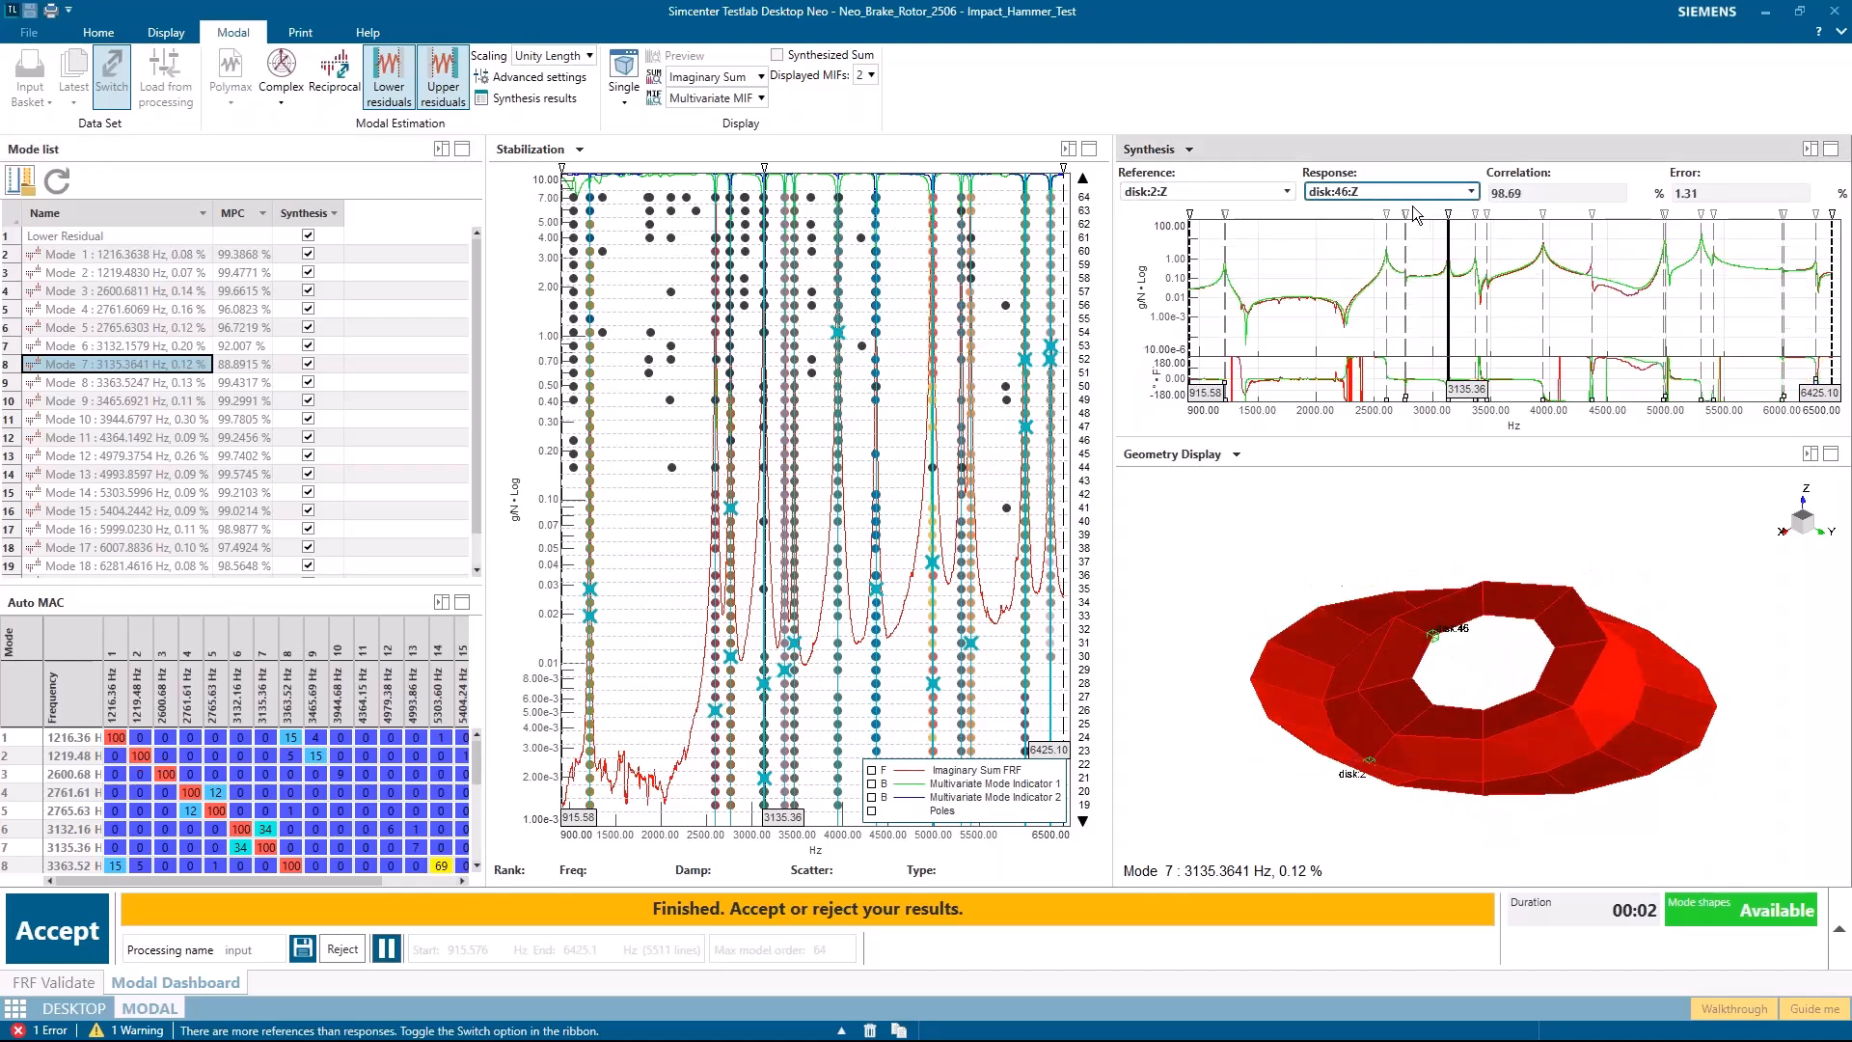
pyautogui.click(1217, 193)
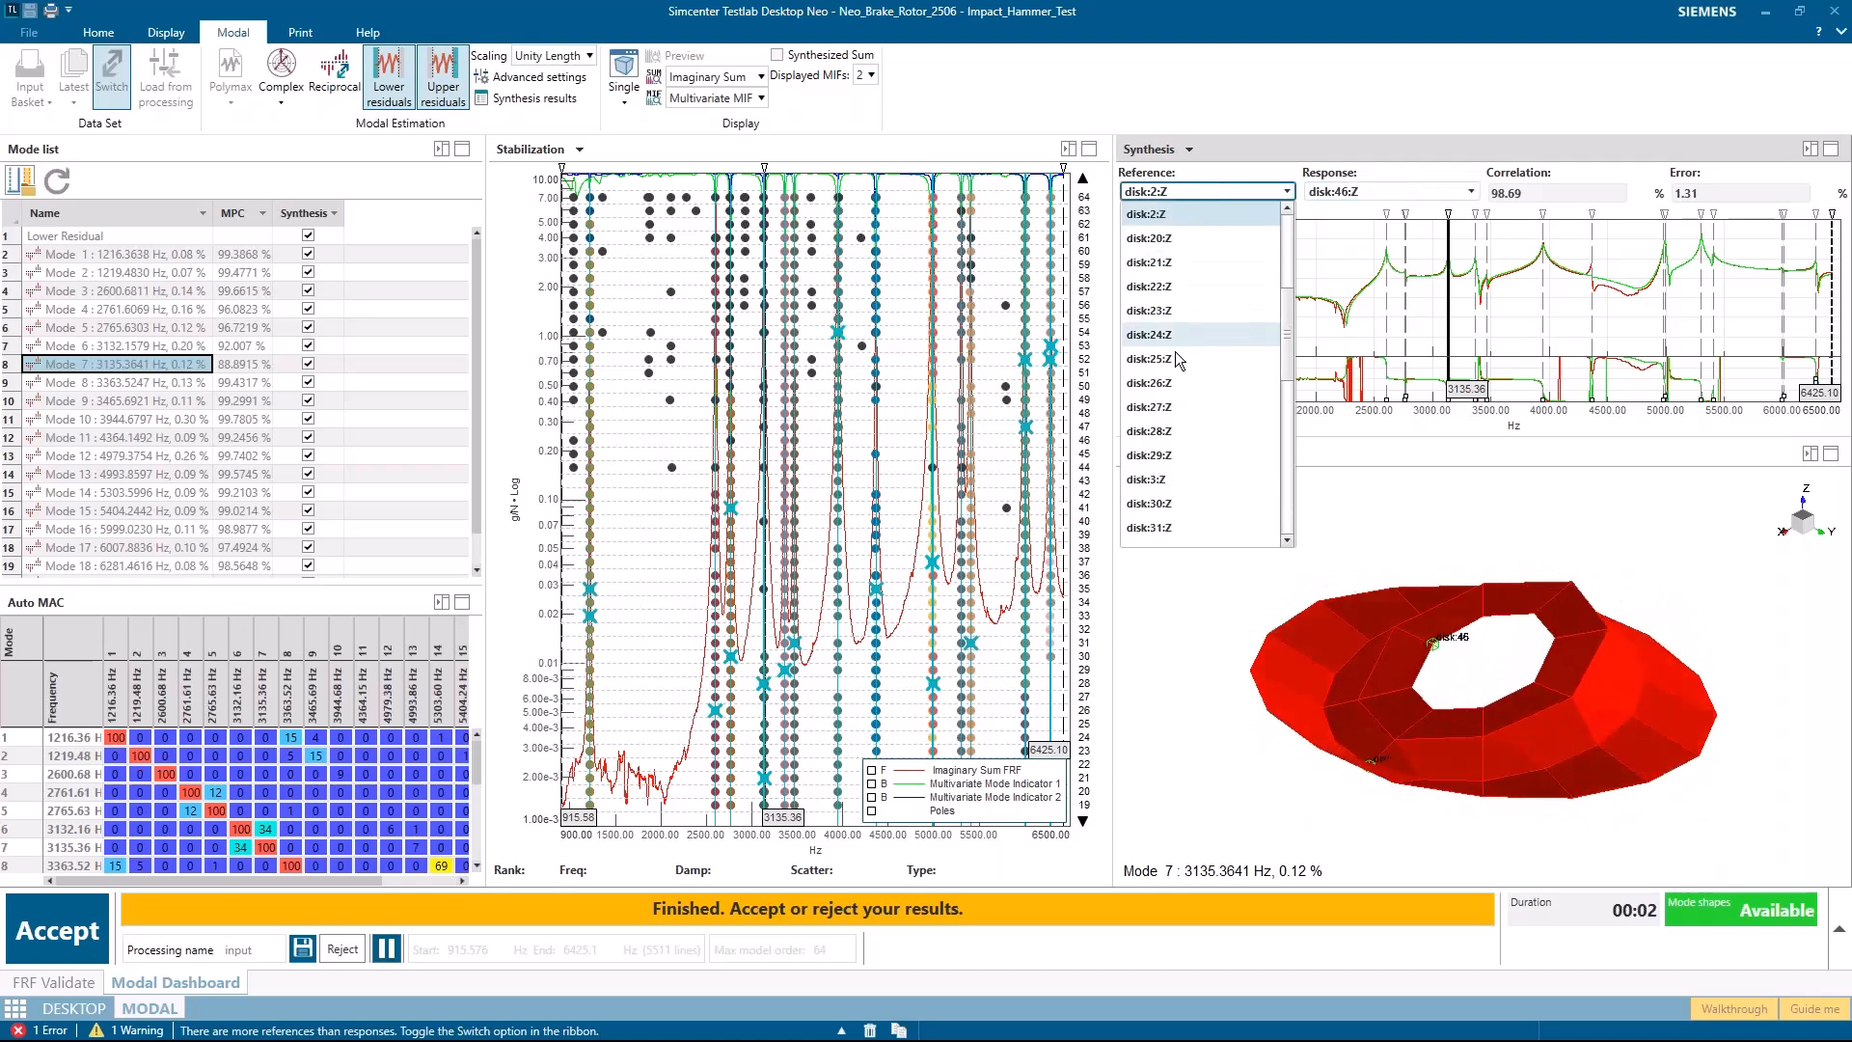
pyautogui.click(1176, 359)
pyautogui.click(1174, 200)
pyautogui.click(1171, 335)
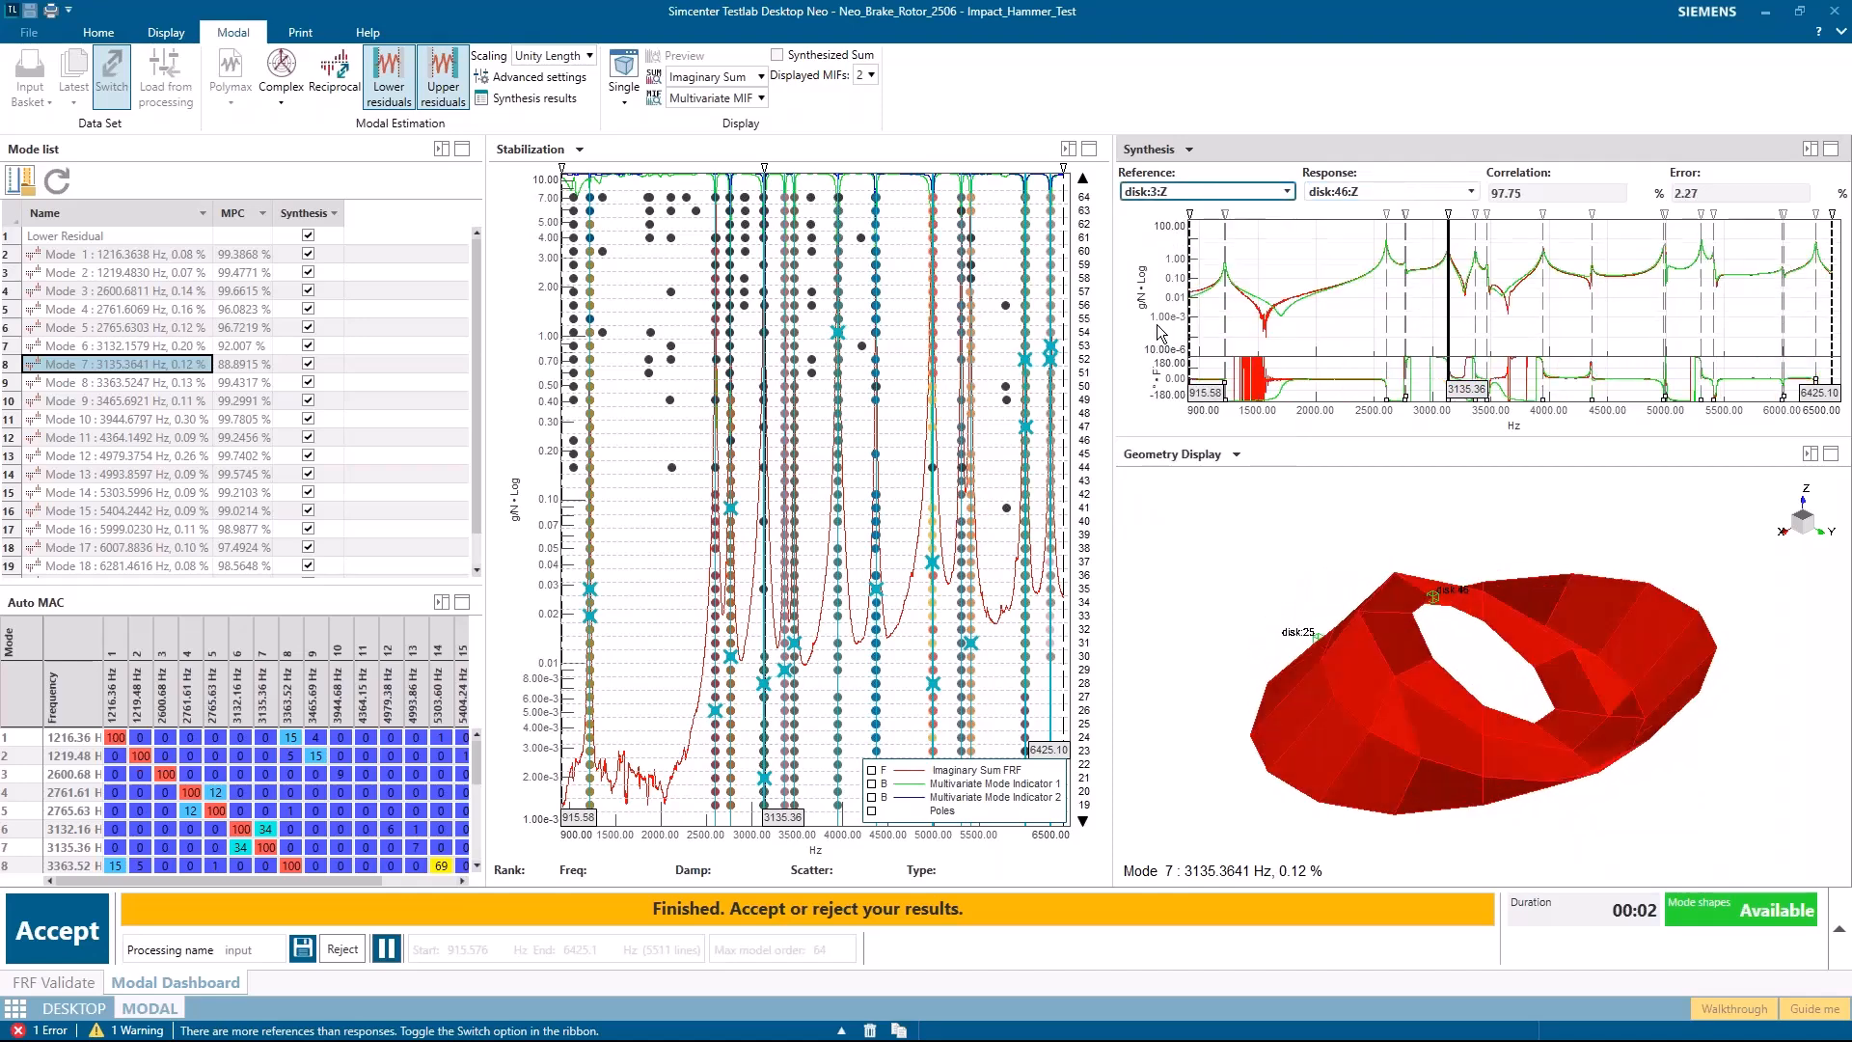
# Step: Compare measured and synthesized FRFs for response disk:46:Z with references disk:34:Z, disk:4:Z and disk:46:Z
pyautogui.click(1167, 198)
pyautogui.click(1166, 335)
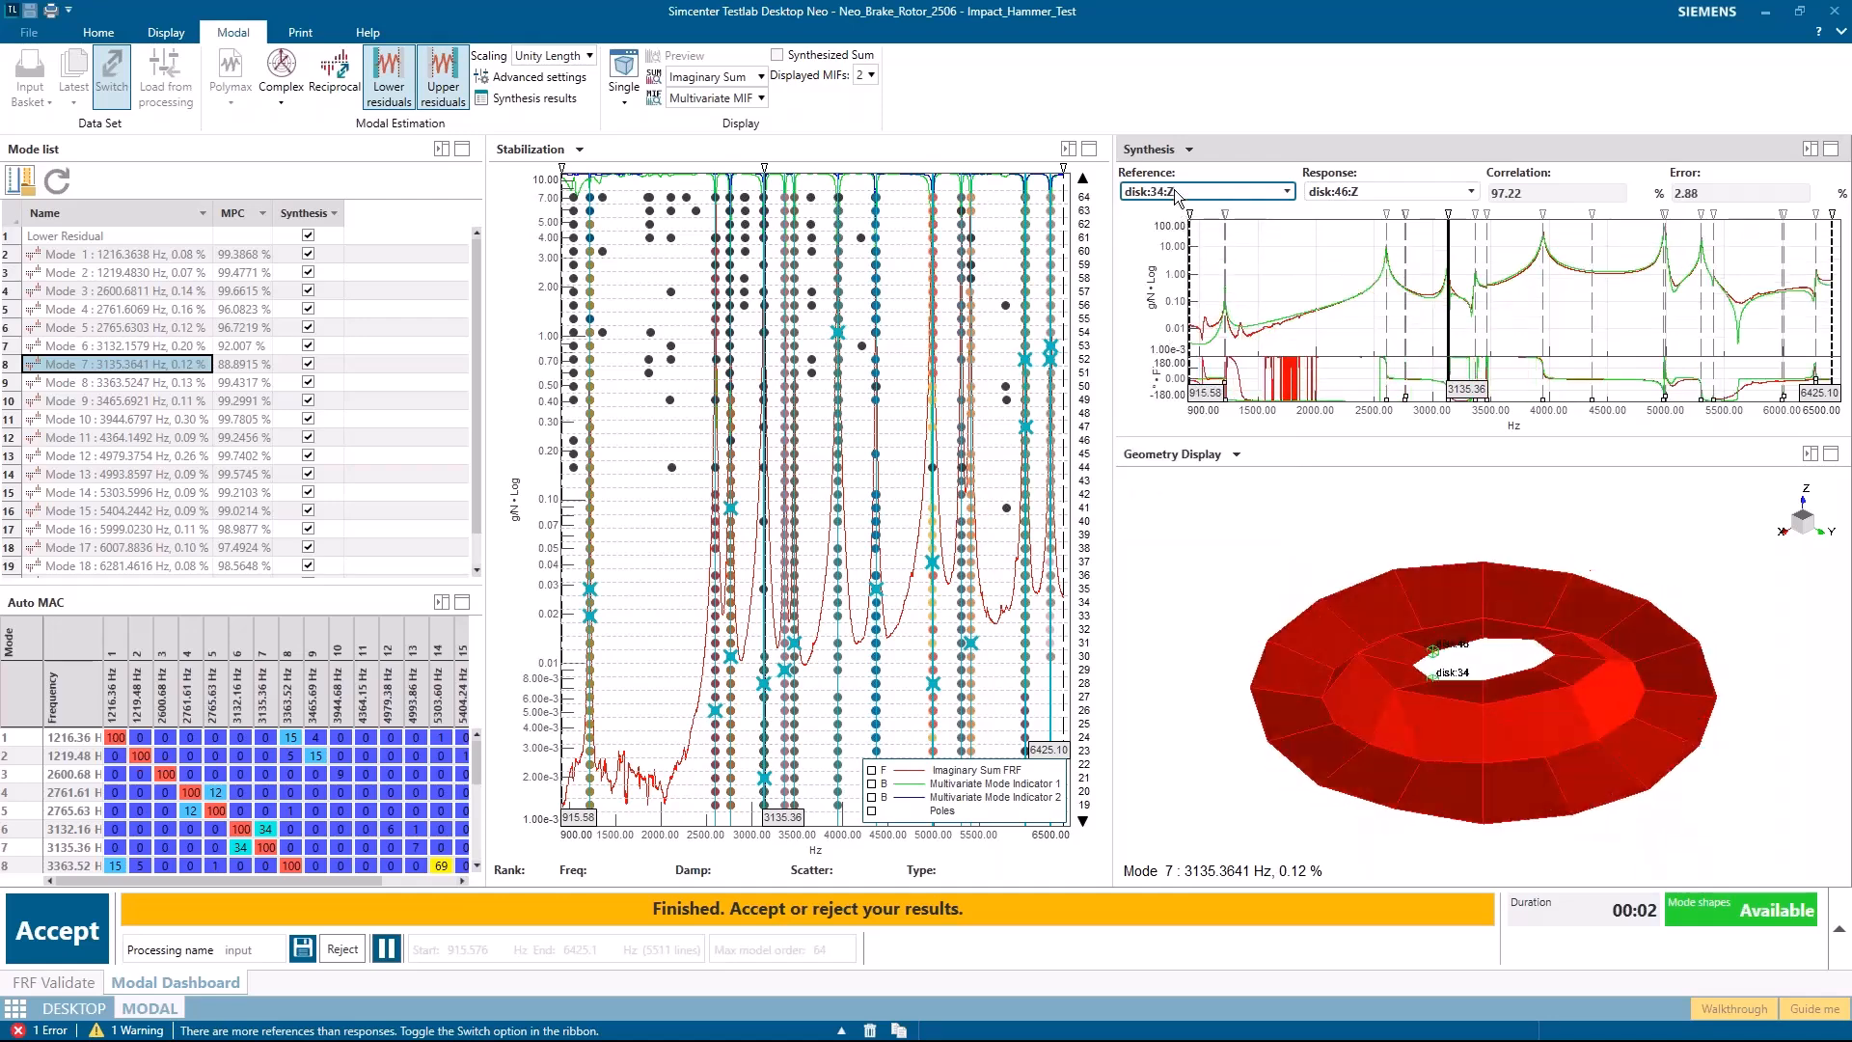
pyautogui.click(1179, 197)
pyautogui.click(1176, 355)
pyautogui.click(1179, 197)
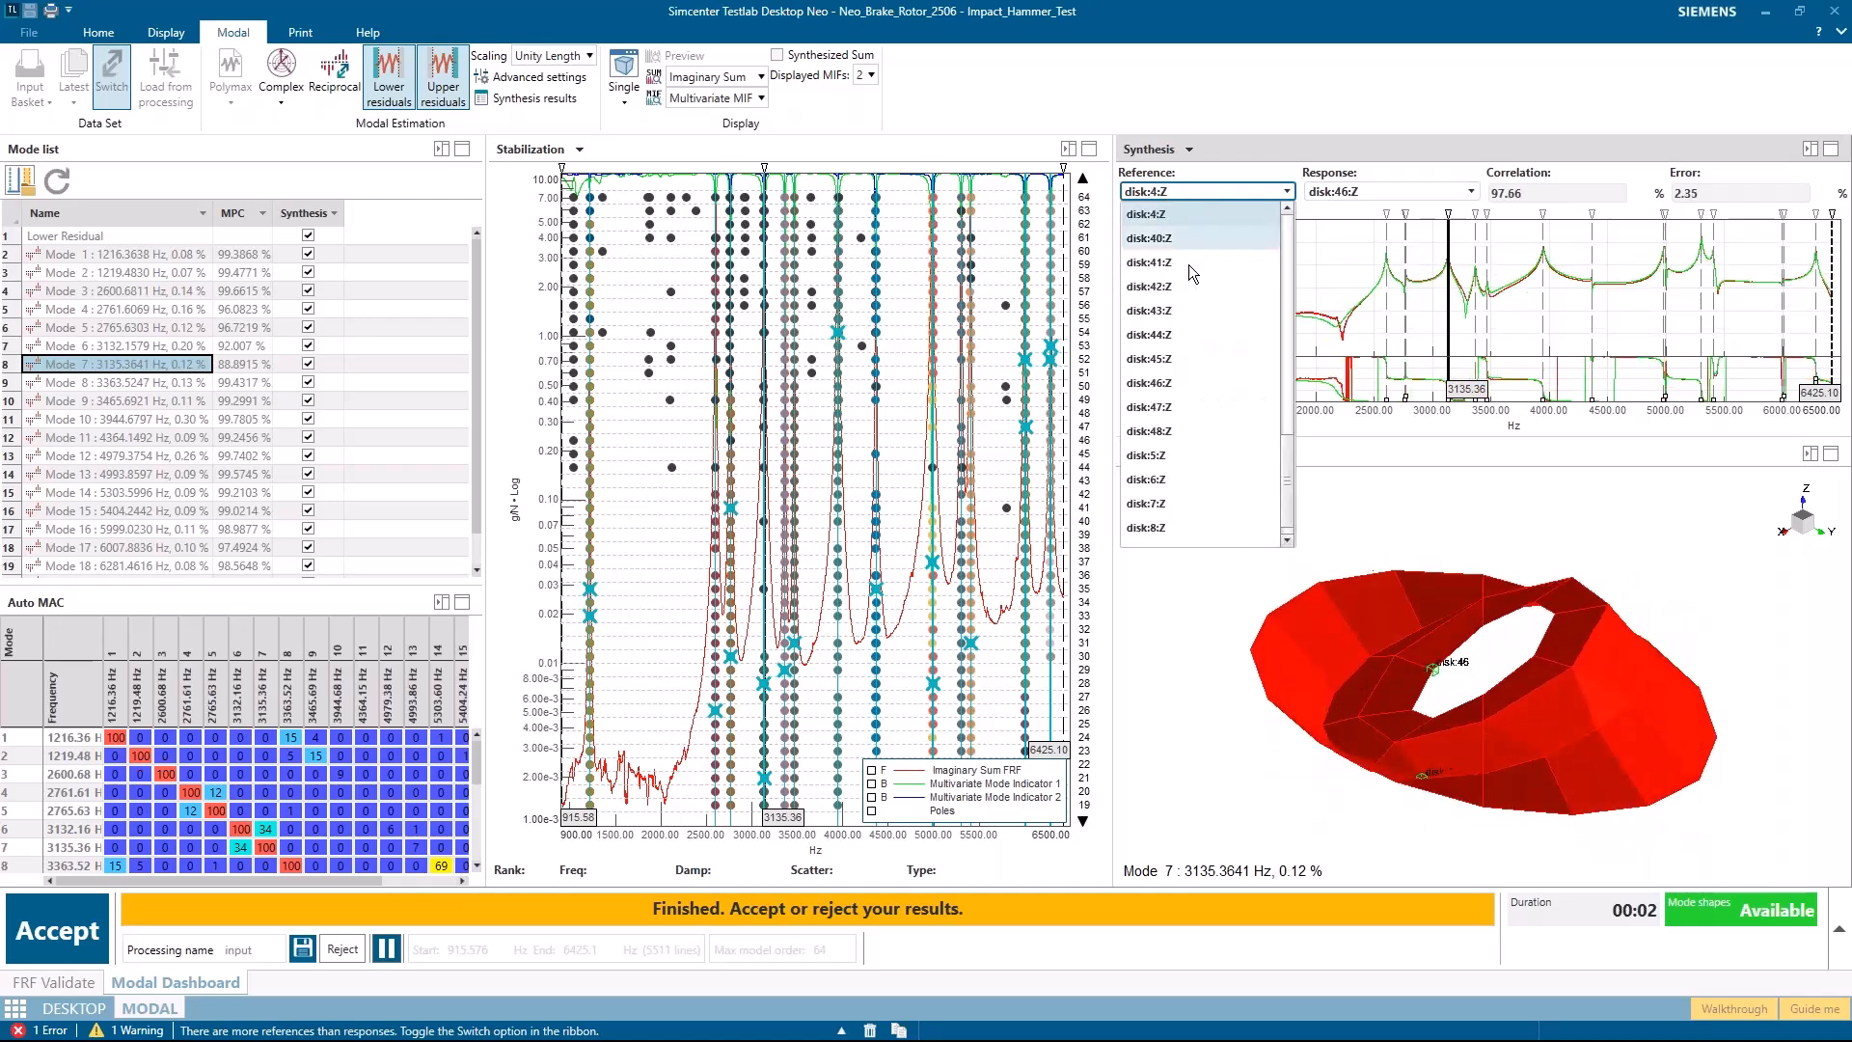
pyautogui.click(1170, 383)
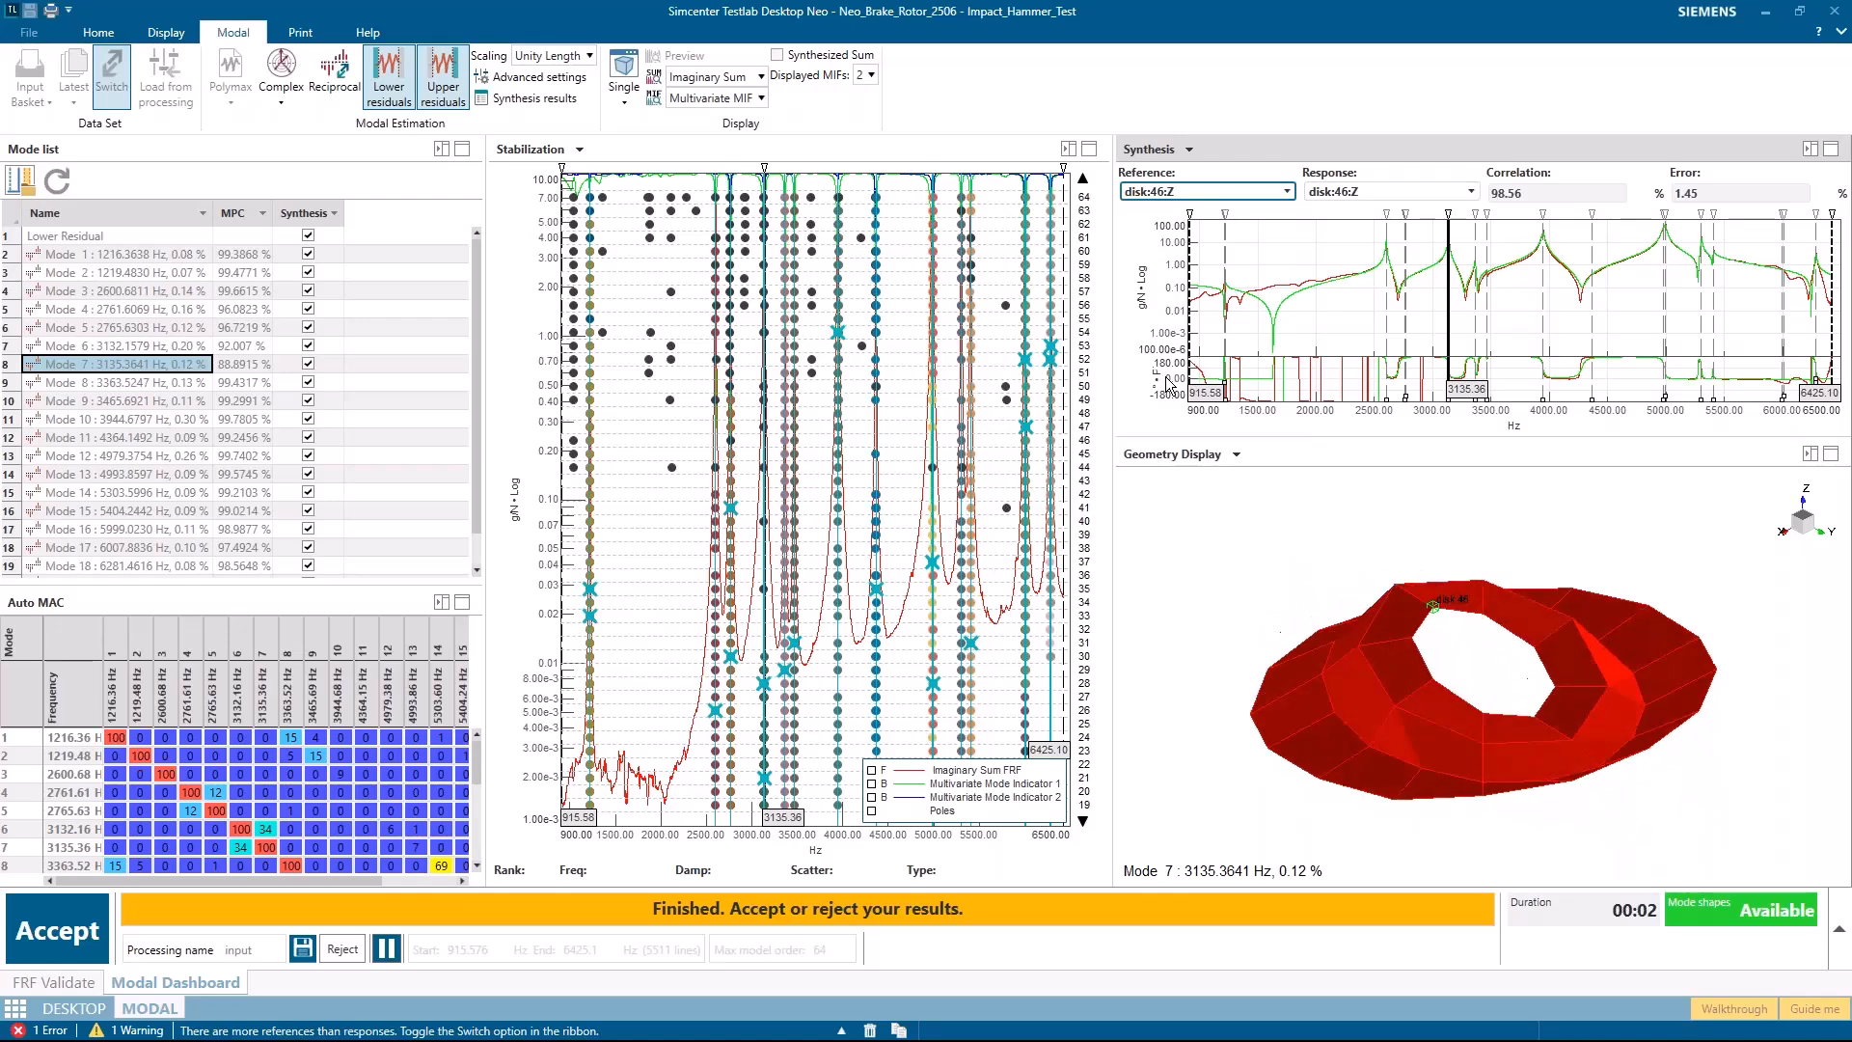
pyautogui.rightClick(1166, 373)
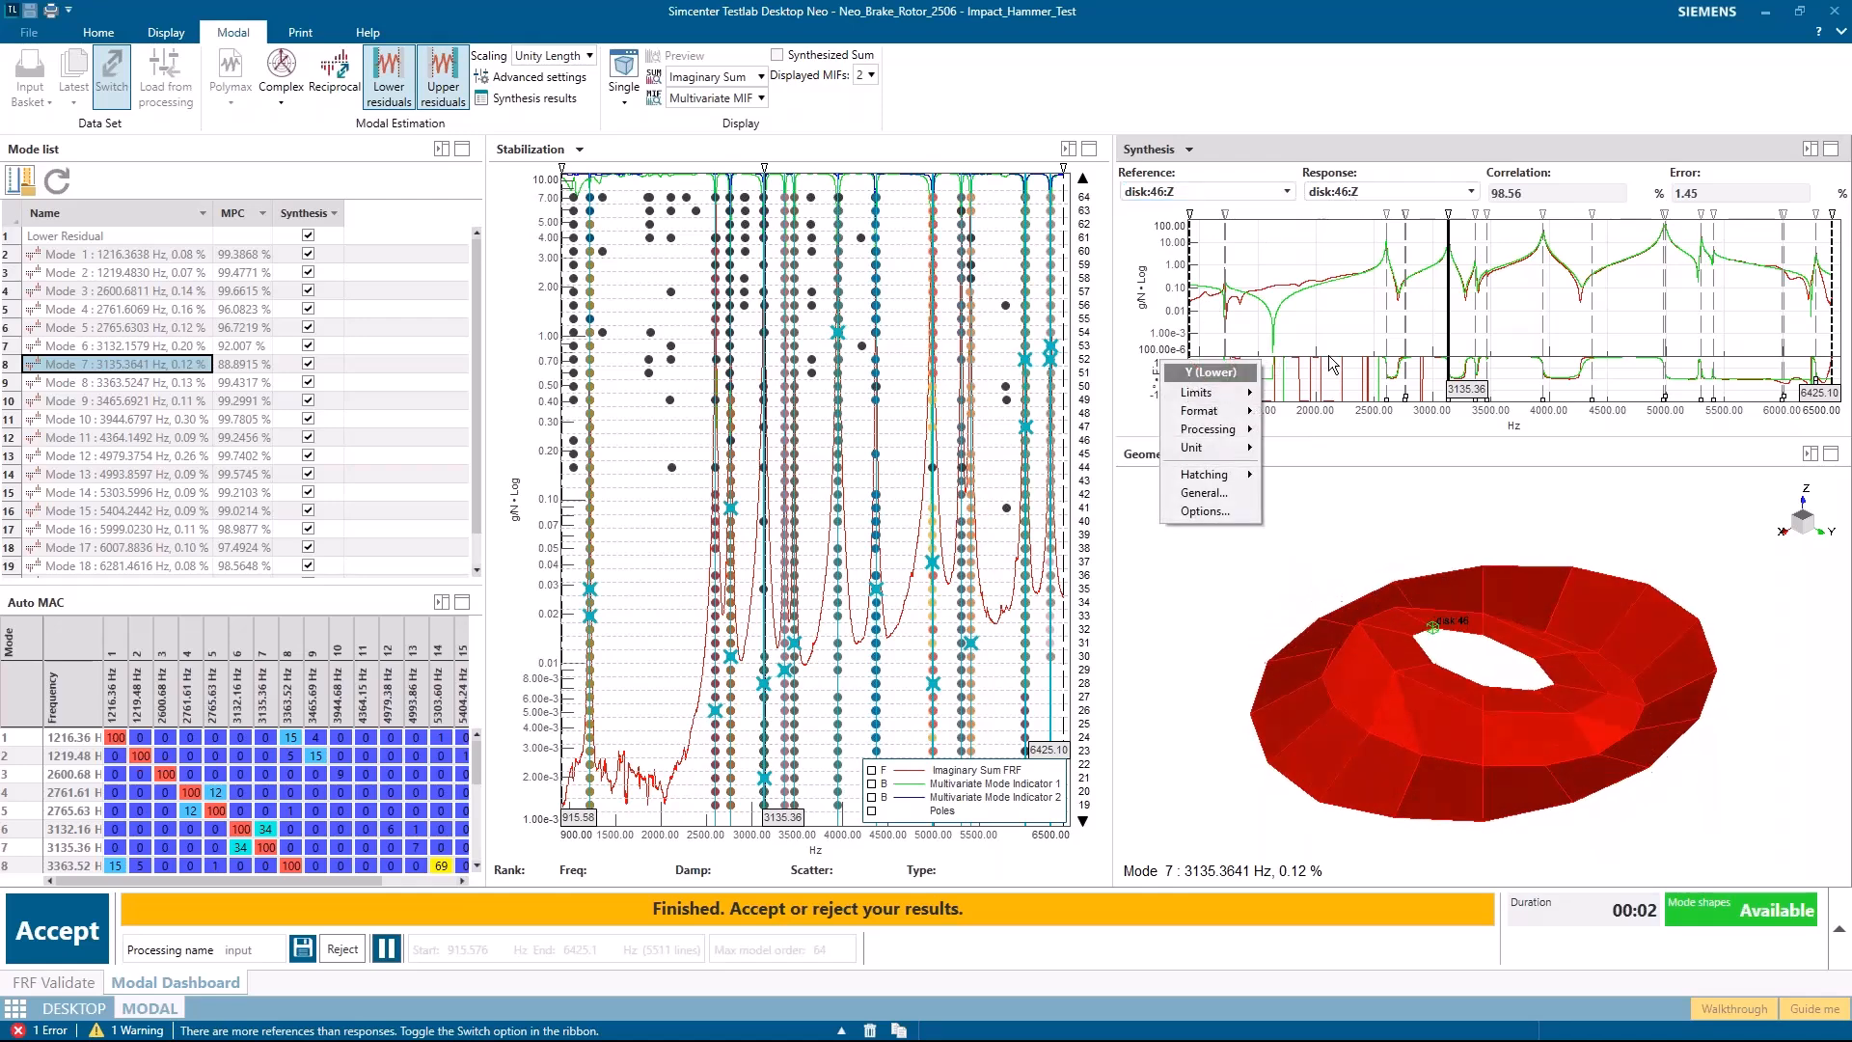
pyautogui.click(1493, 124)
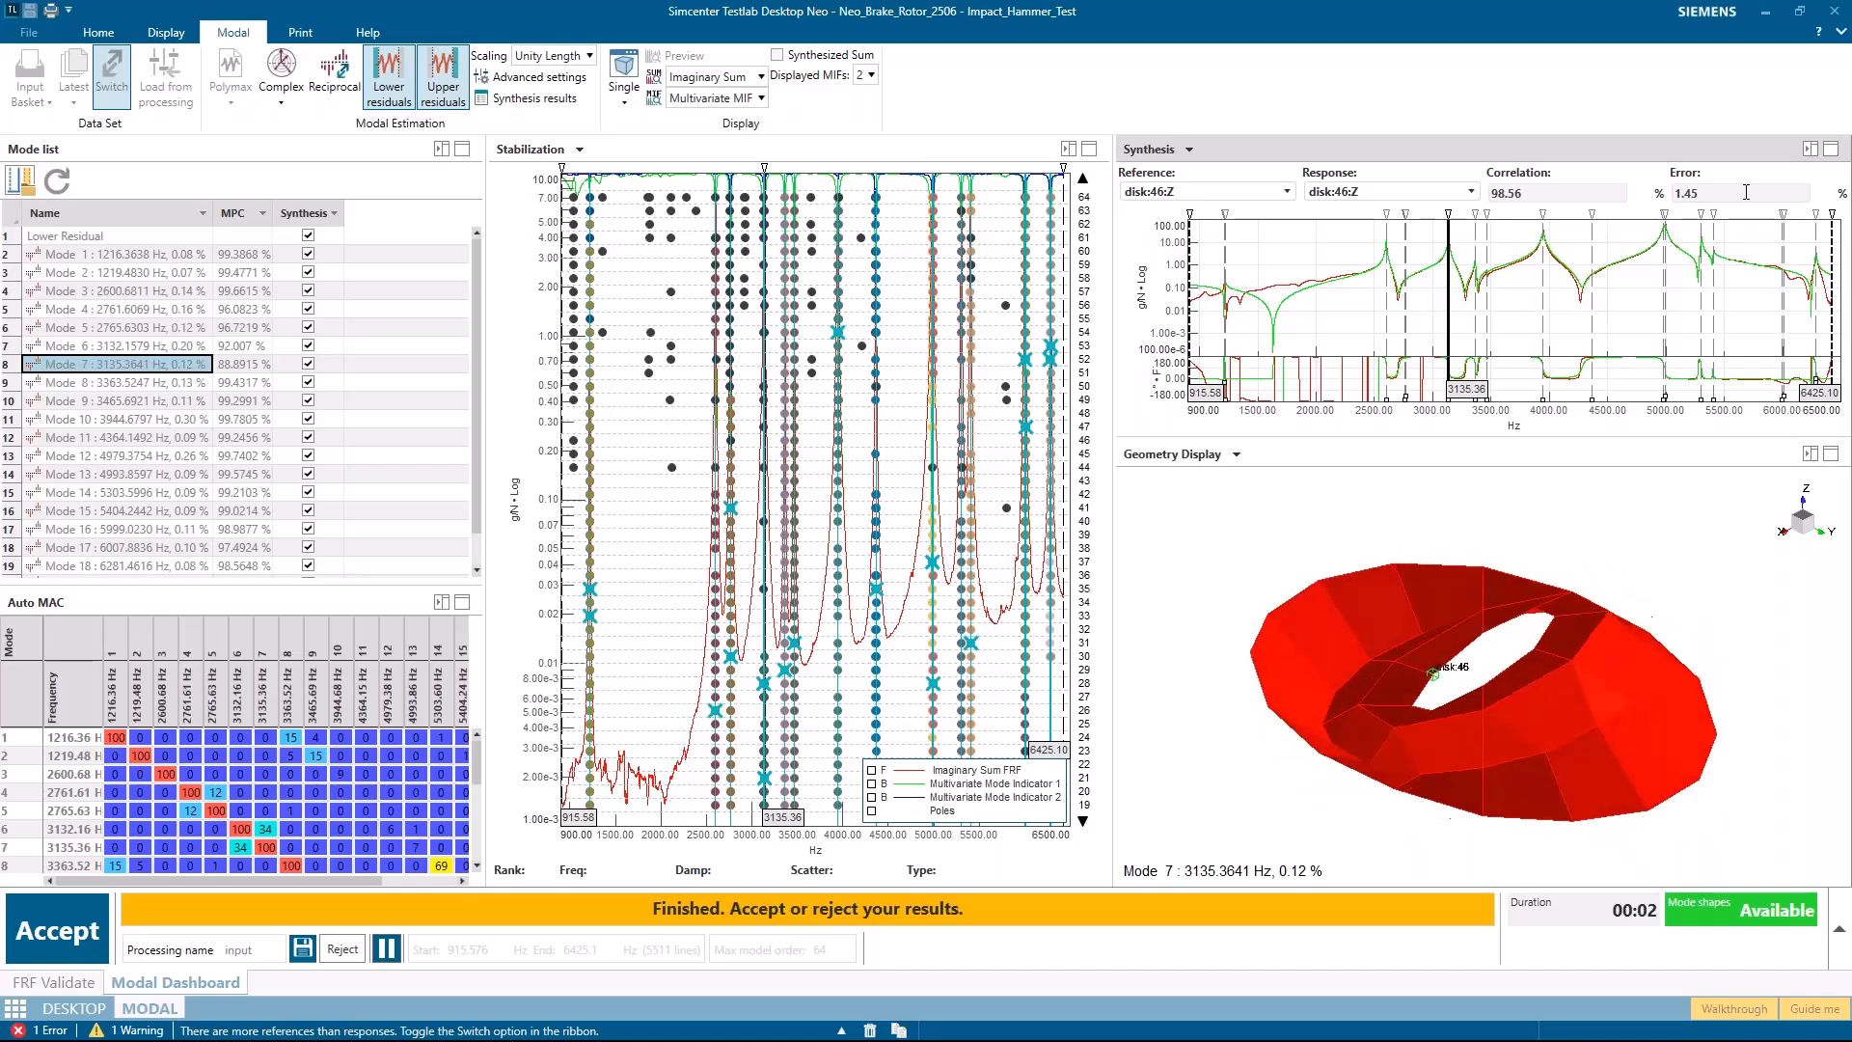
# Step: Open the synthesis results table and filter out the global, maximum and minimum correlation summary rows from its Reference column
pyautogui.click(540, 100)
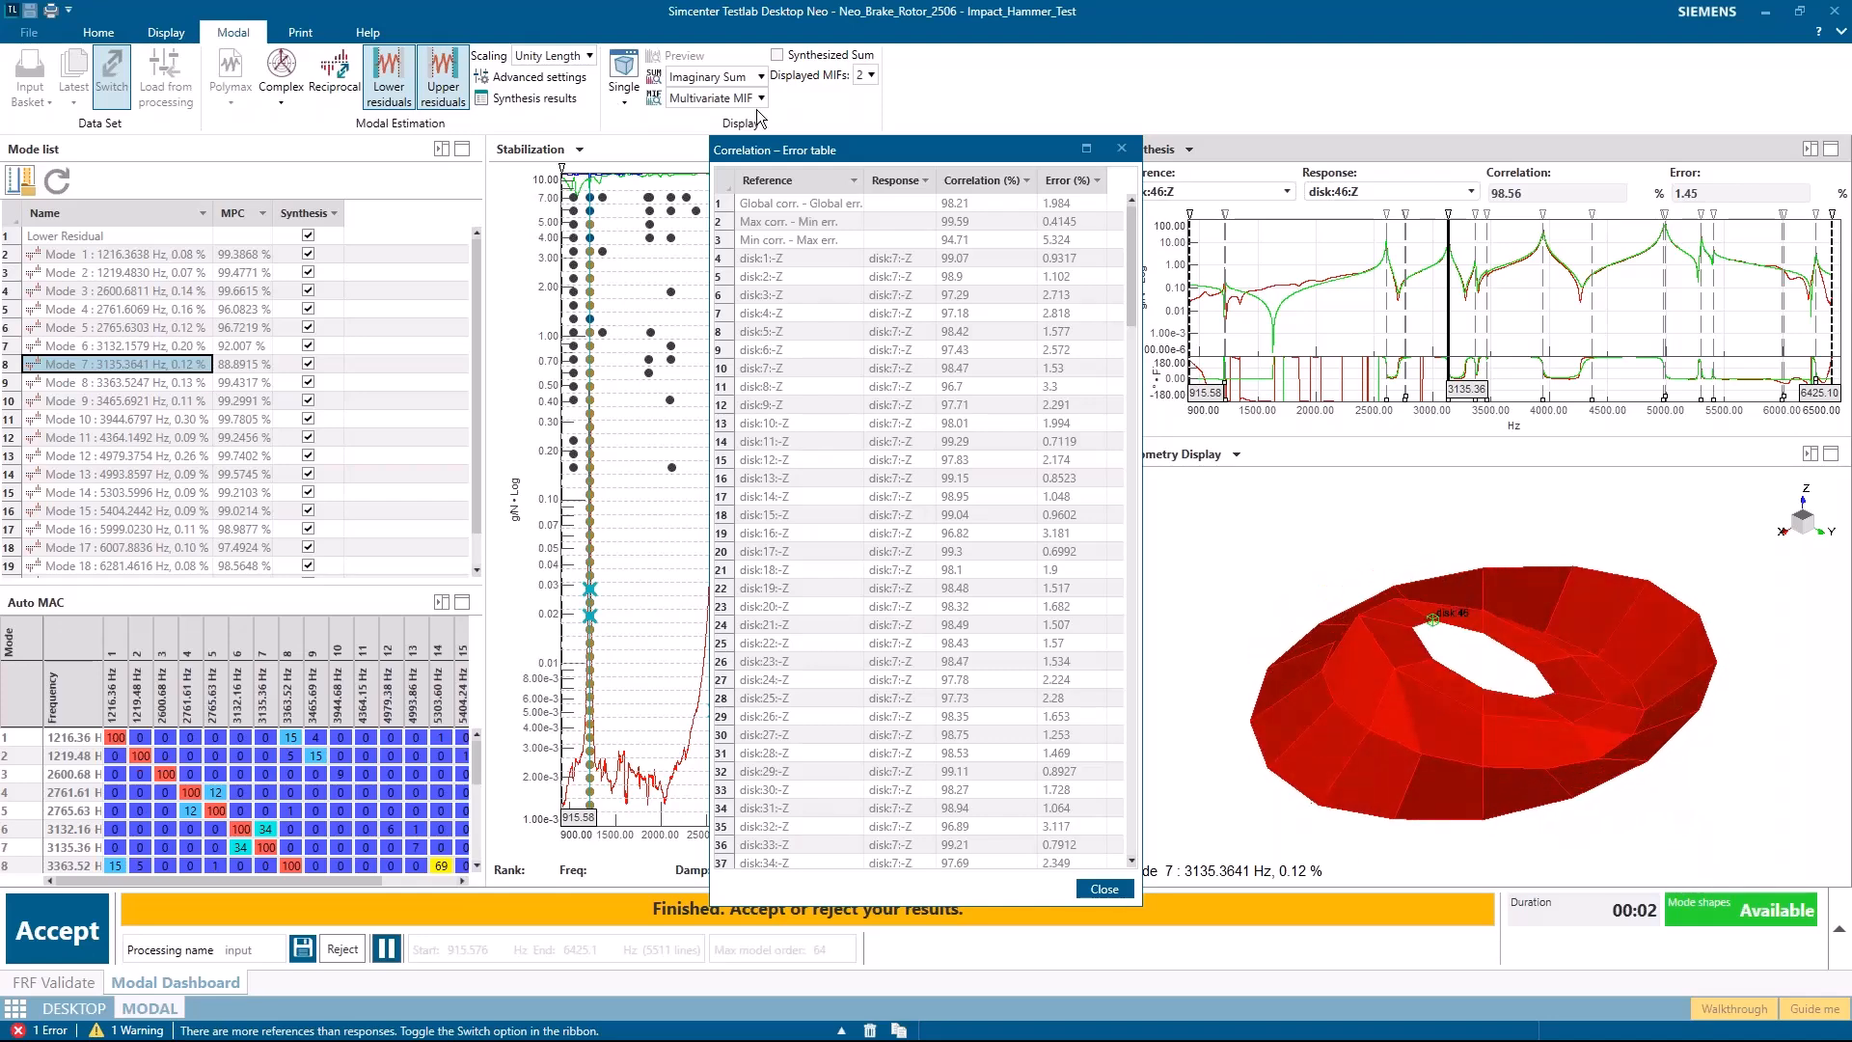
pyautogui.moveTo(808, 152); pyautogui.dragTo(673, 122)
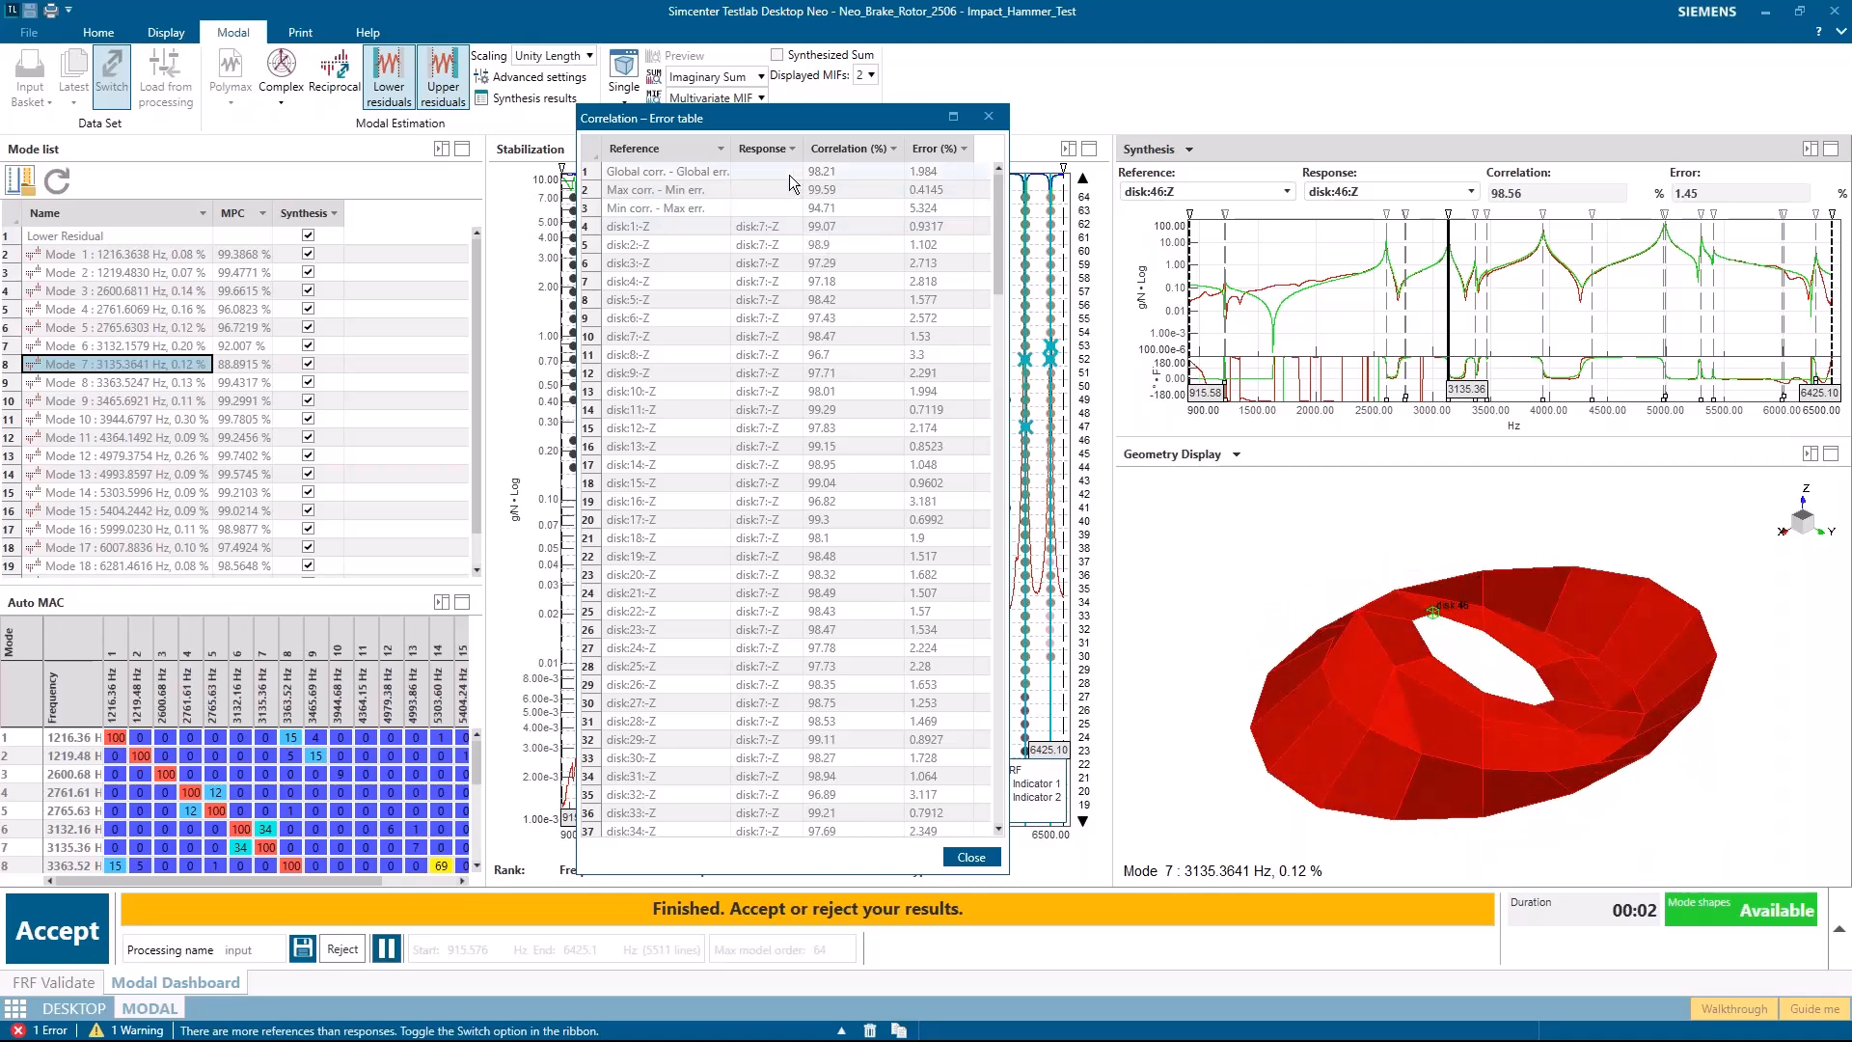
pyautogui.click(719, 149)
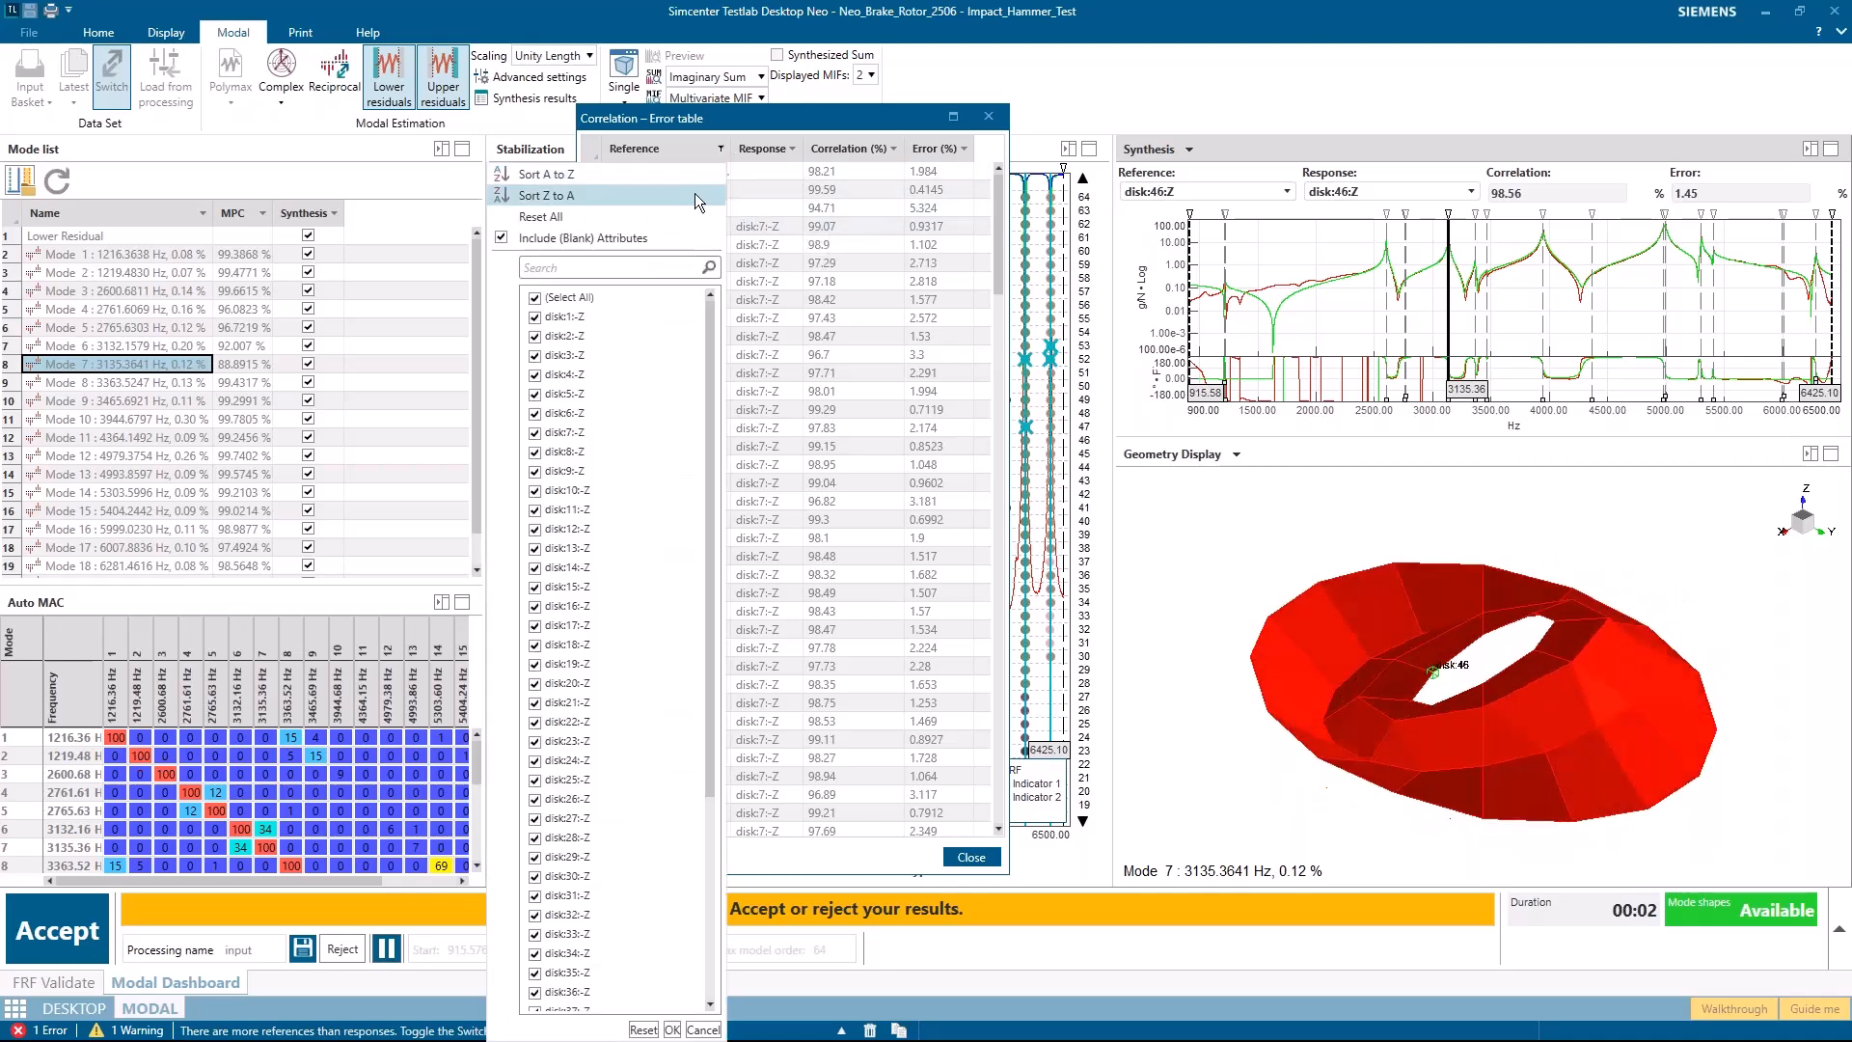
pyautogui.moveTo(707, 340); pyautogui.dragTo(697, 861)
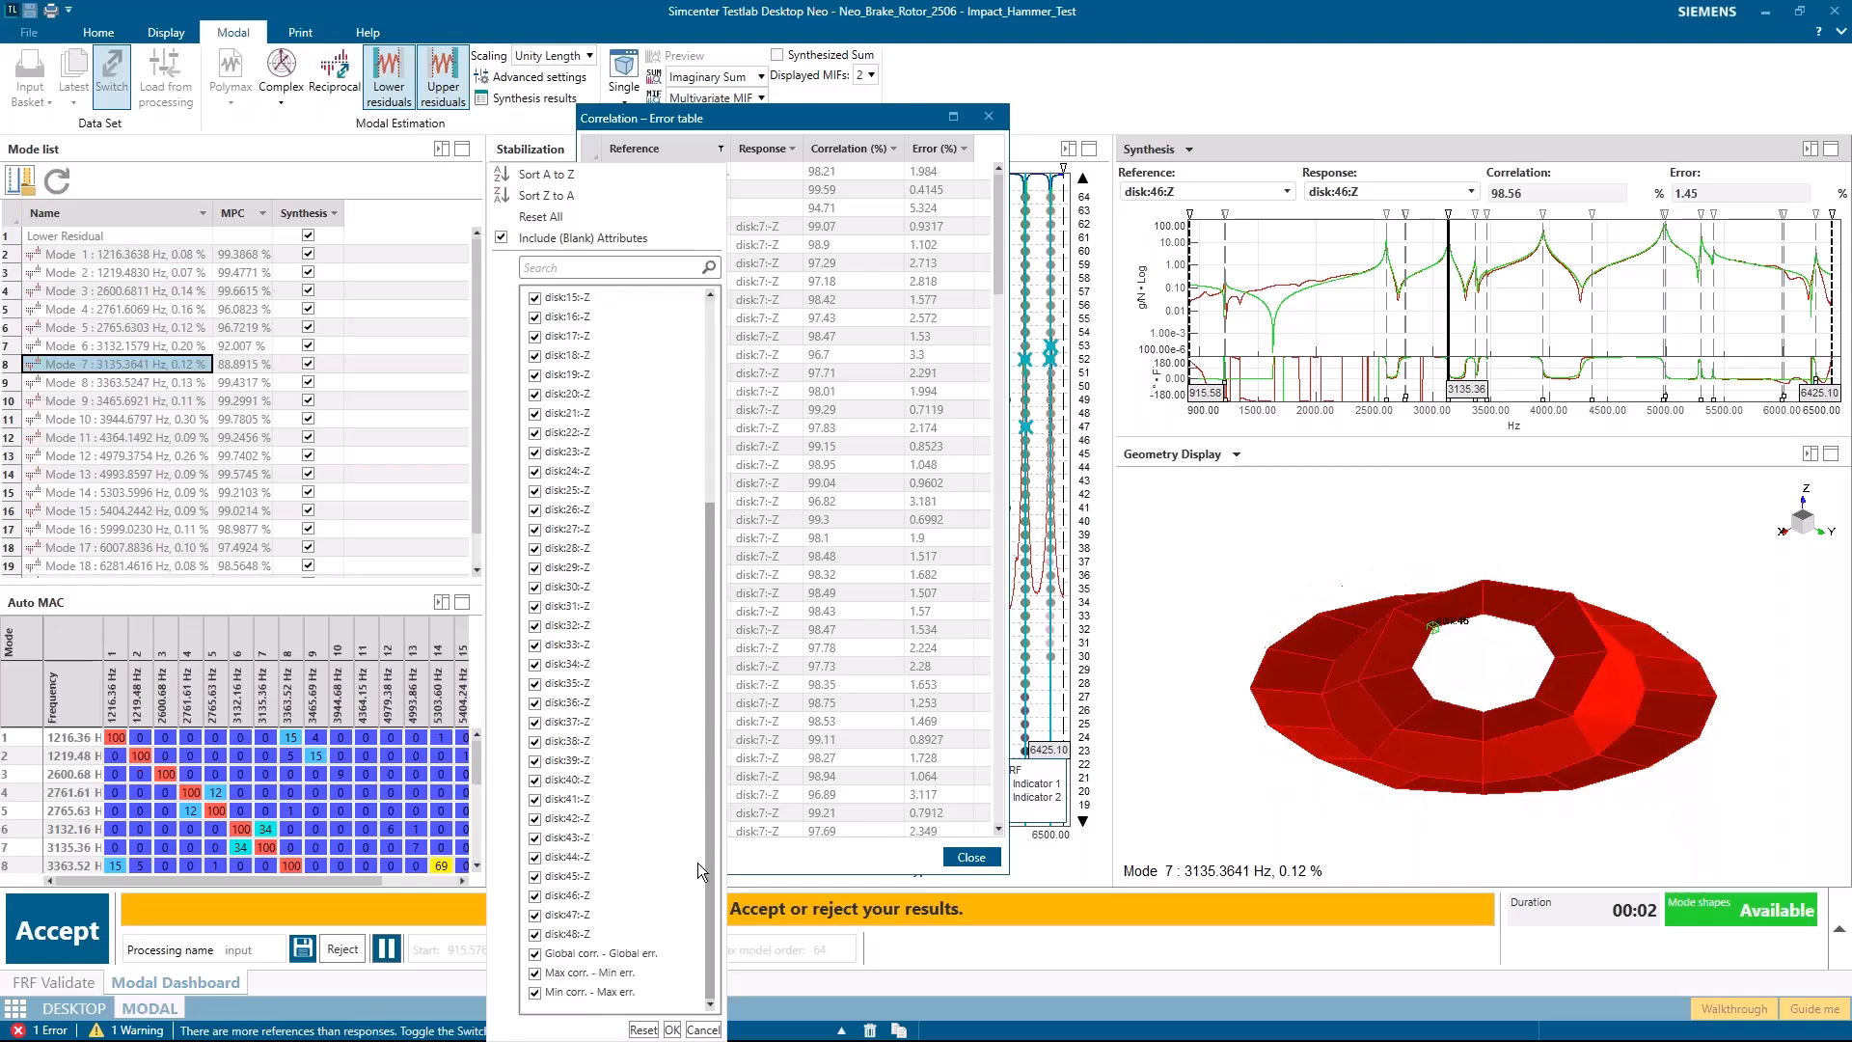
pyautogui.click(535, 973)
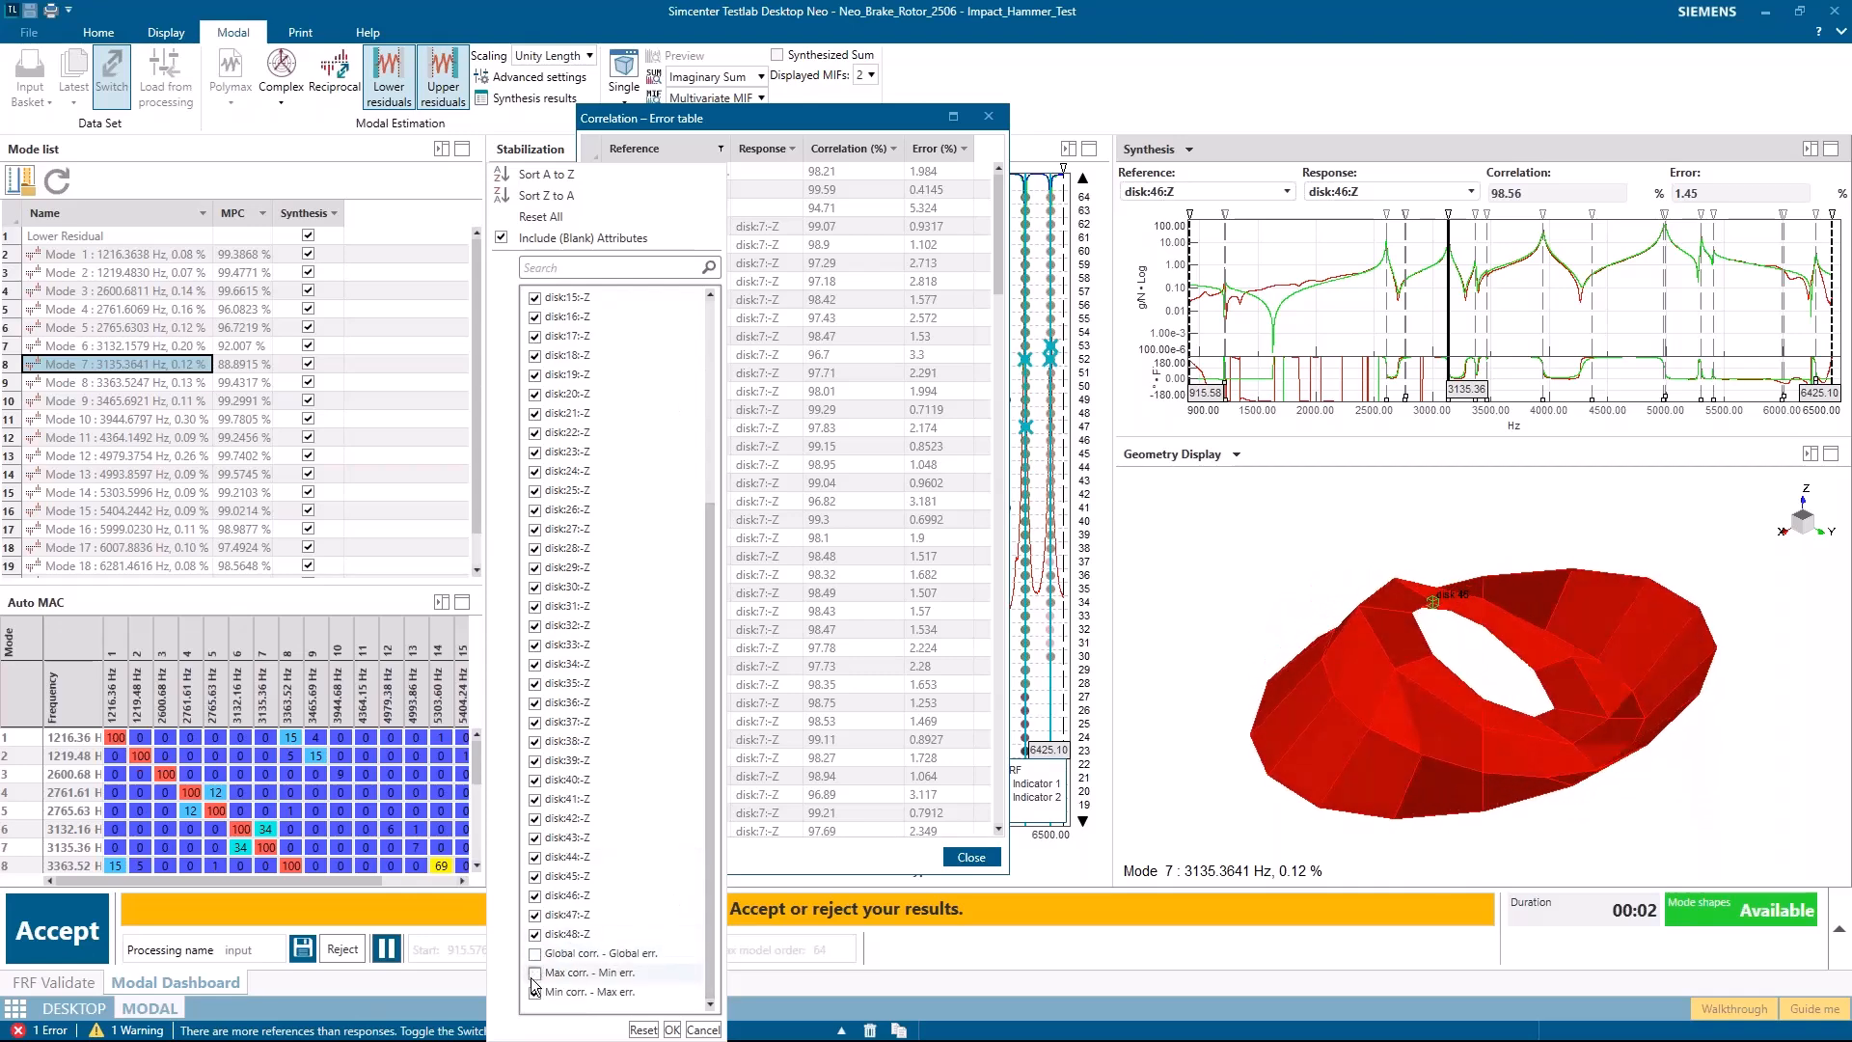
pyautogui.click(535, 992)
pyautogui.click(673, 1030)
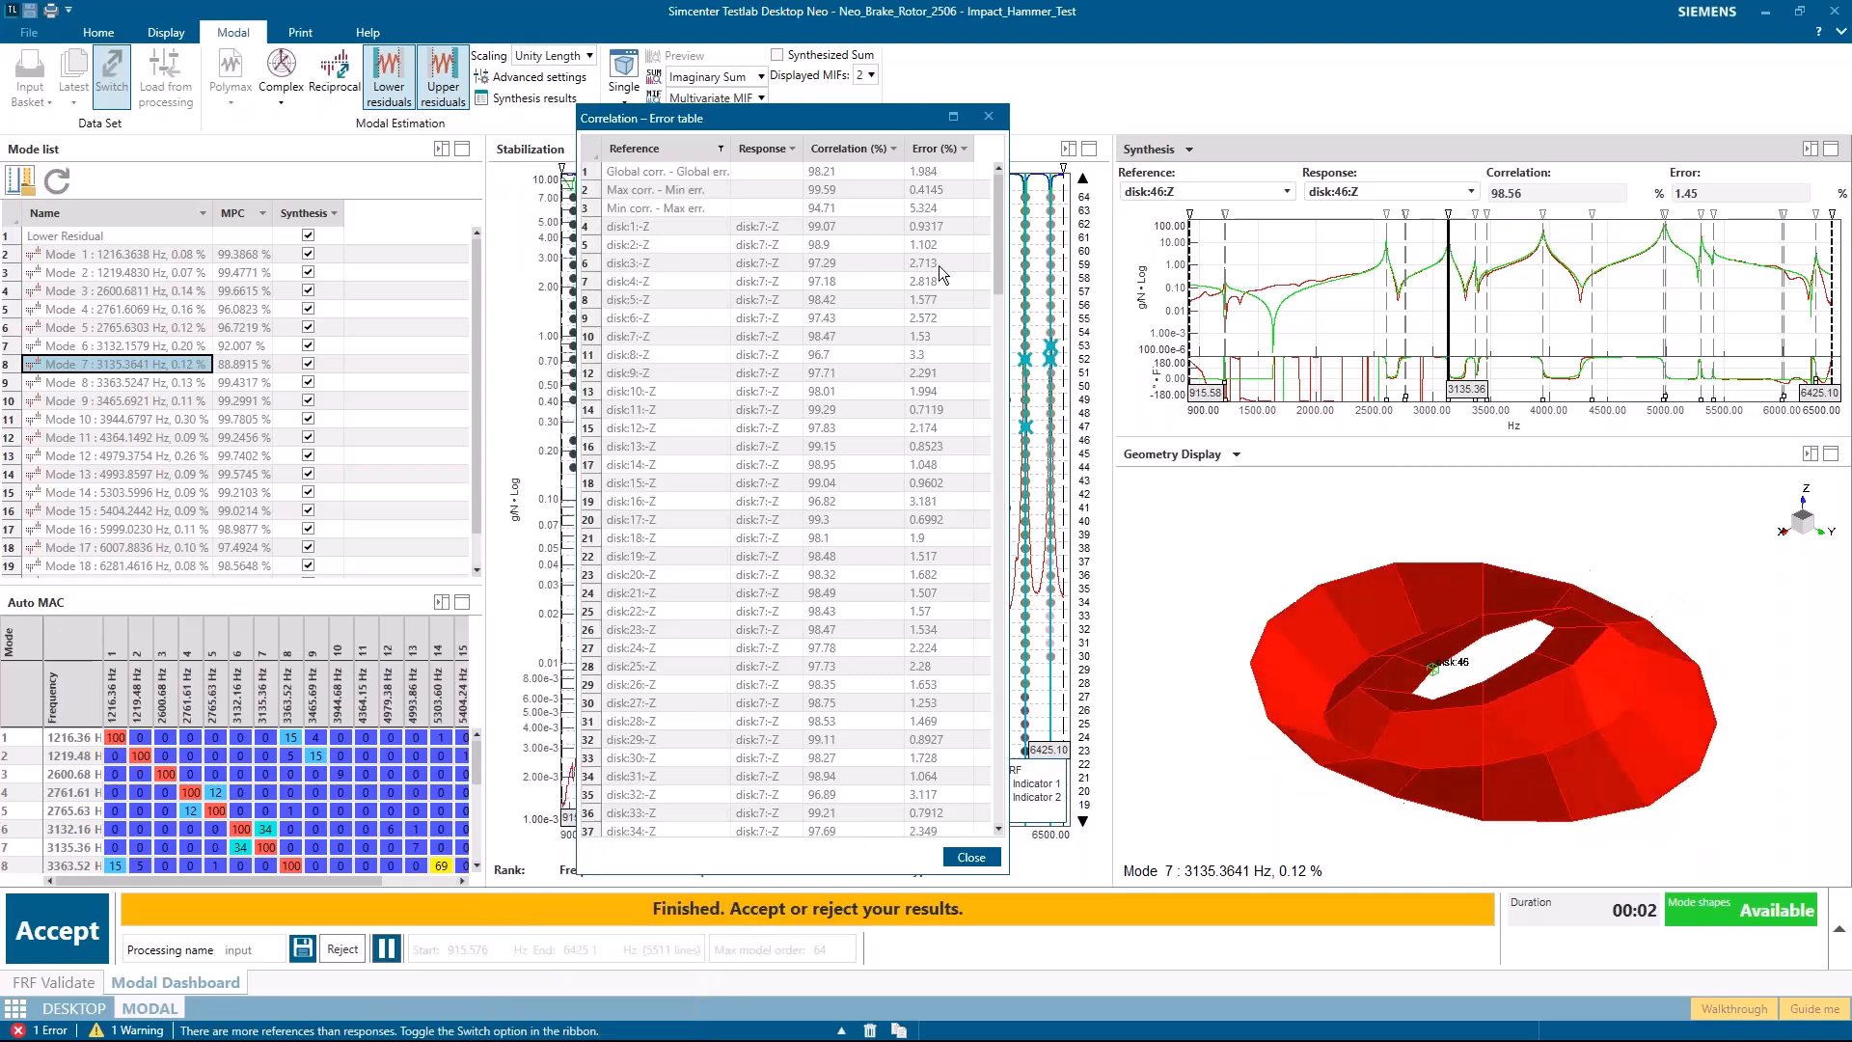
# Step: Sort the correlation–error table by correlation in descending, ascending and again descending order to examine the best and worst FRFs
pyautogui.click(896, 149)
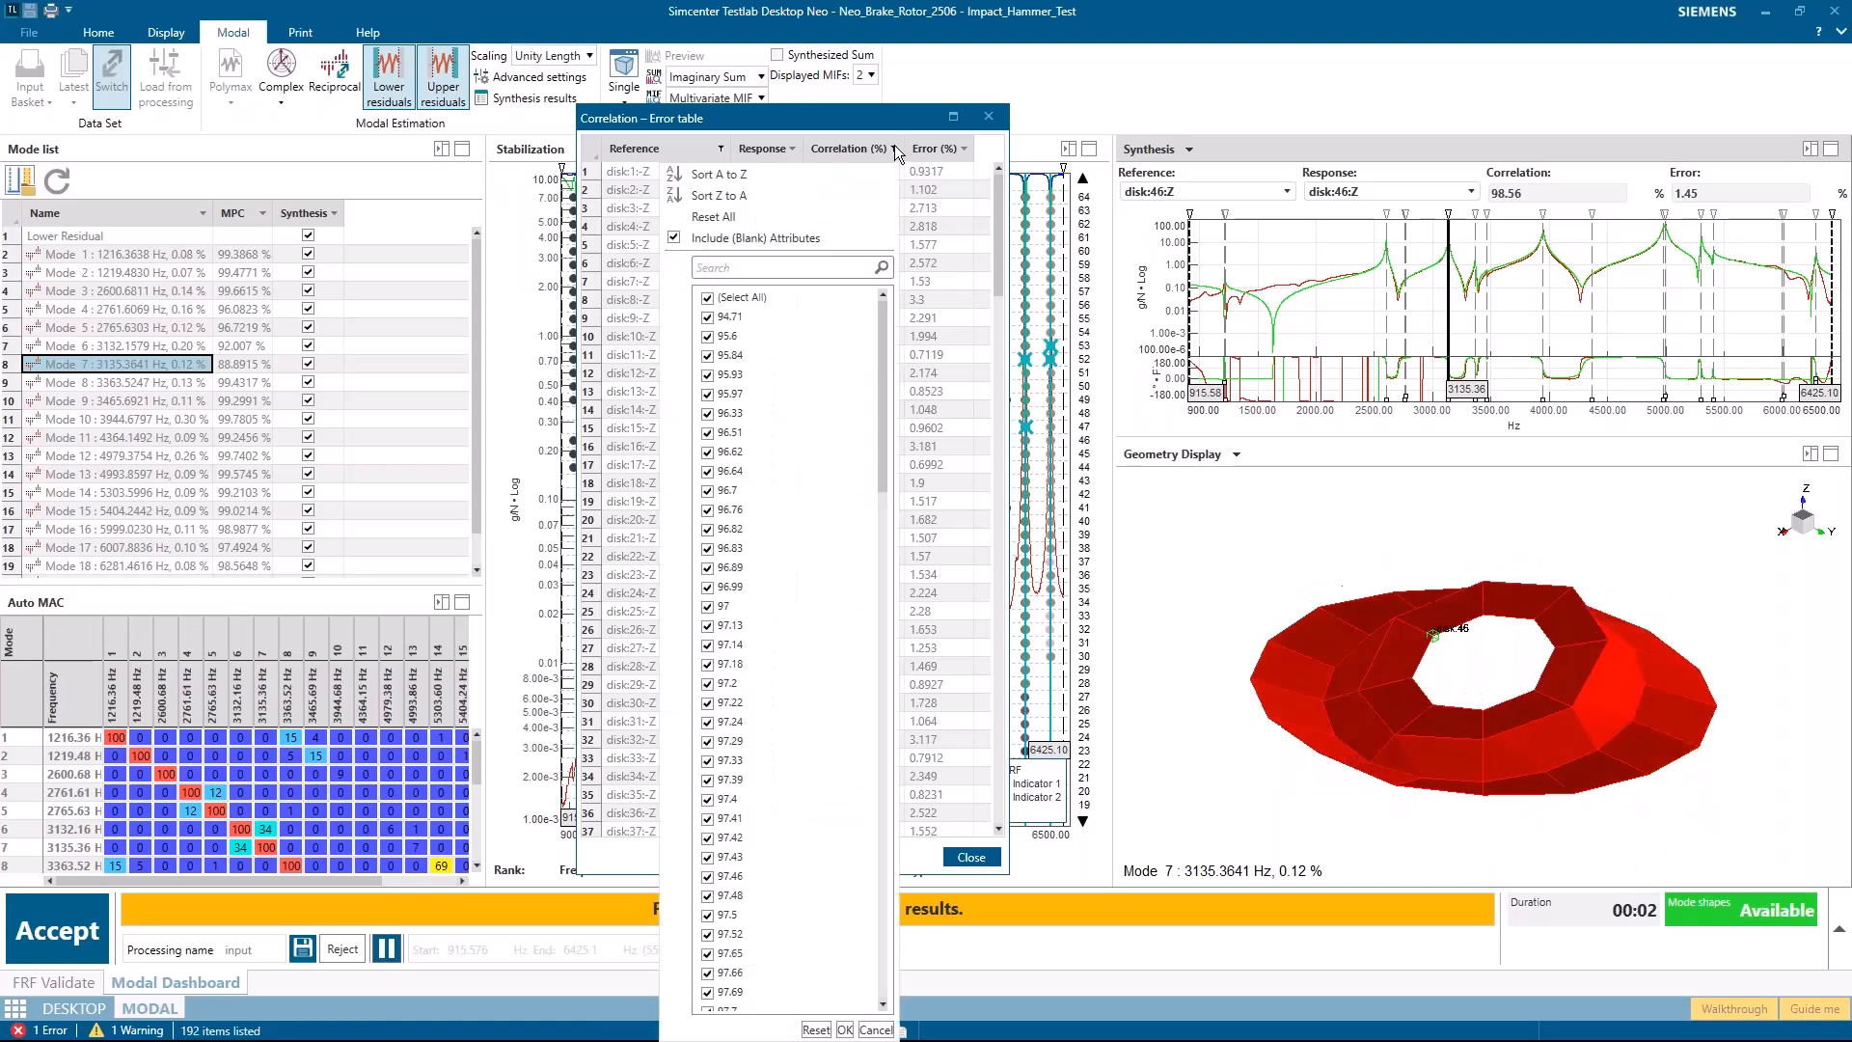
pyautogui.click(743, 194)
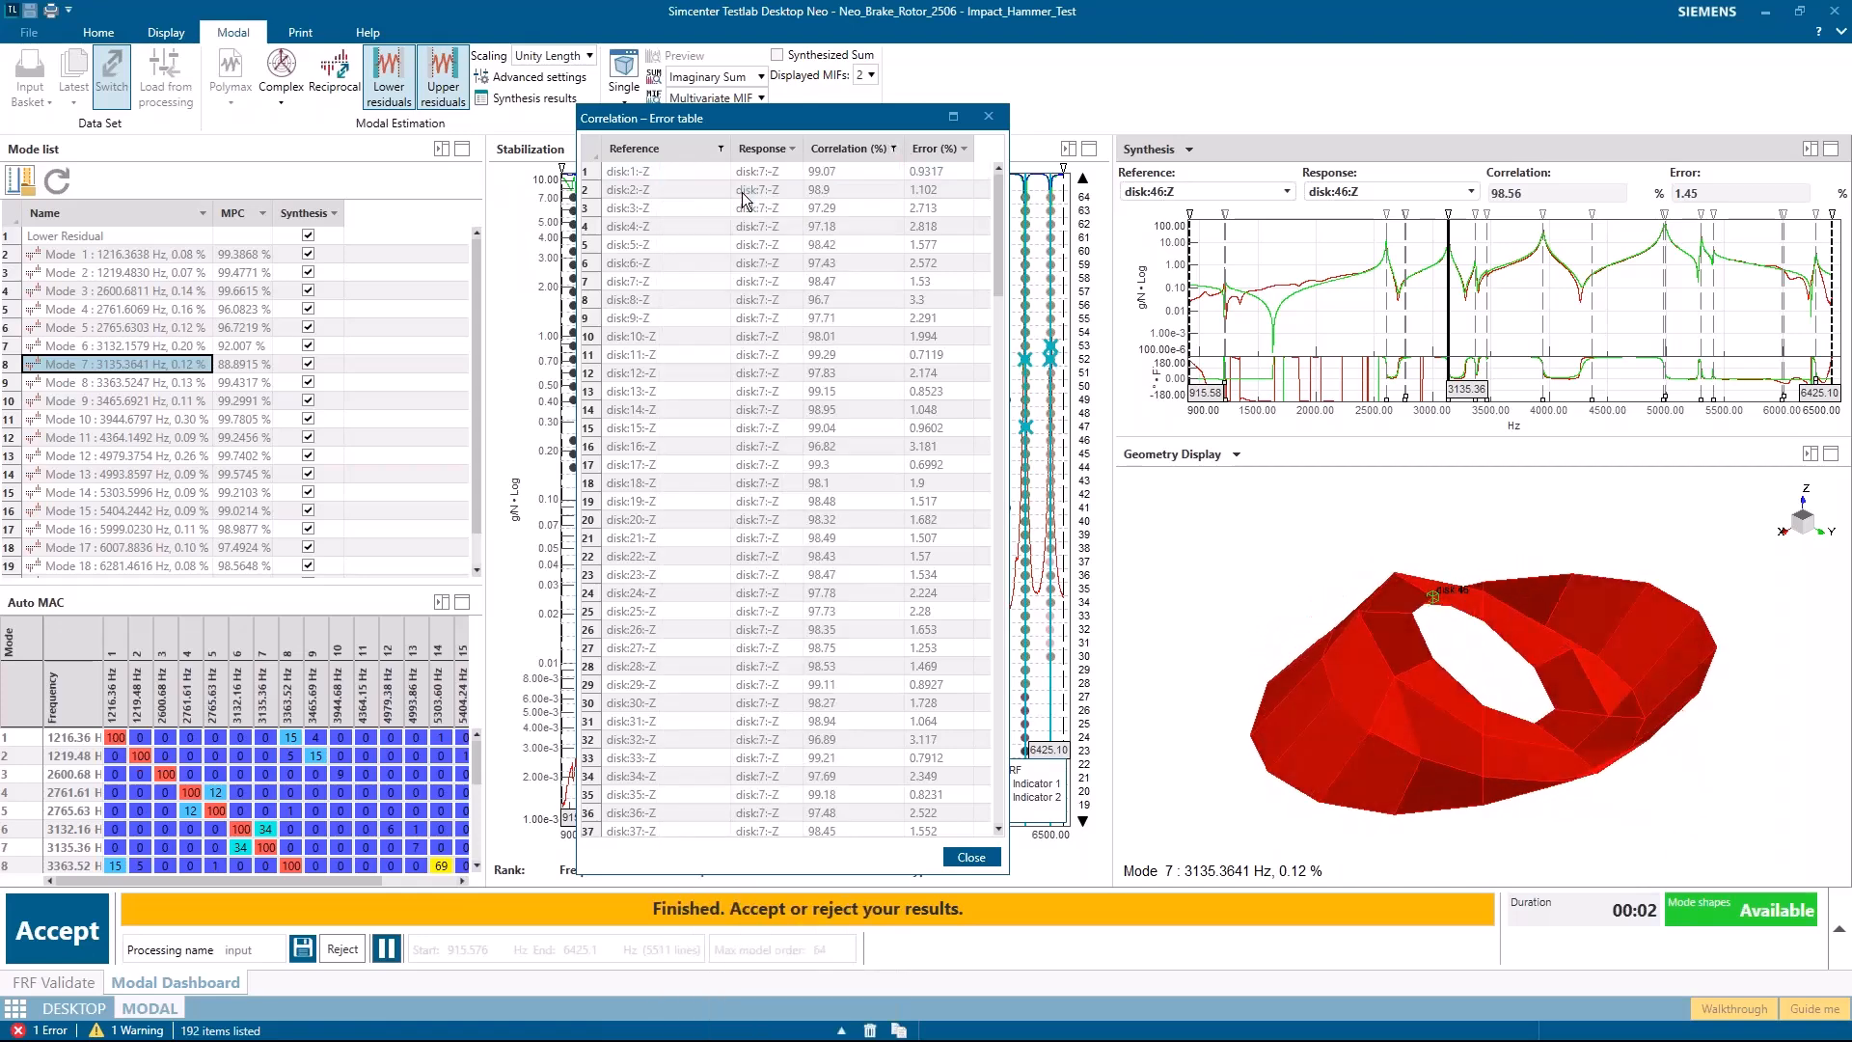
pyautogui.click(895, 148)
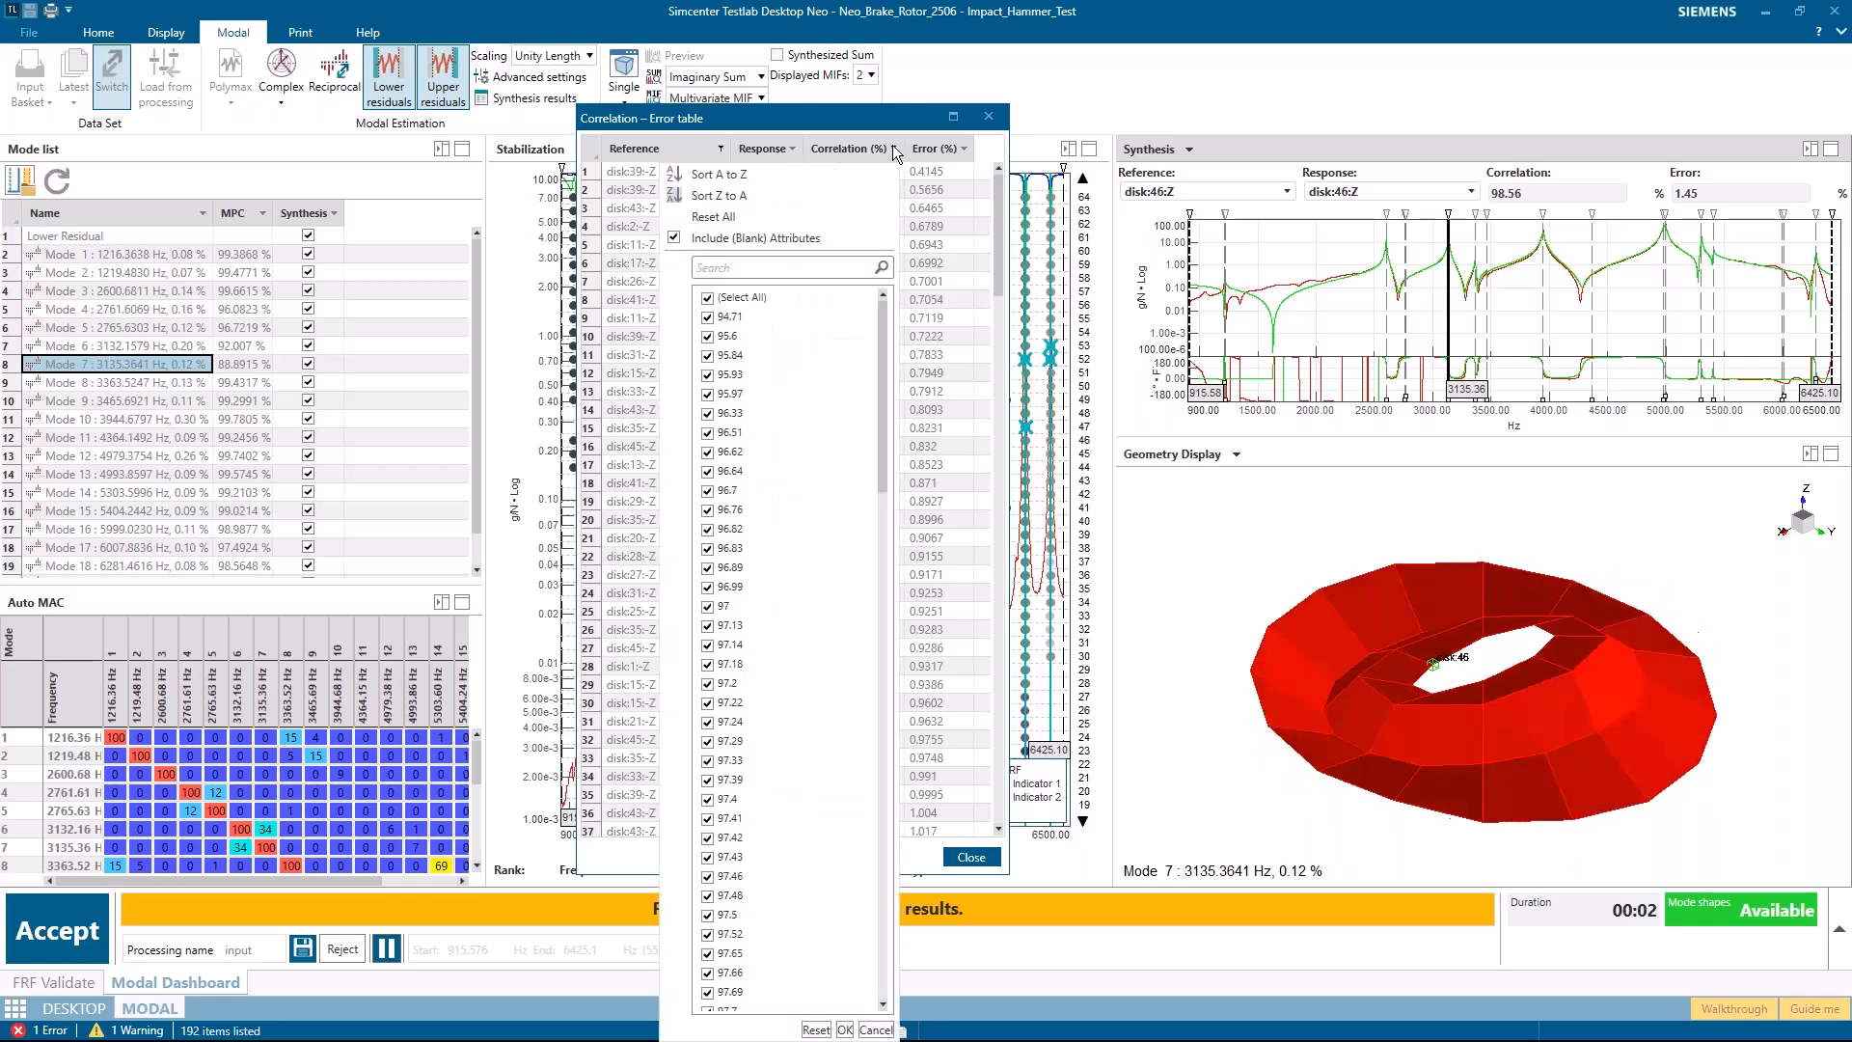
pyautogui.click(818, 176)
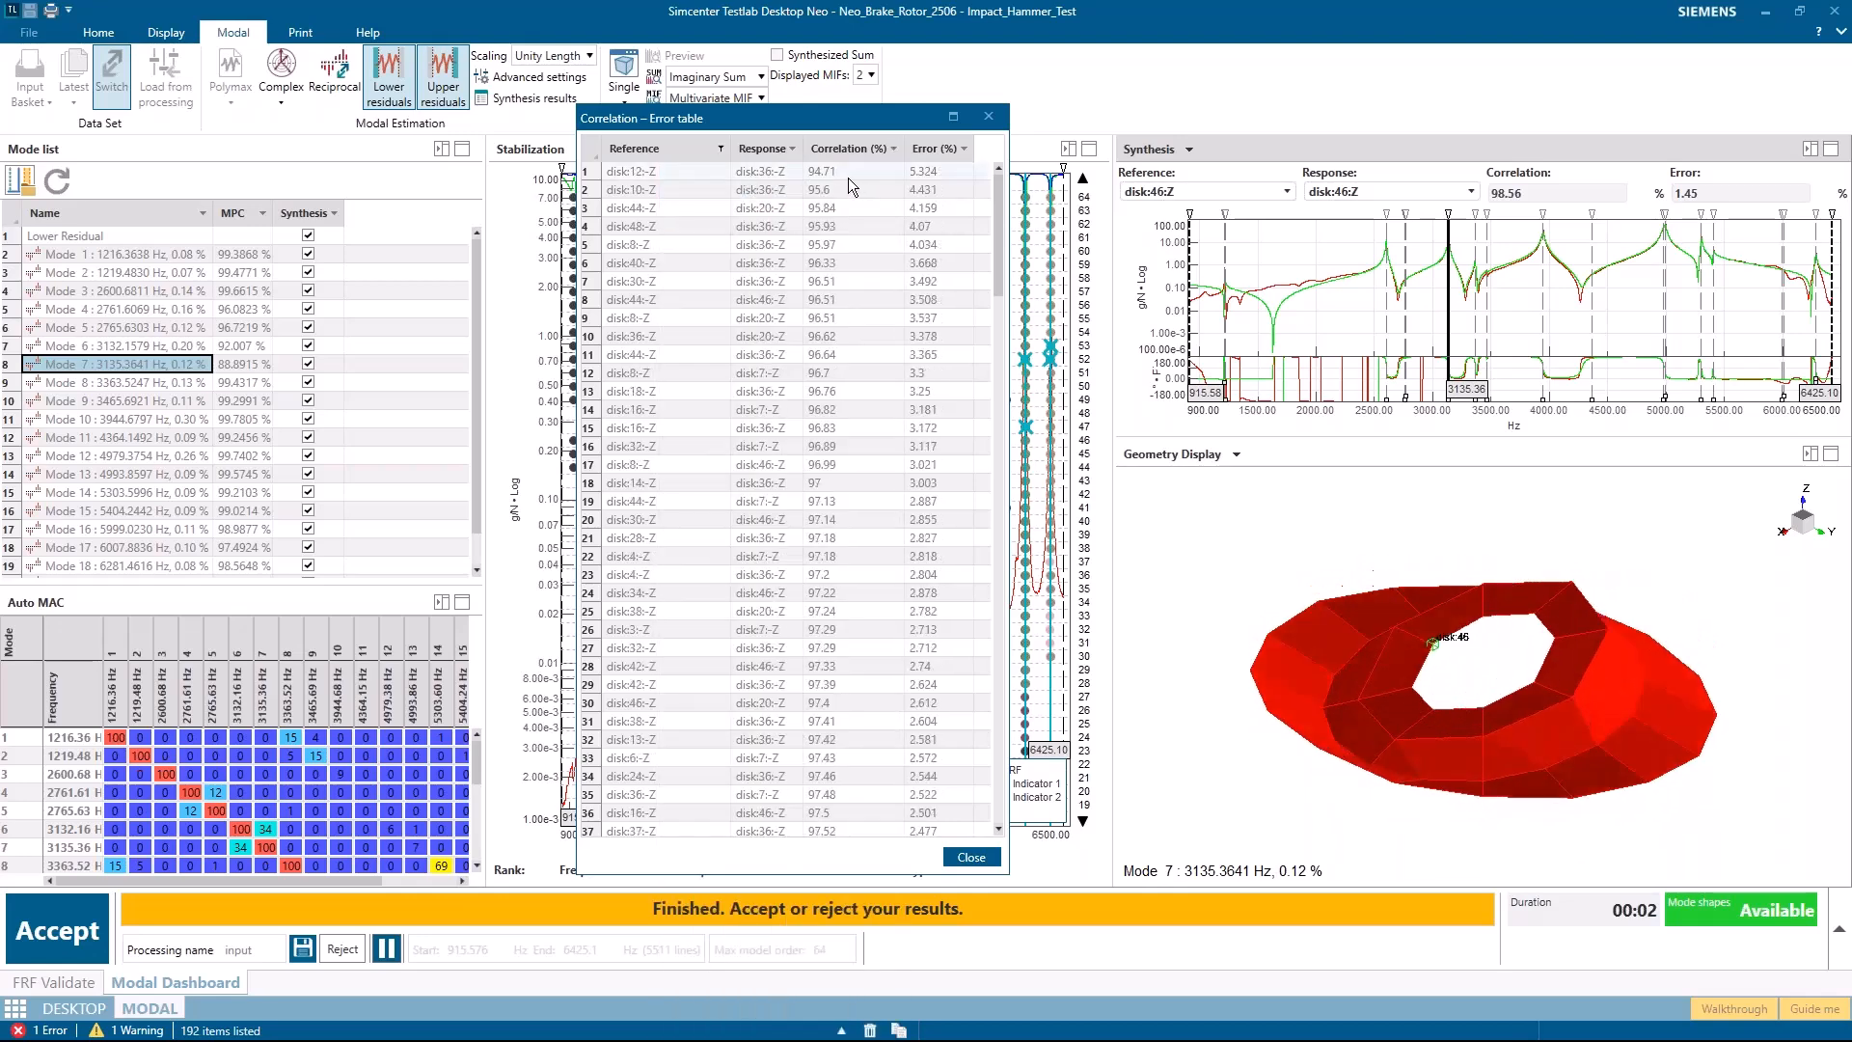
pyautogui.click(893, 149)
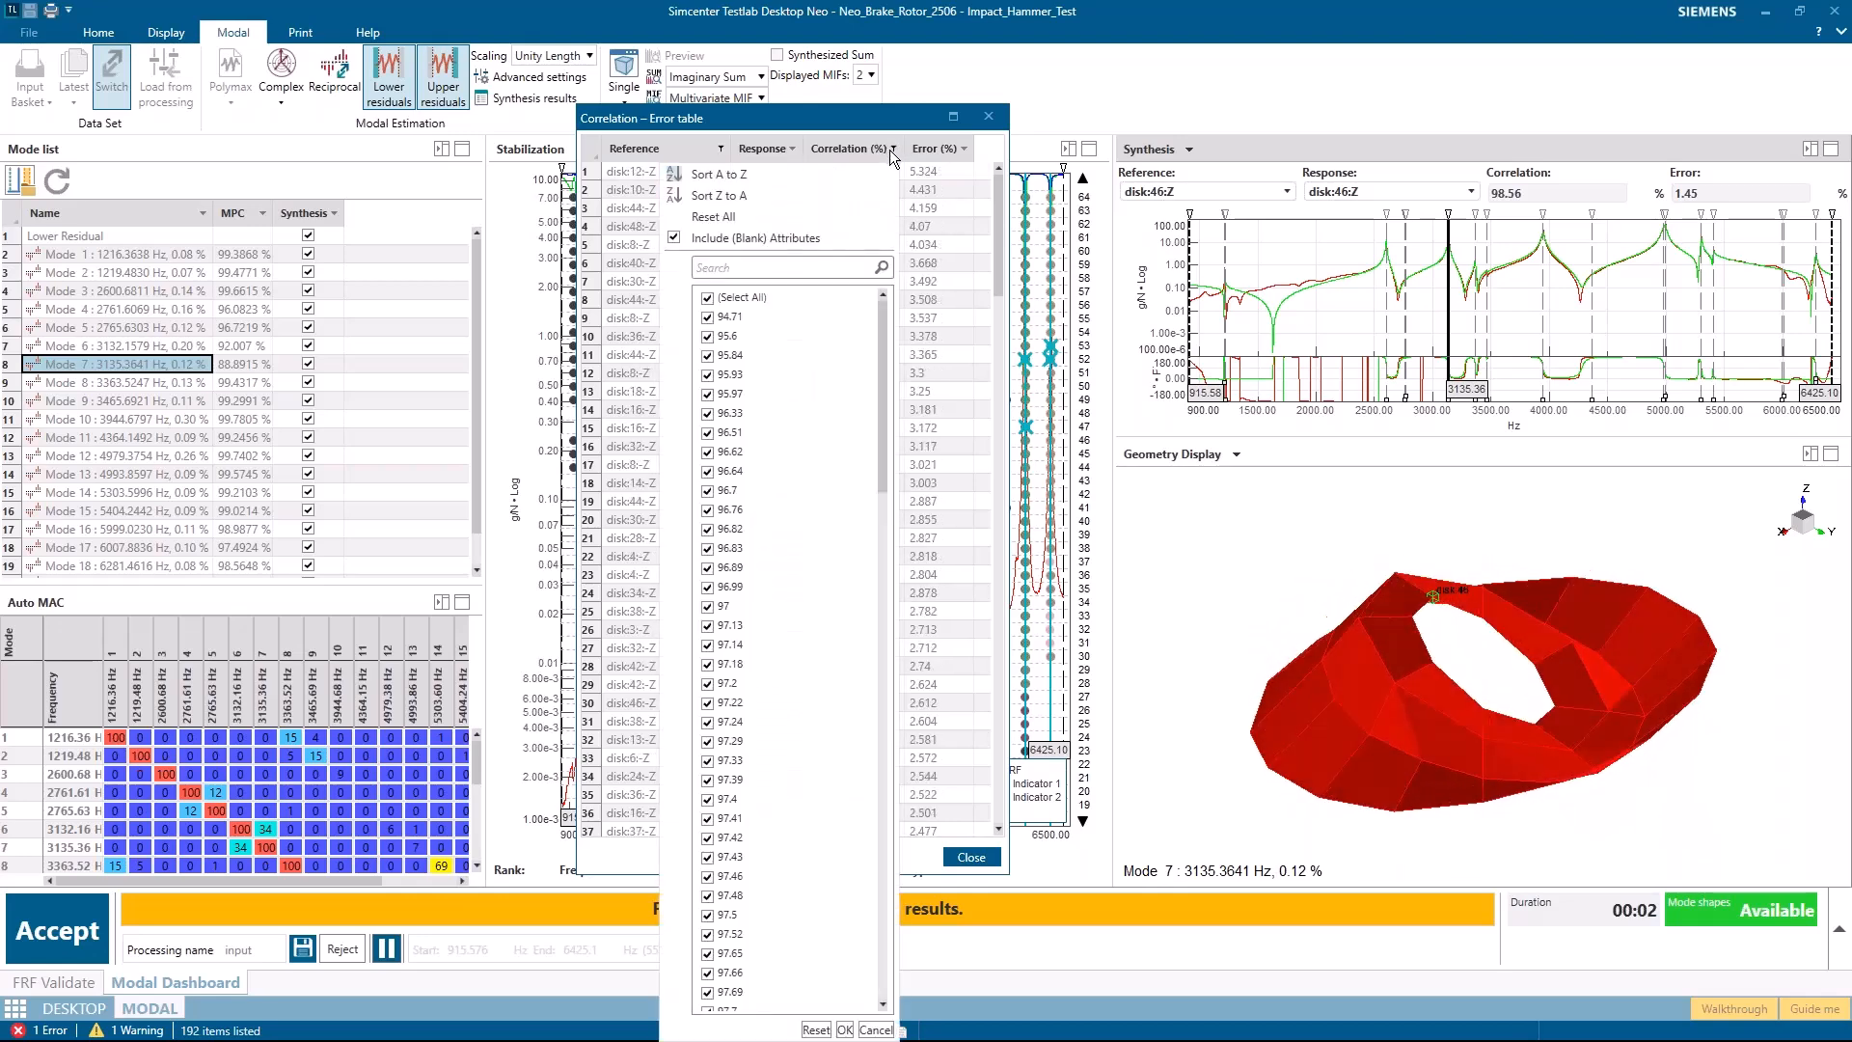
pyautogui.click(828, 196)
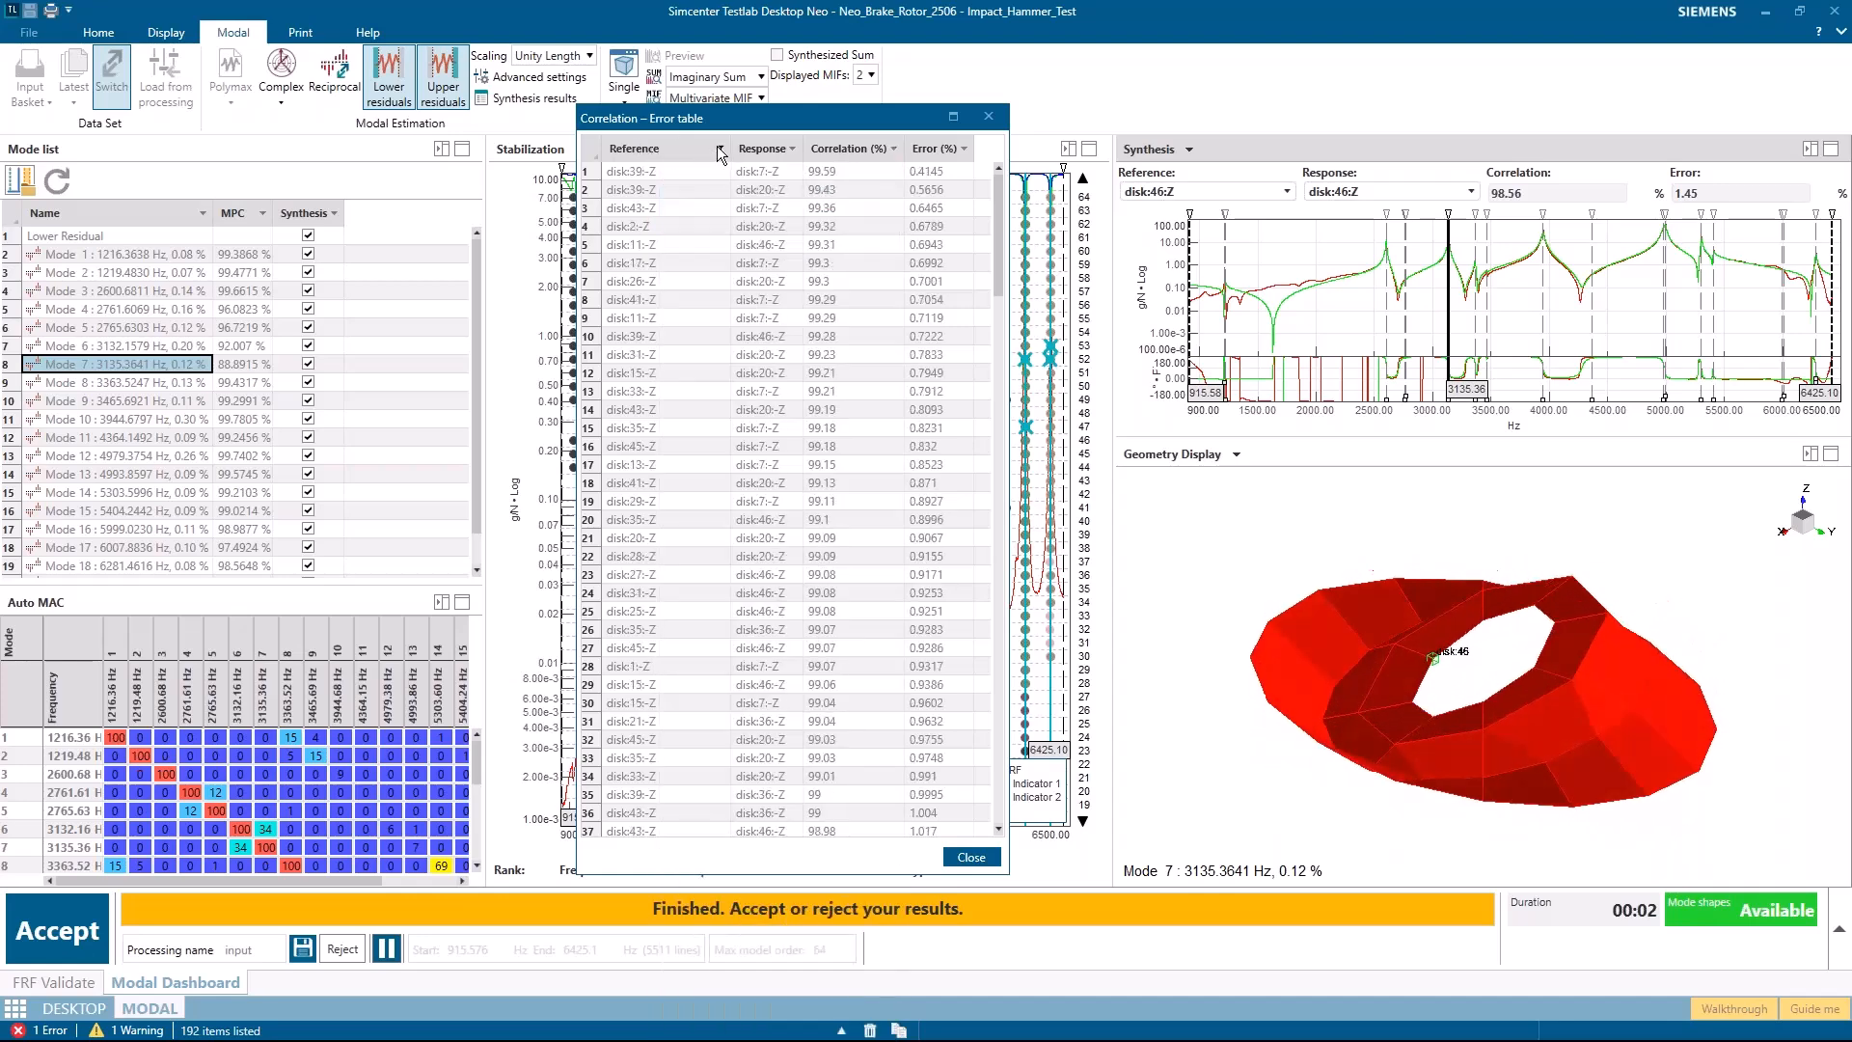
# Step: Include all entries in the Reference filter again and reset the sorting on the Correlation column
pyautogui.click(719, 150)
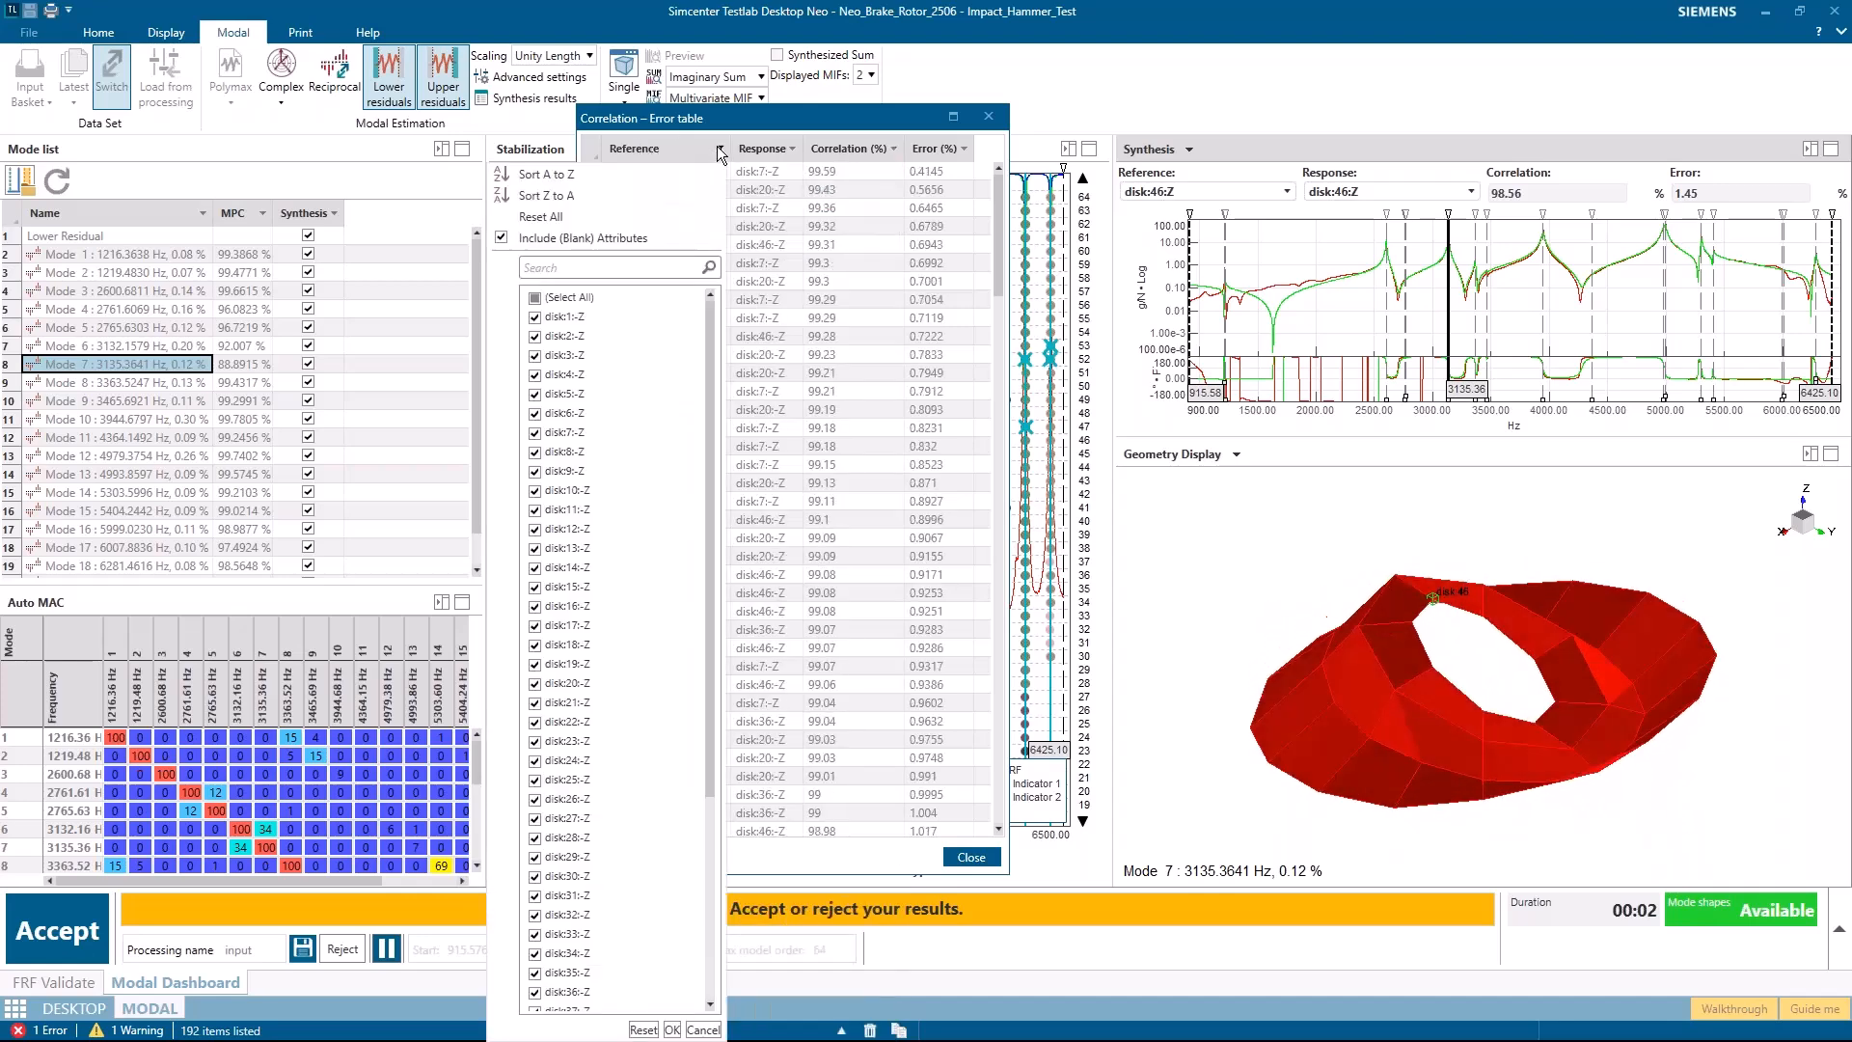
pyautogui.click(535, 298)
pyautogui.click(672, 1030)
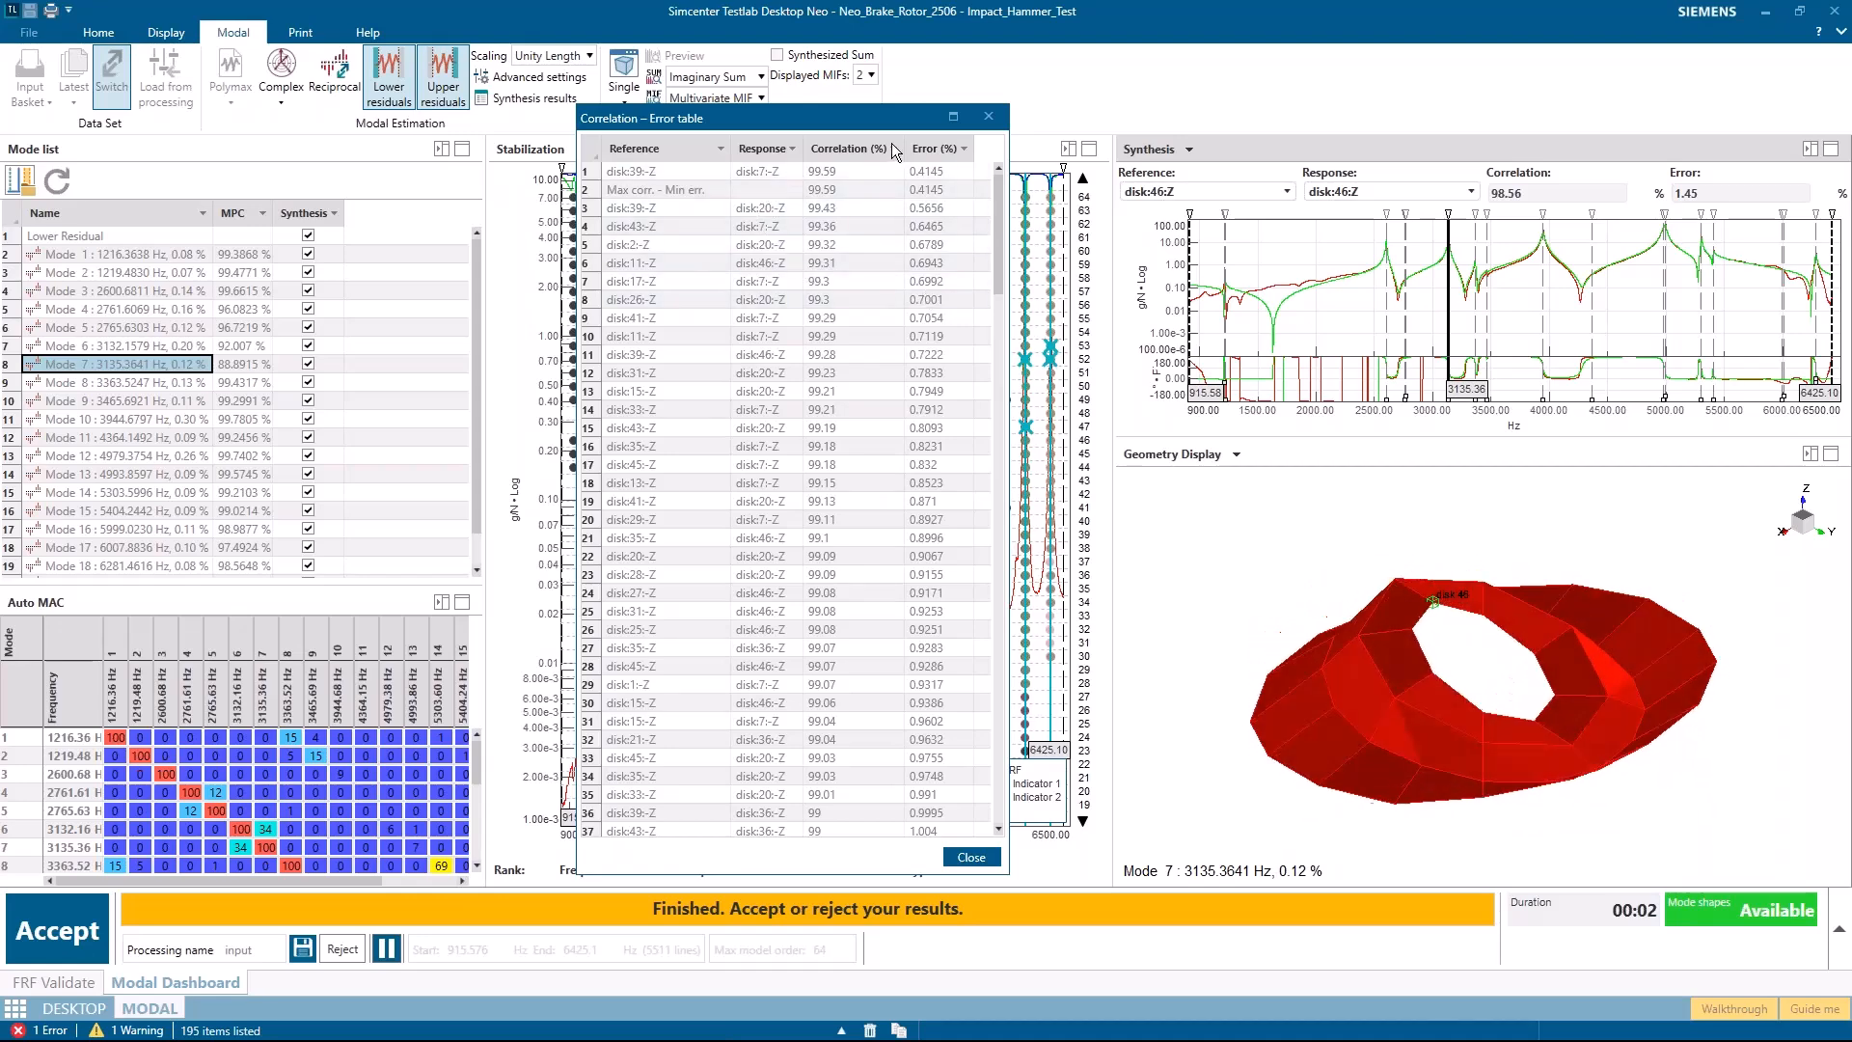
pyautogui.click(849, 149)
pyautogui.click(893, 149)
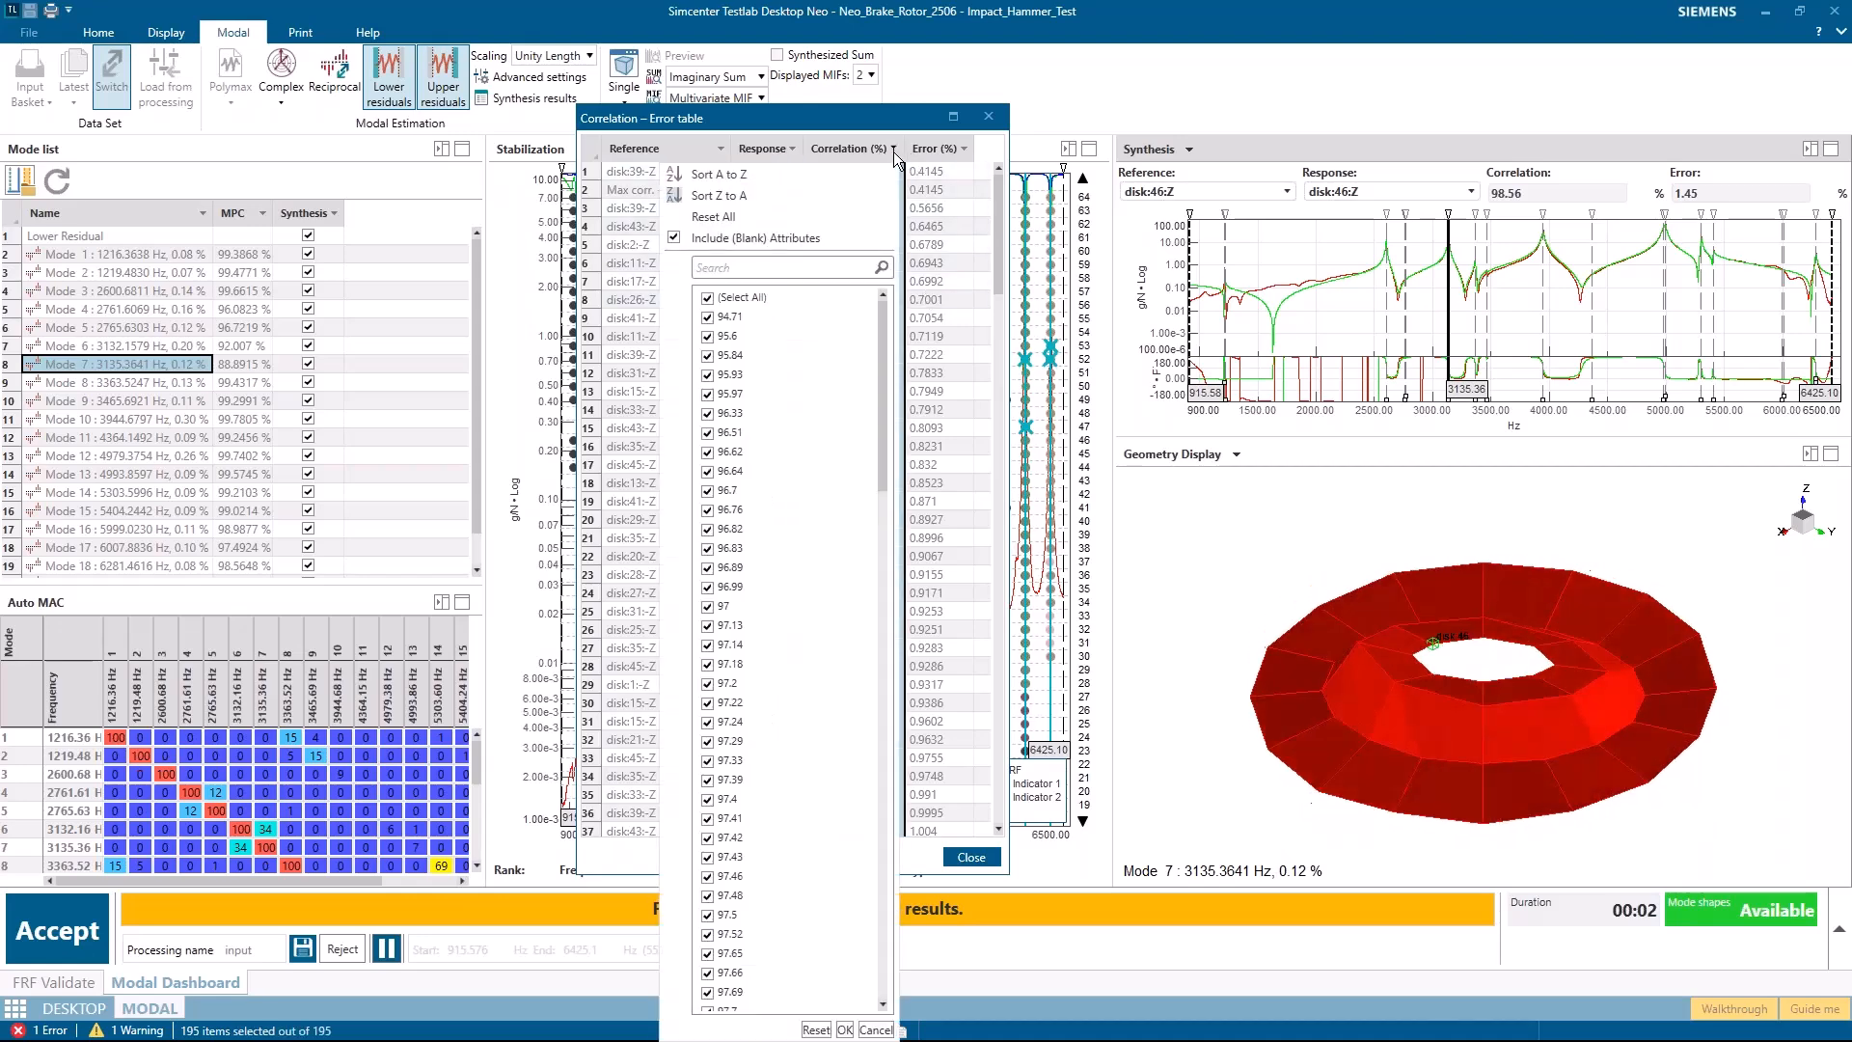
pyautogui.click(728, 216)
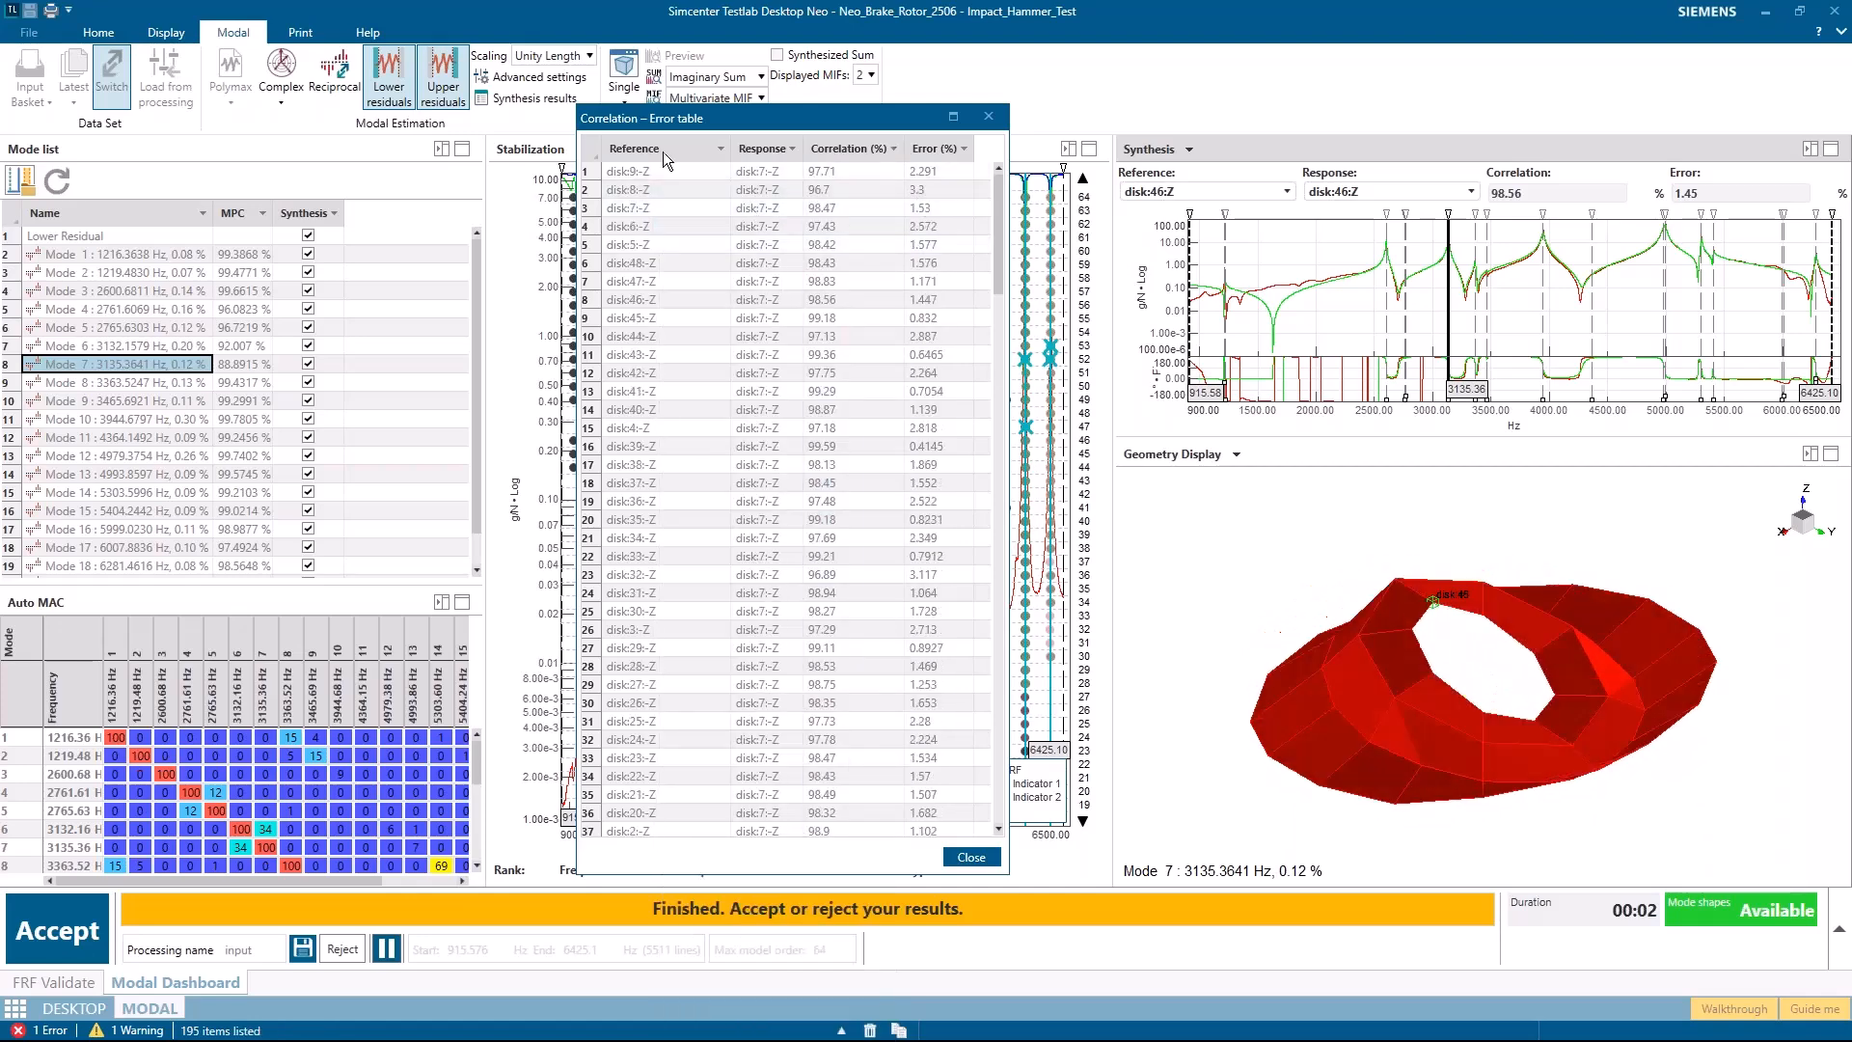
# Step: Close and reopen the correlation–error table to check it in its default row order, and close it again
pyautogui.click(717, 150)
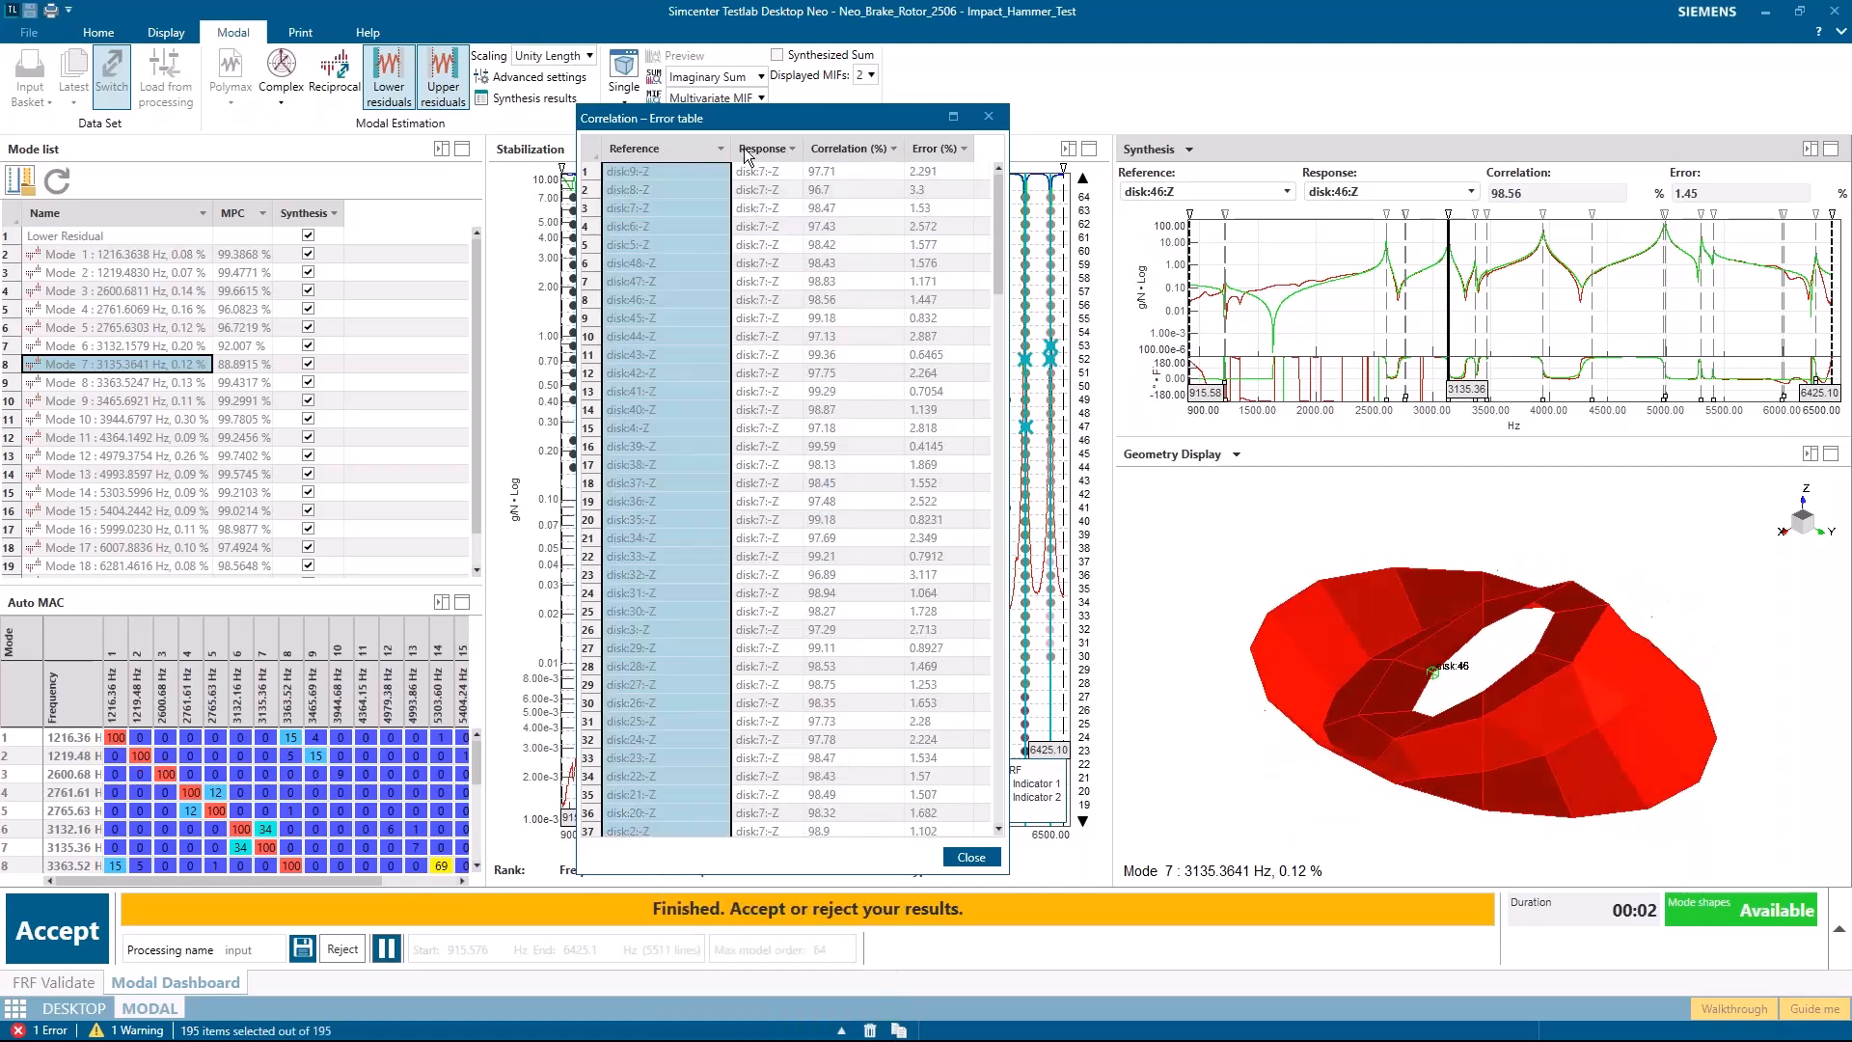
pyautogui.click(721, 149)
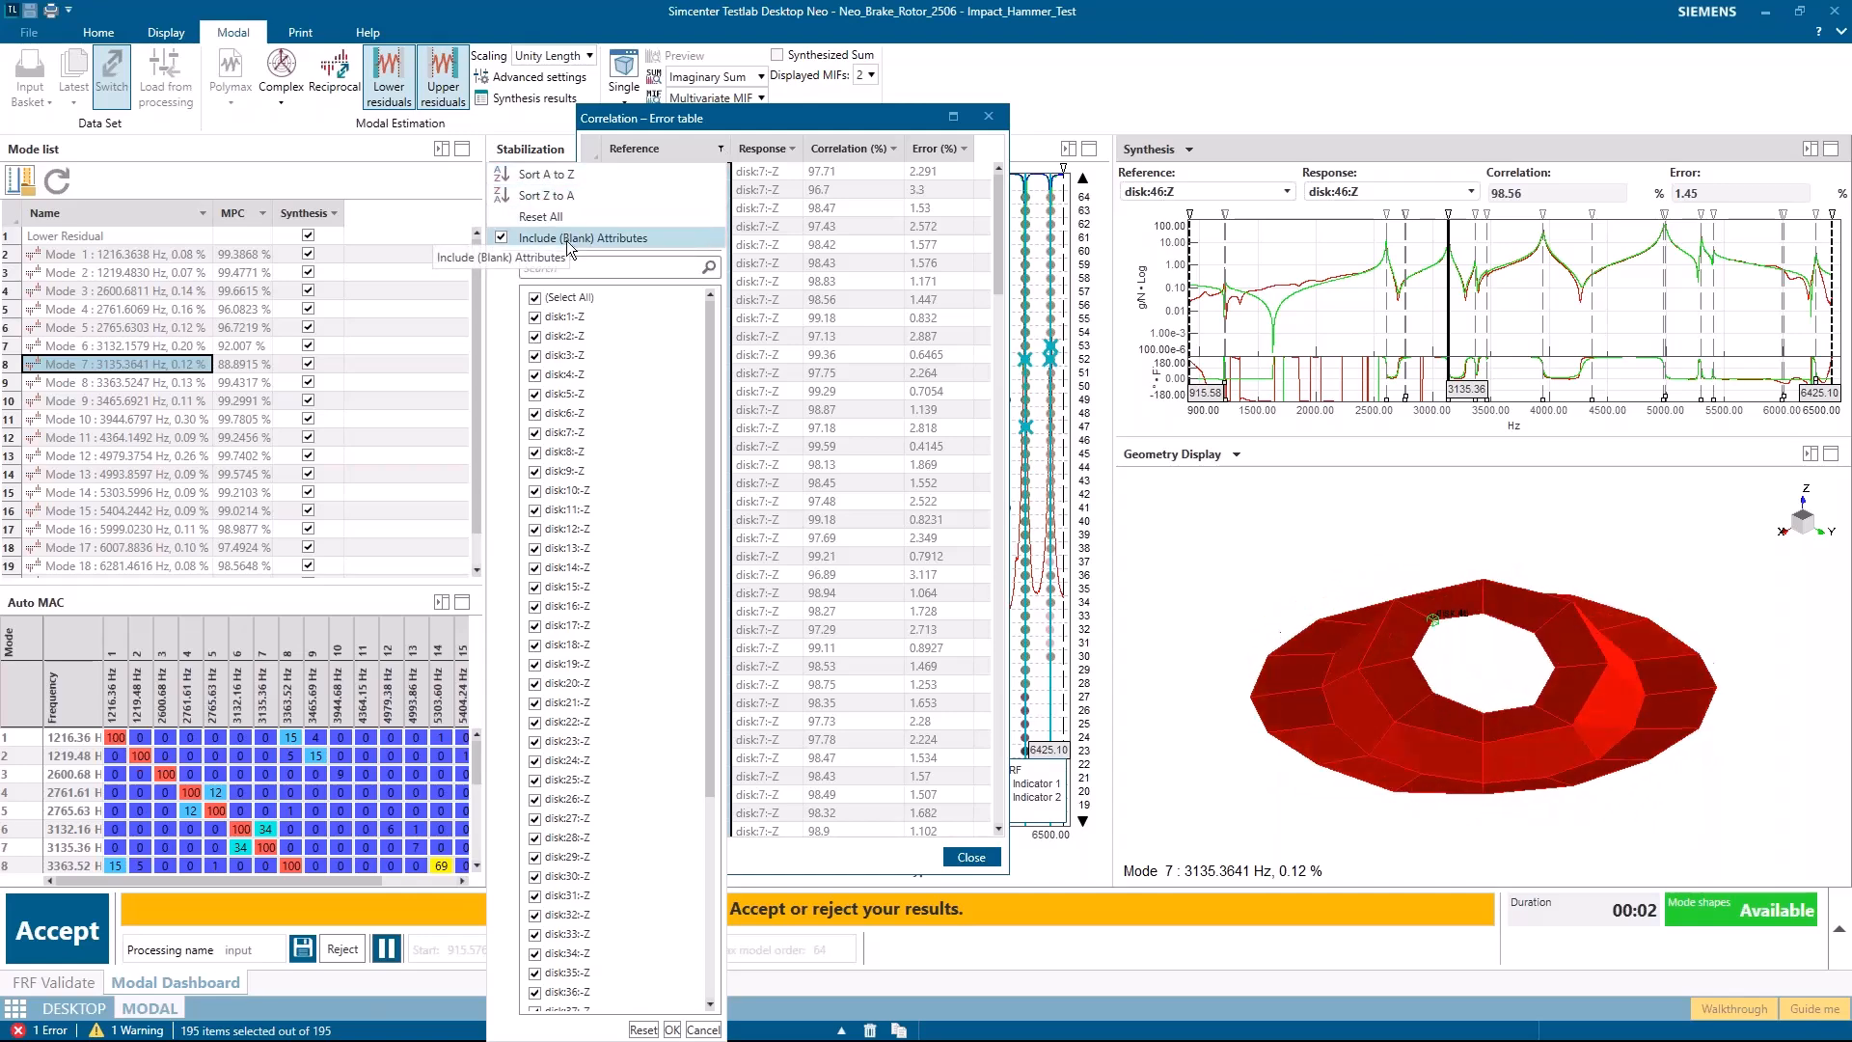
pyautogui.click(791, 188)
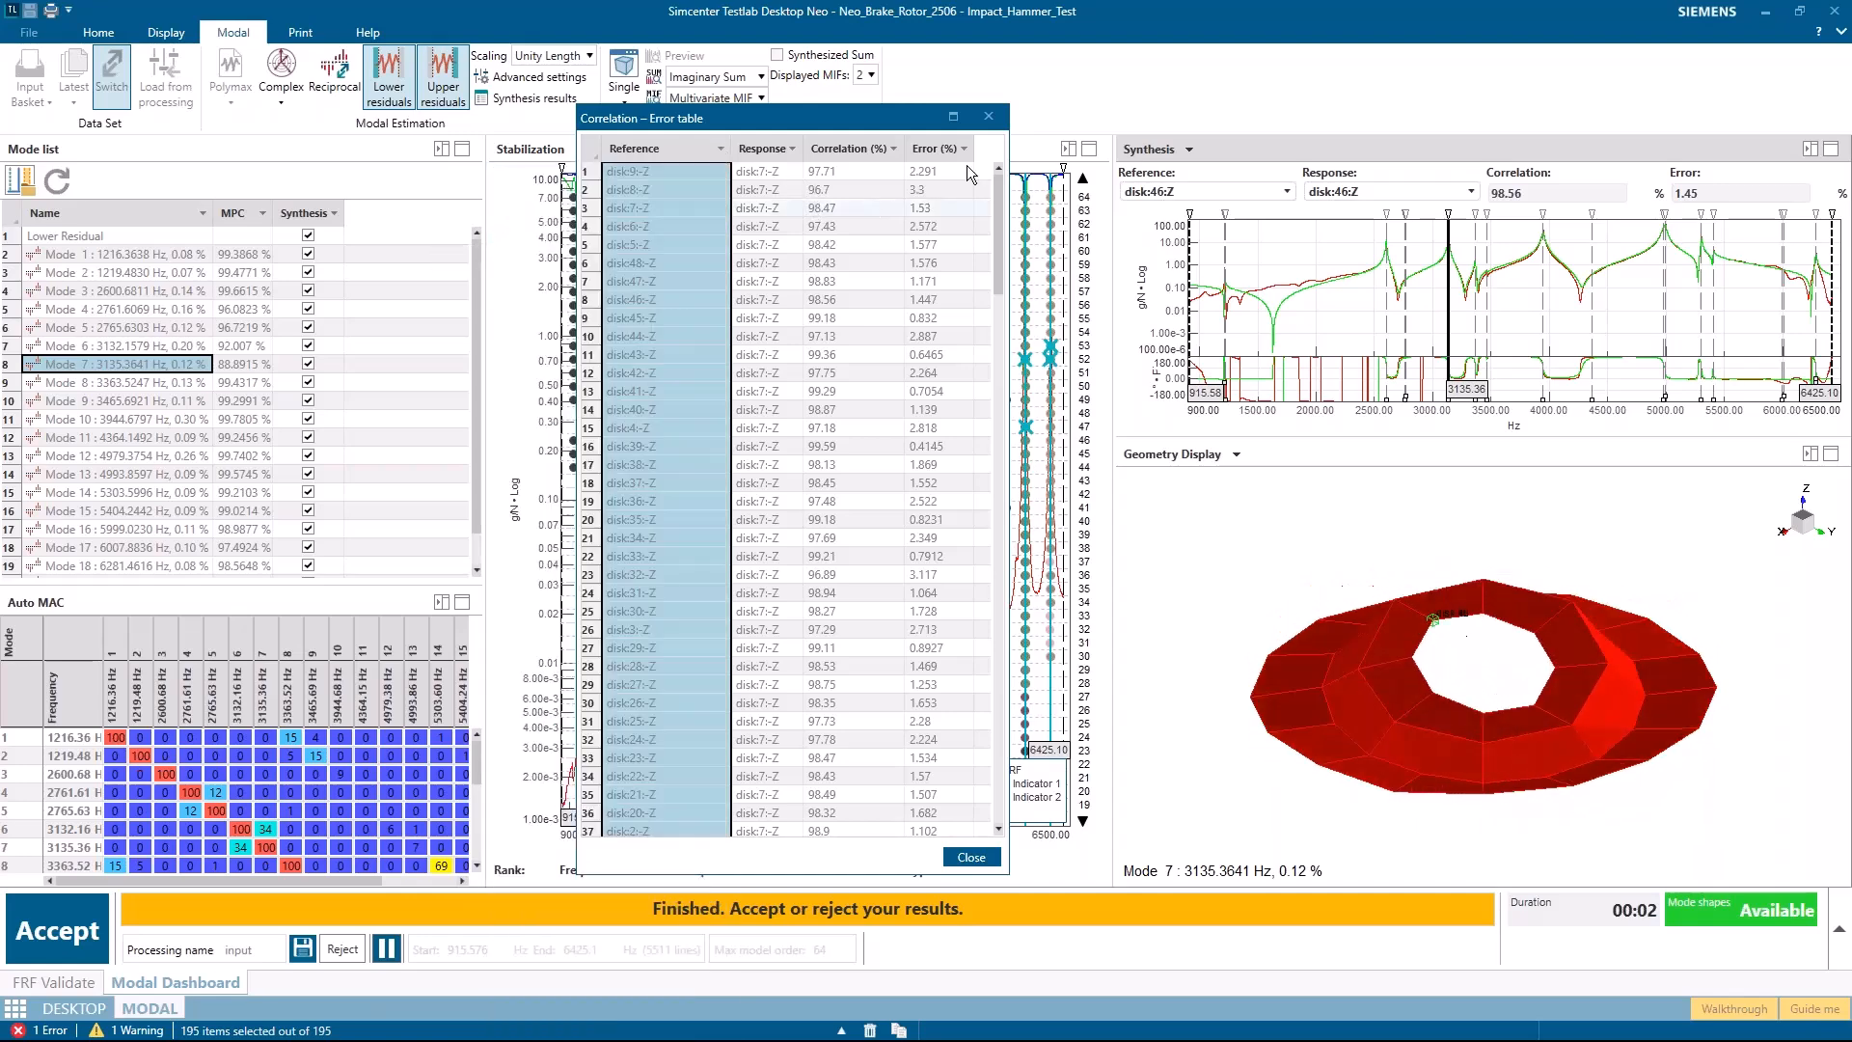
pyautogui.click(986, 117)
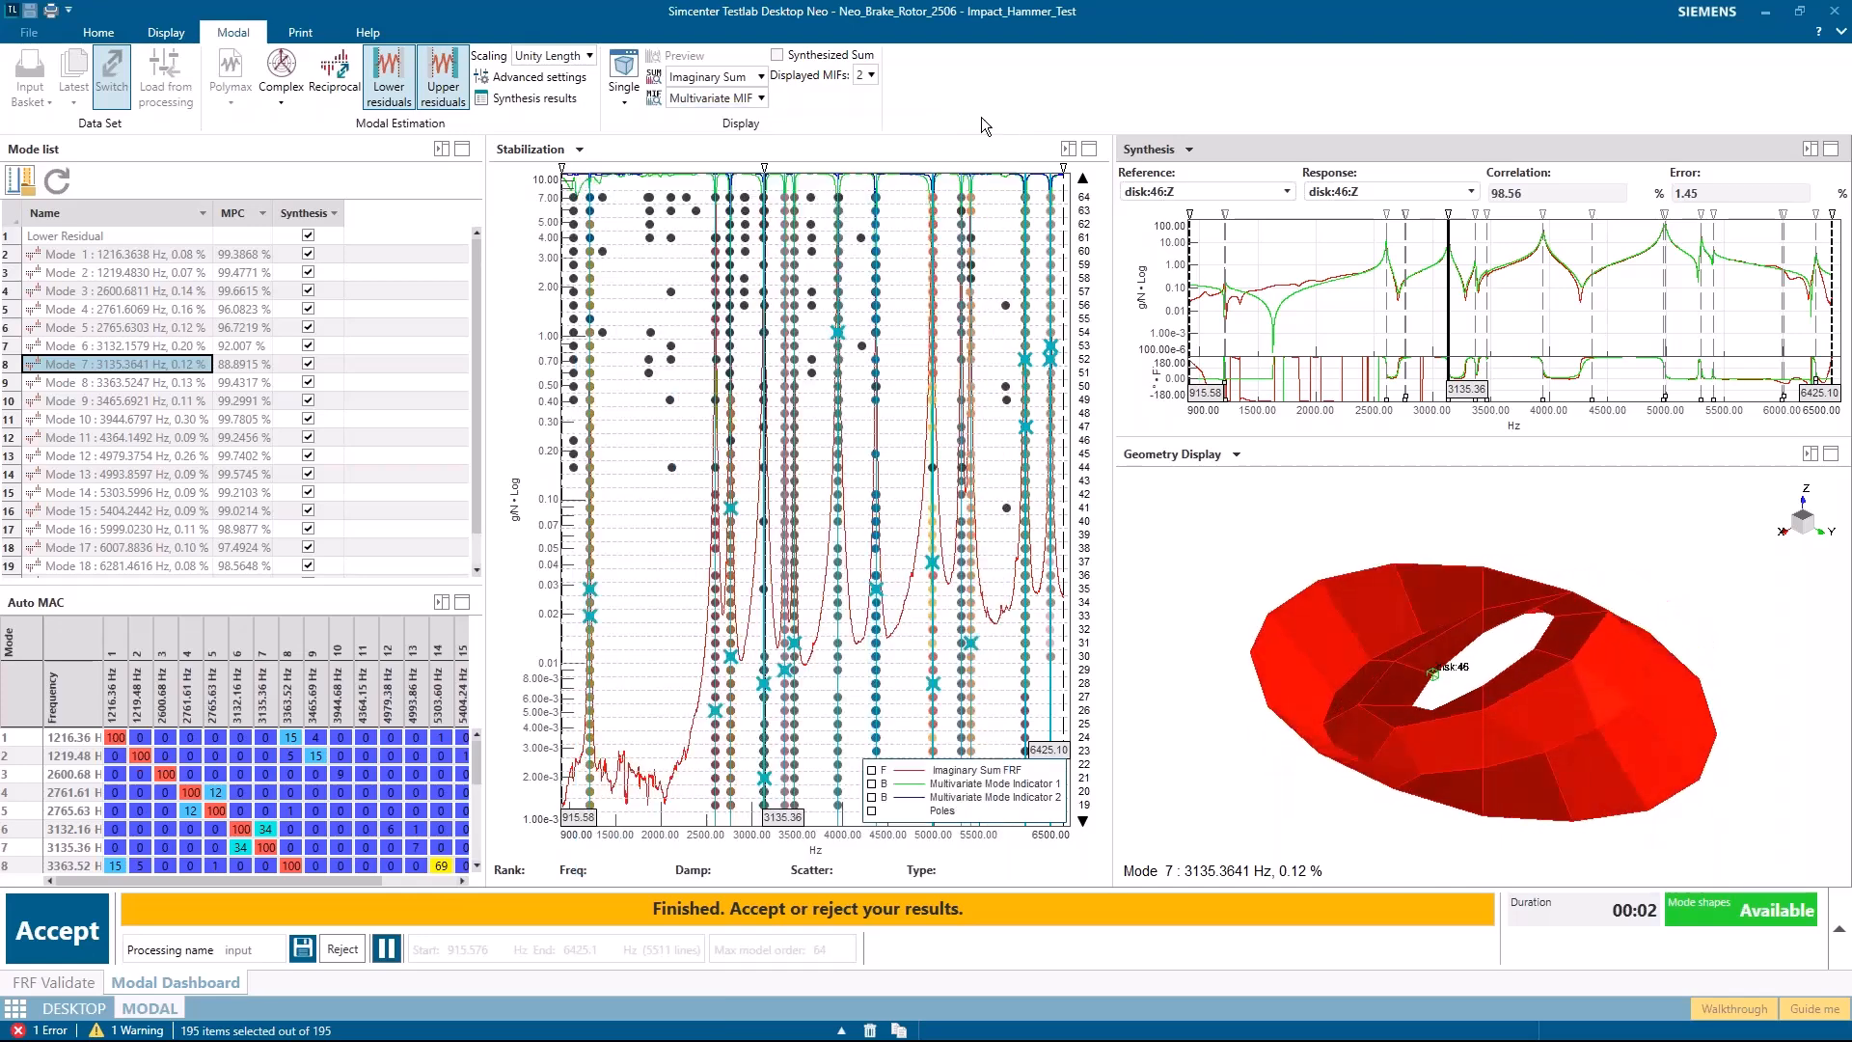
pyautogui.click(544, 101)
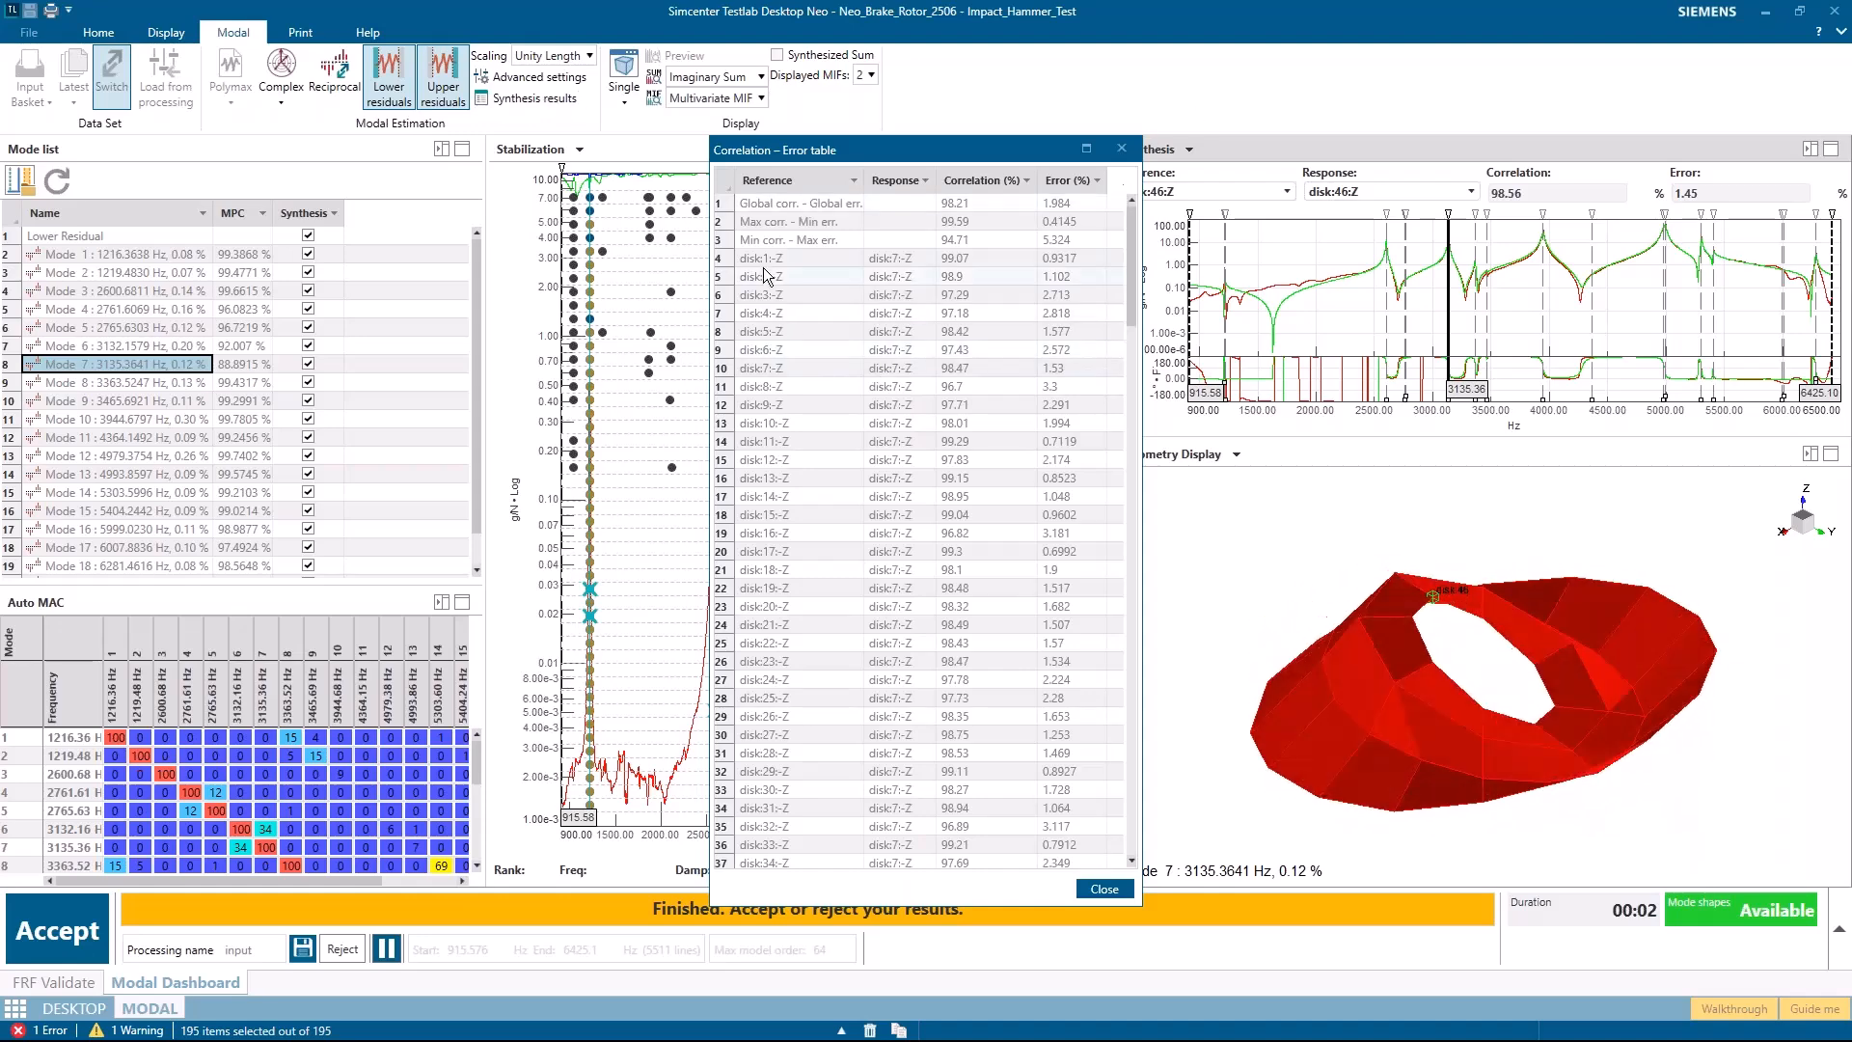
pyautogui.click(1099, 890)
# Step: Compare measured and synthesized FRFs for reference disk:44:Z with response disk:46:Z, followed by response disk:36:Z
pyautogui.click(1258, 191)
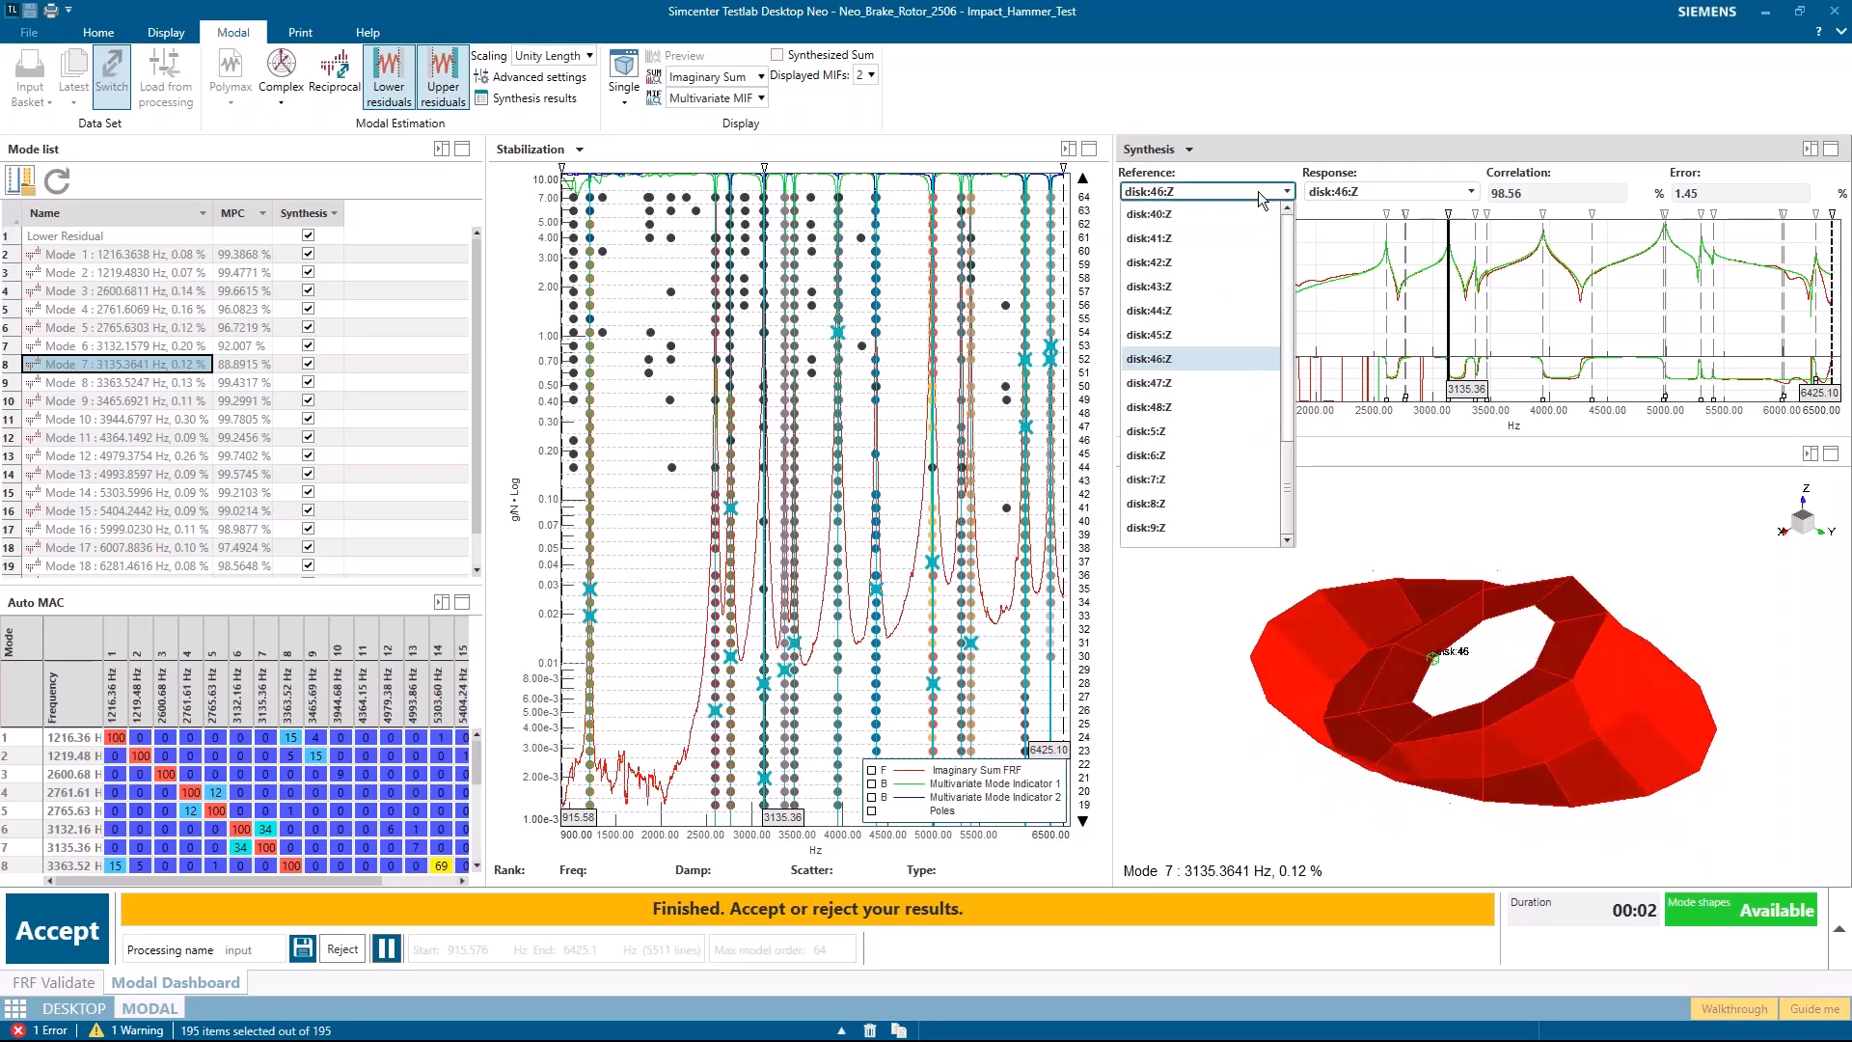
pyautogui.click(1196, 320)
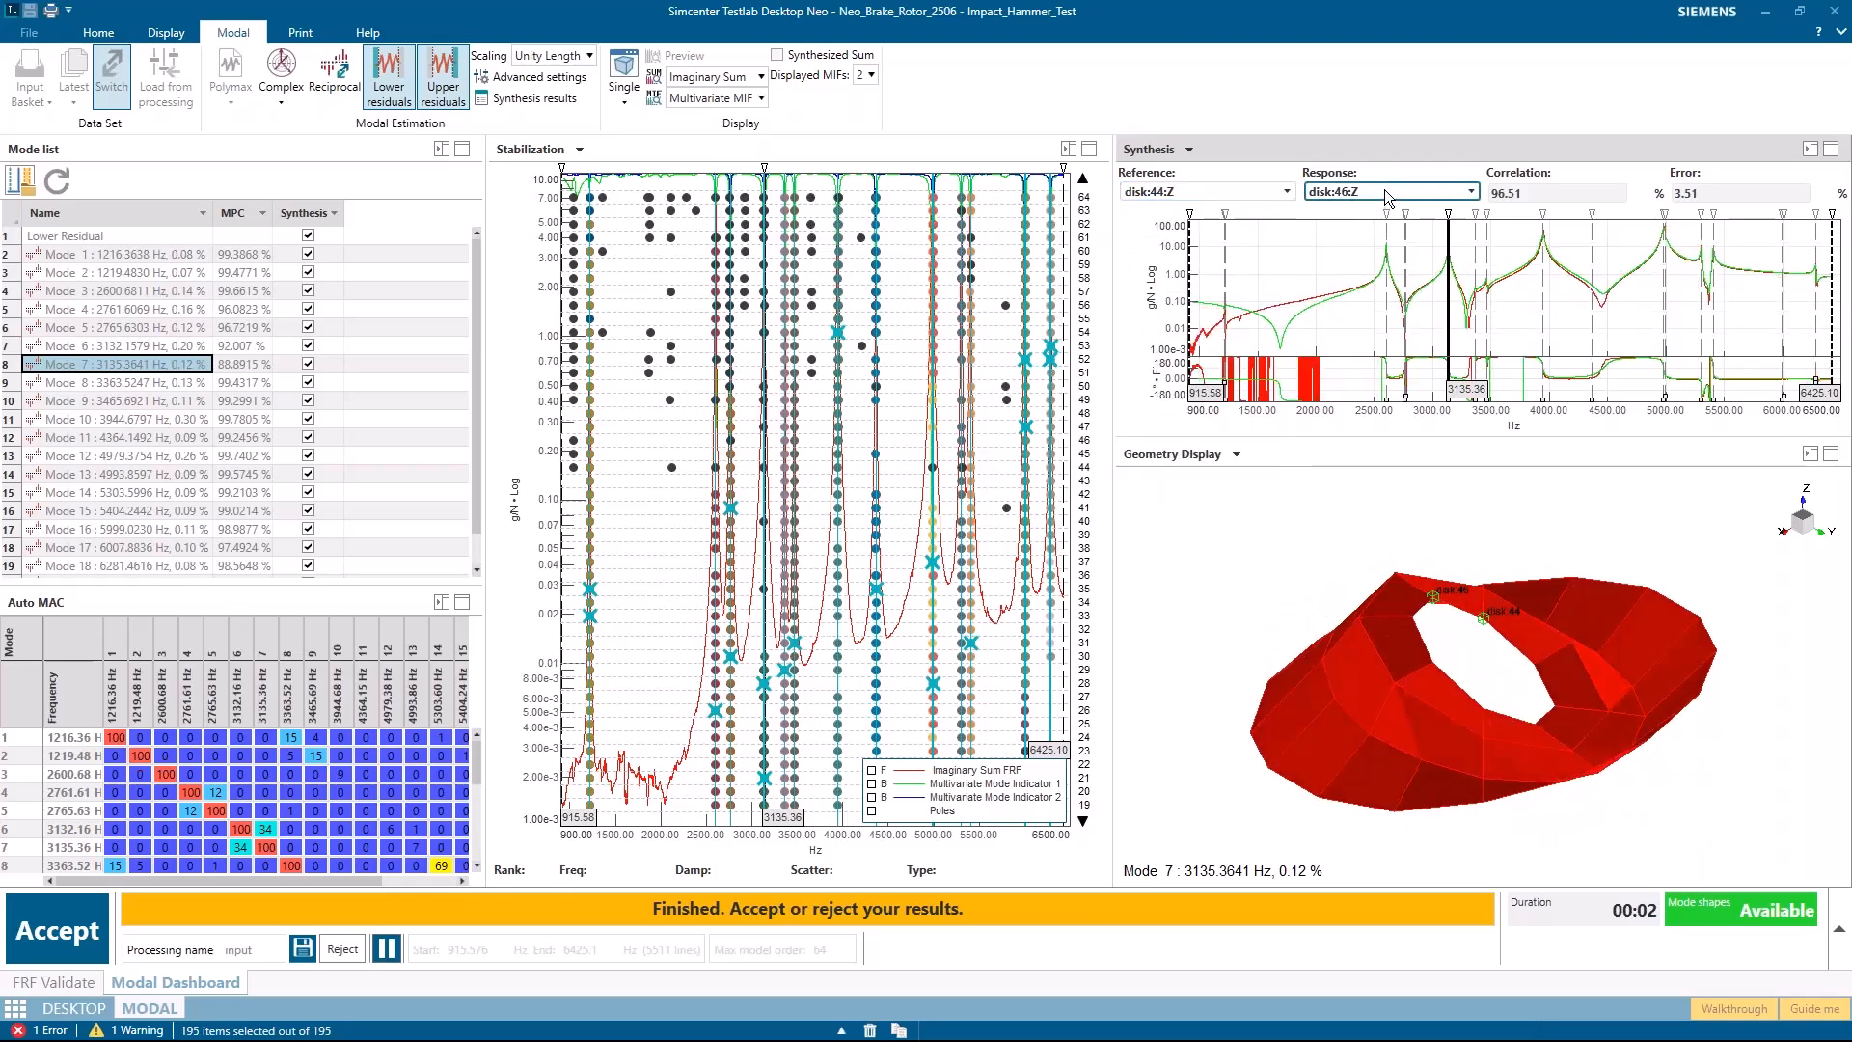
pyautogui.click(1389, 193)
pyautogui.click(1361, 238)
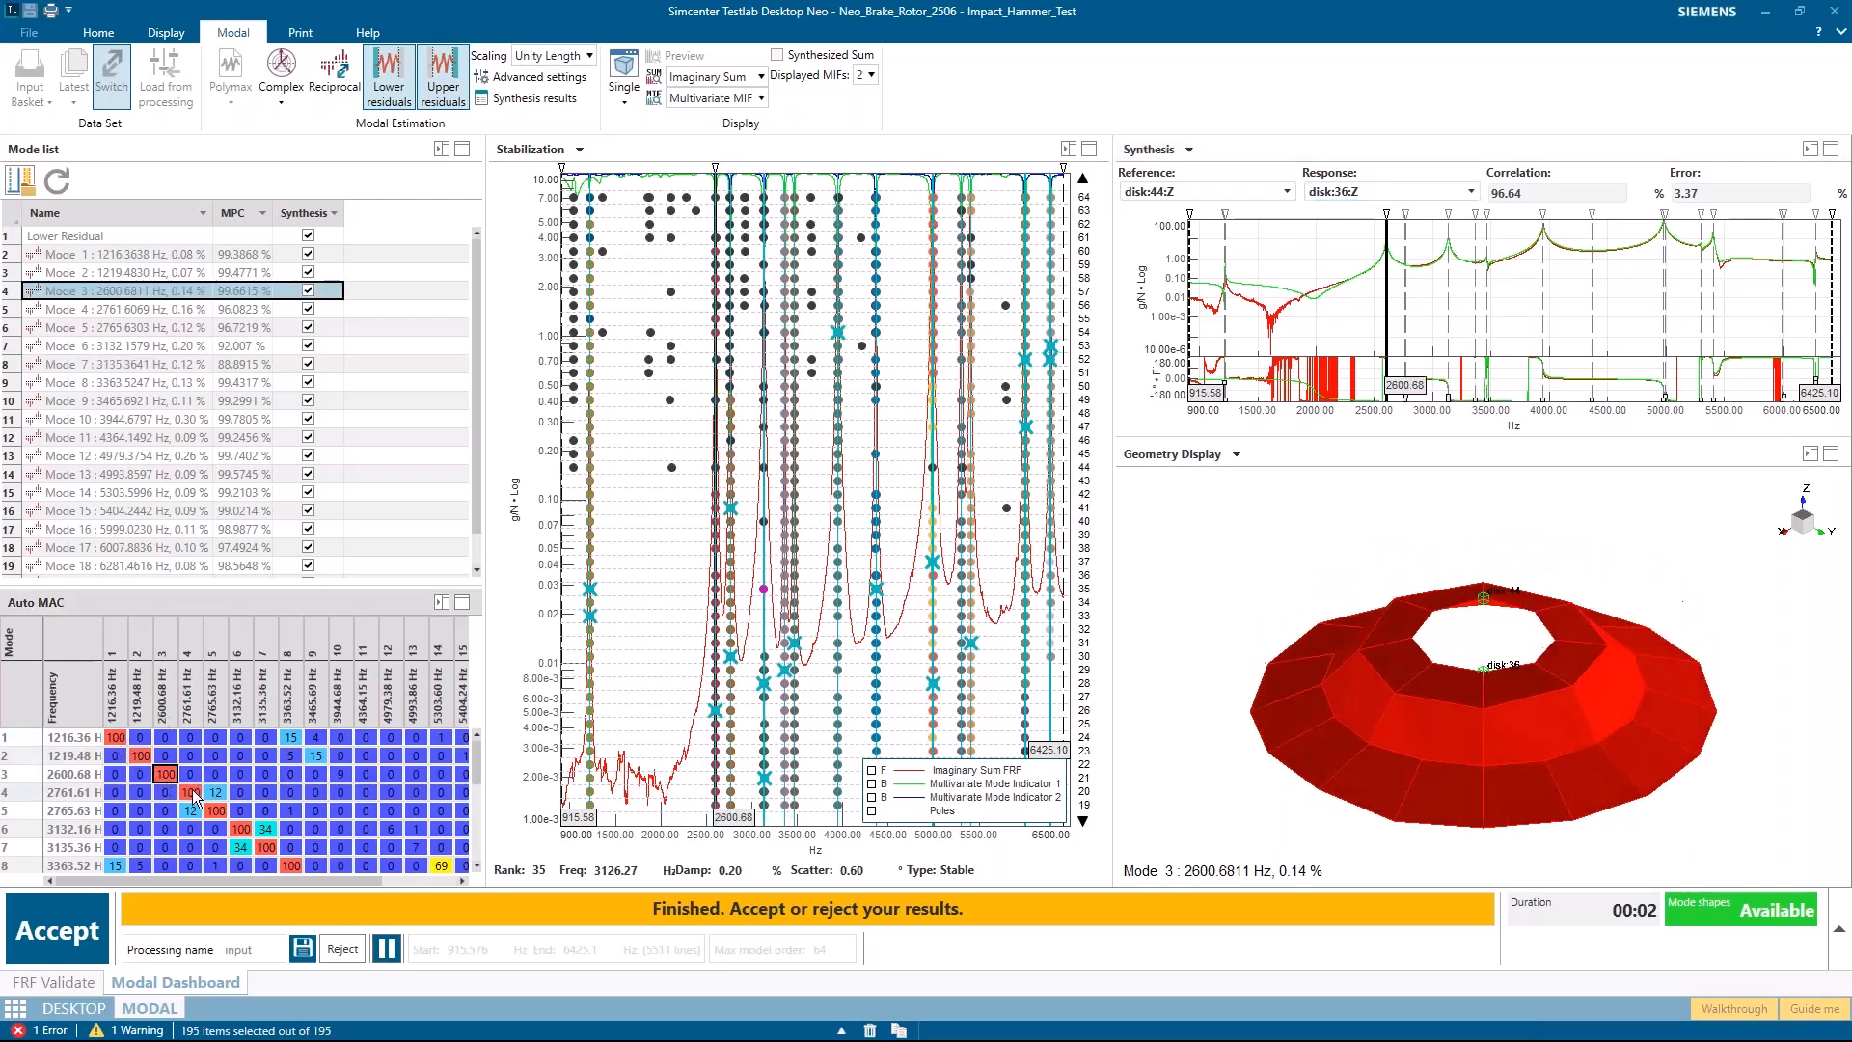
# Step: Review the animated mode shapes of modes 4 through 8 from the diagonal cells of the Auto MAC matrix
pyautogui.click(190, 791)
pyautogui.click(218, 813)
pyautogui.click(241, 830)
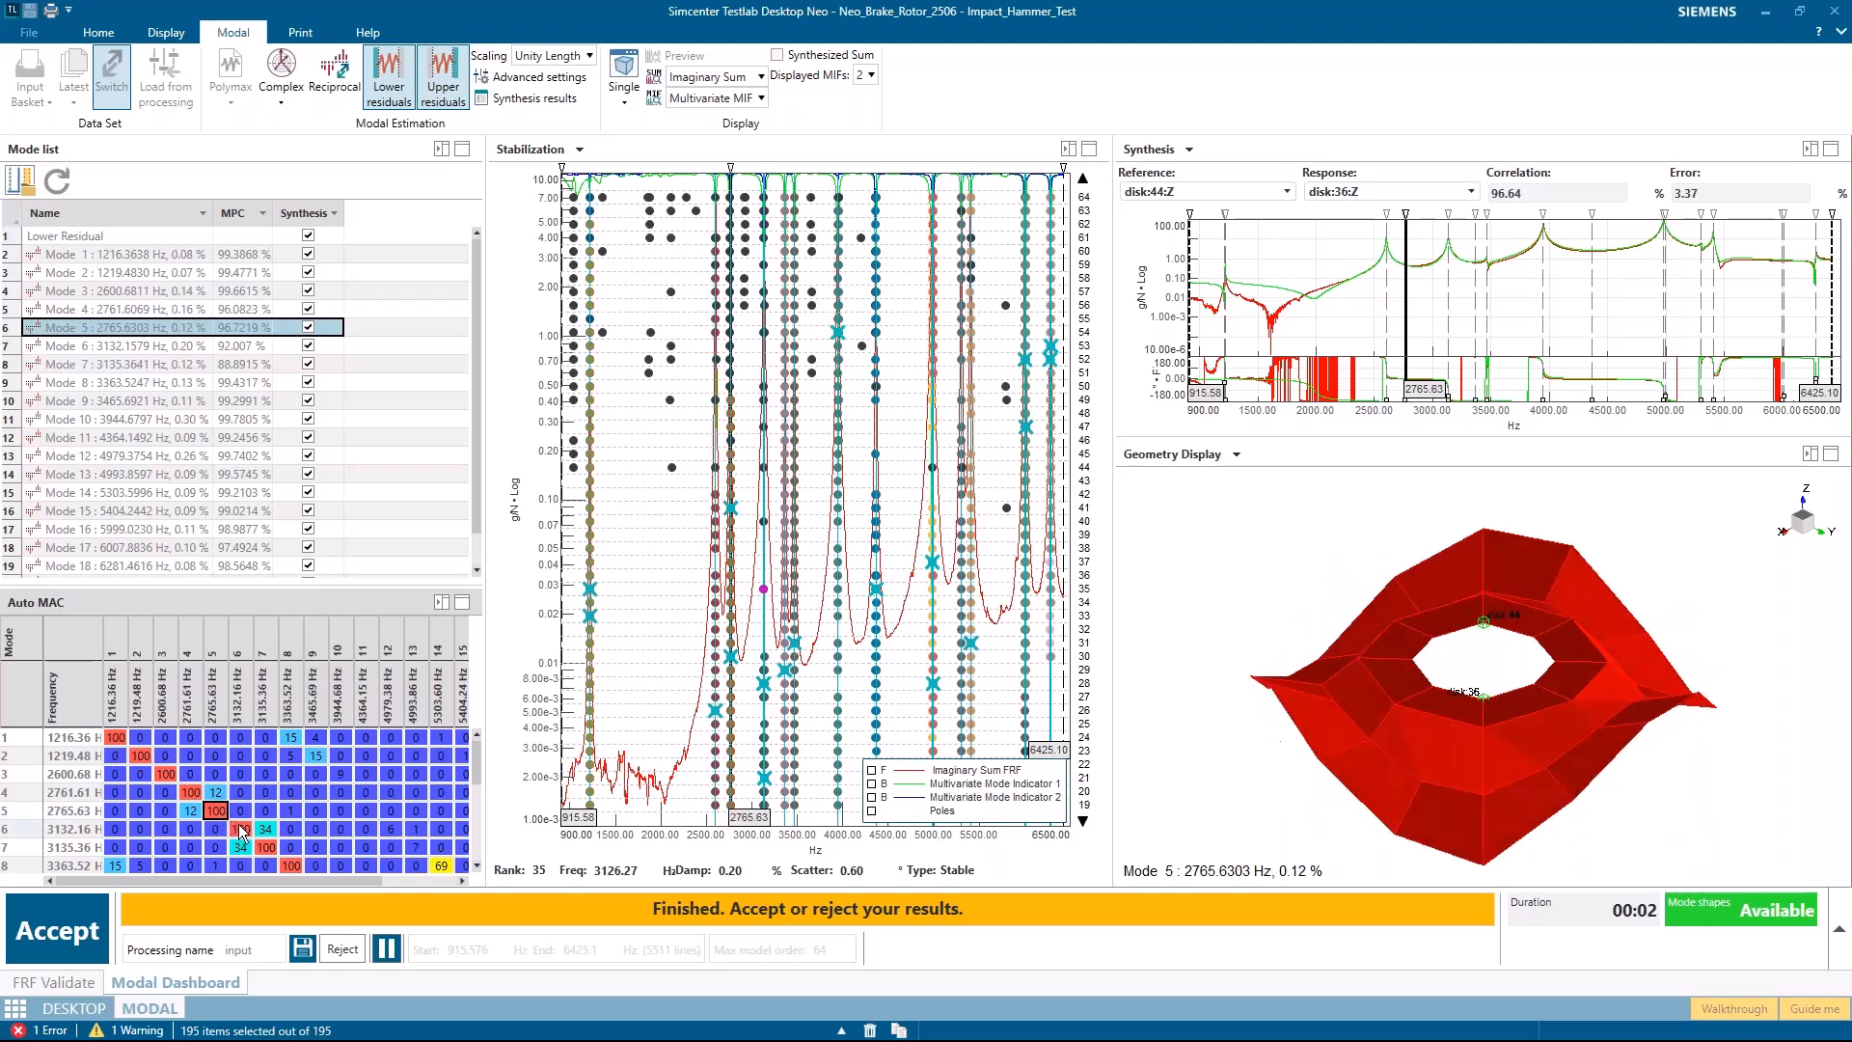
pyautogui.click(267, 848)
pyautogui.click(290, 865)
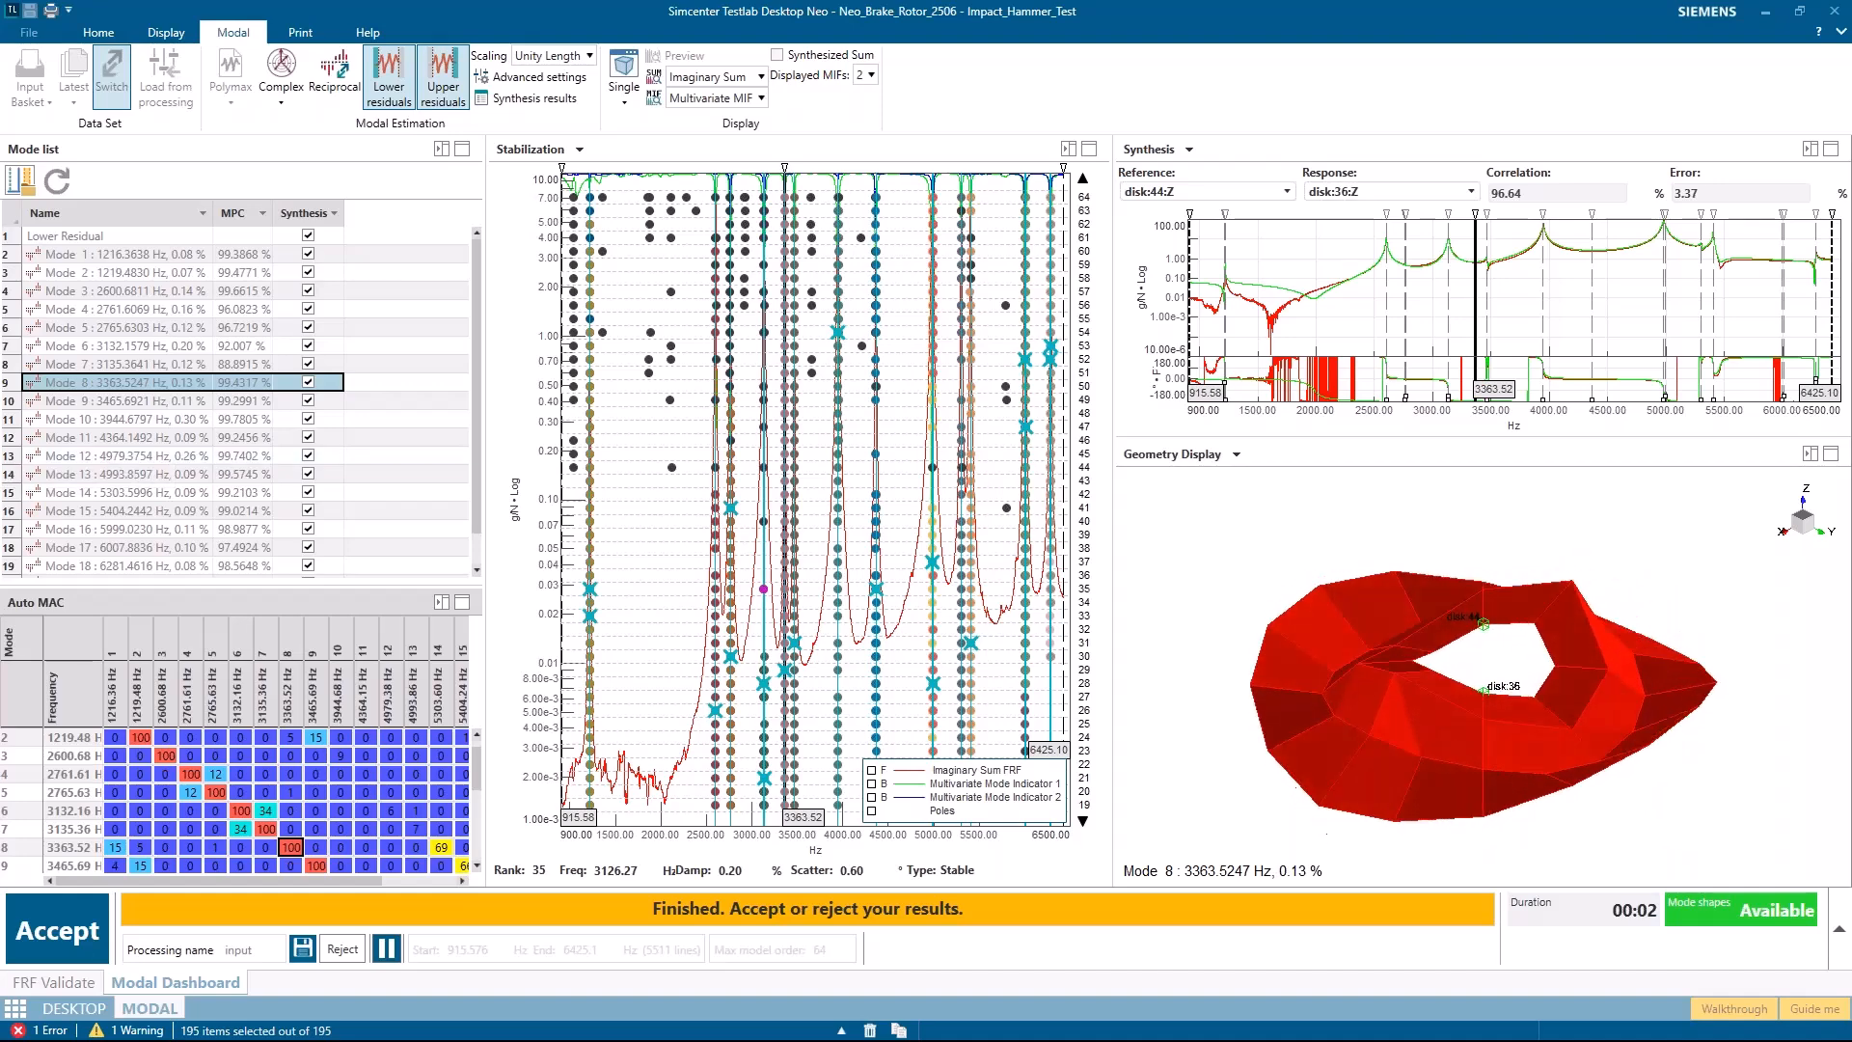
# Step: Switch the geometry display to the Quad layout and review the animated shapes of modes 1, 2 and 4
pyautogui.click(627, 91)
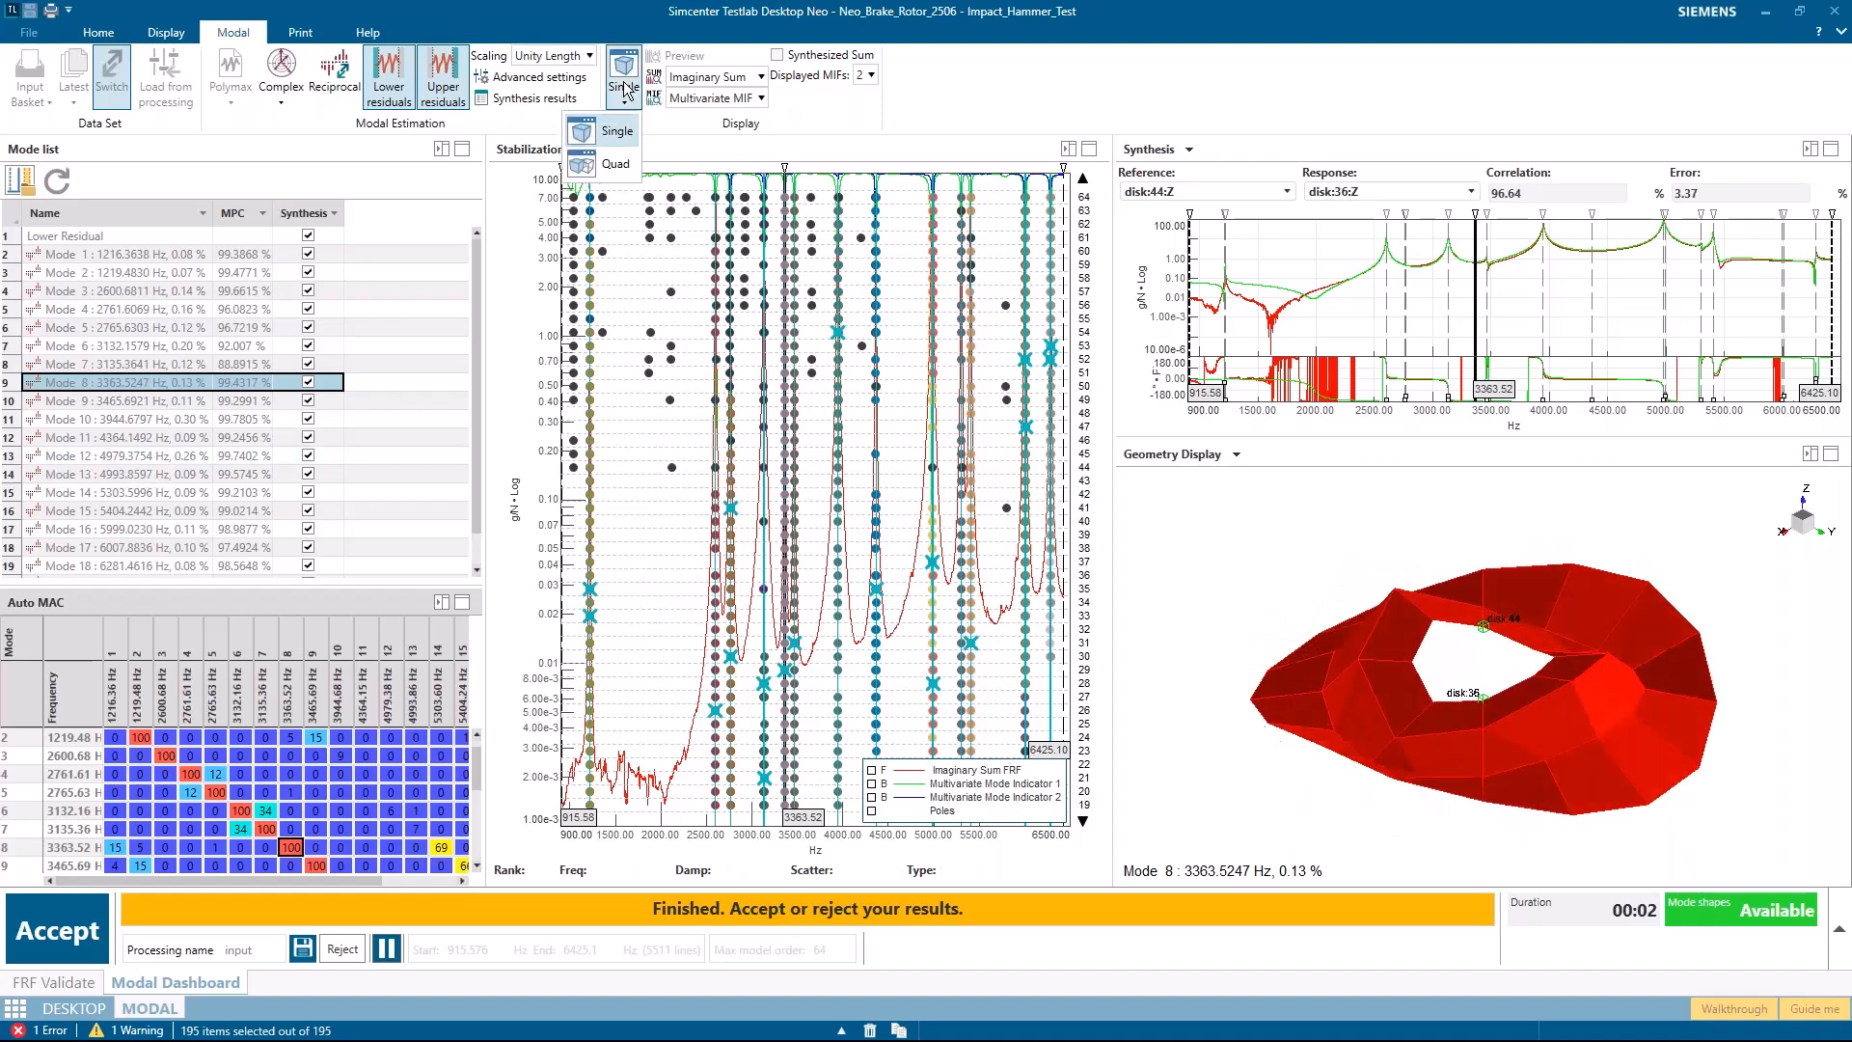
pyautogui.click(616, 164)
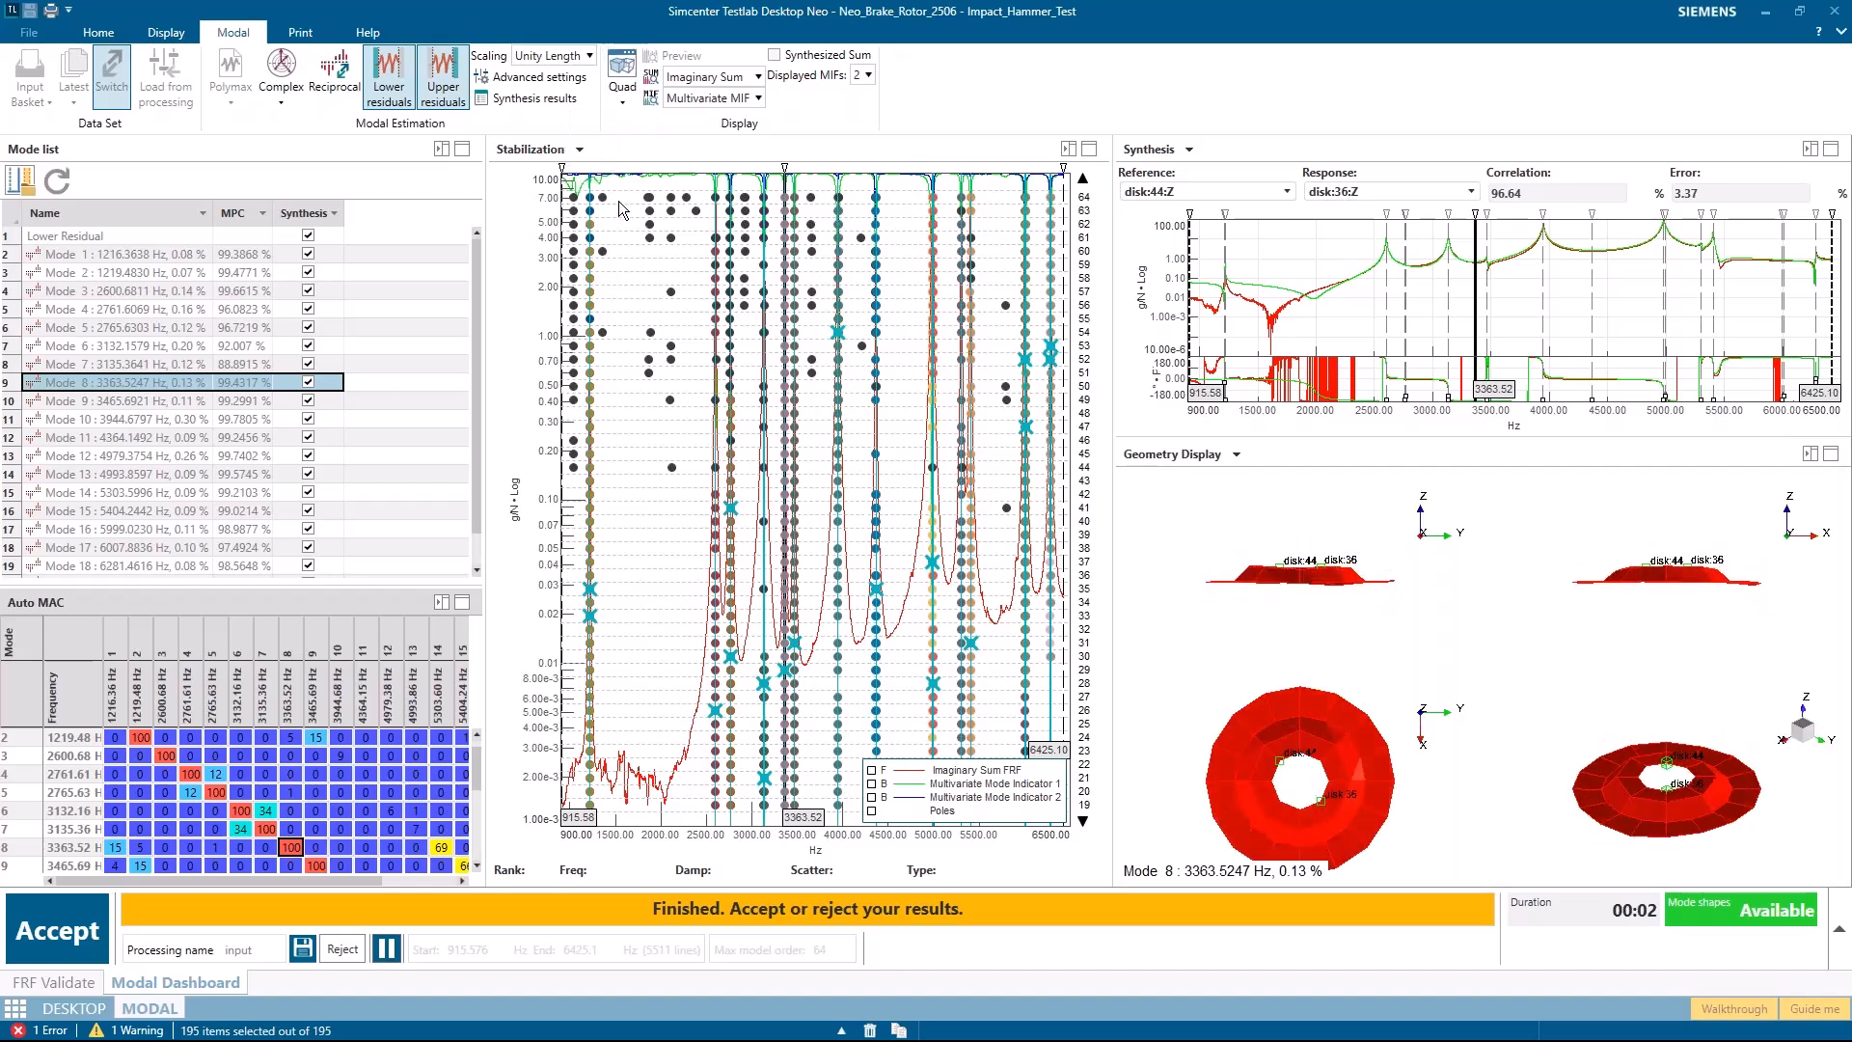
pyautogui.click(211, 254)
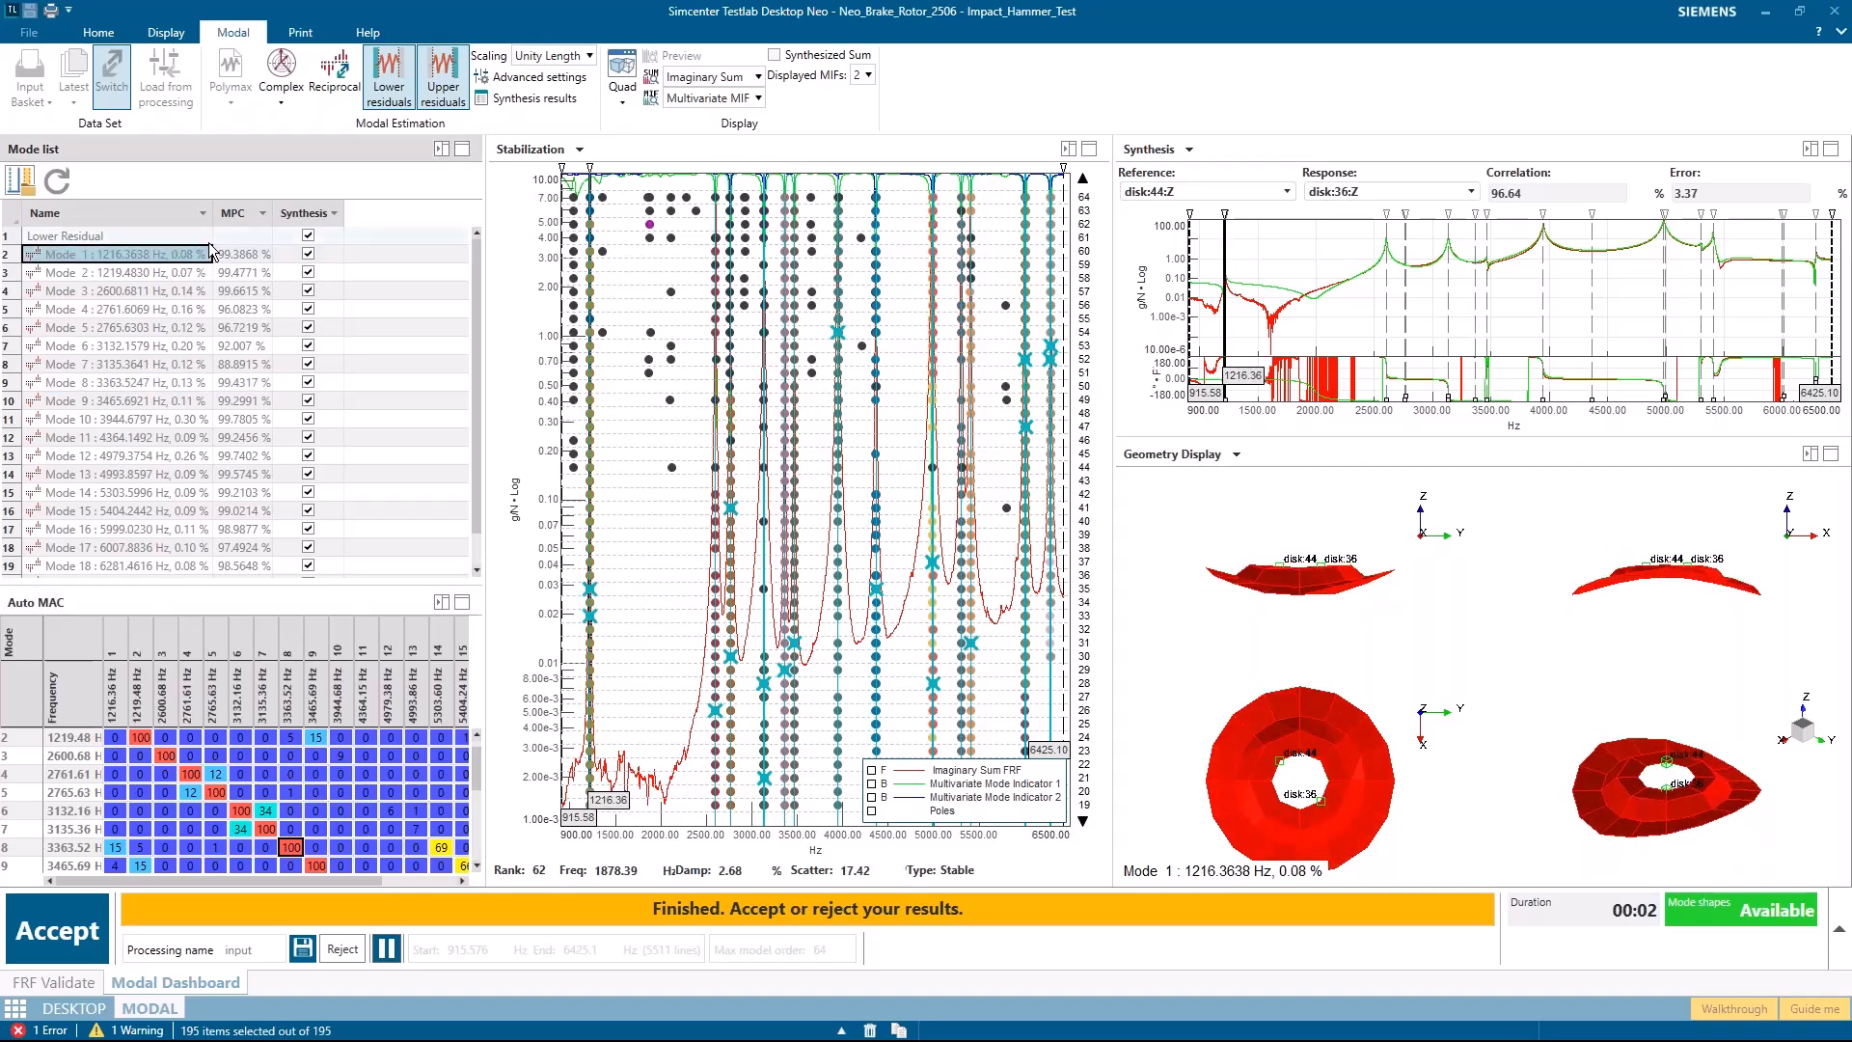
pyautogui.click(213, 272)
pyautogui.click(216, 309)
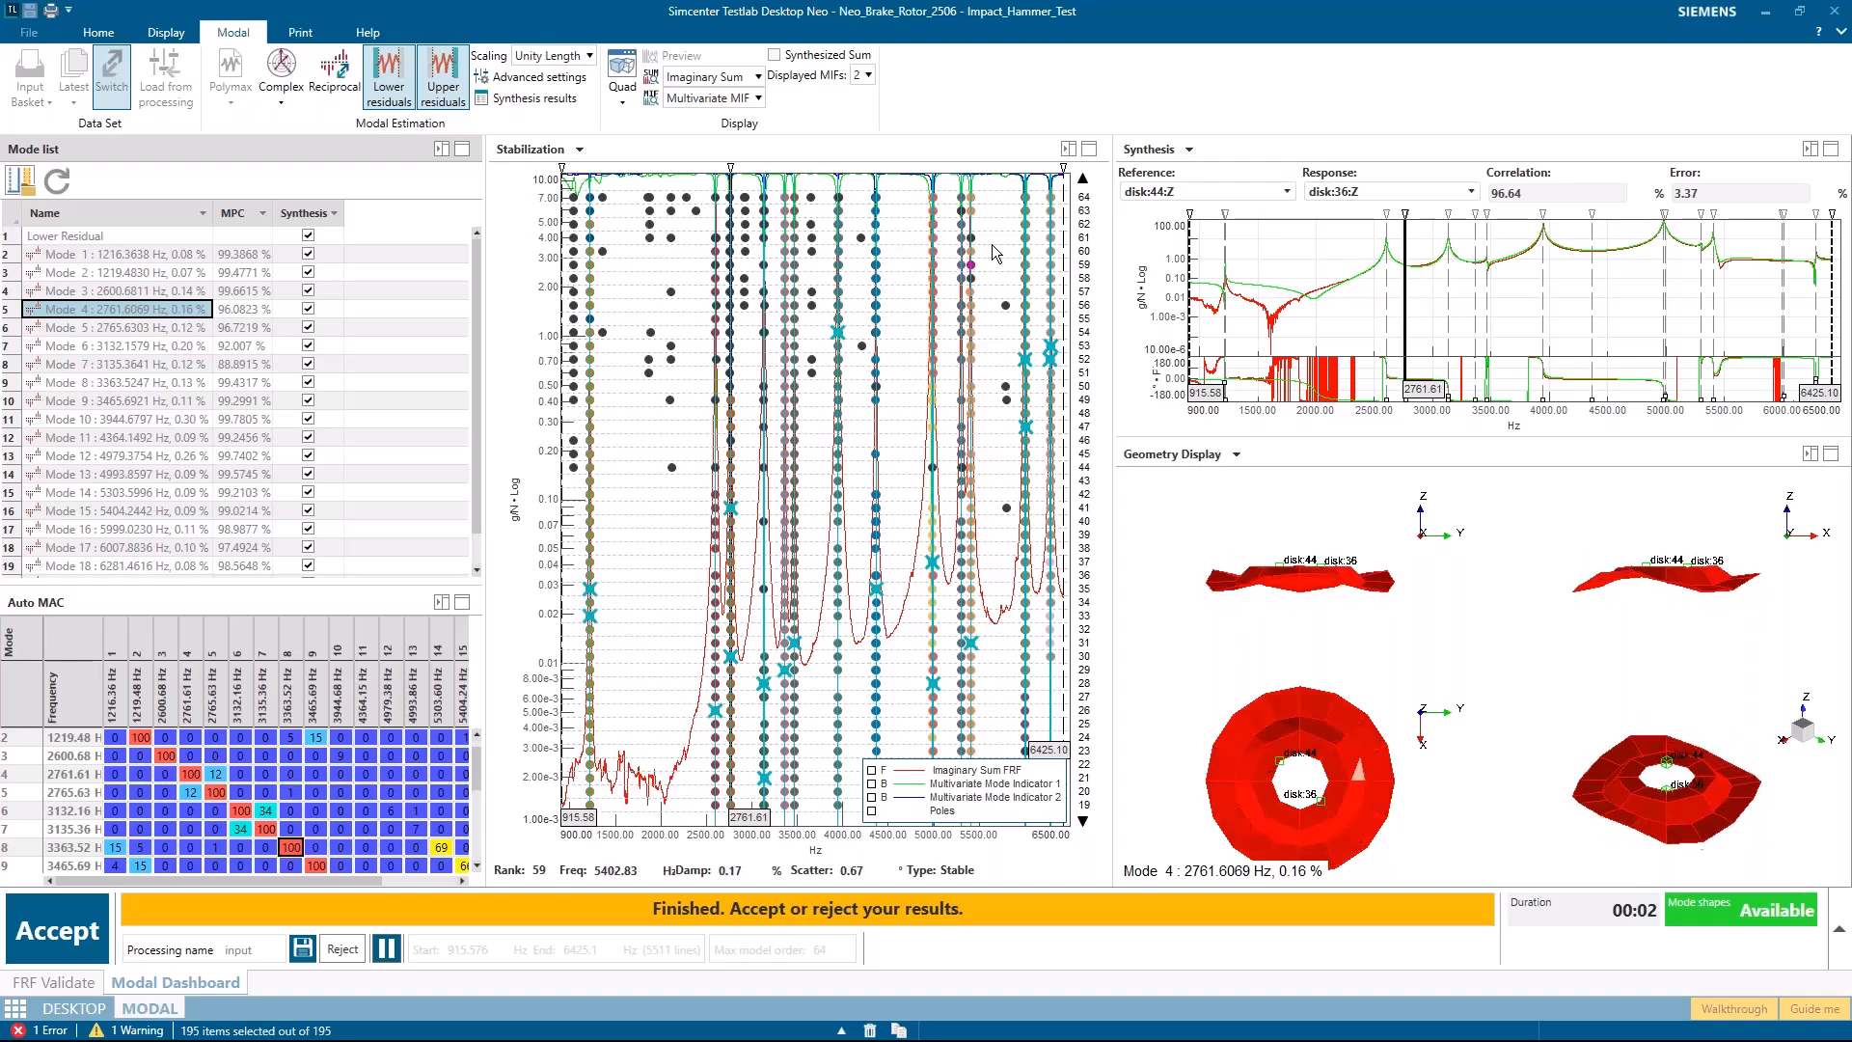
# Step: Plot the stabilization poles against damping, examine the low-damping range up close, and return the pole display to model order
pyautogui.rightClick(659, 540)
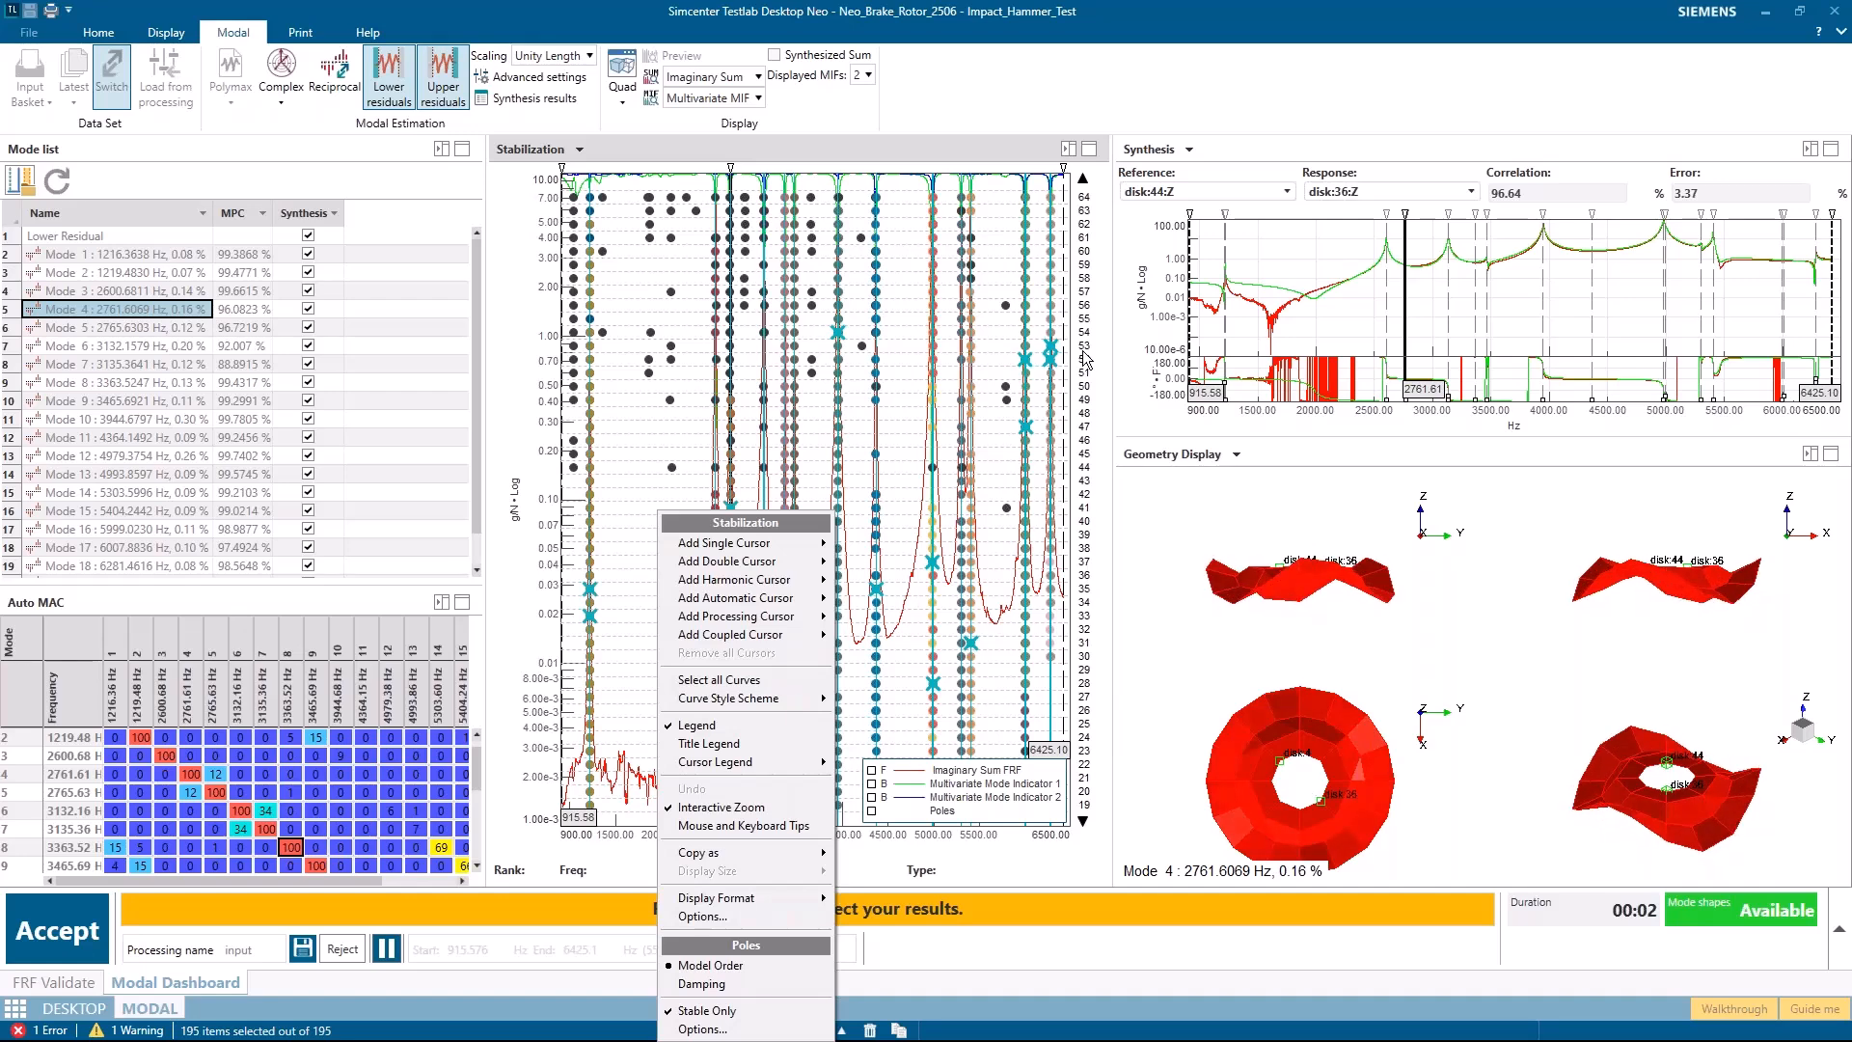
pyautogui.click(739, 985)
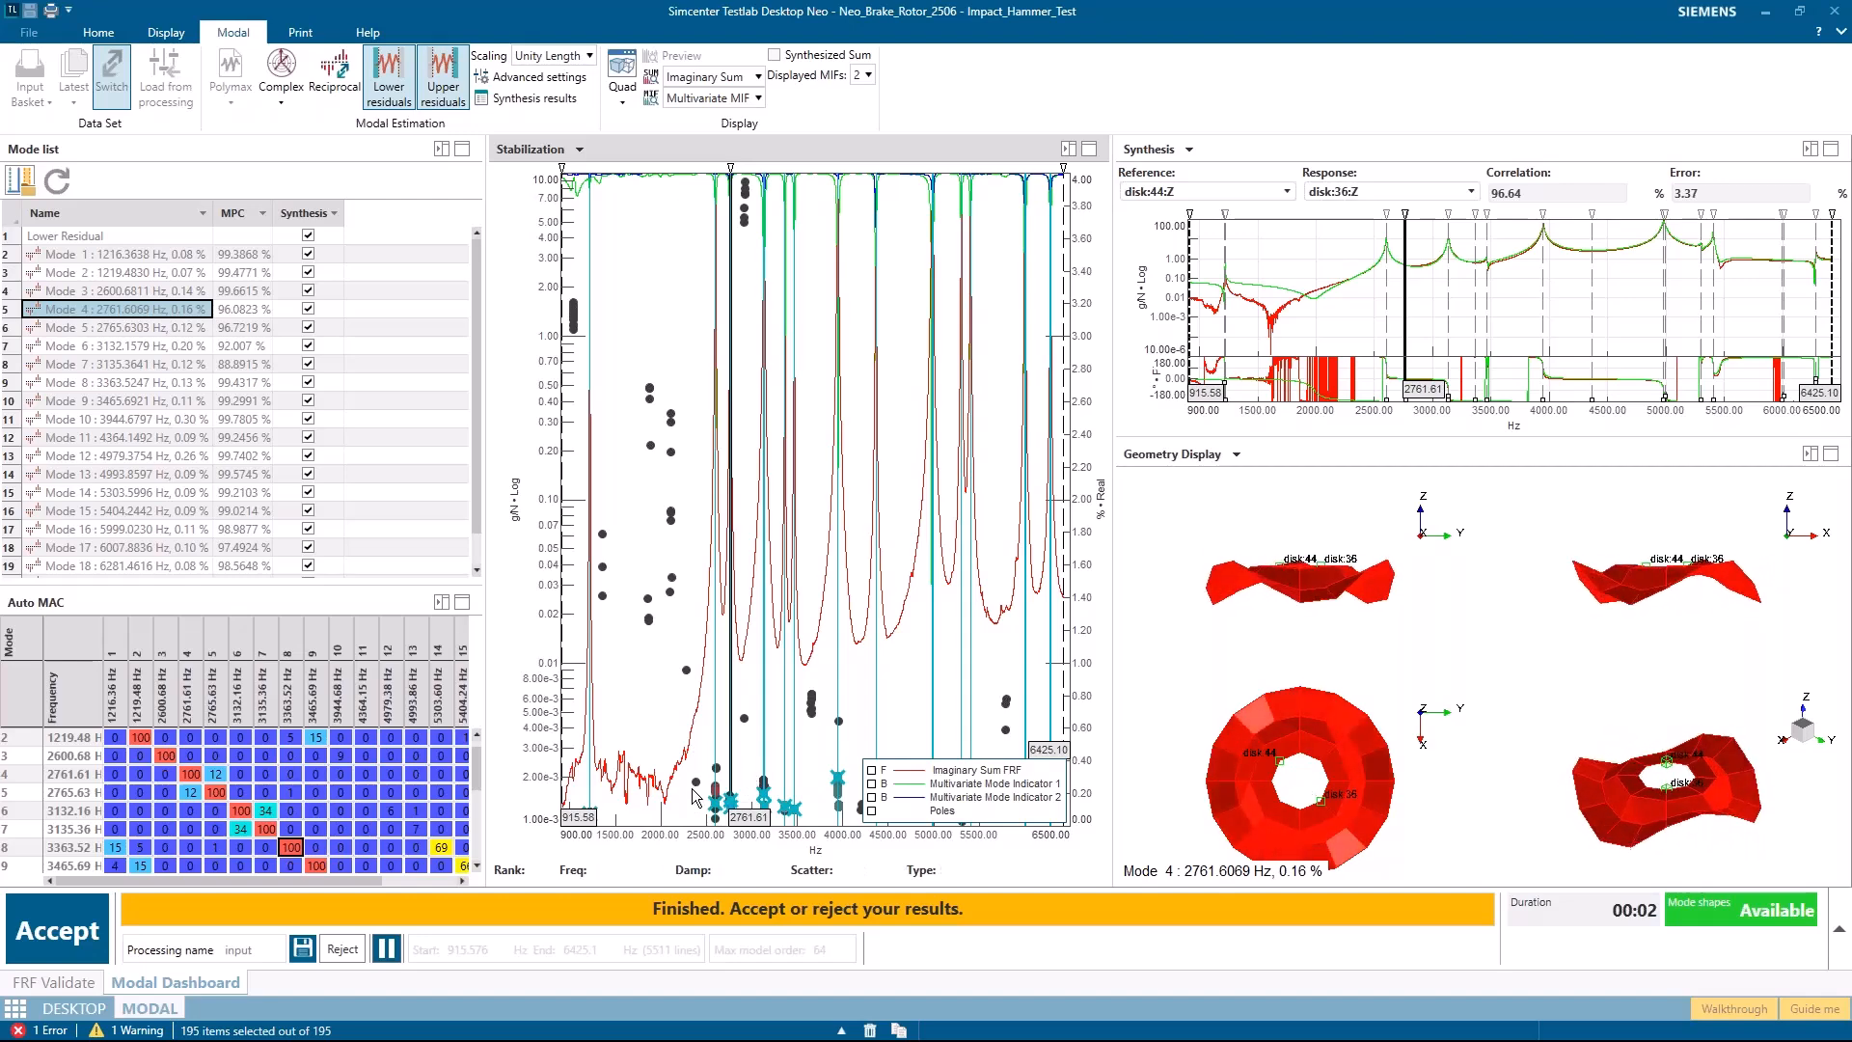
pyautogui.rightClick(652, 692)
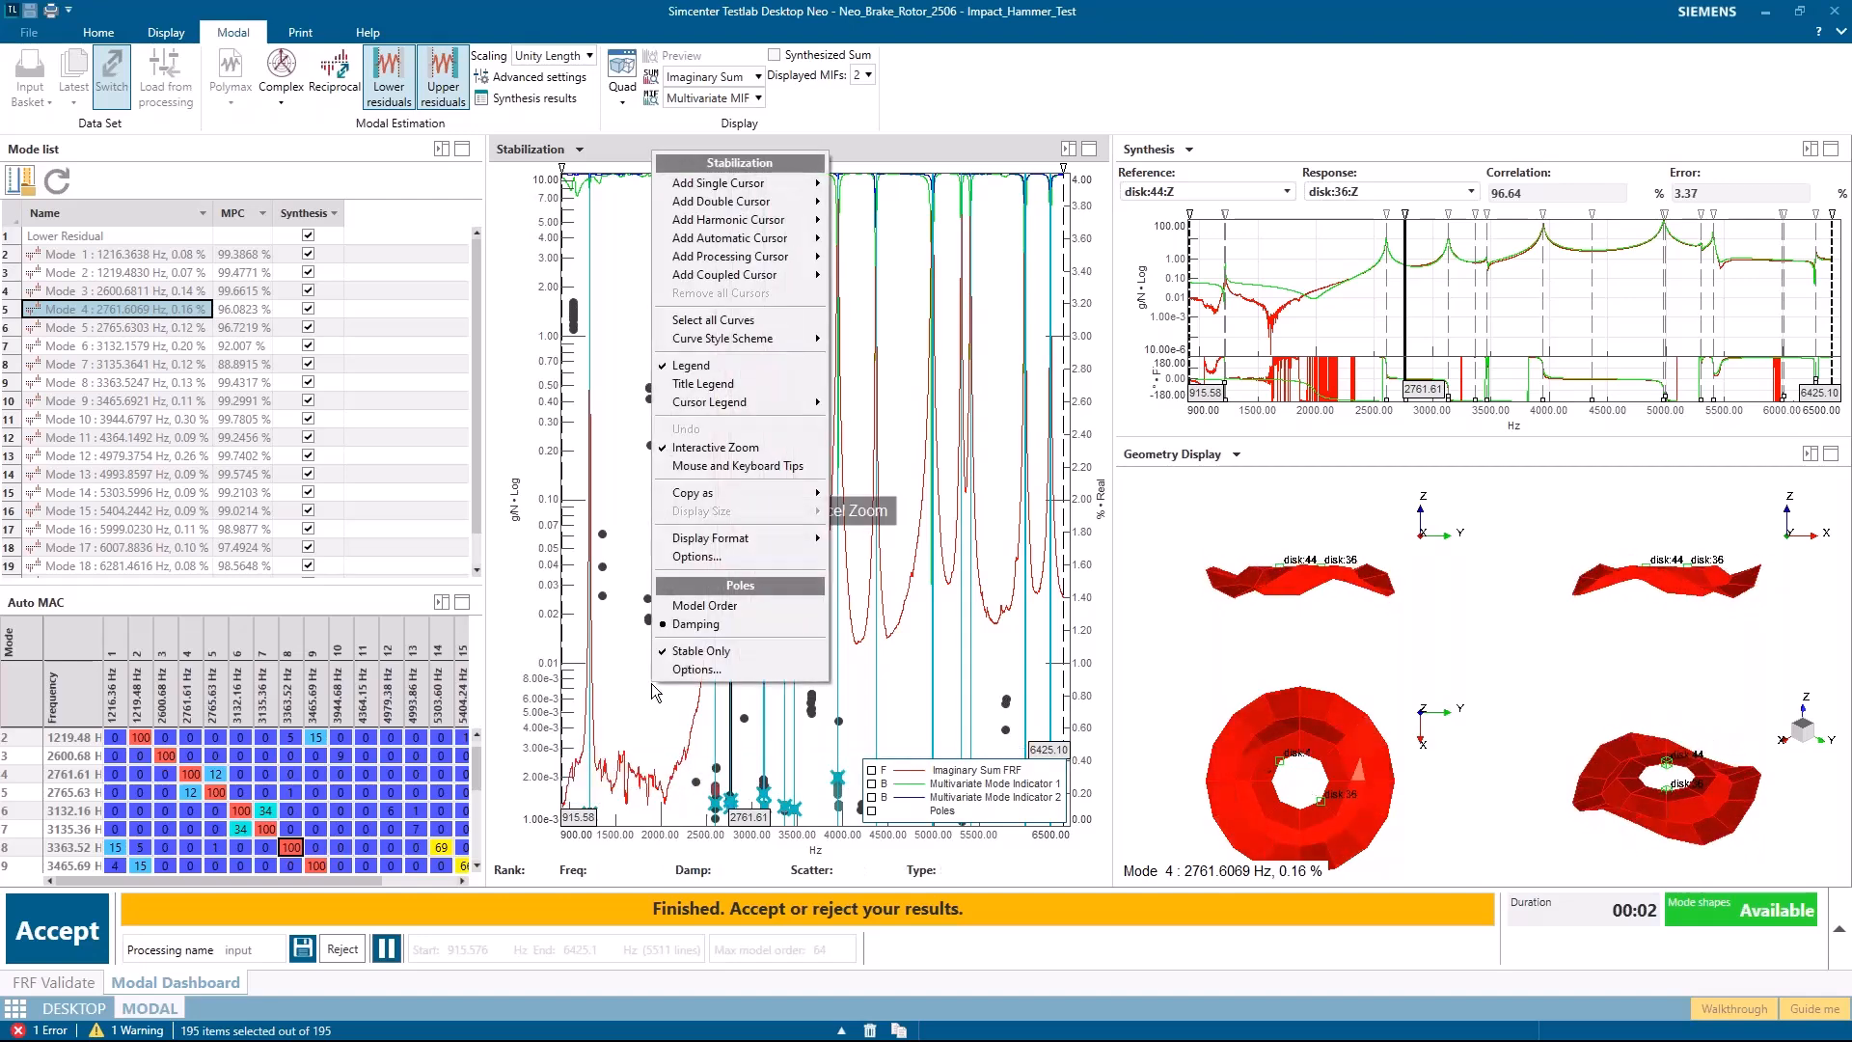
pyautogui.click(647, 740)
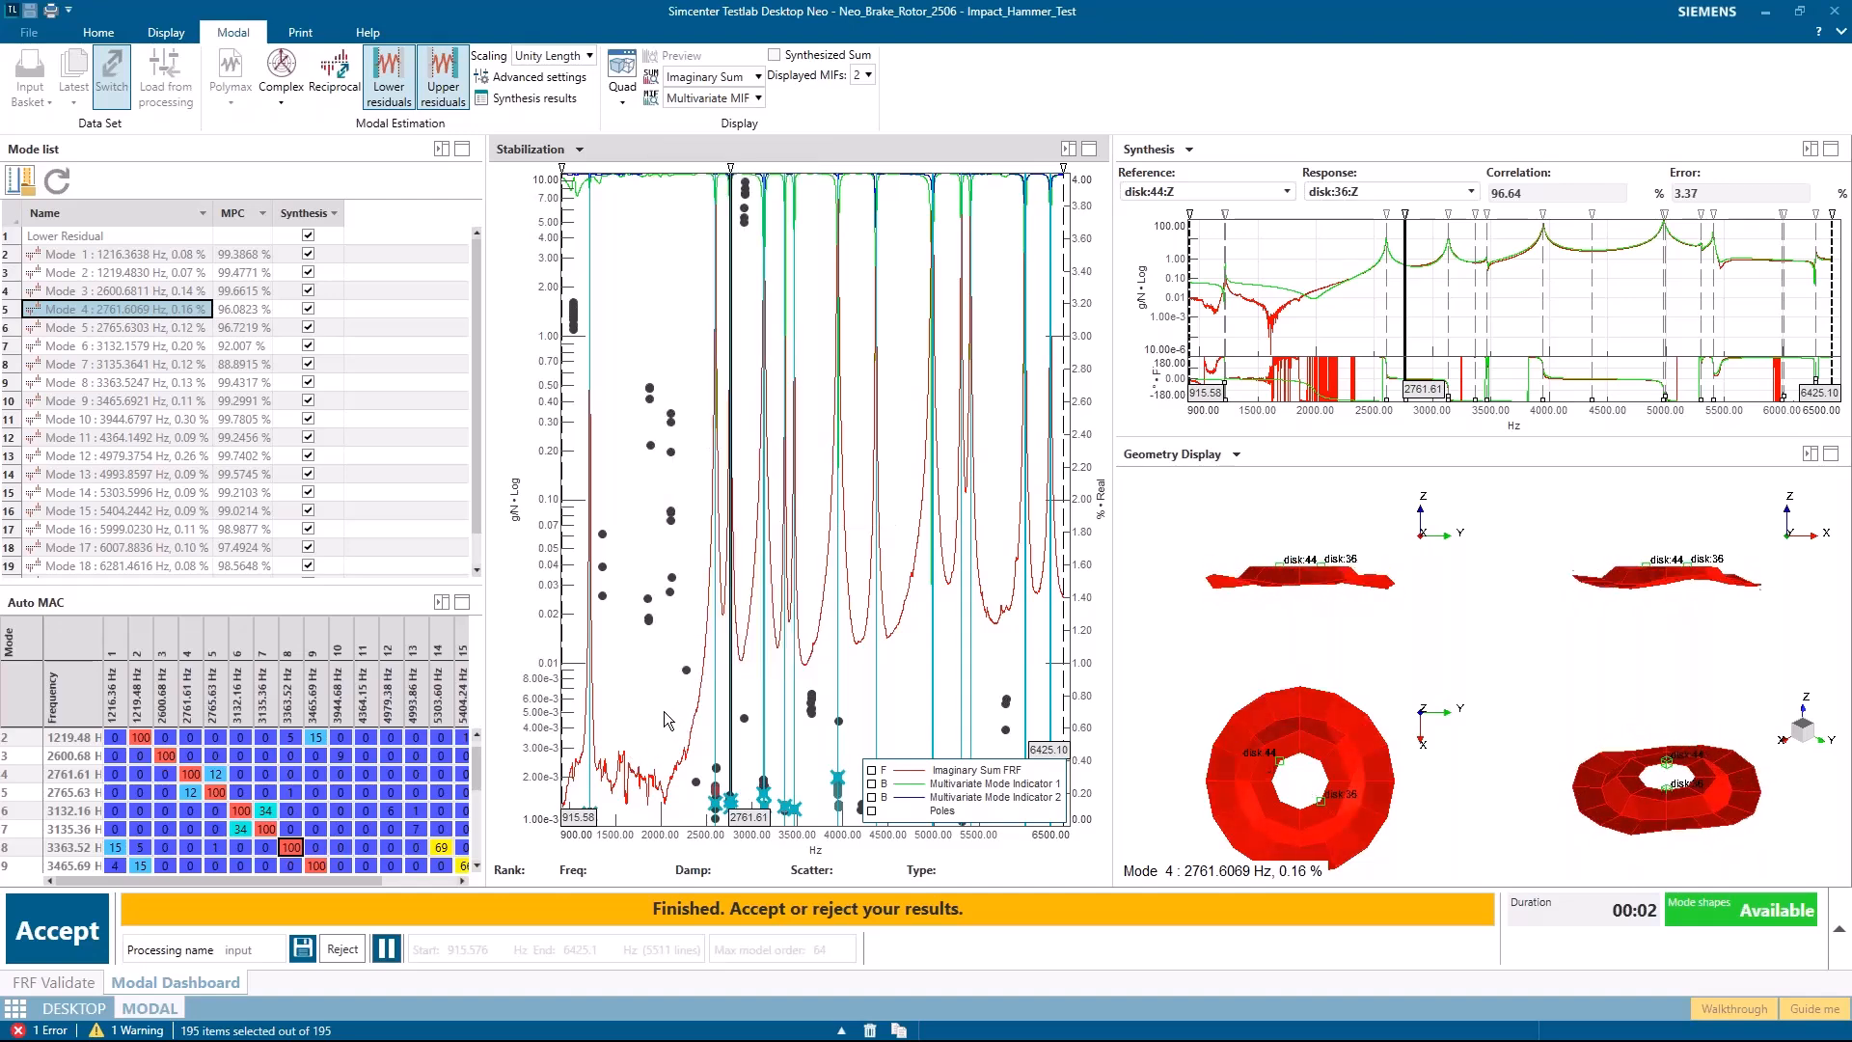
pyautogui.moveTo(678, 711); pyautogui.dragTo(816, 839)
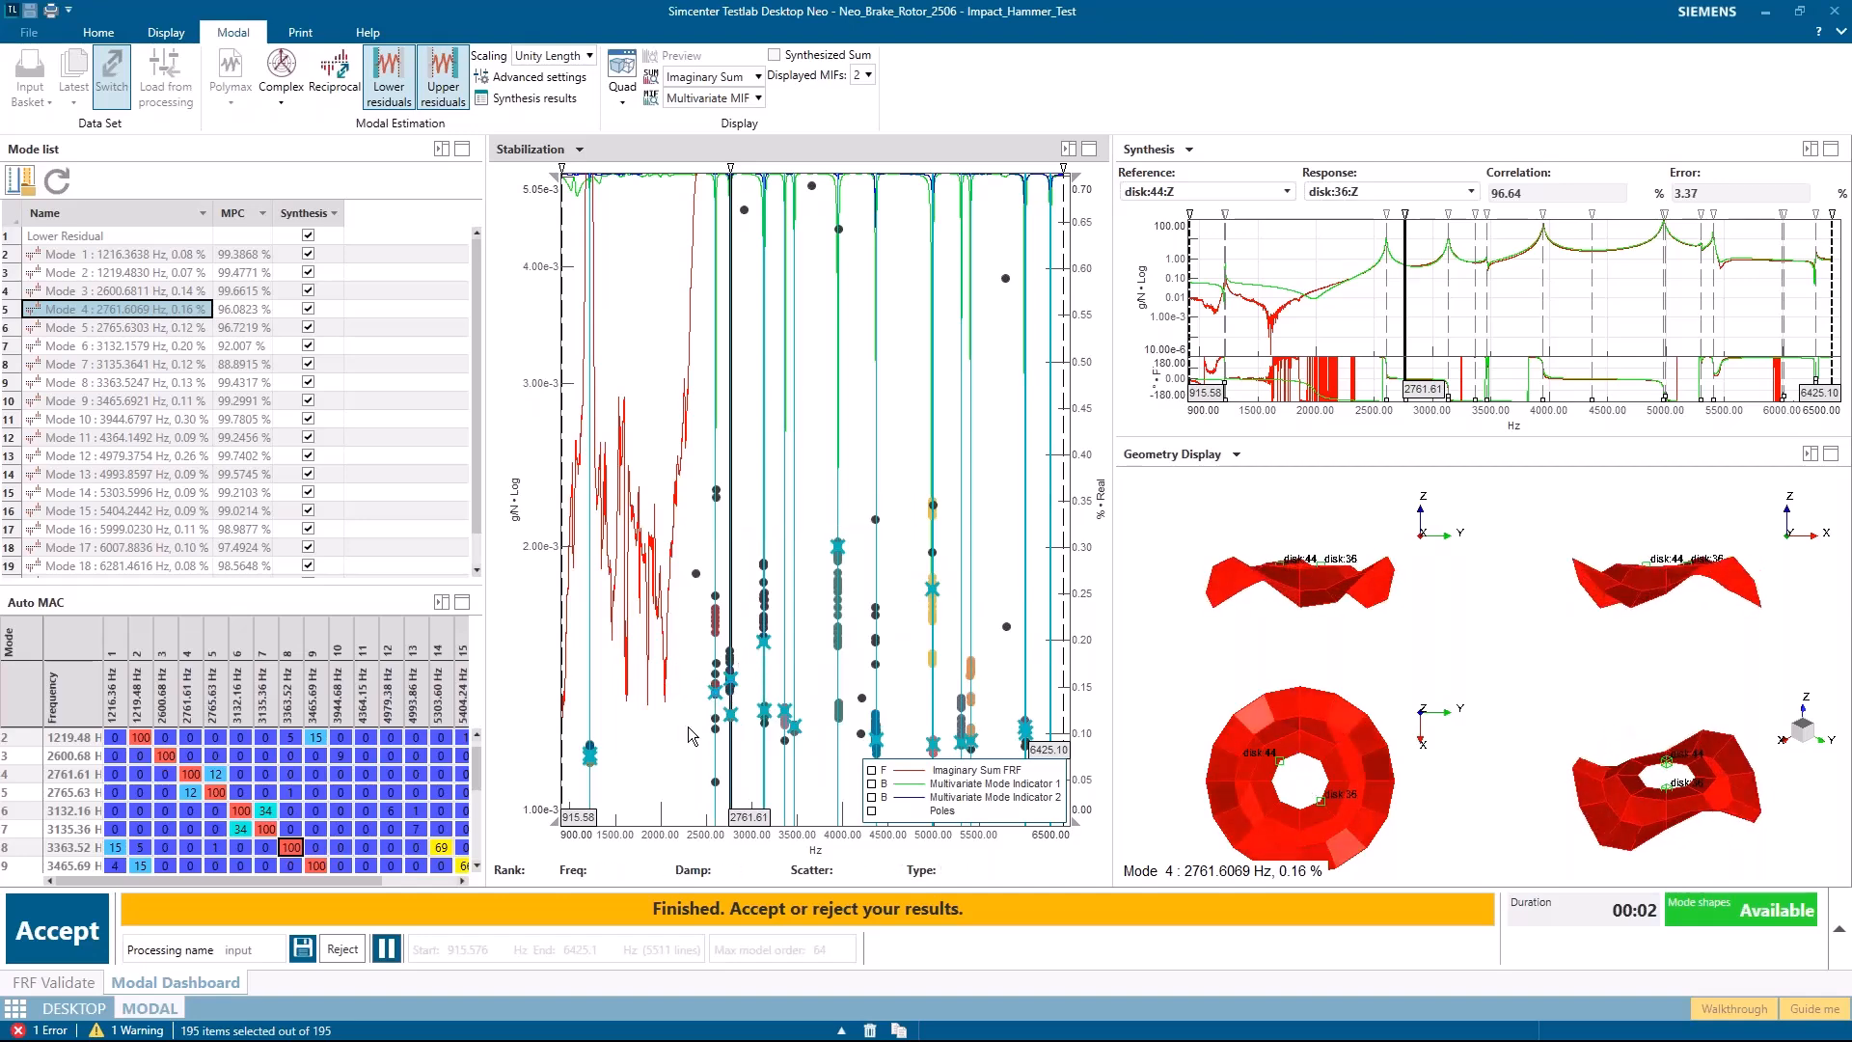
pyautogui.moveTo(695, 612); pyautogui.dragTo(800, 797)
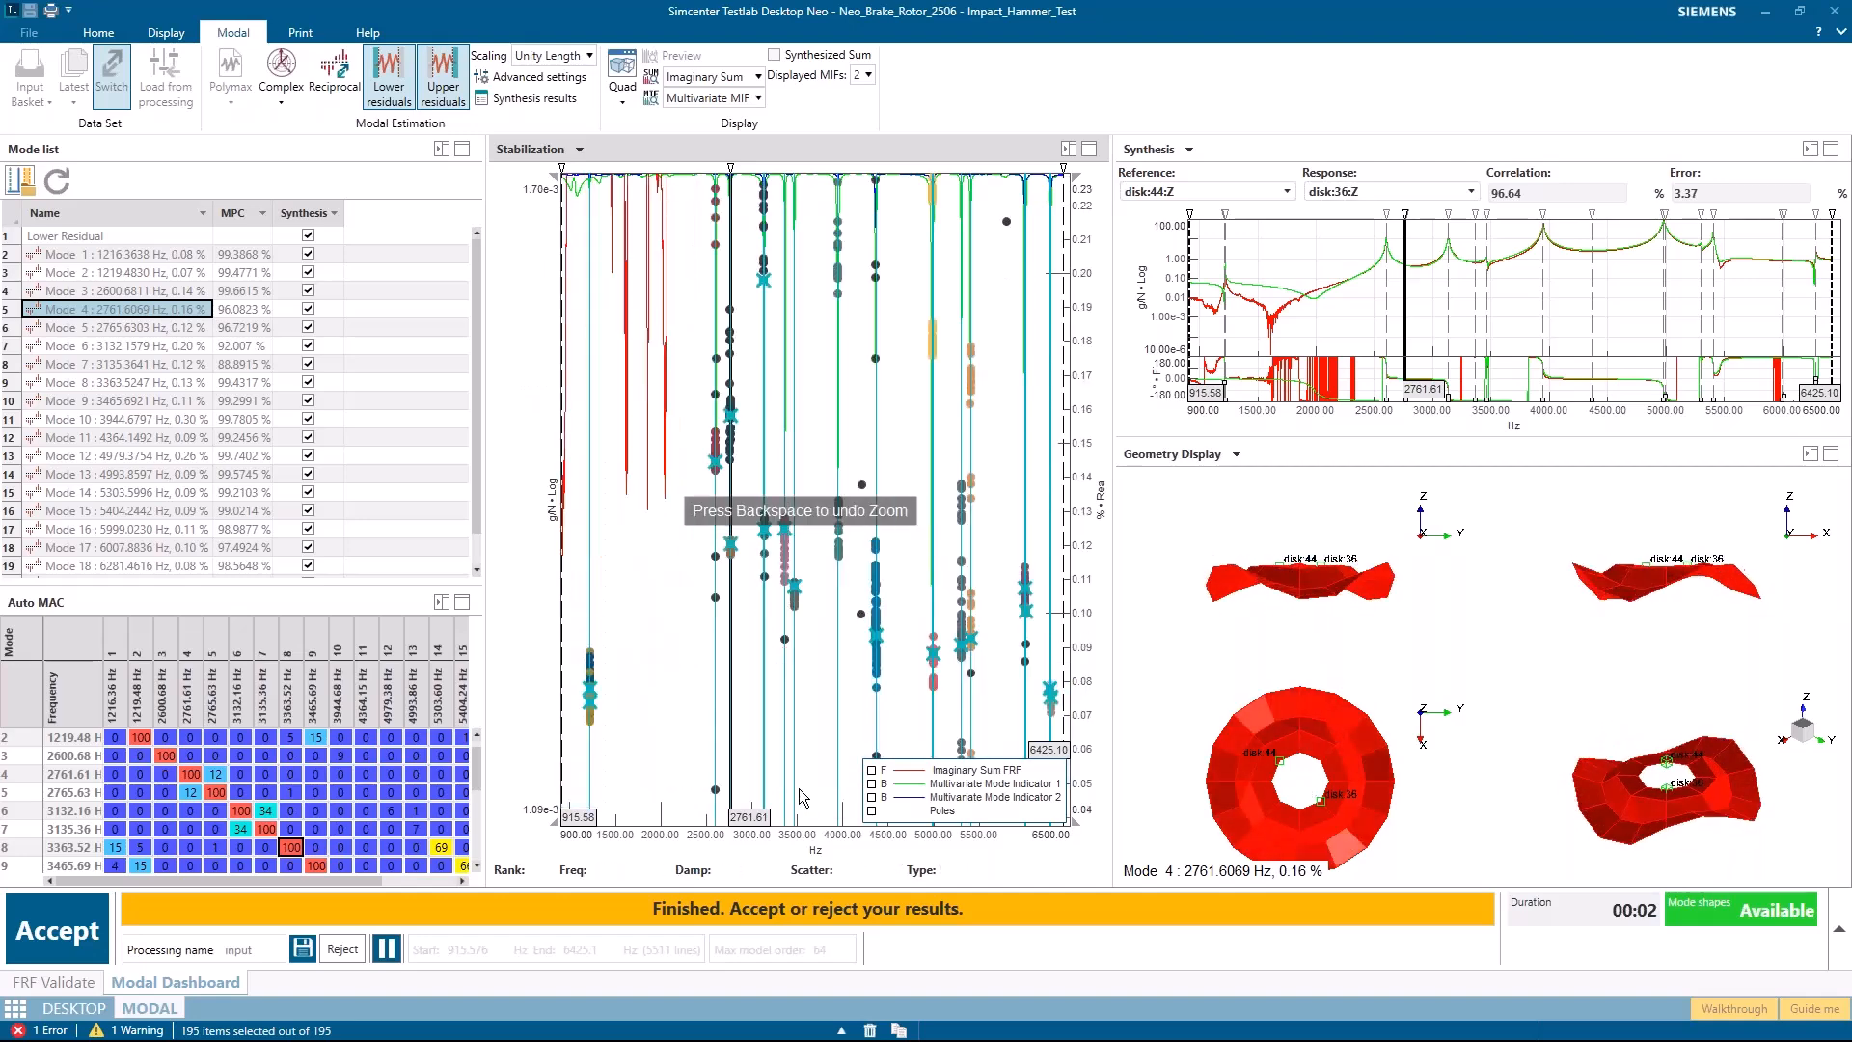
pyautogui.rightClick(644, 688)
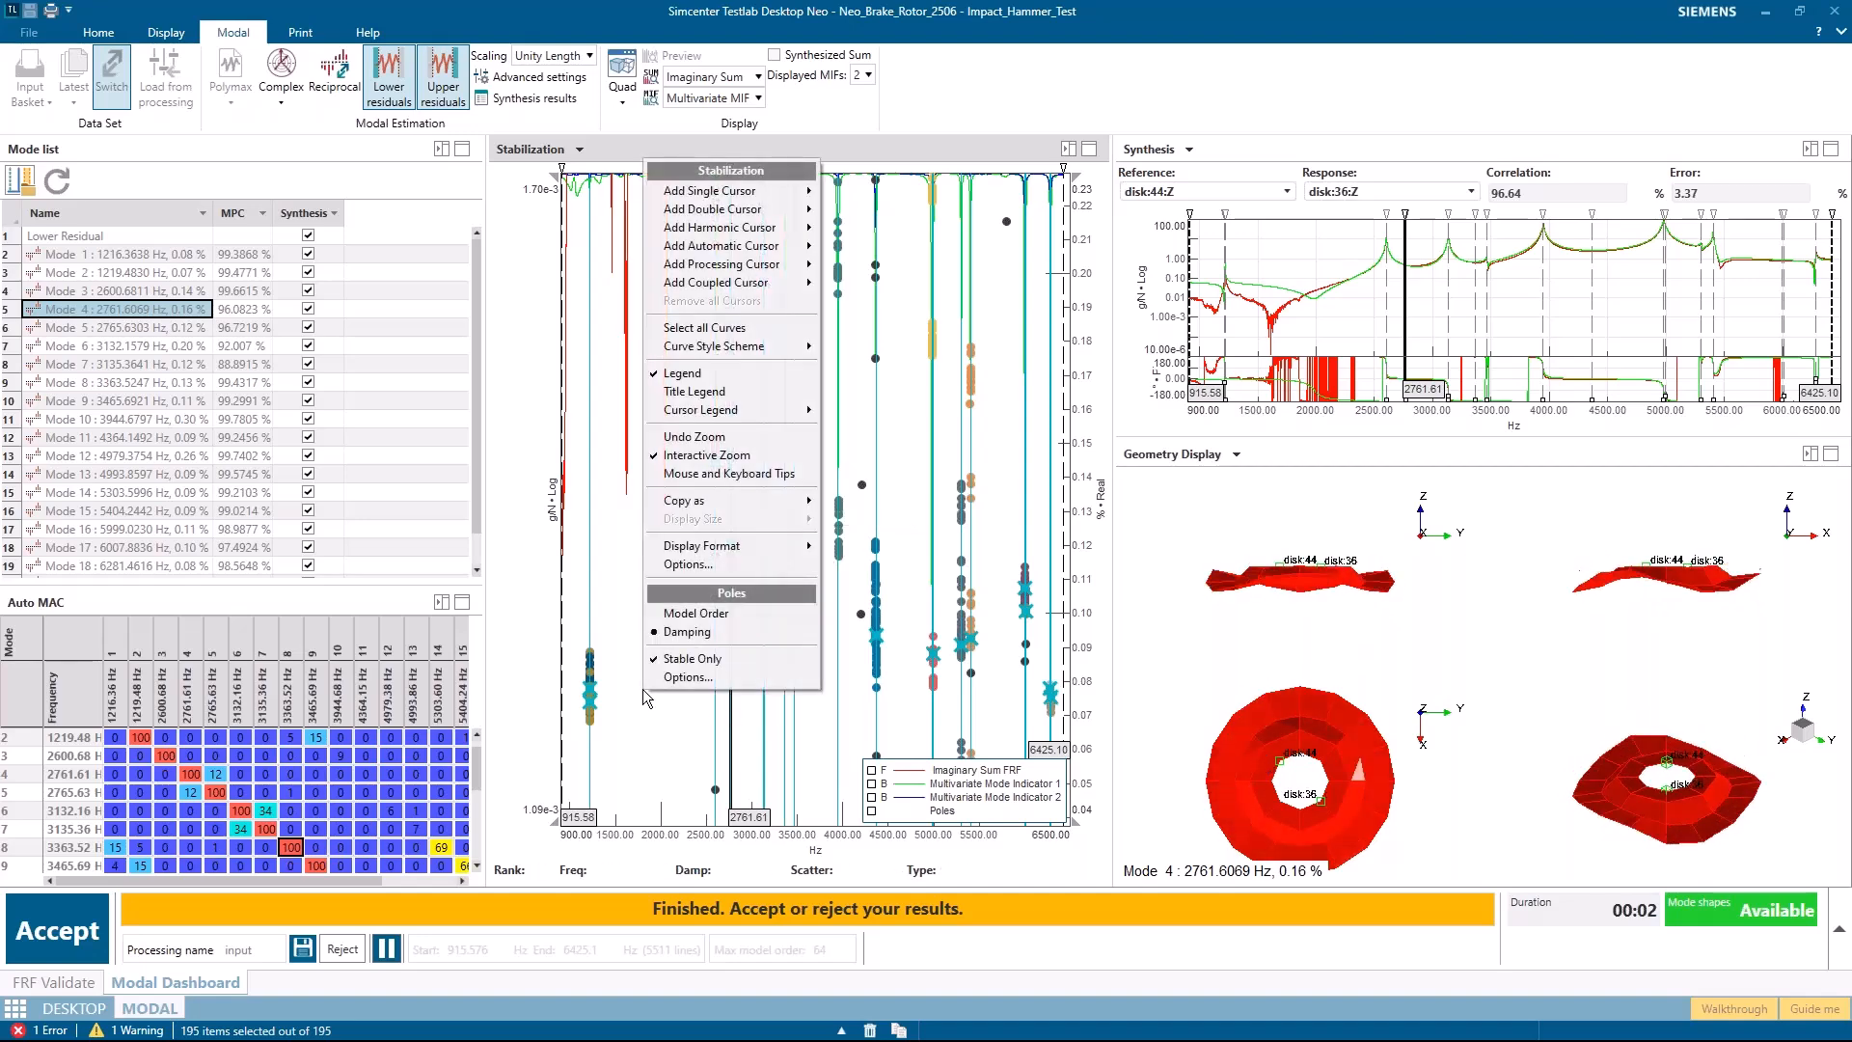
pyautogui.click(688, 614)
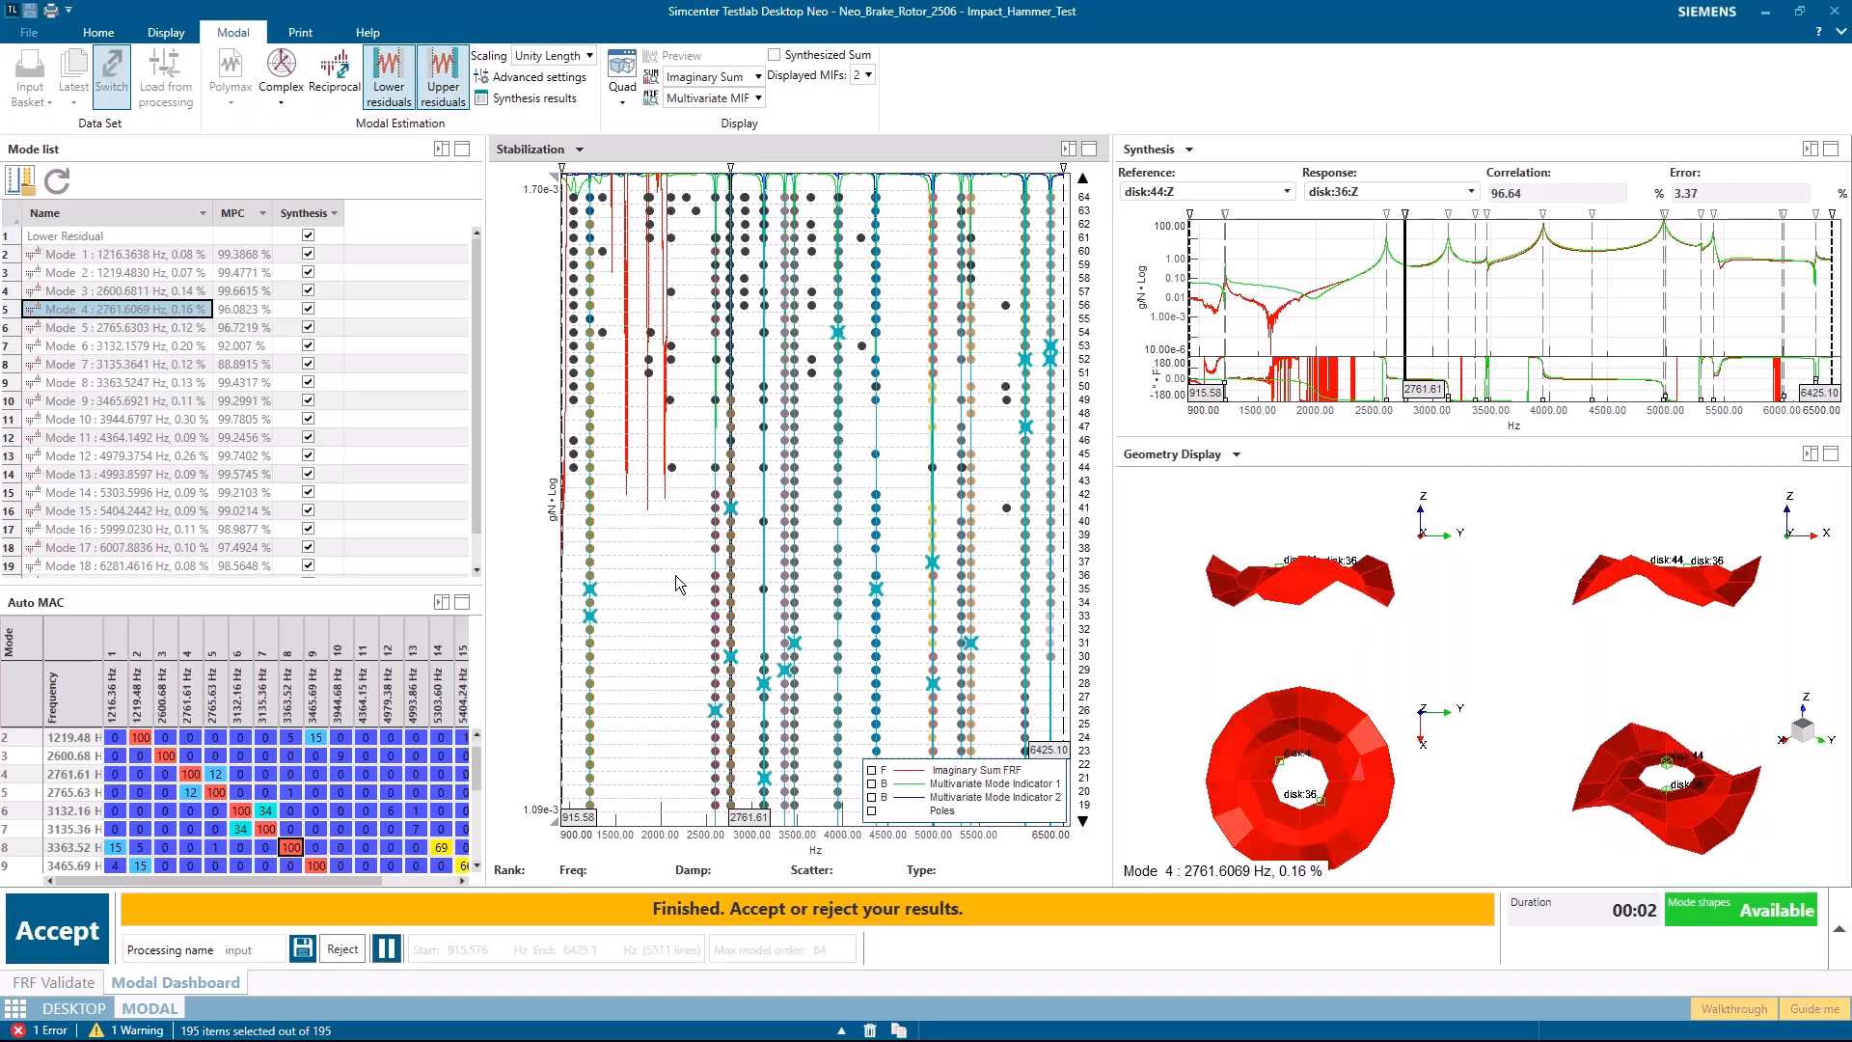
# Step: Show all poles in the stabilization diagram, including the unstable ones, and restrict the display to stable poles again
pyautogui.rightClick(675, 575)
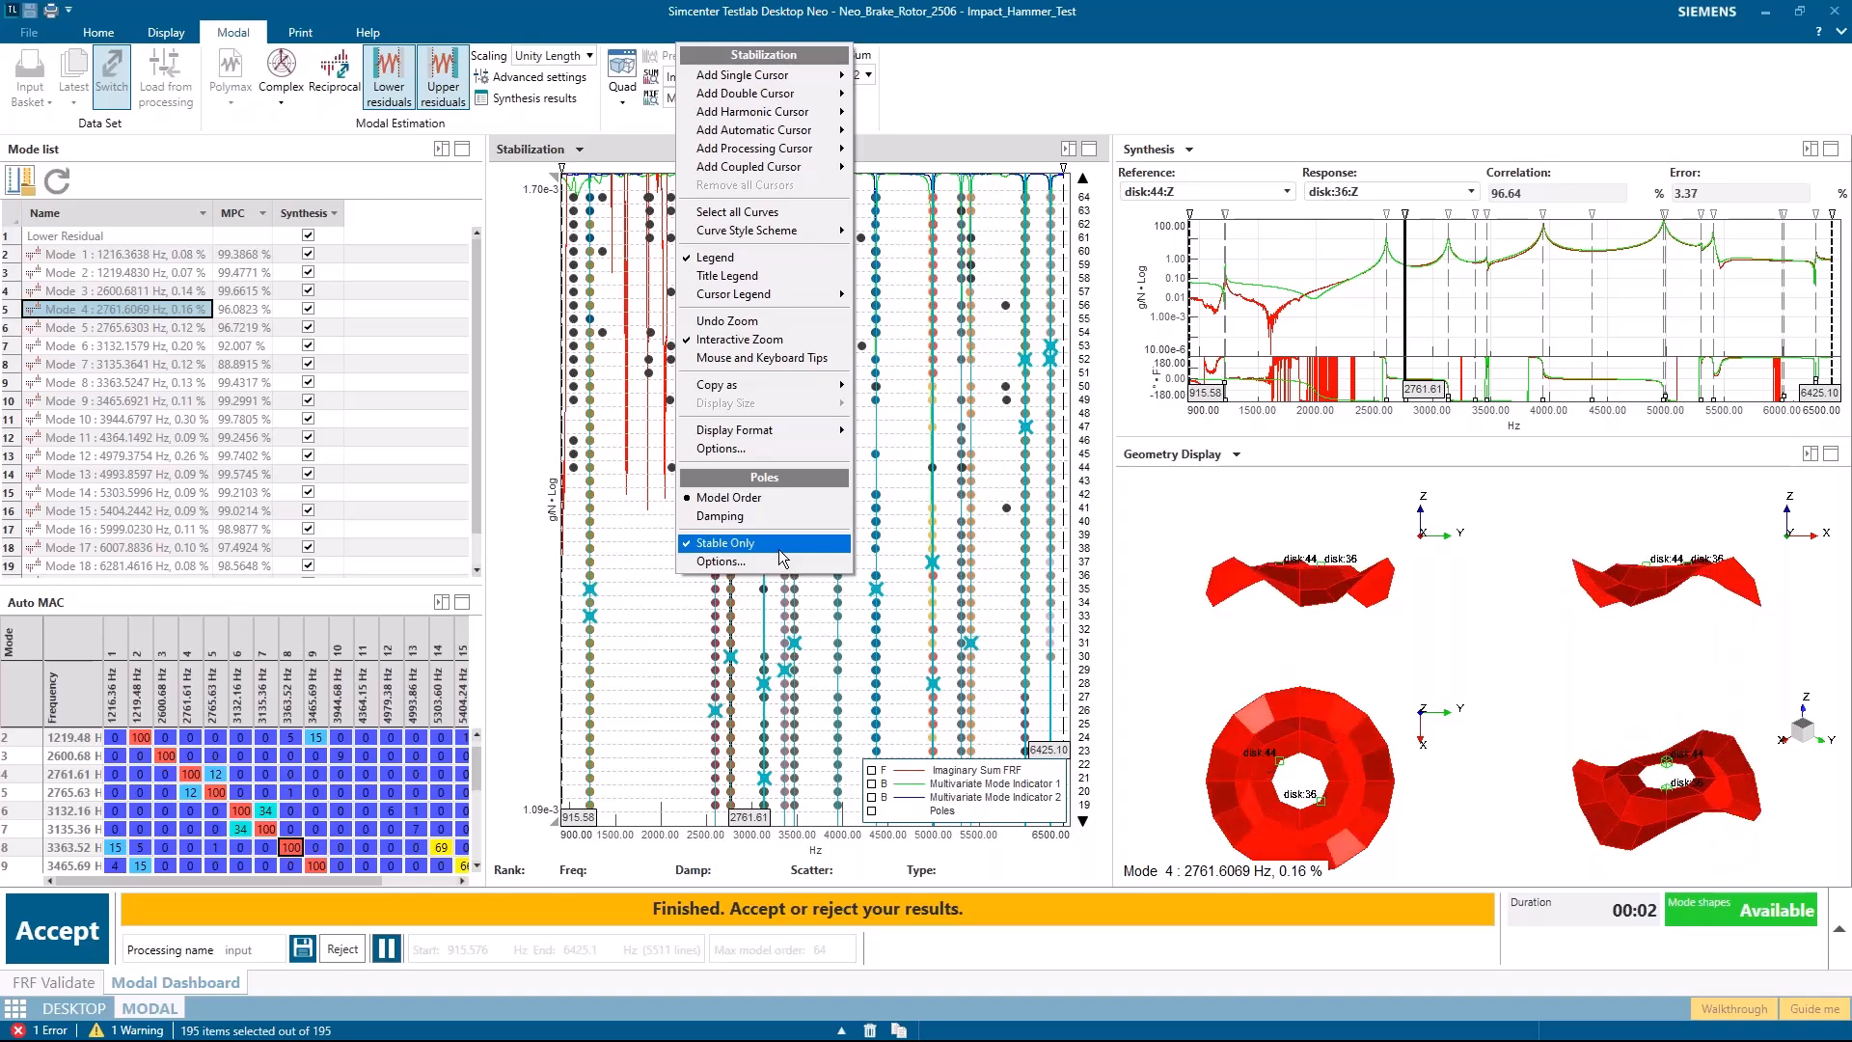
pyautogui.click(718, 546)
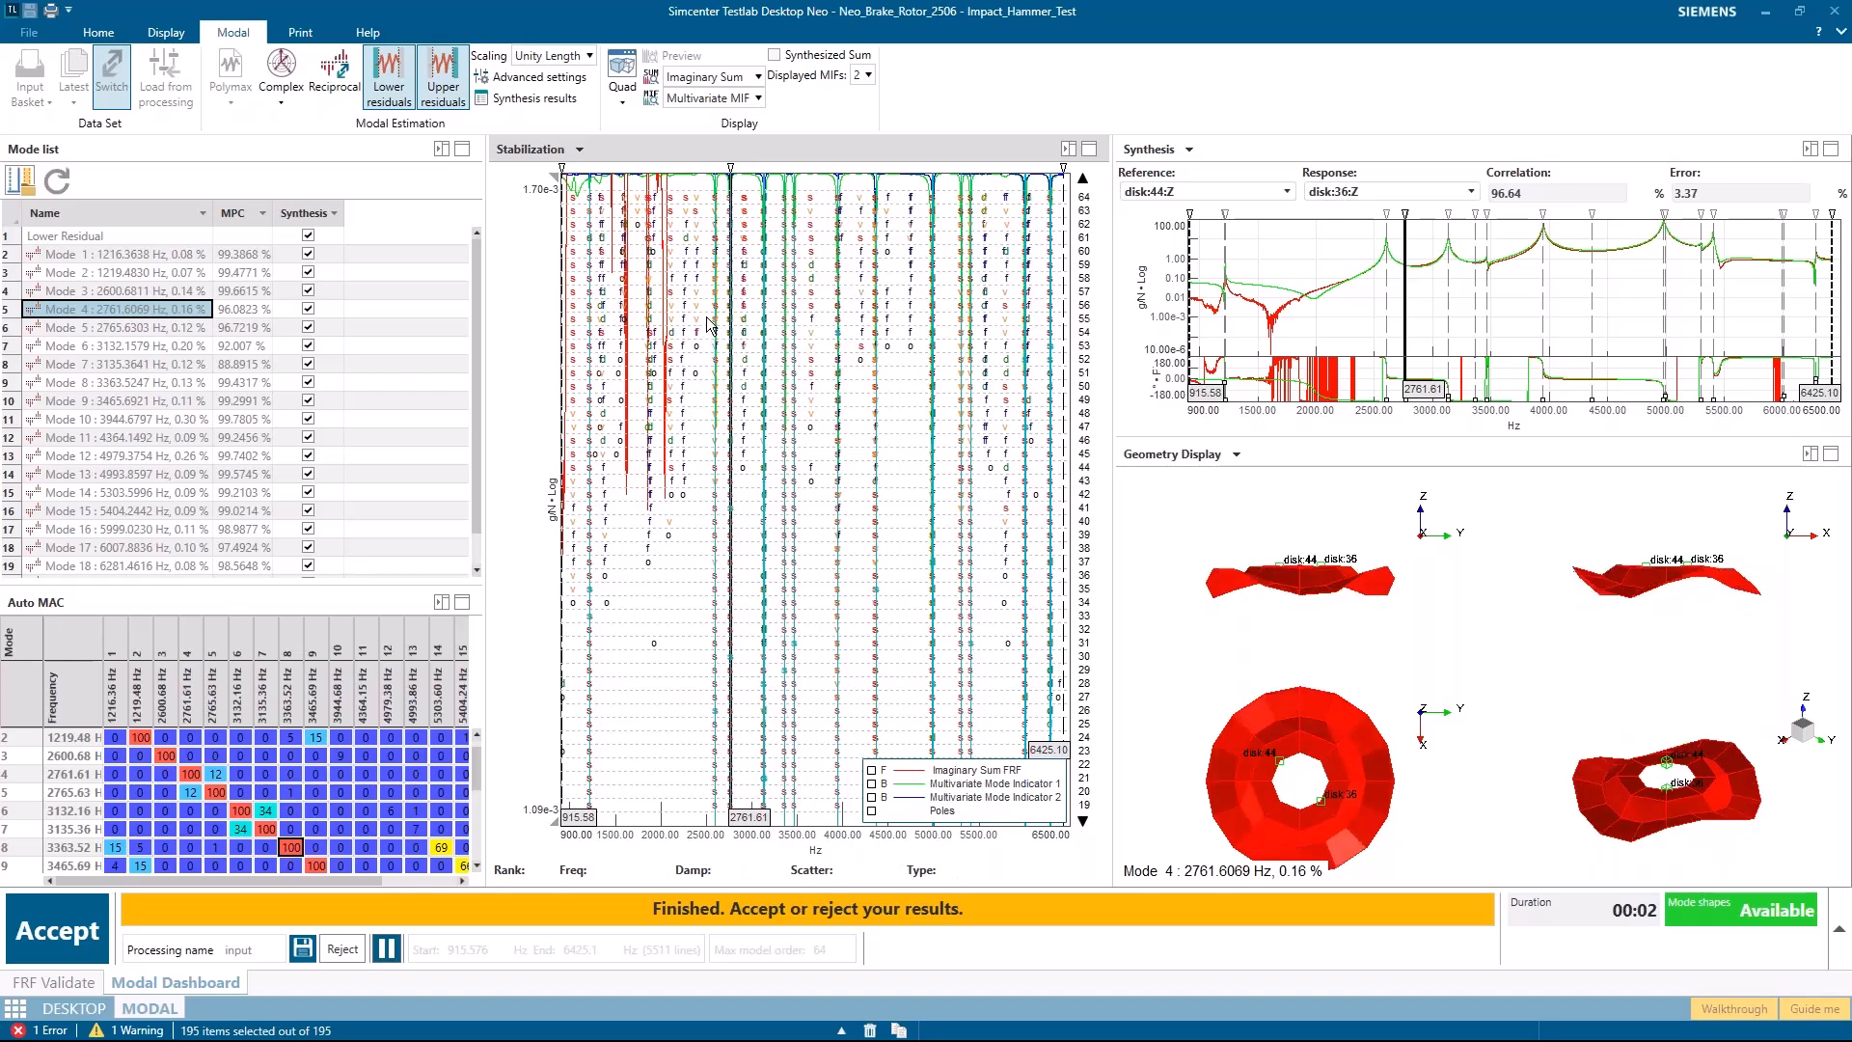
pyautogui.rightClick(658, 593)
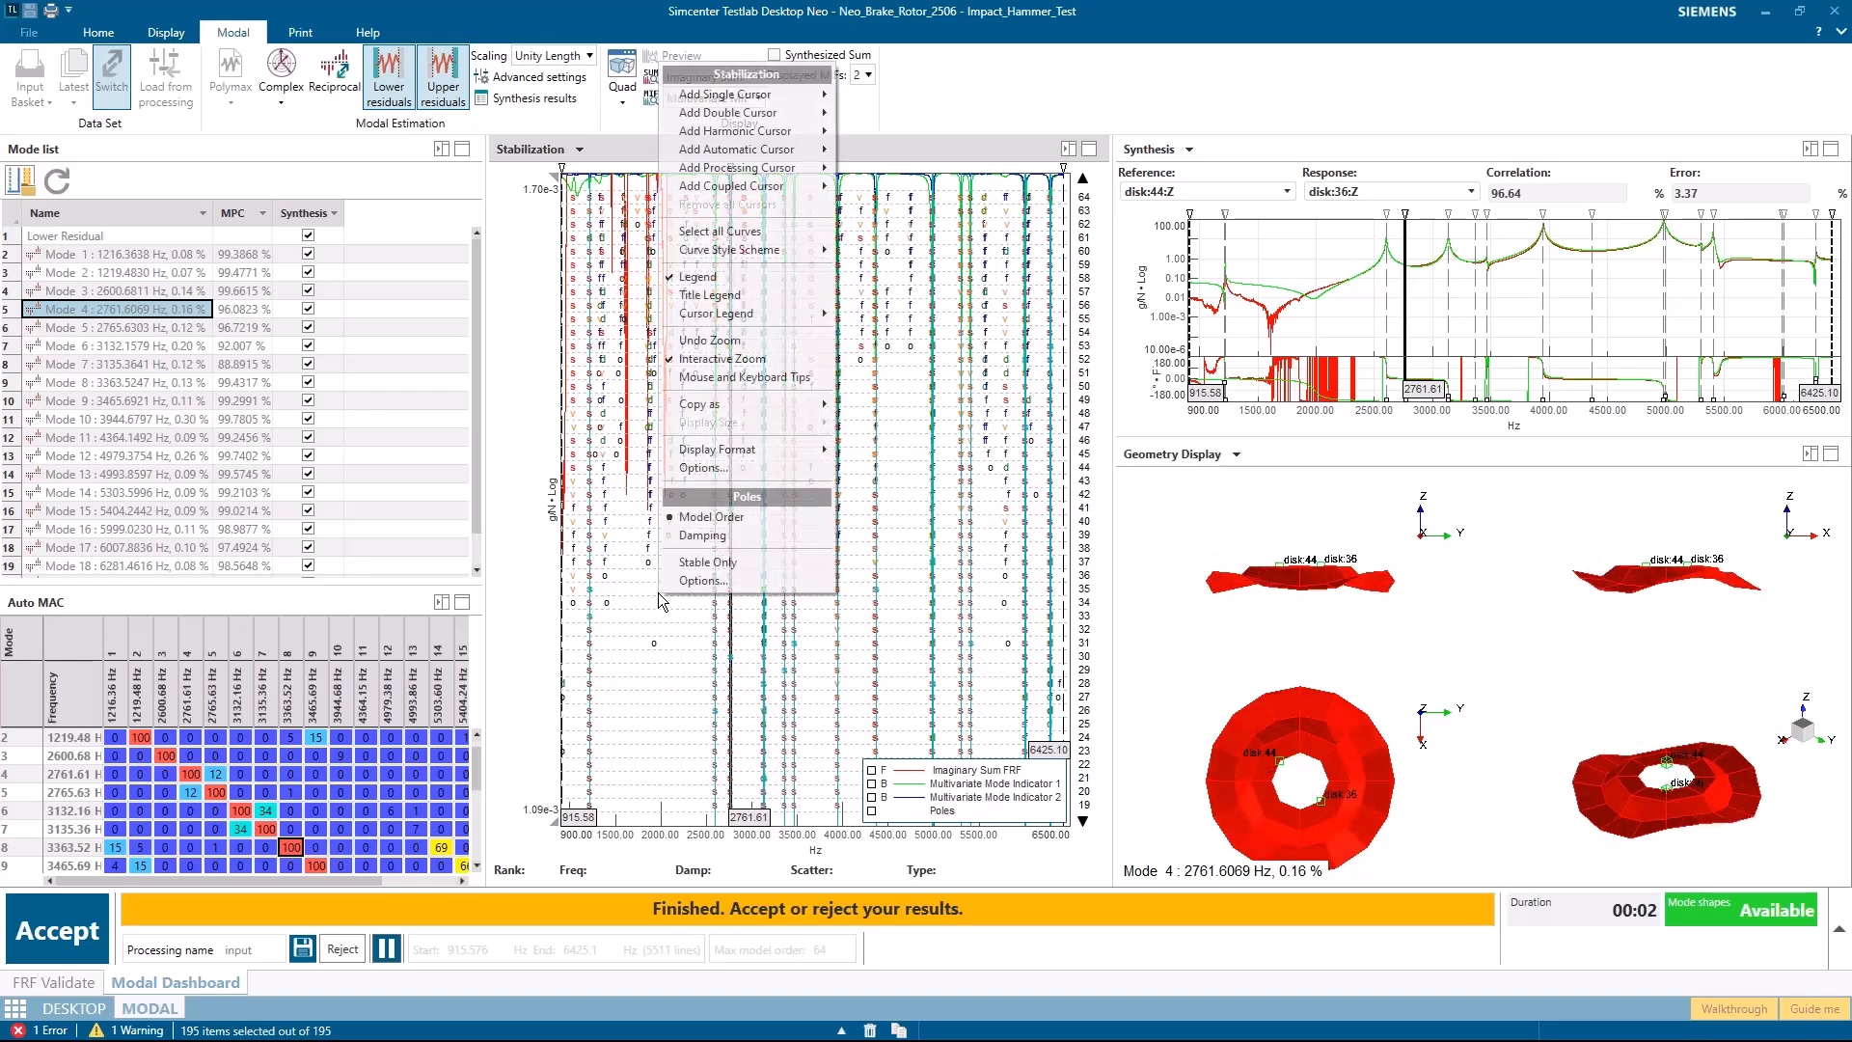
pyautogui.click(735, 566)
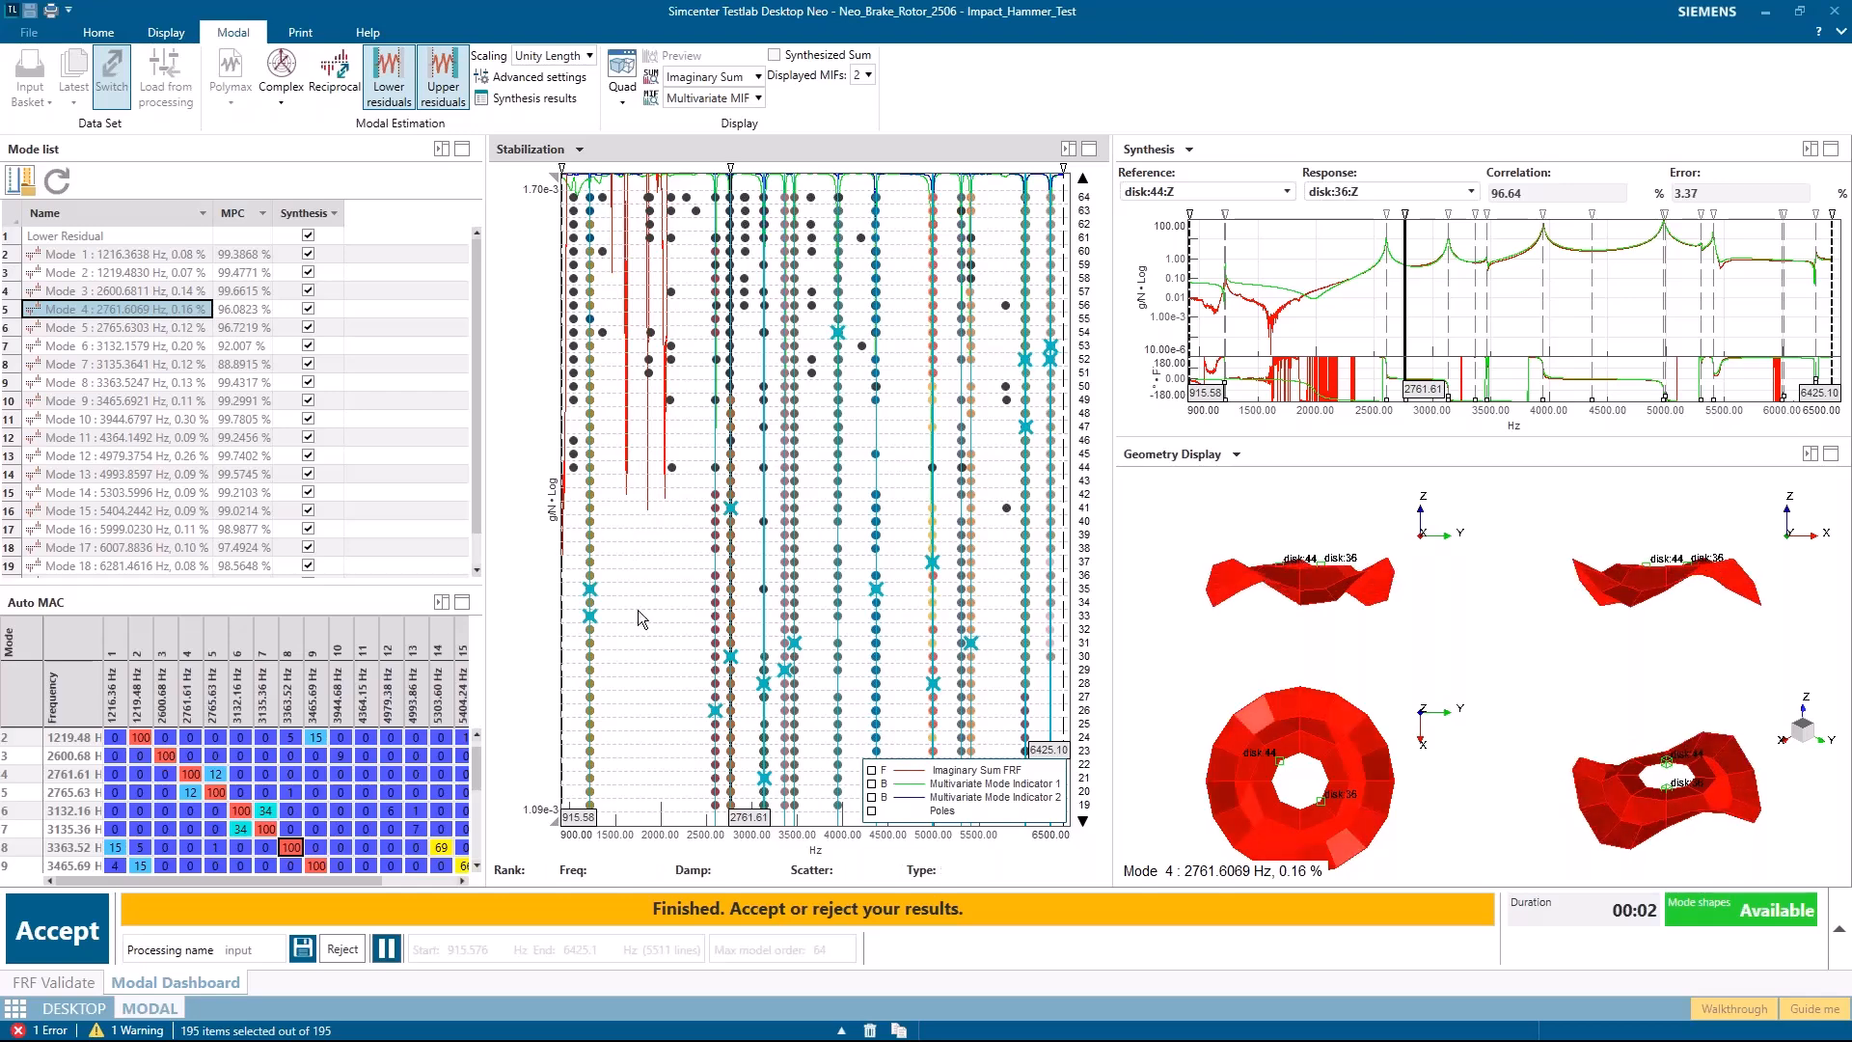
# Step: Review the pole color options of the stabilization diagram and close them without changing anything
pyautogui.rightClick(656, 544)
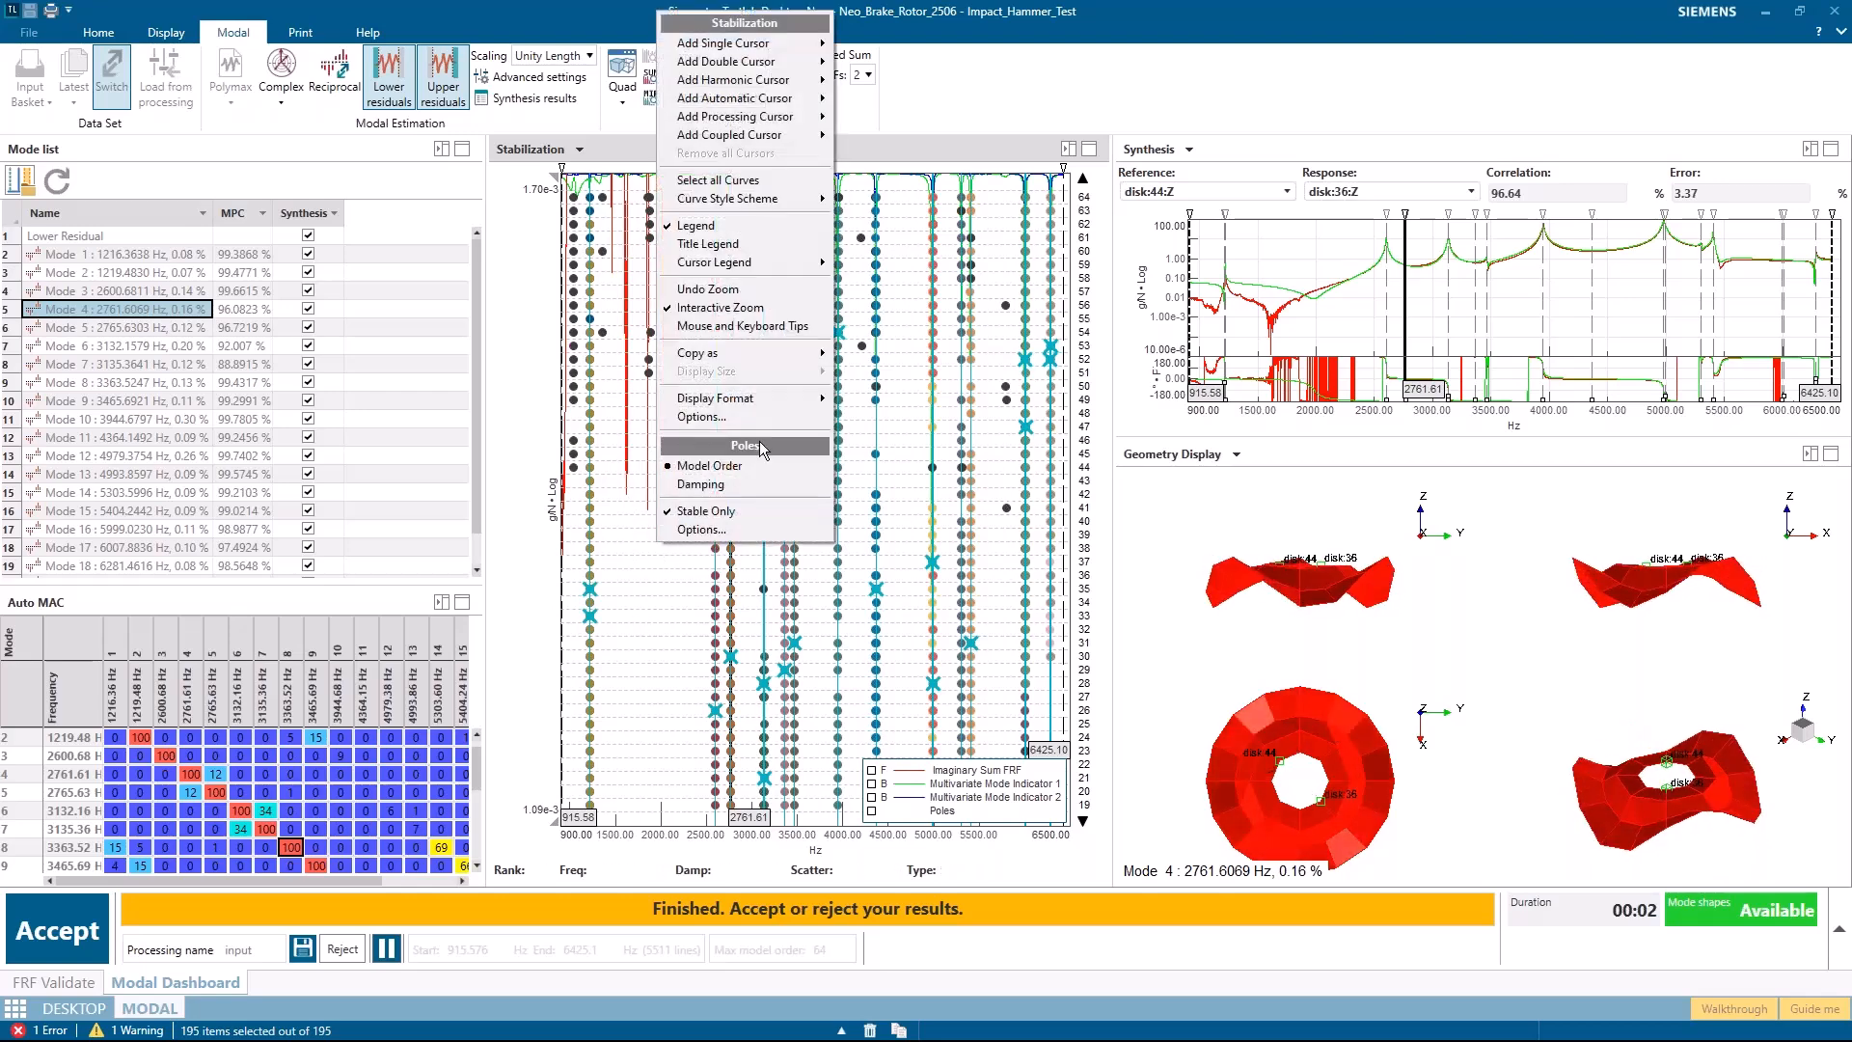
pyautogui.click(739, 529)
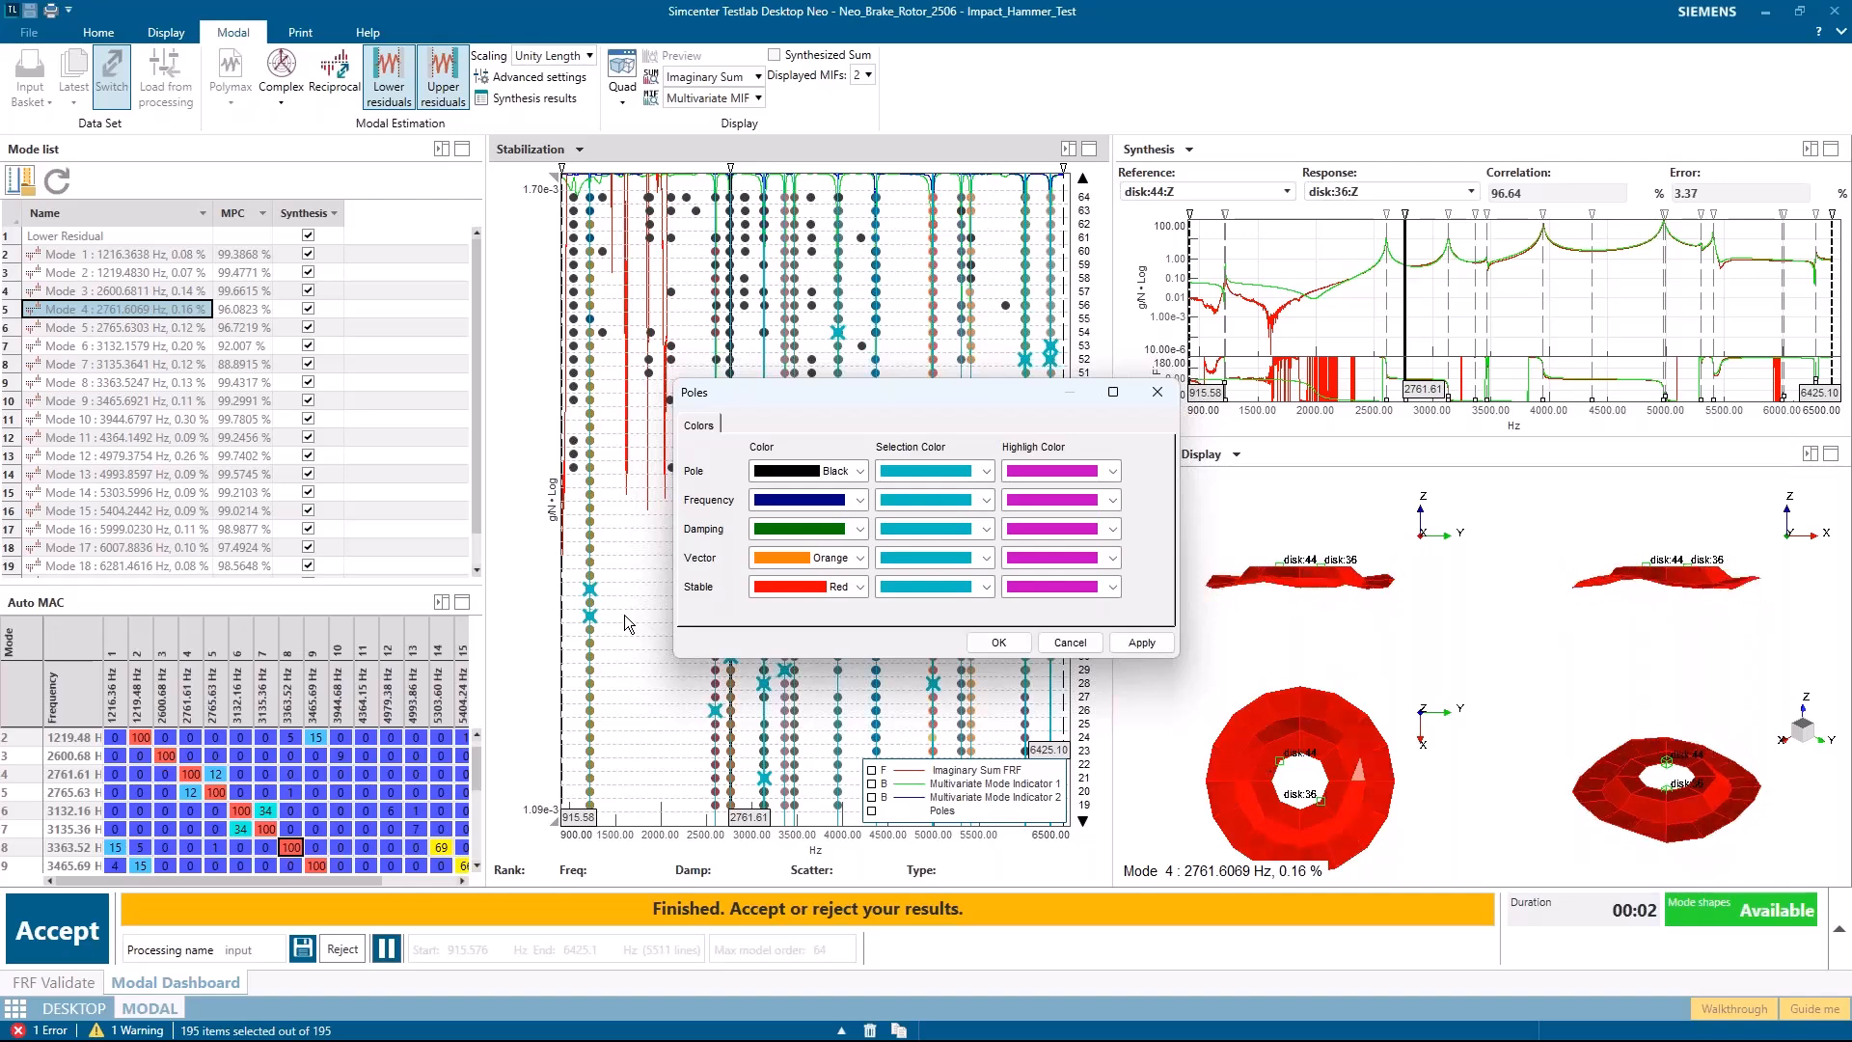
pyautogui.click(1071, 644)
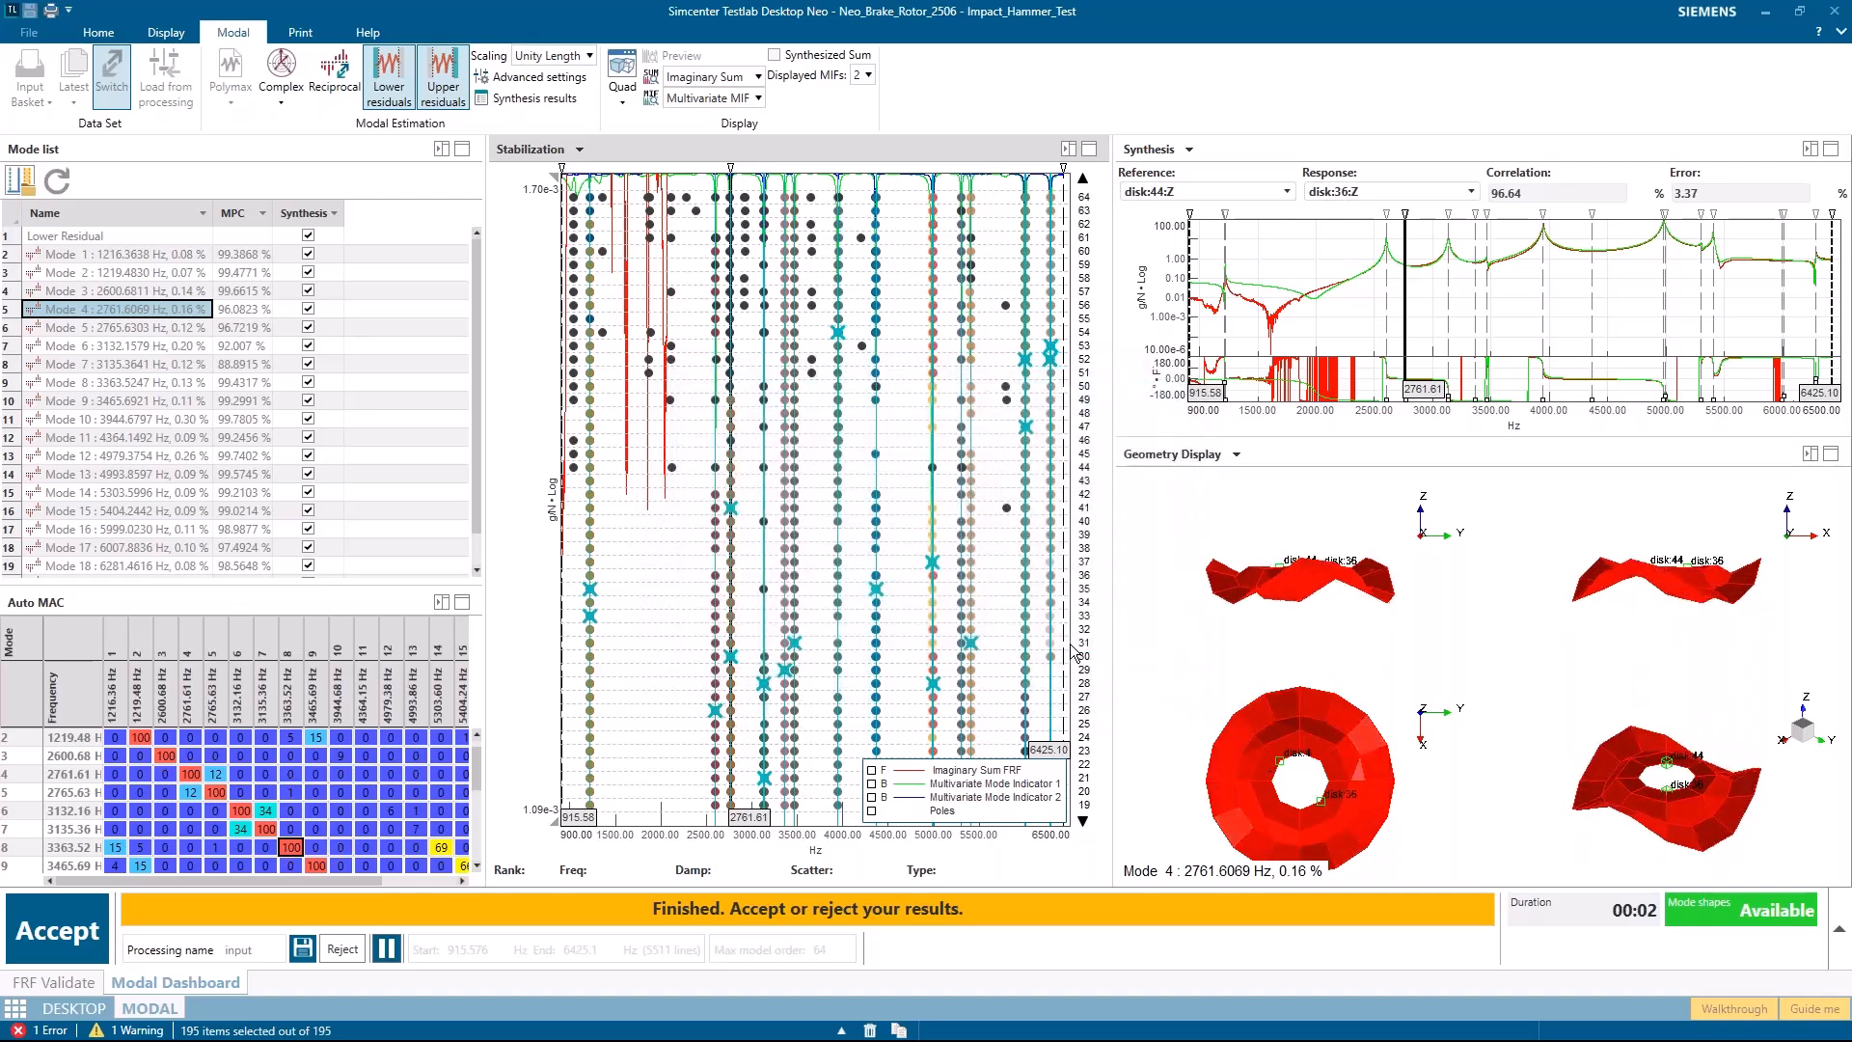